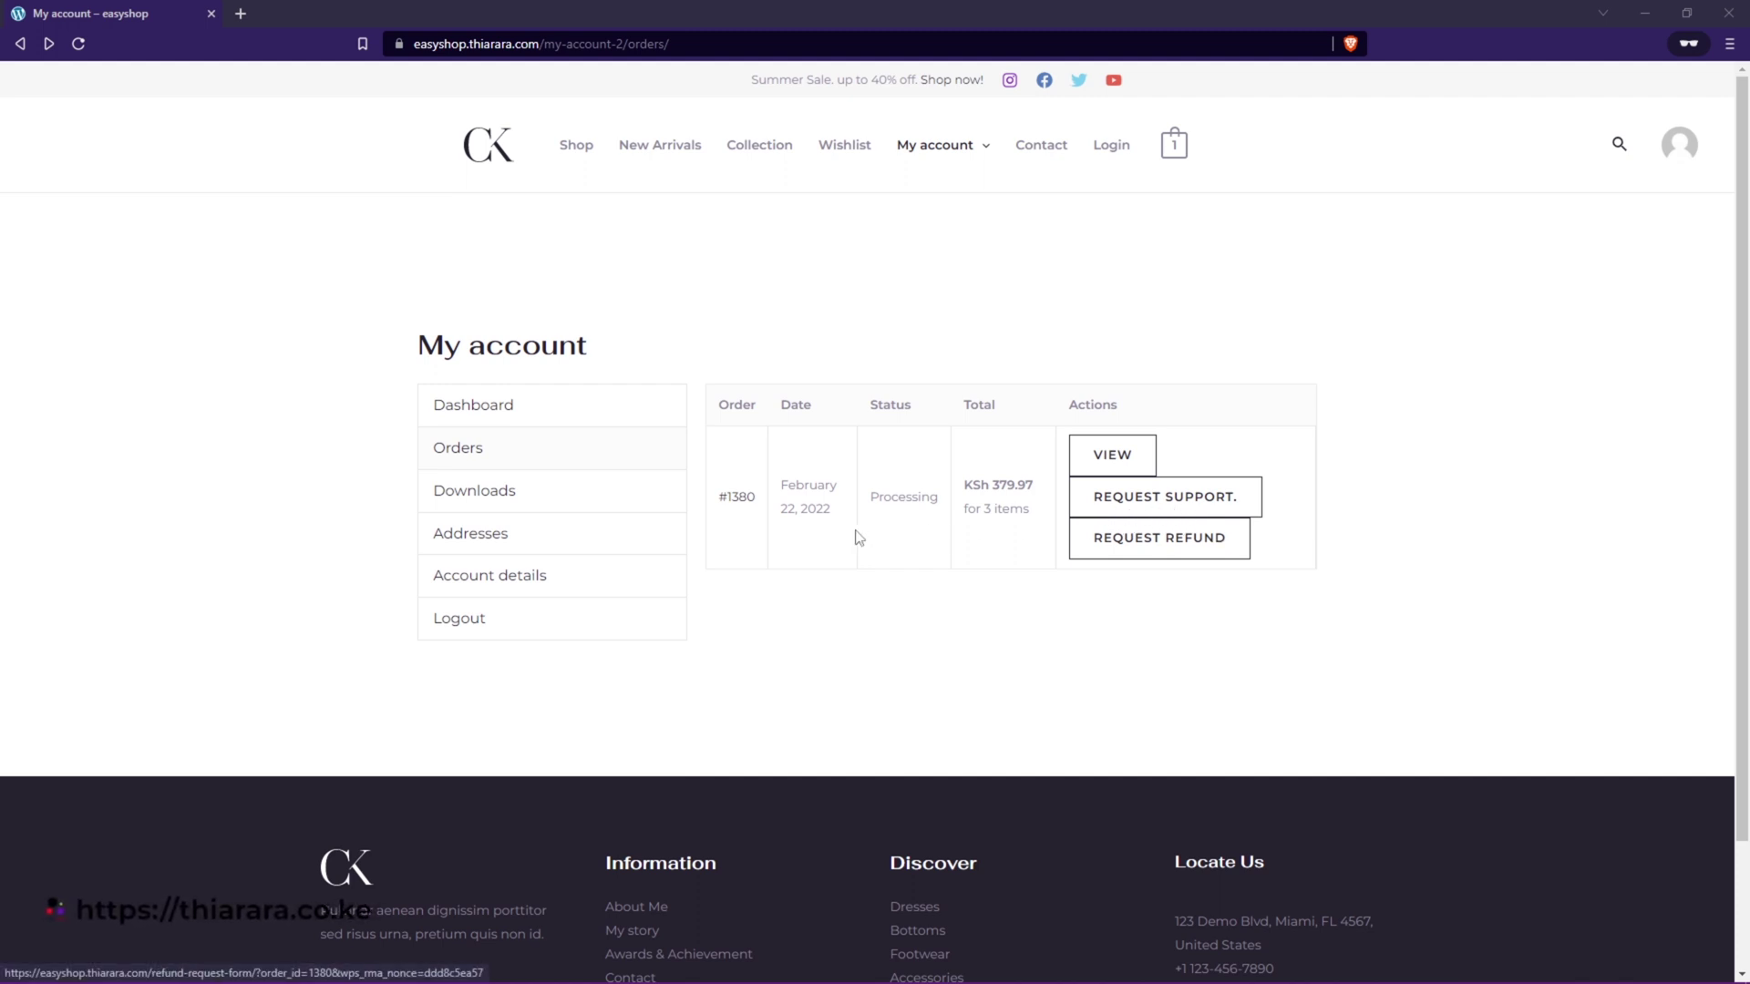
- Open the support request page for the customer's order and send the shop manager the message "hae"
left_click_drag(751, 498, 725, 499)
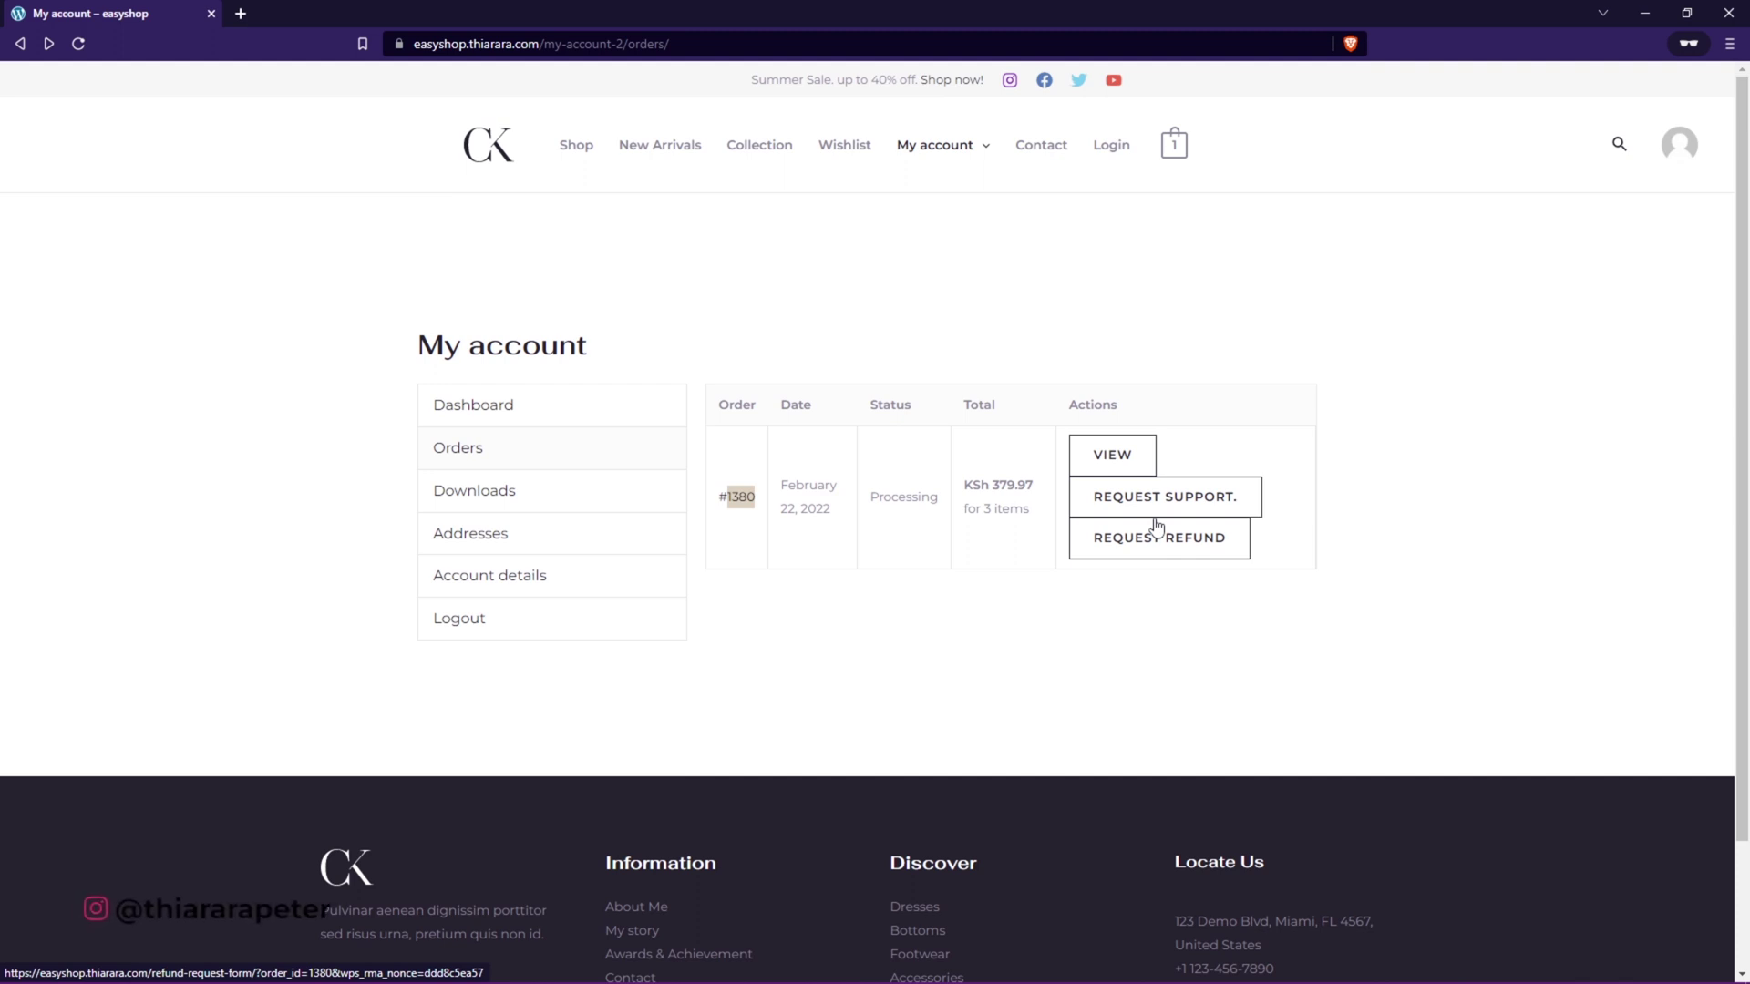
left_click(1130, 507)
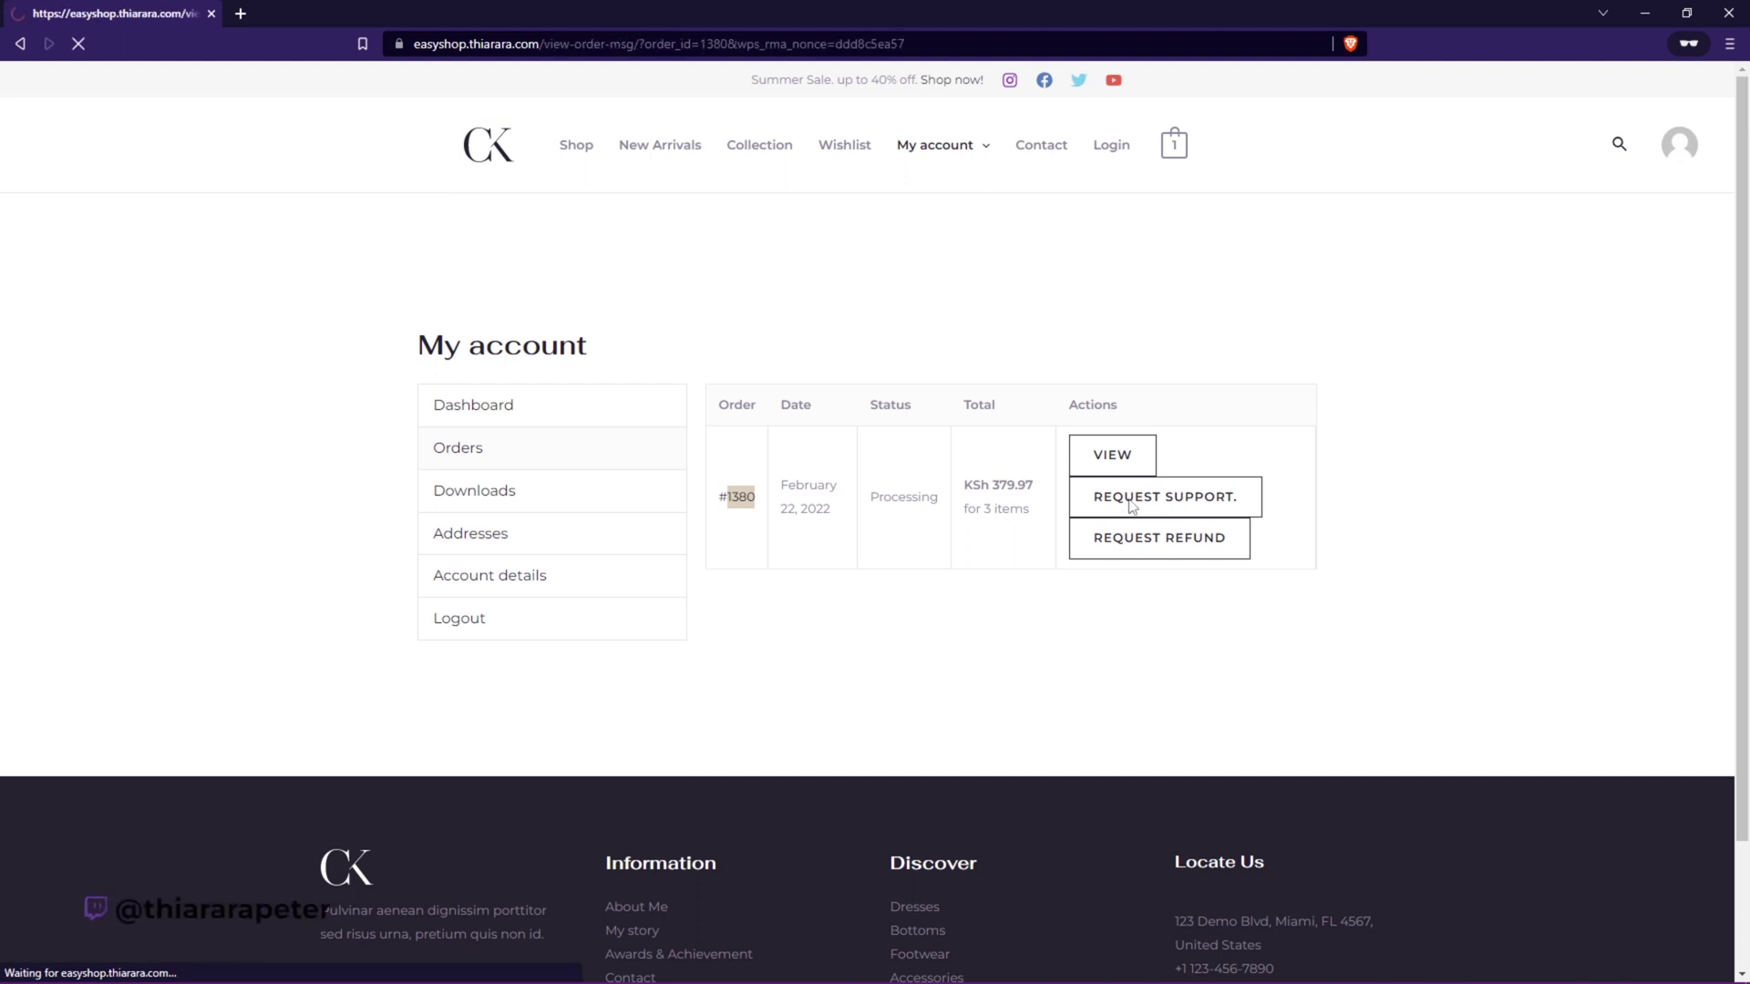
scroll(525, 458, "down", 2)
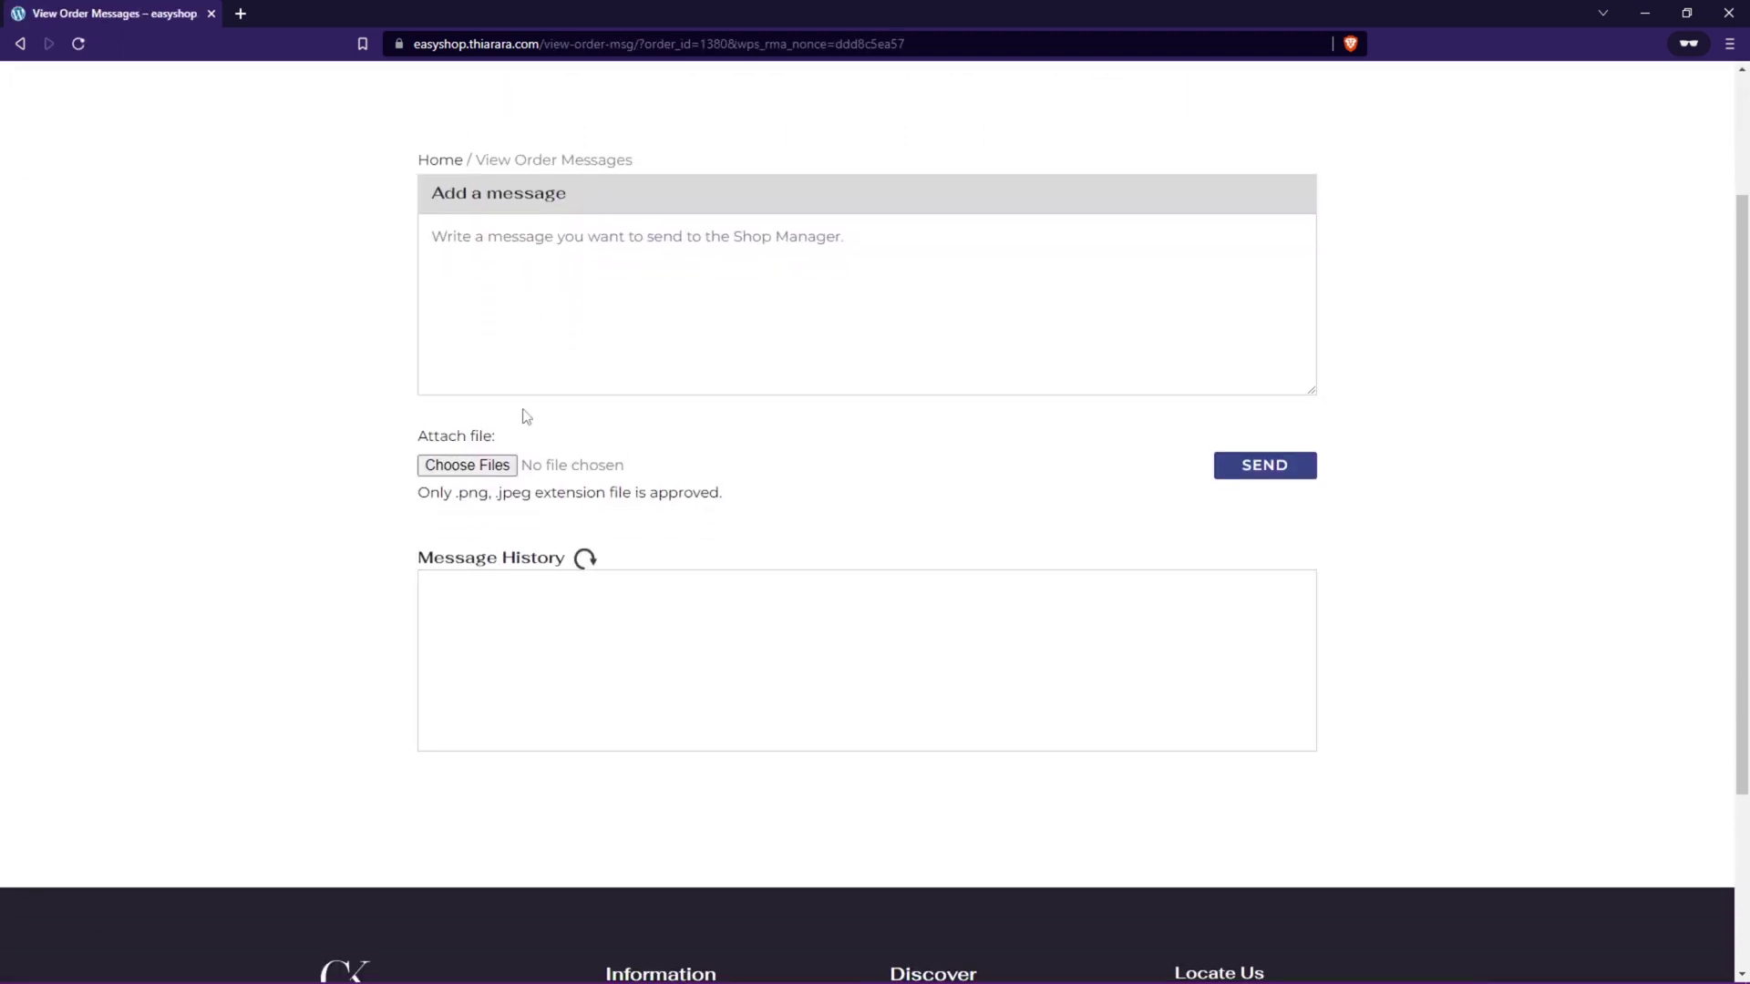
scroll(528, 262, "up", 1)
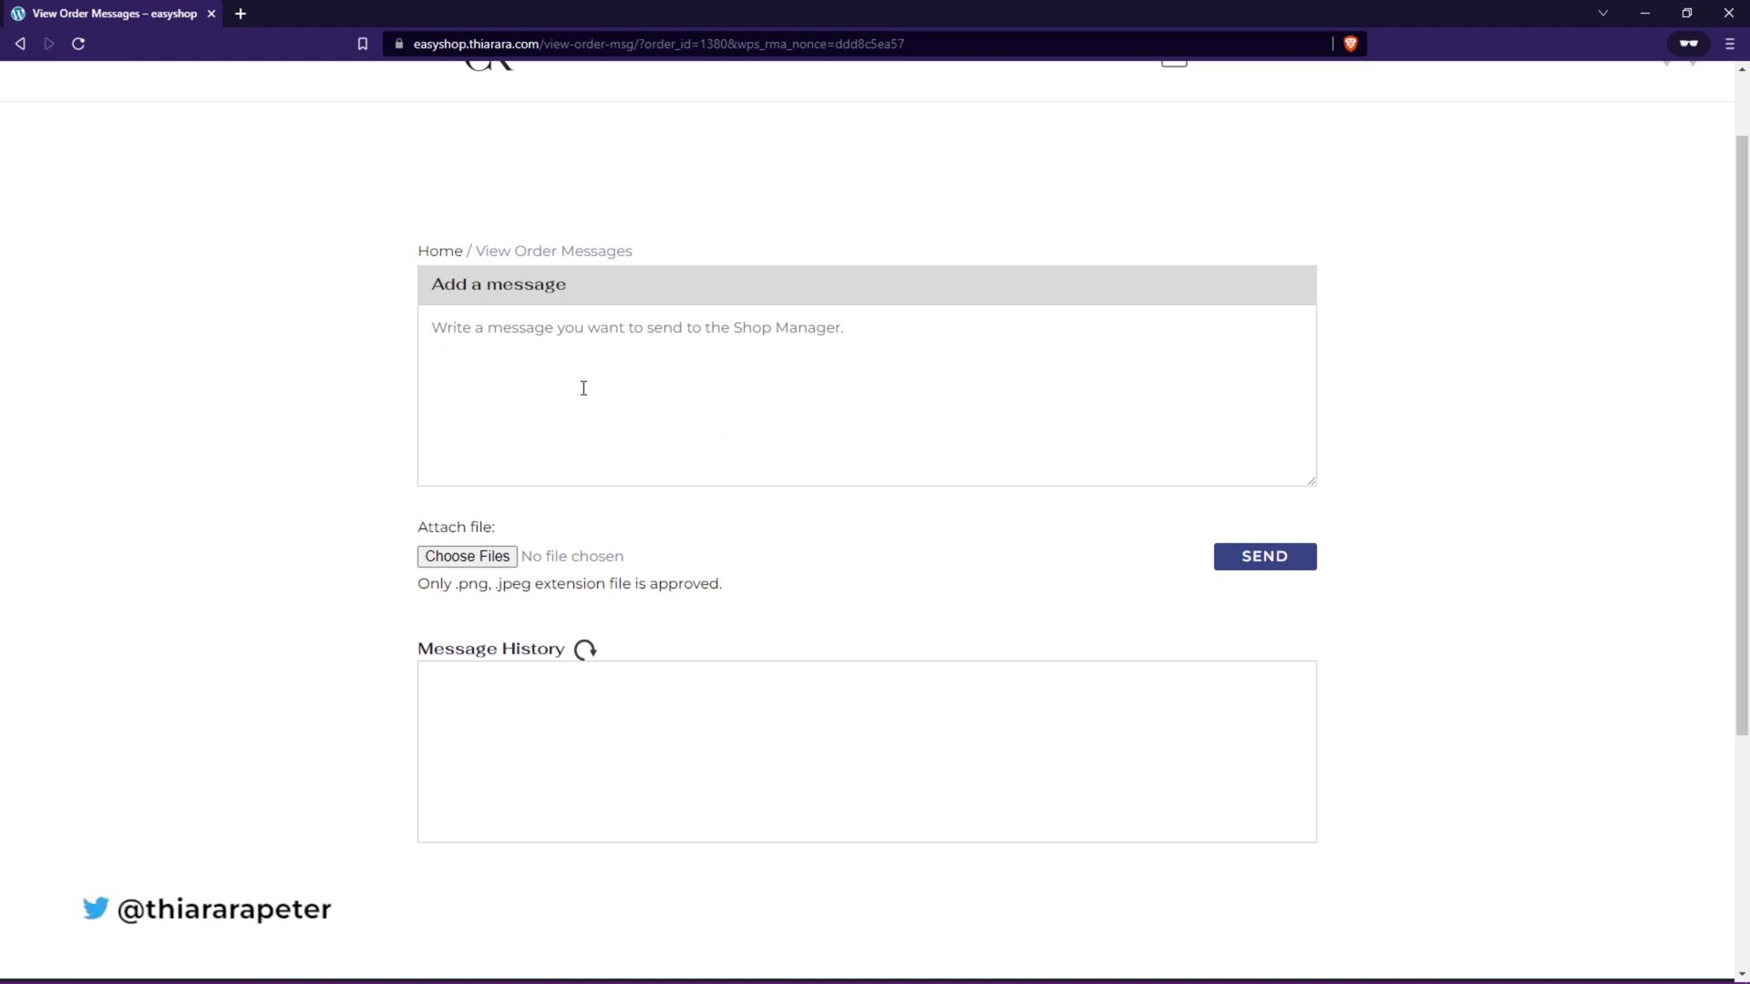
type("H")
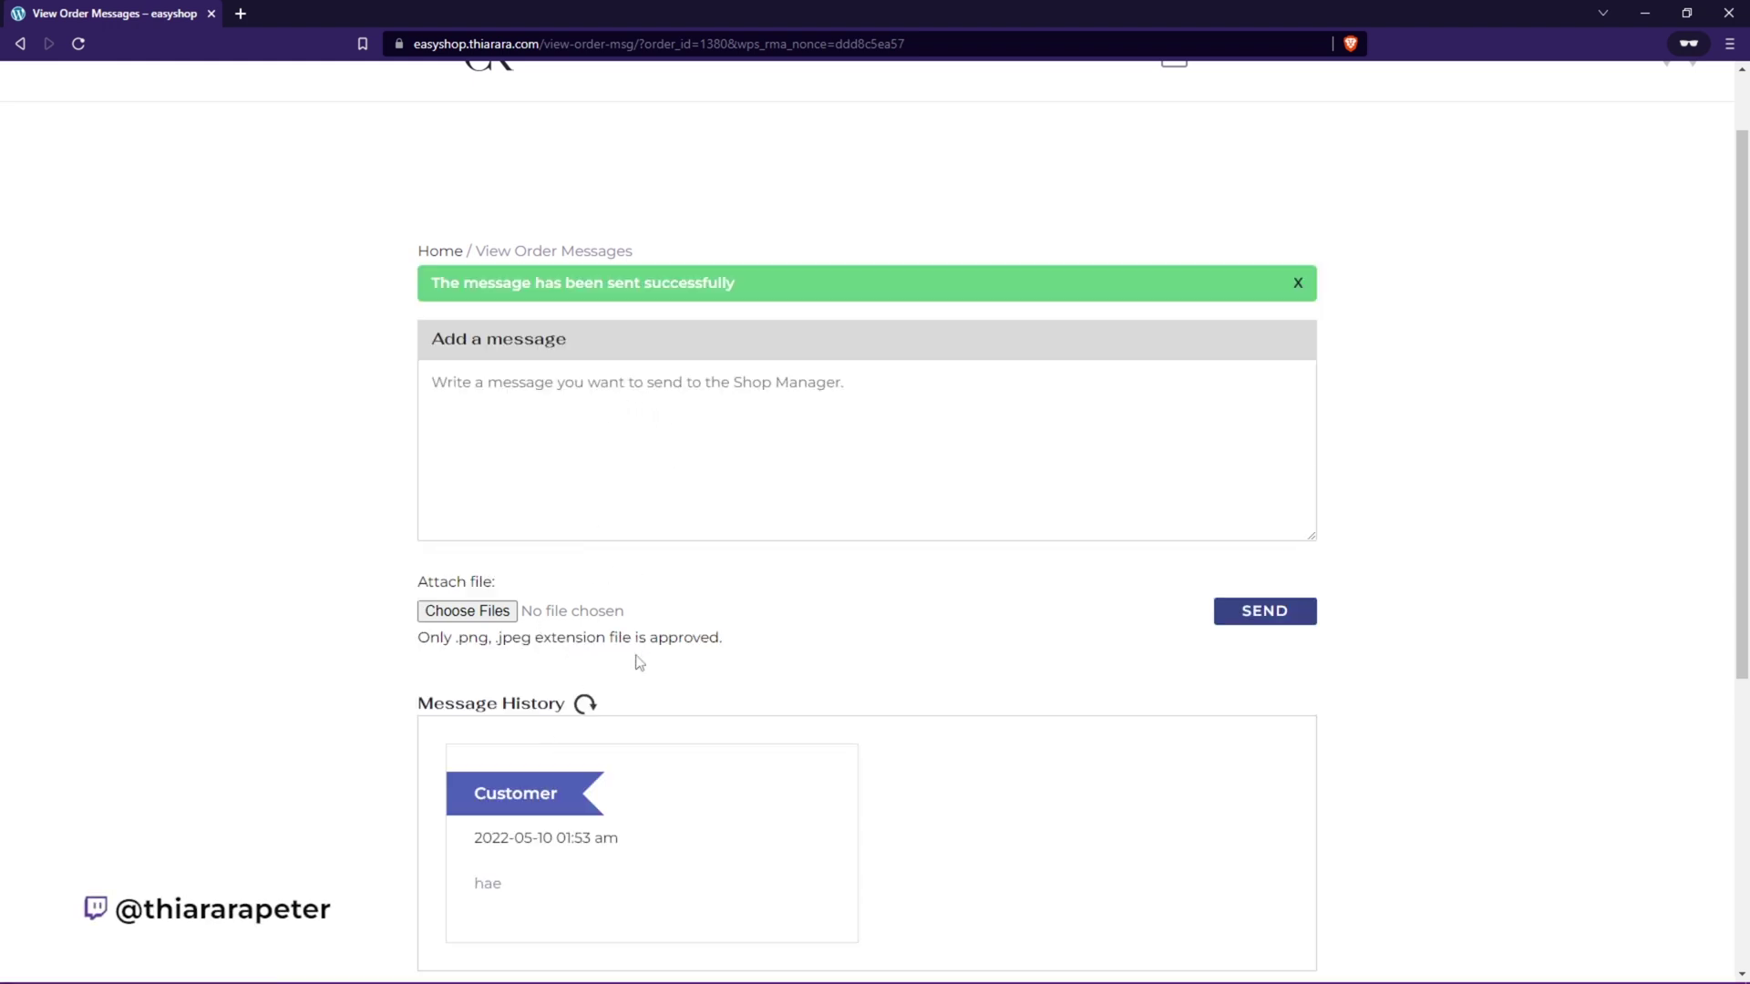
scroll(555, 724, "down", 3)
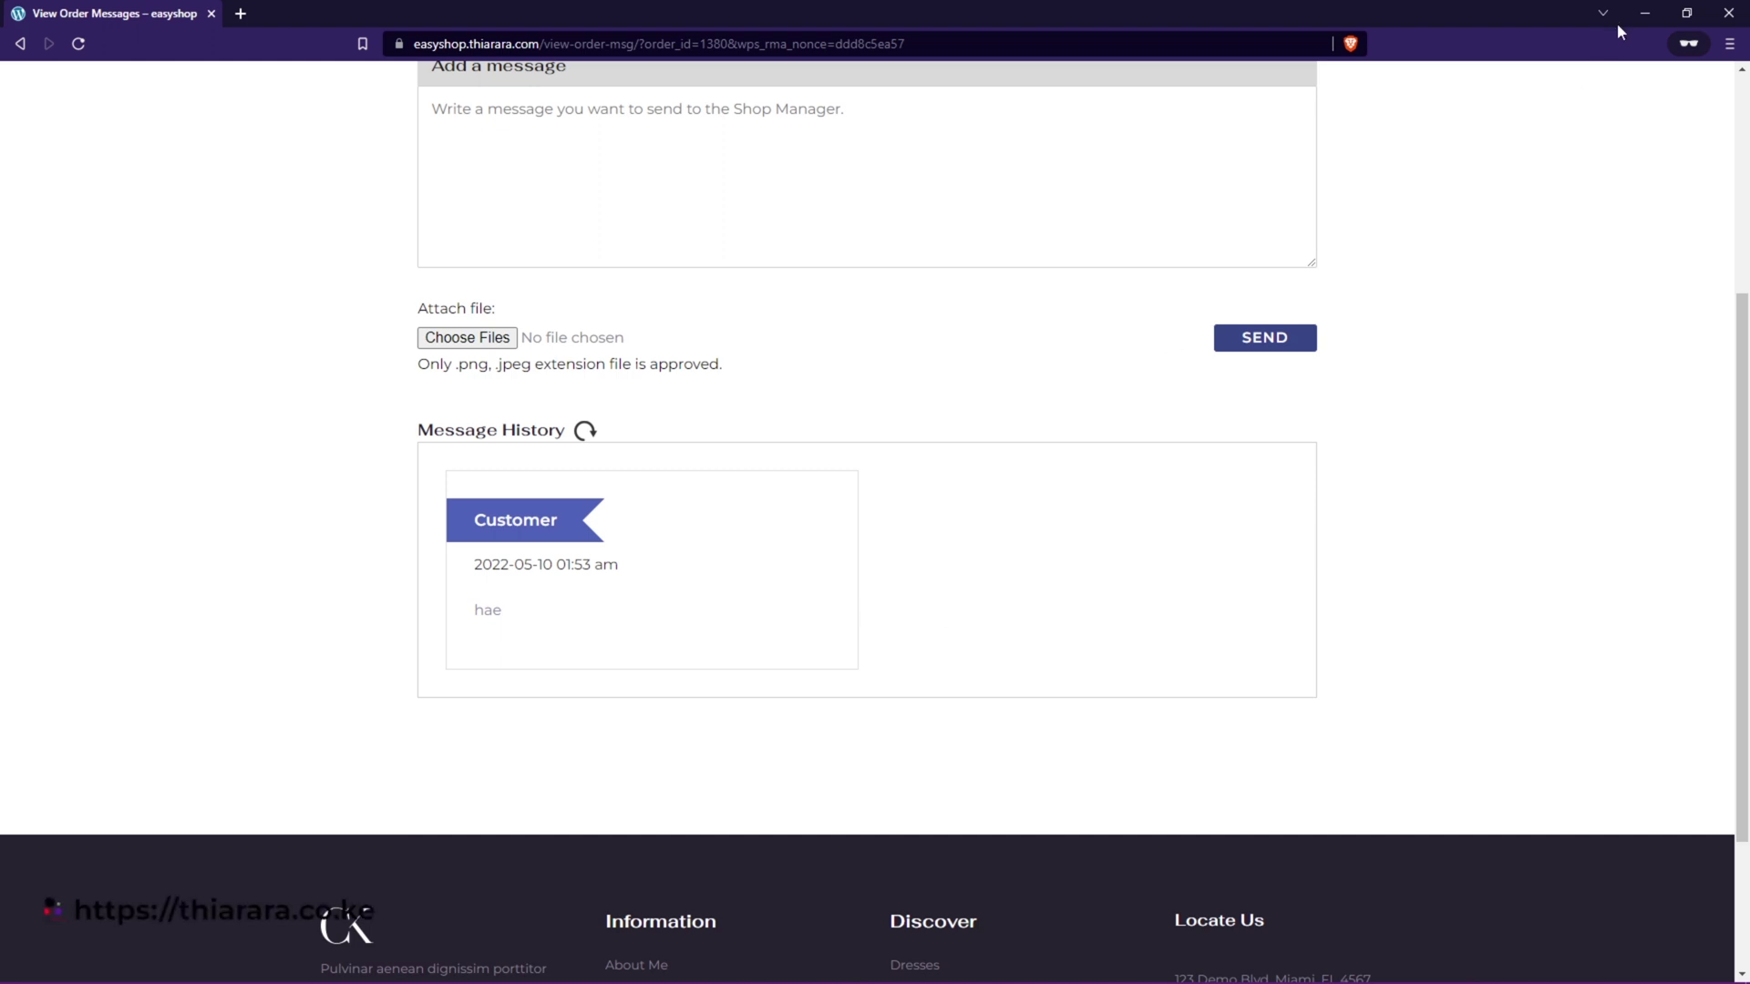
- Show the customer's account orders beside the WordPress admin and open the matching KSh 379.97 order in the admin orders list
left_click(1687, 13)
left_click(993, 21)
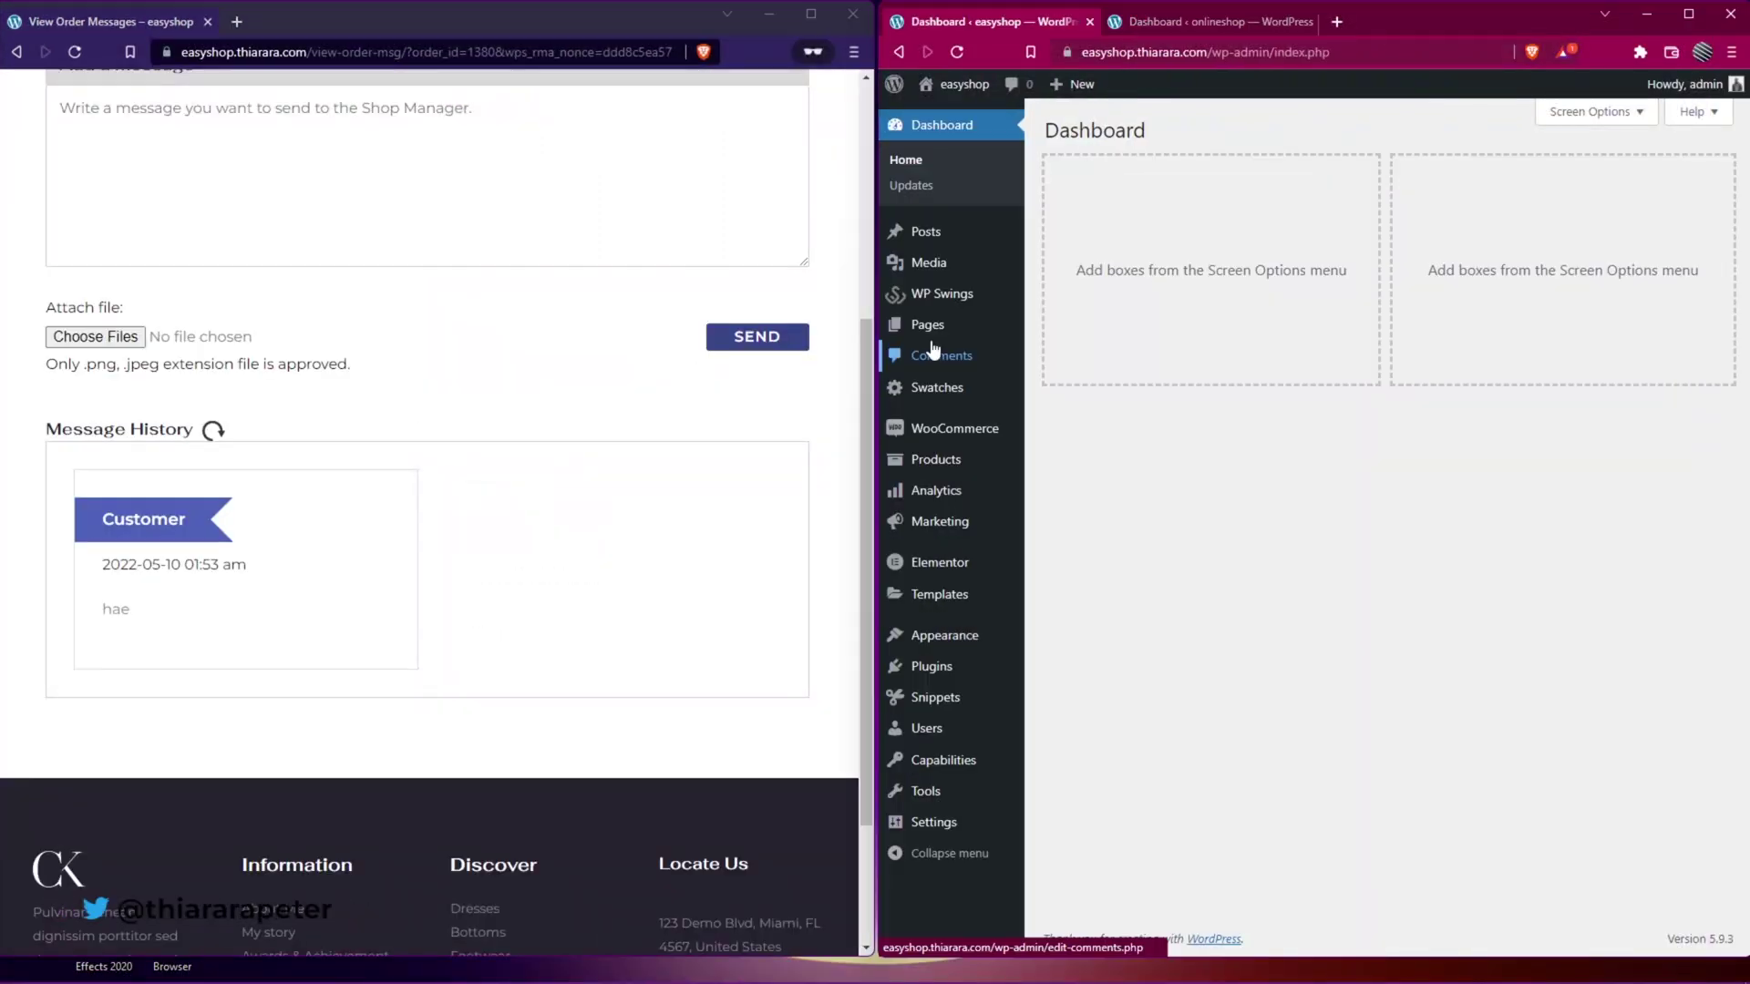
scroll(127, 80, "up", 3)
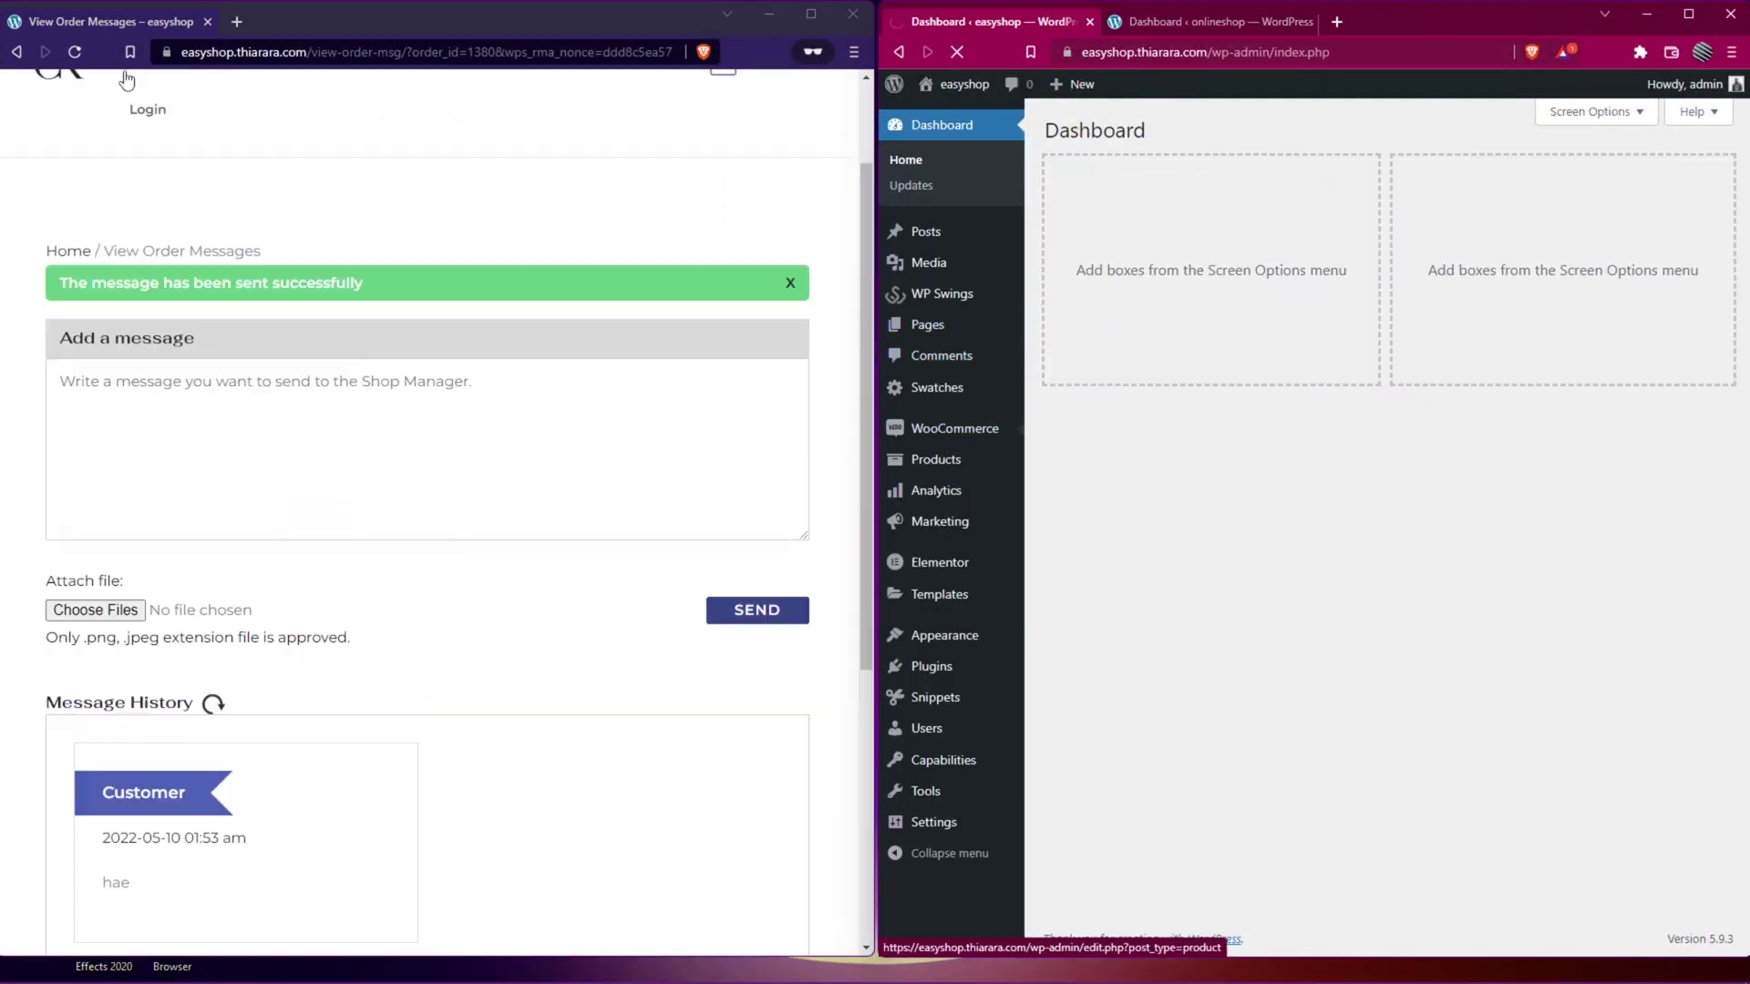
left_click(16, 52)
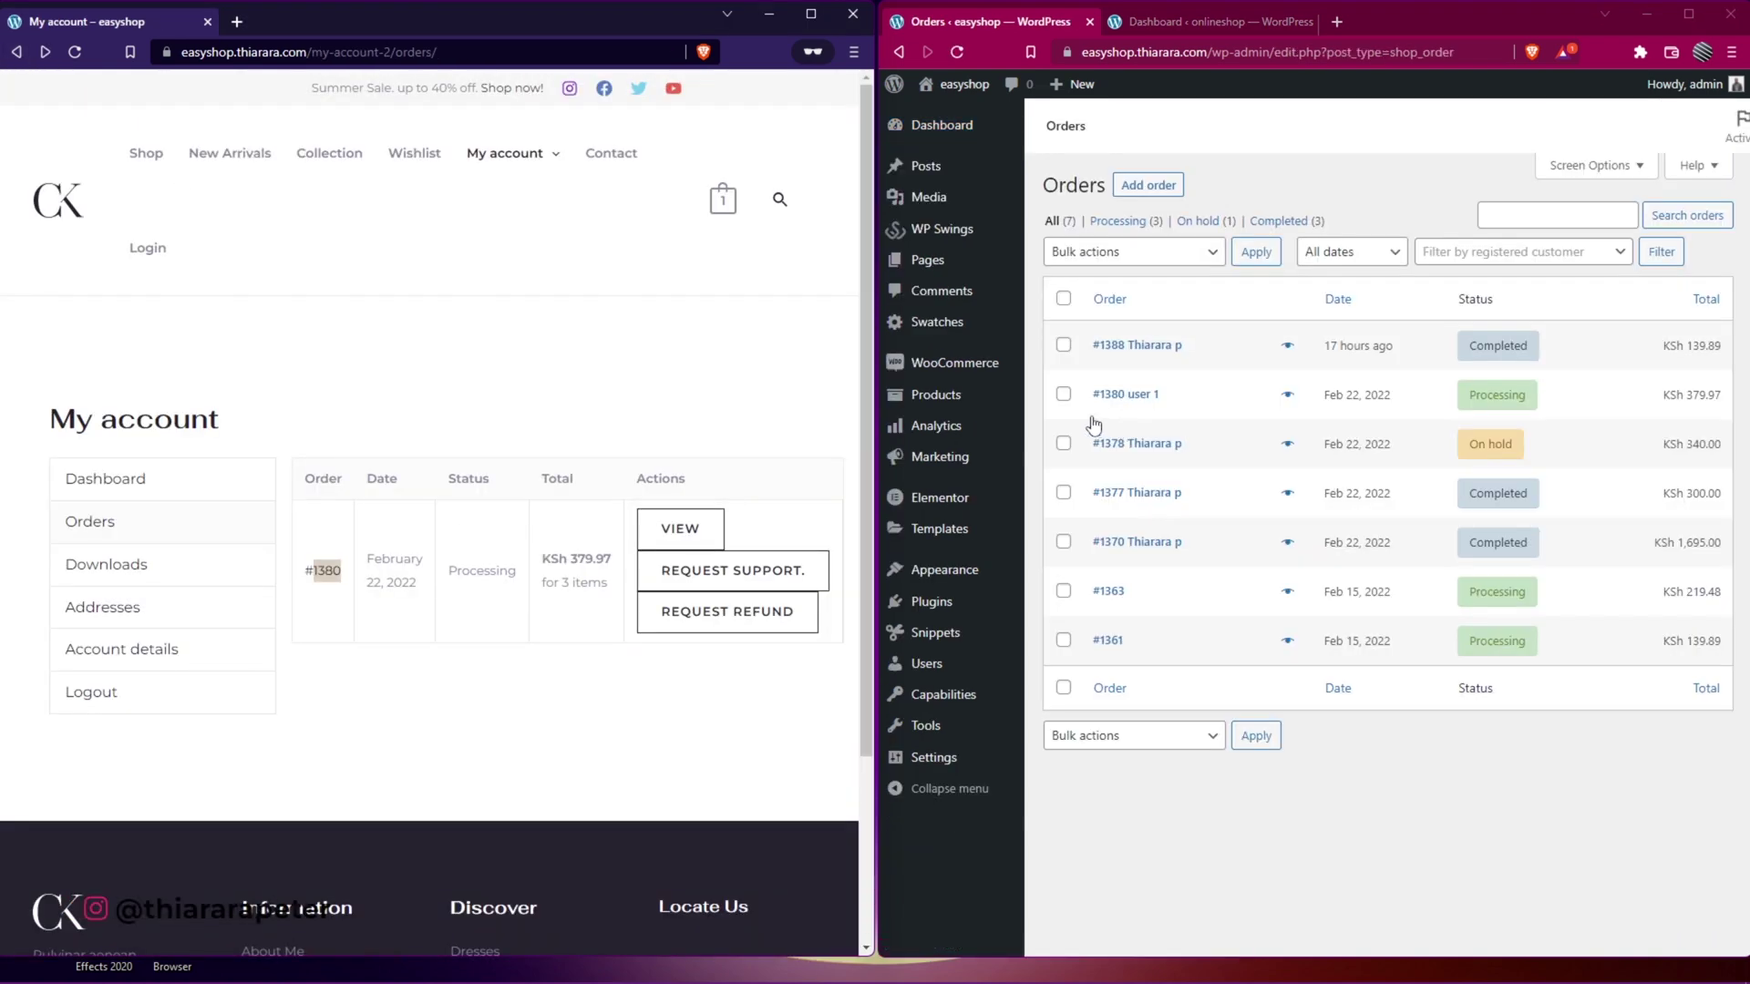
left_click(1107, 394)
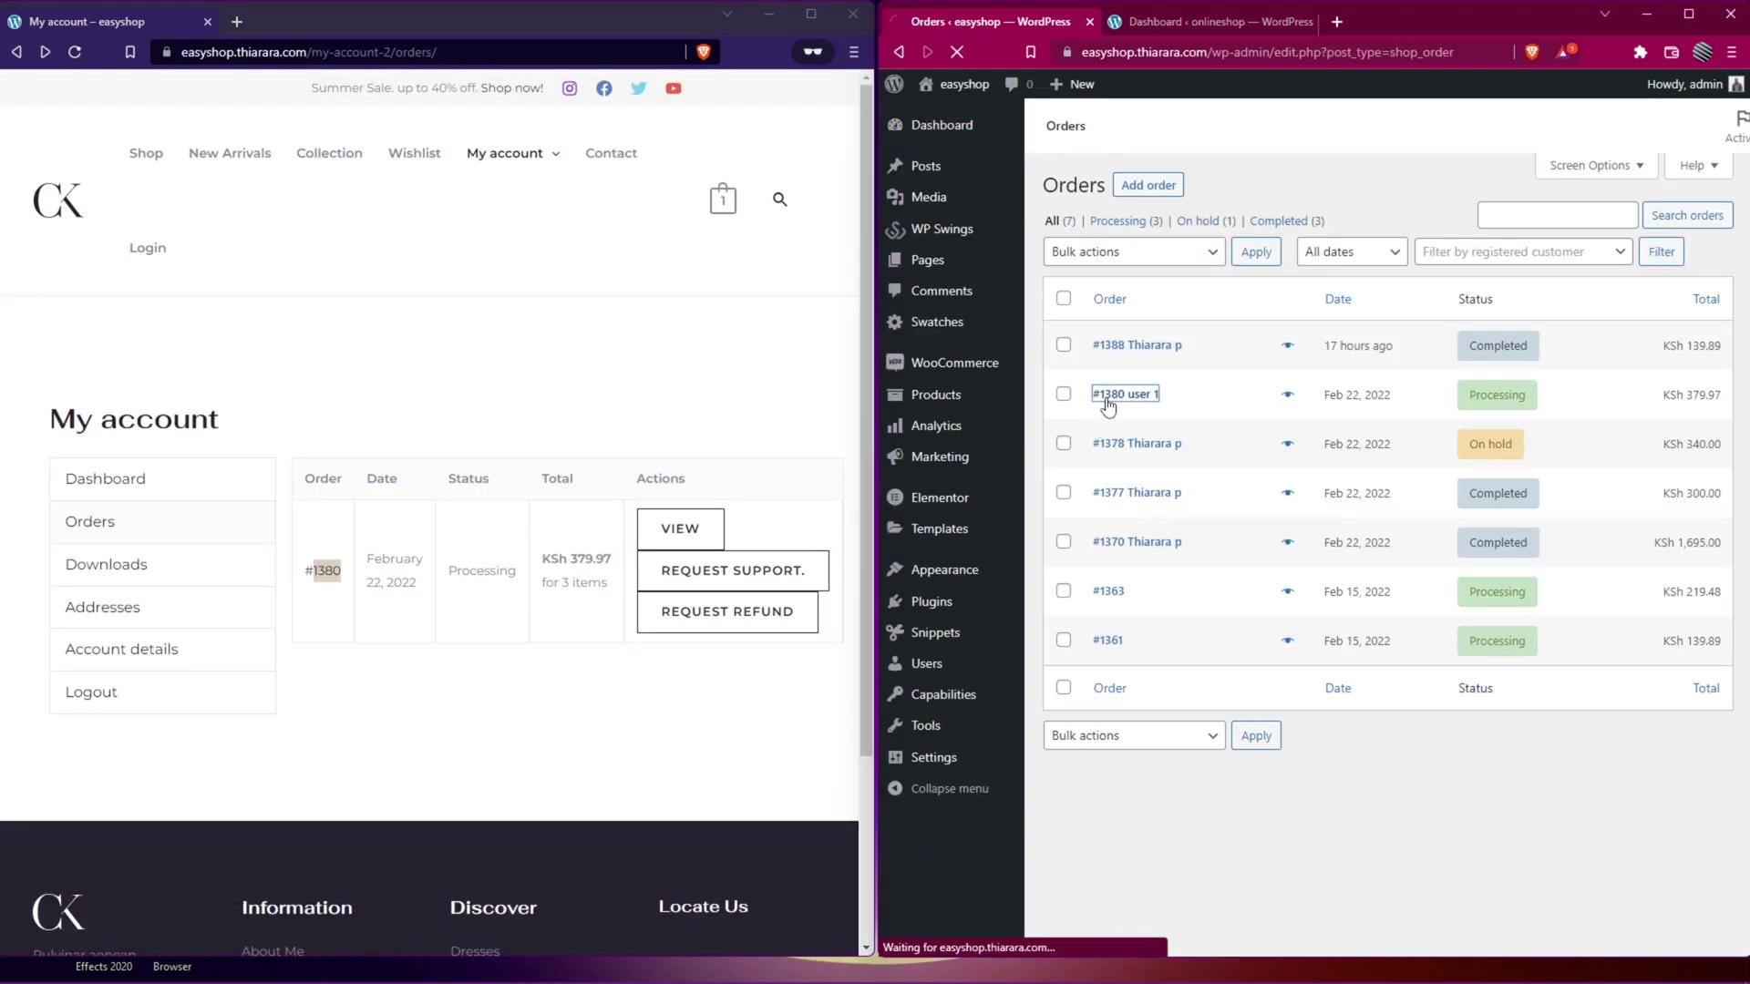
- Reply to the customer with the message "hae too" in the Order Message History section of the order
scroll(1185, 504, "down", 2)
scroll(1185, 504, "down", 10)
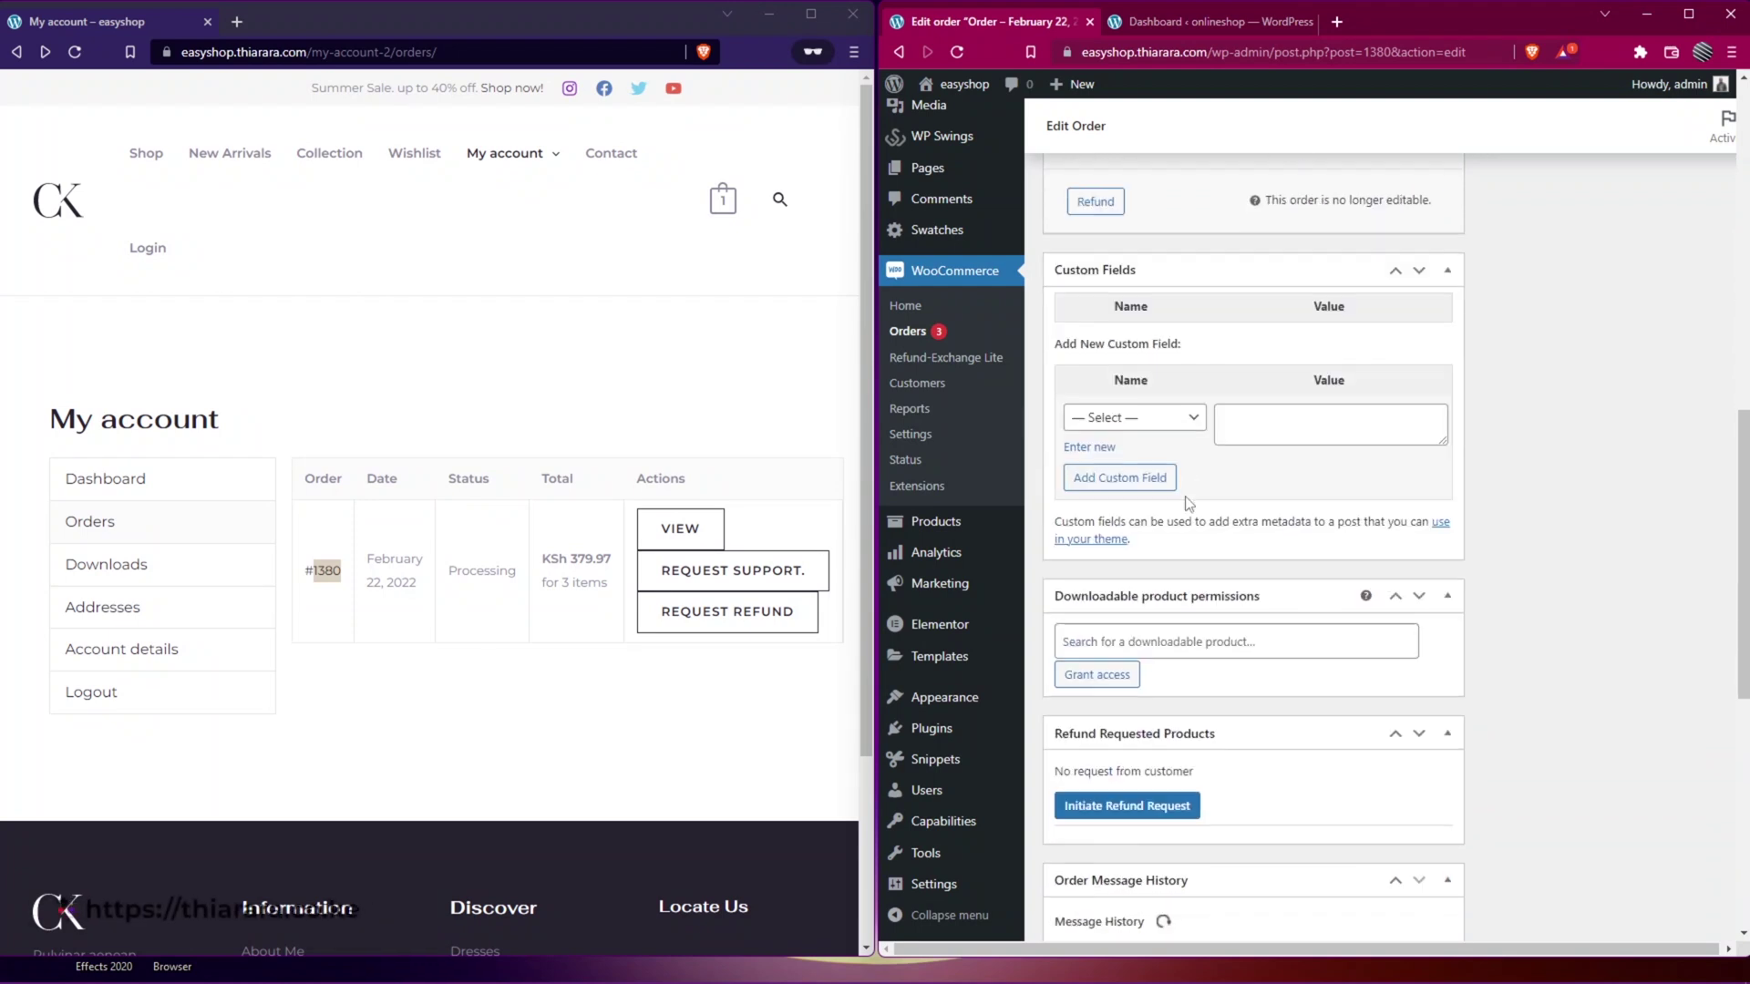
scroll(1188, 502, "down", 4)
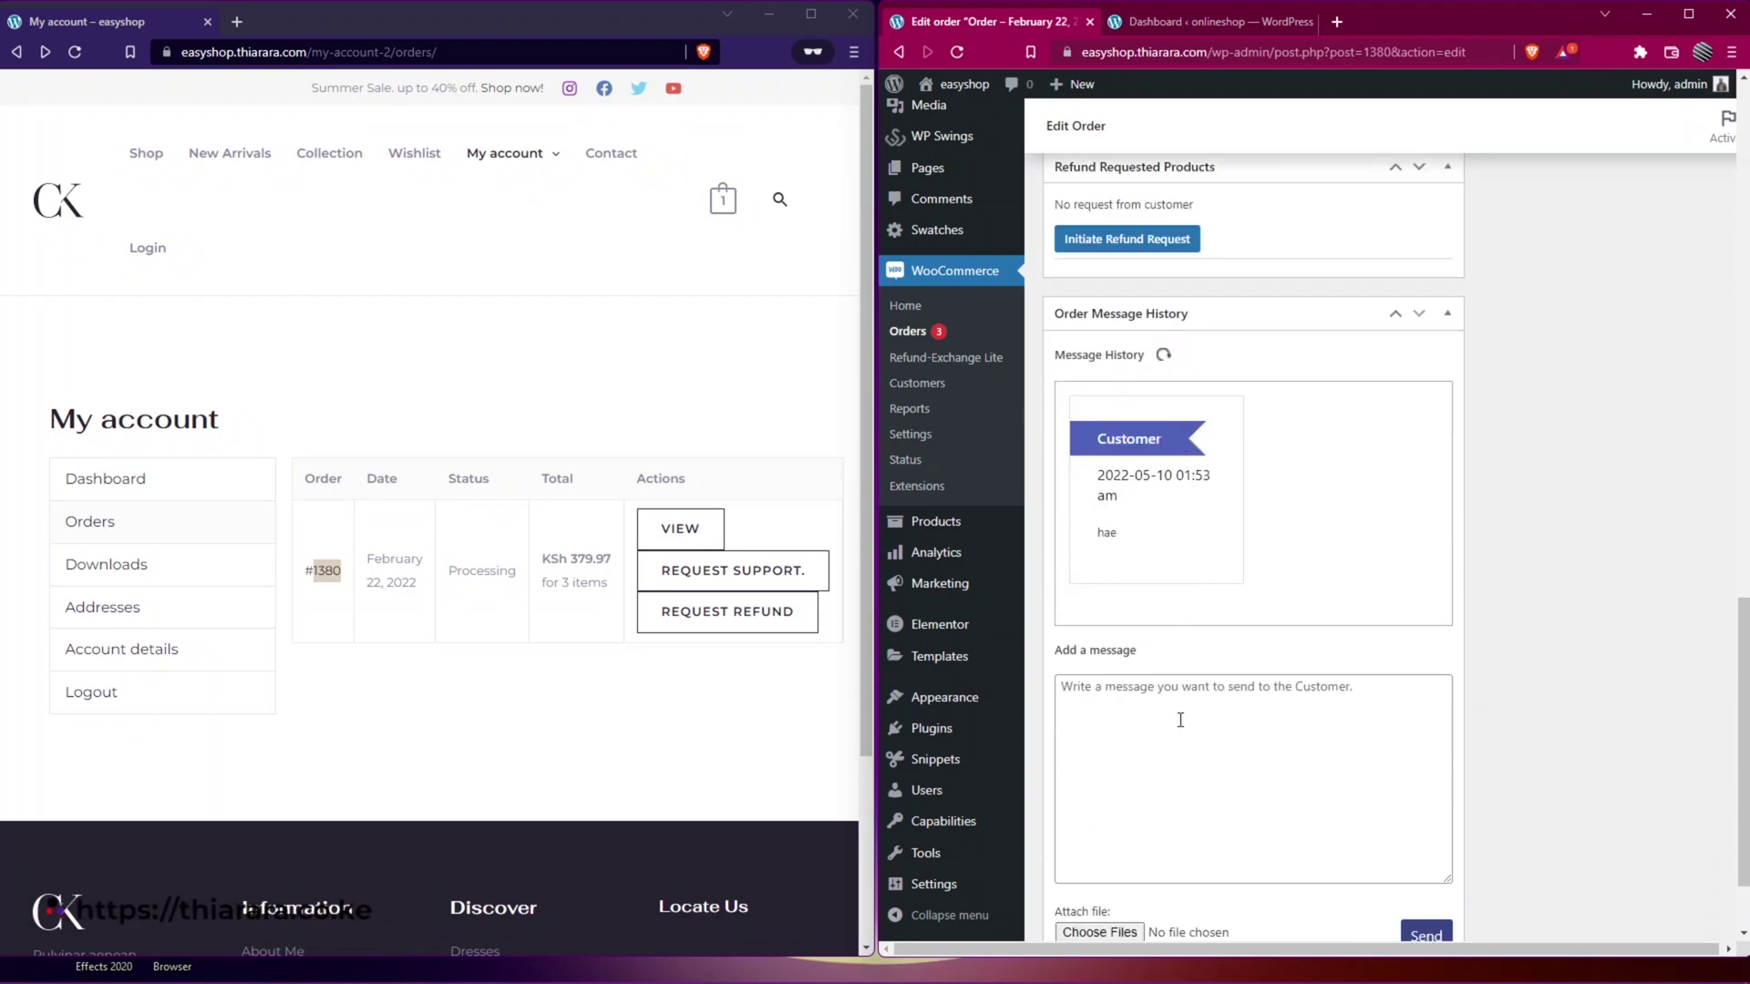
left_click(1178, 724)
type("h")
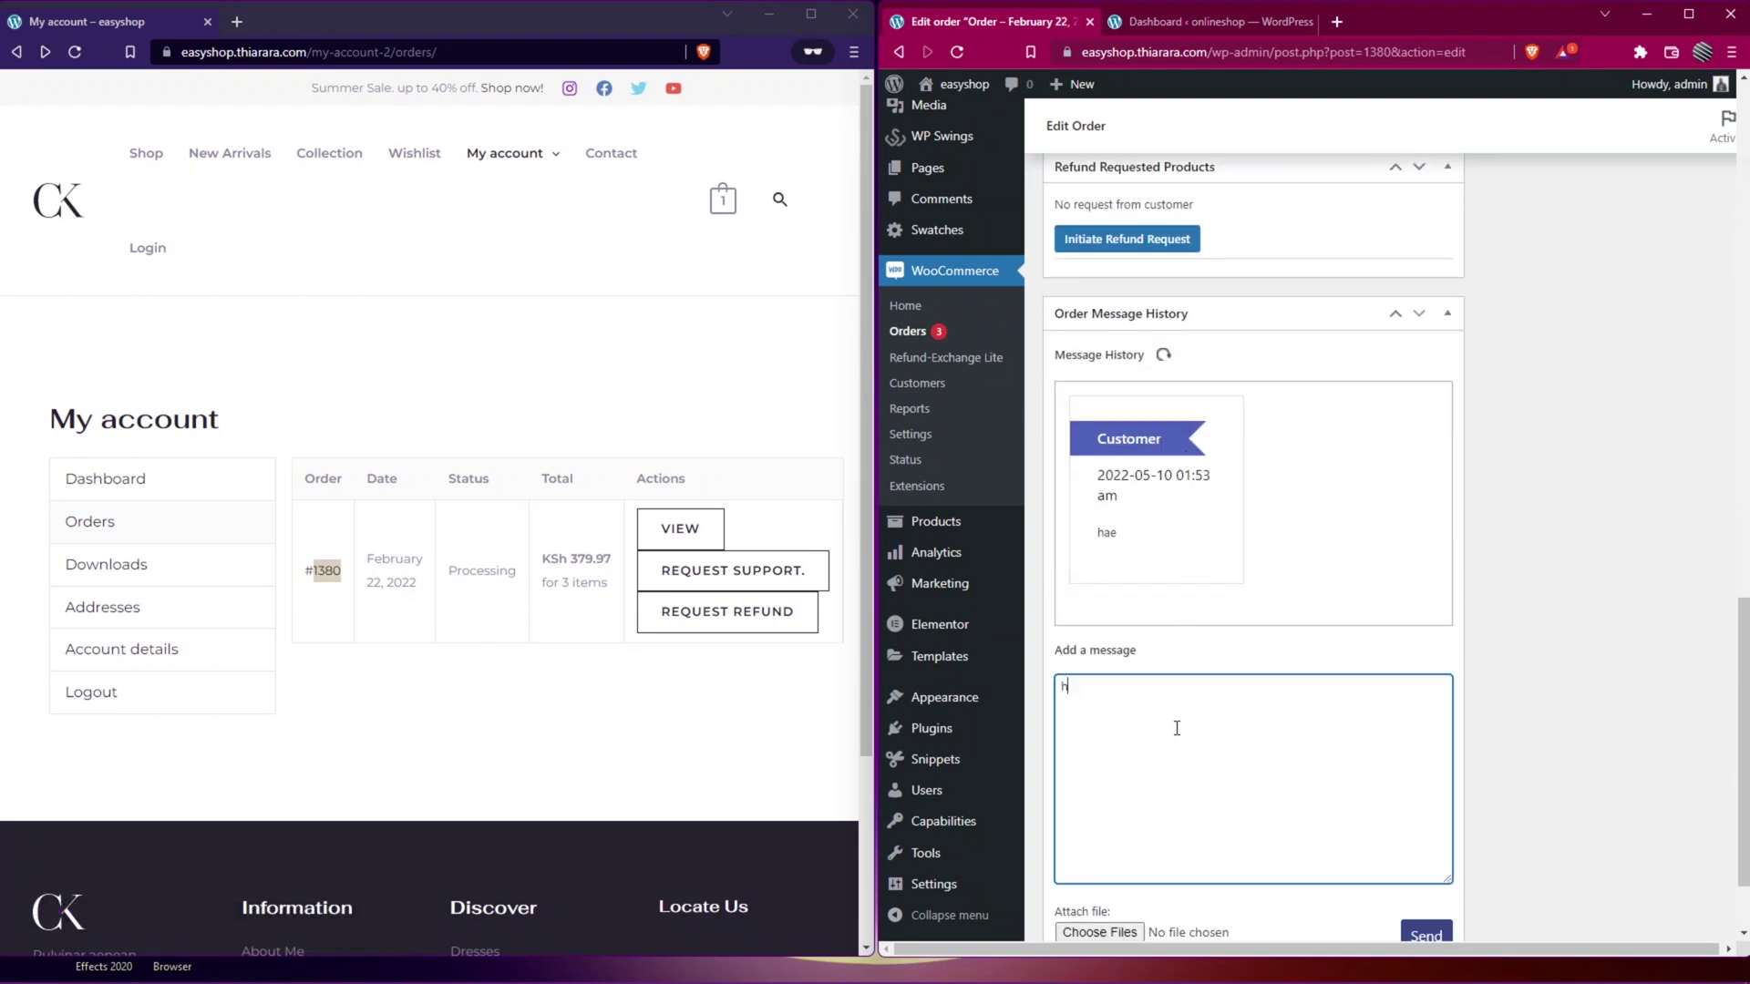
type("ae too")
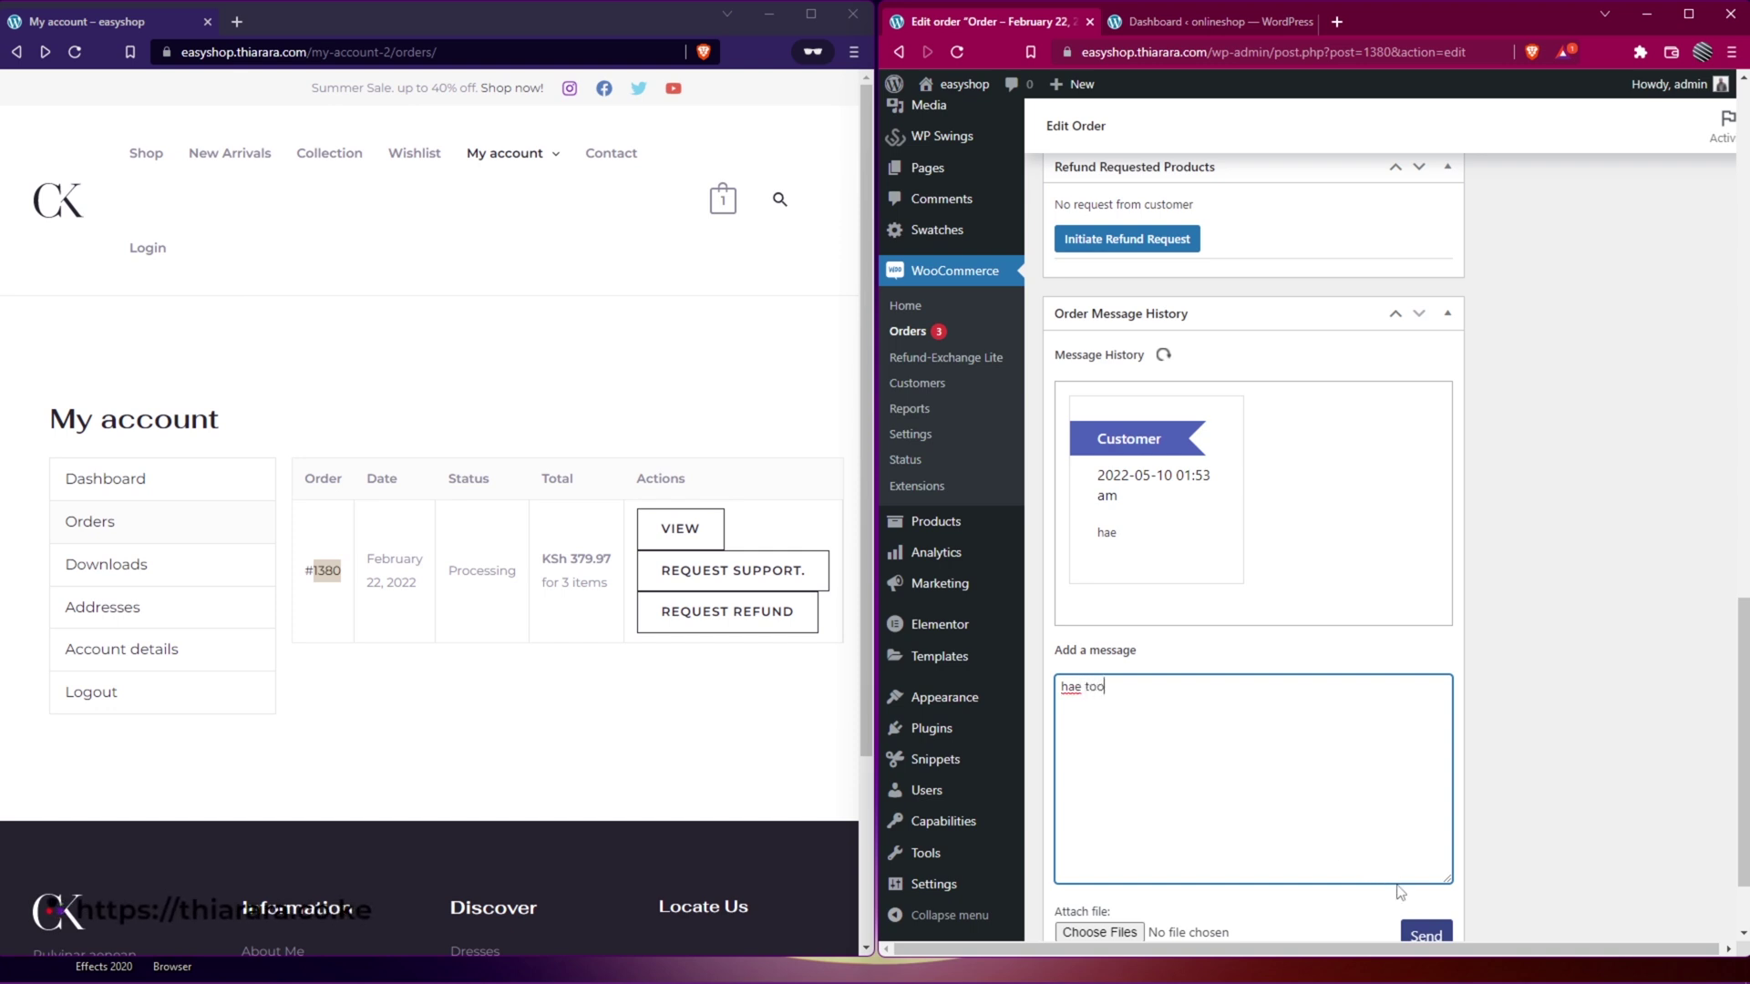
left_click(1425, 934)
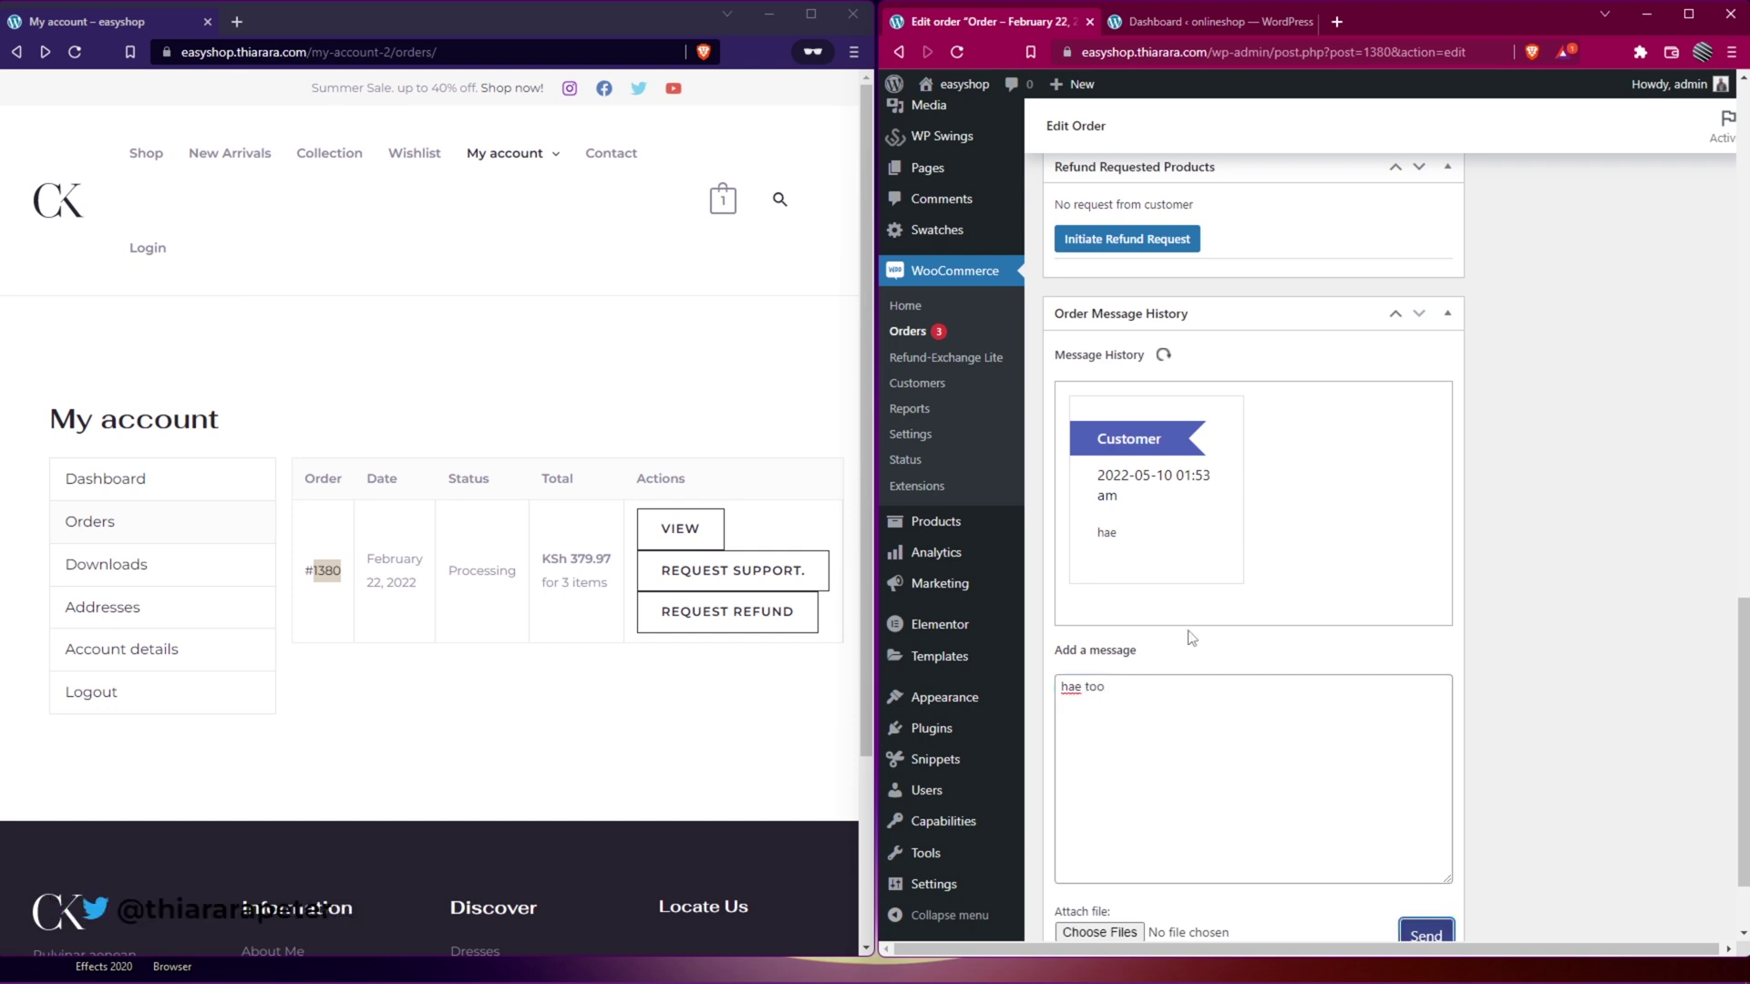
- Reload the customer's account orders and open the order's support page to check the exchanged messages in its history
left_click(76, 53)
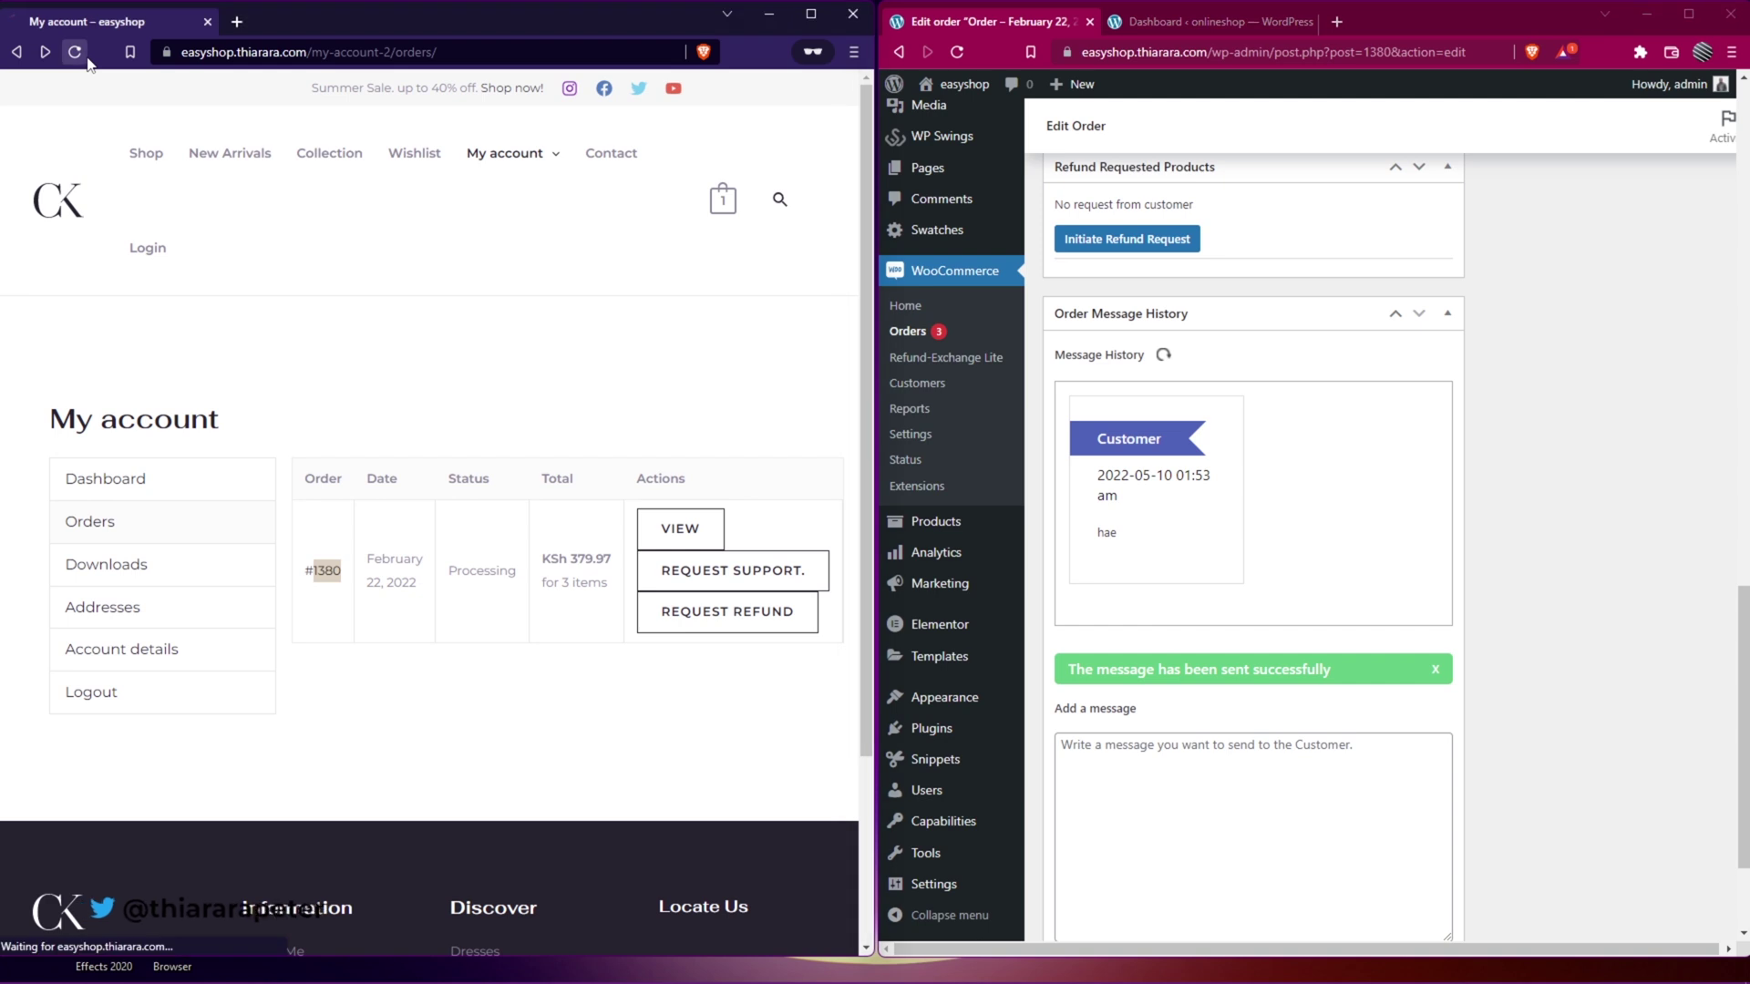
left_click(729, 589)
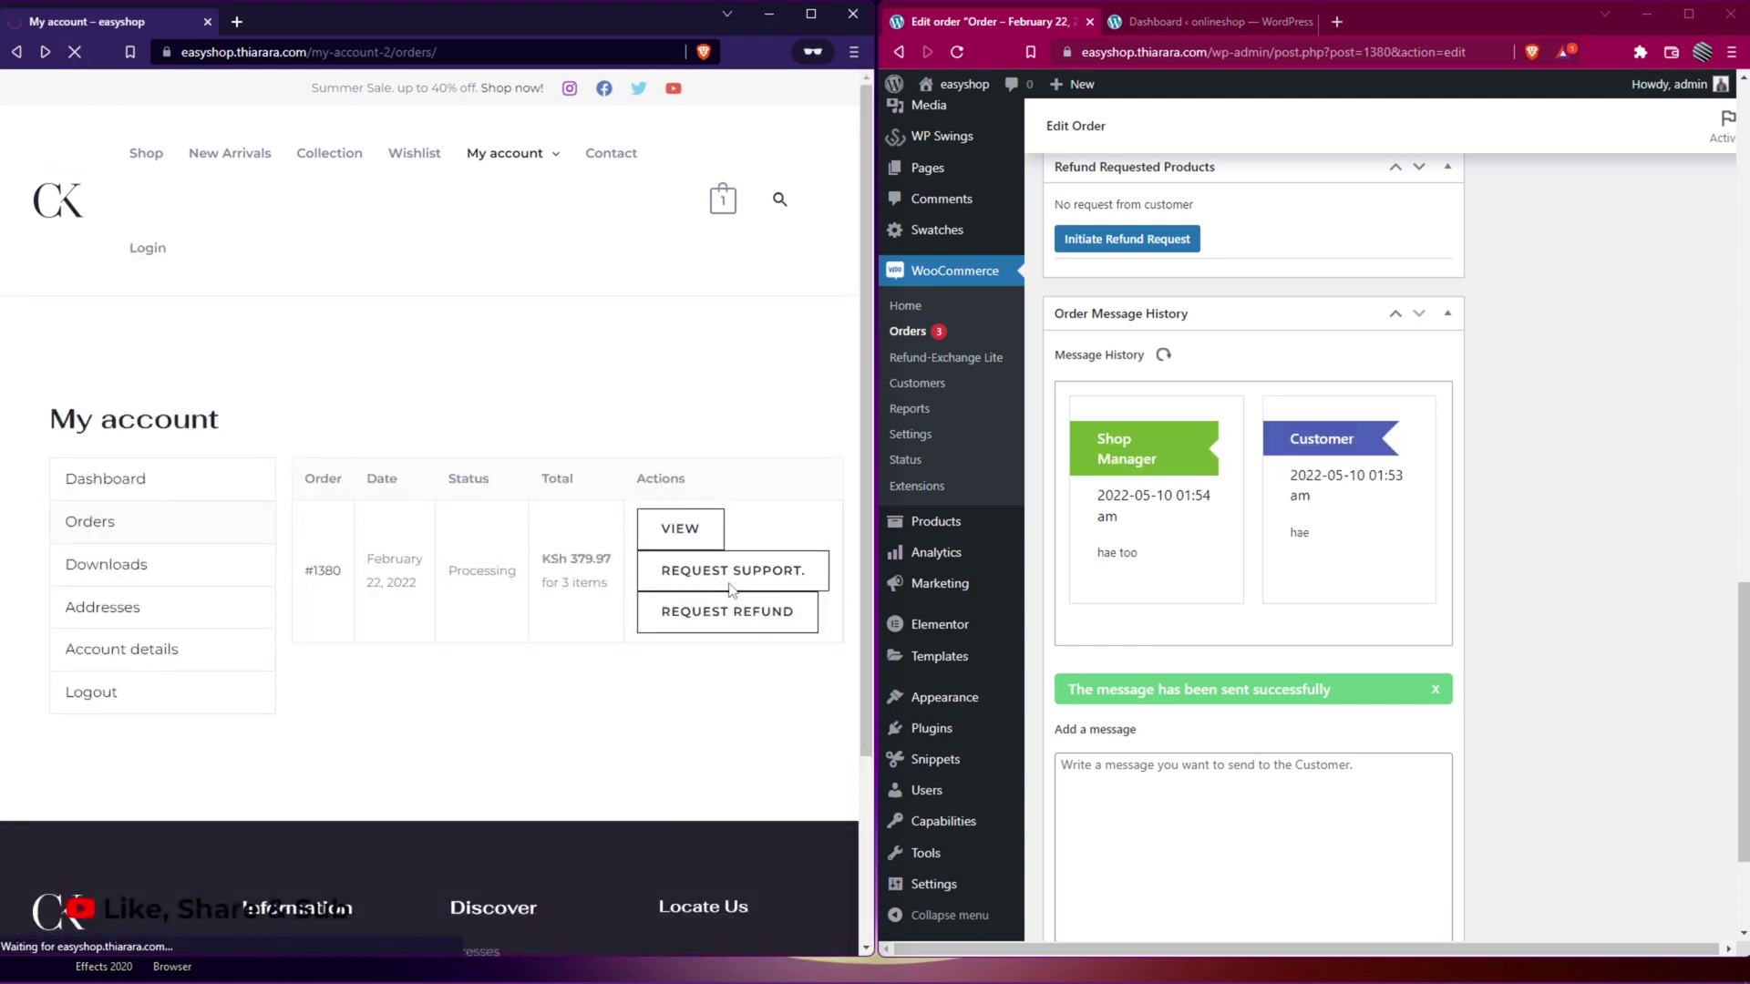
scroll(234, 699, "down", 3)
left_click_drag(234, 539, 100, 528)
triple_click(129, 603)
left_click_drag(494, 603, 473, 605)
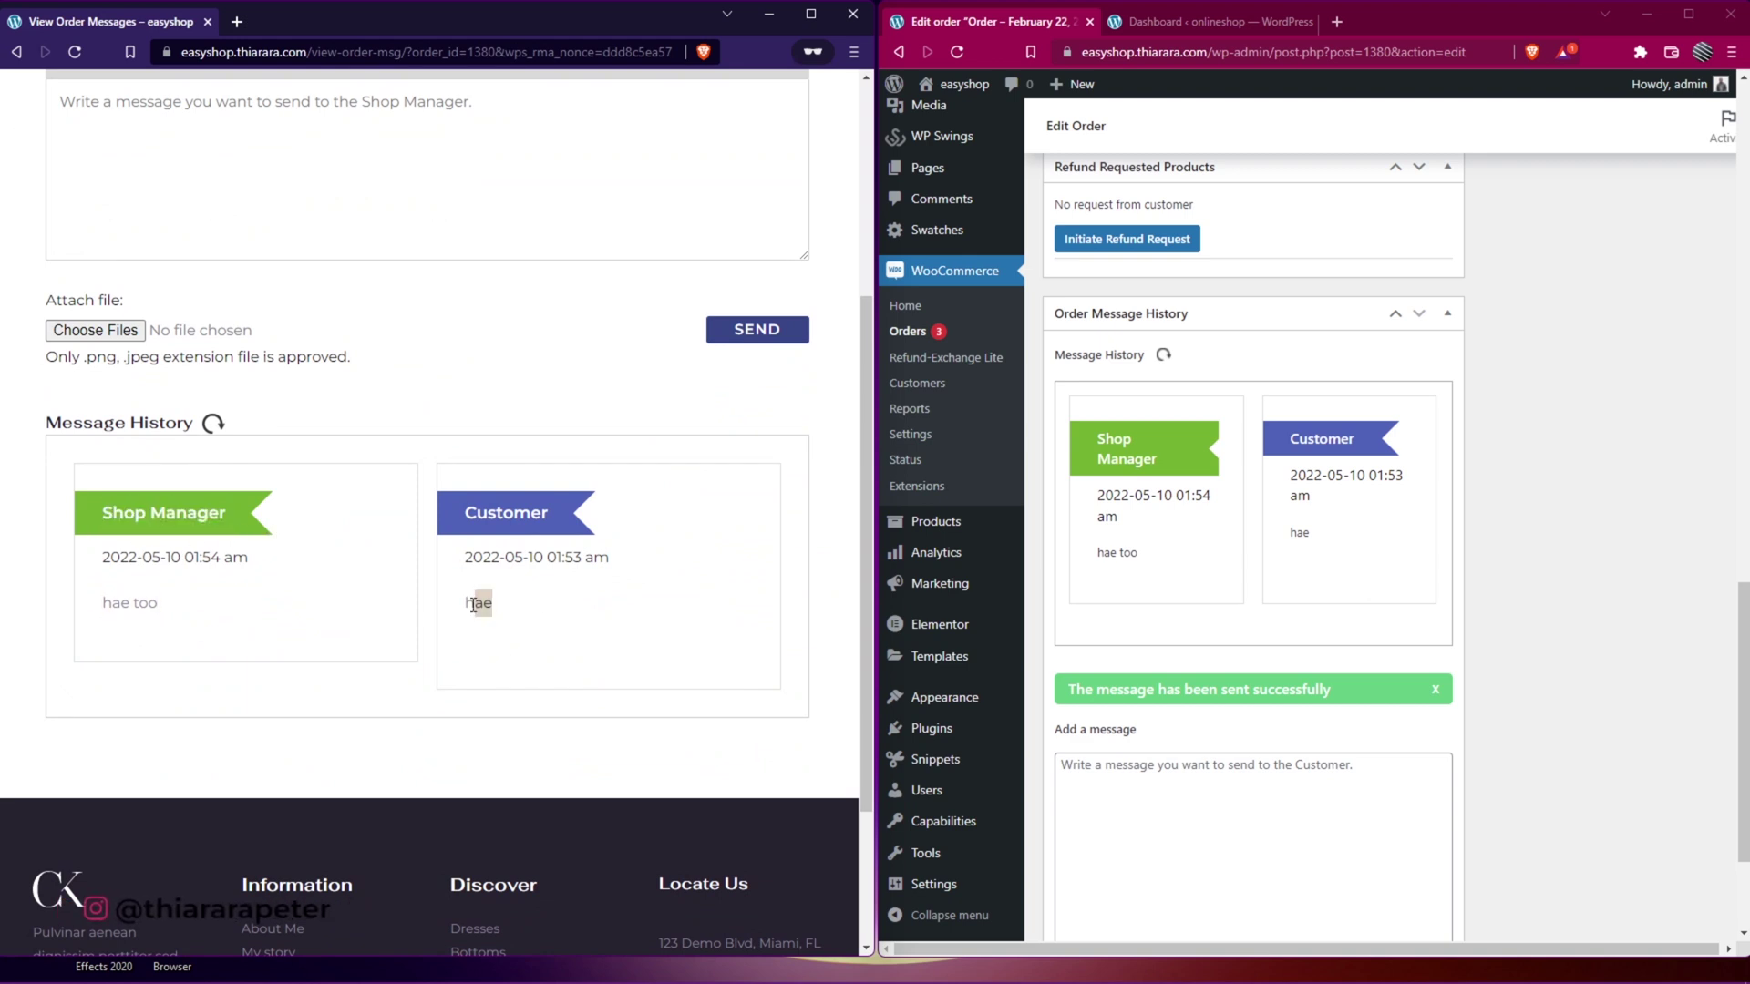
scroll(476, 469, "up", 4)
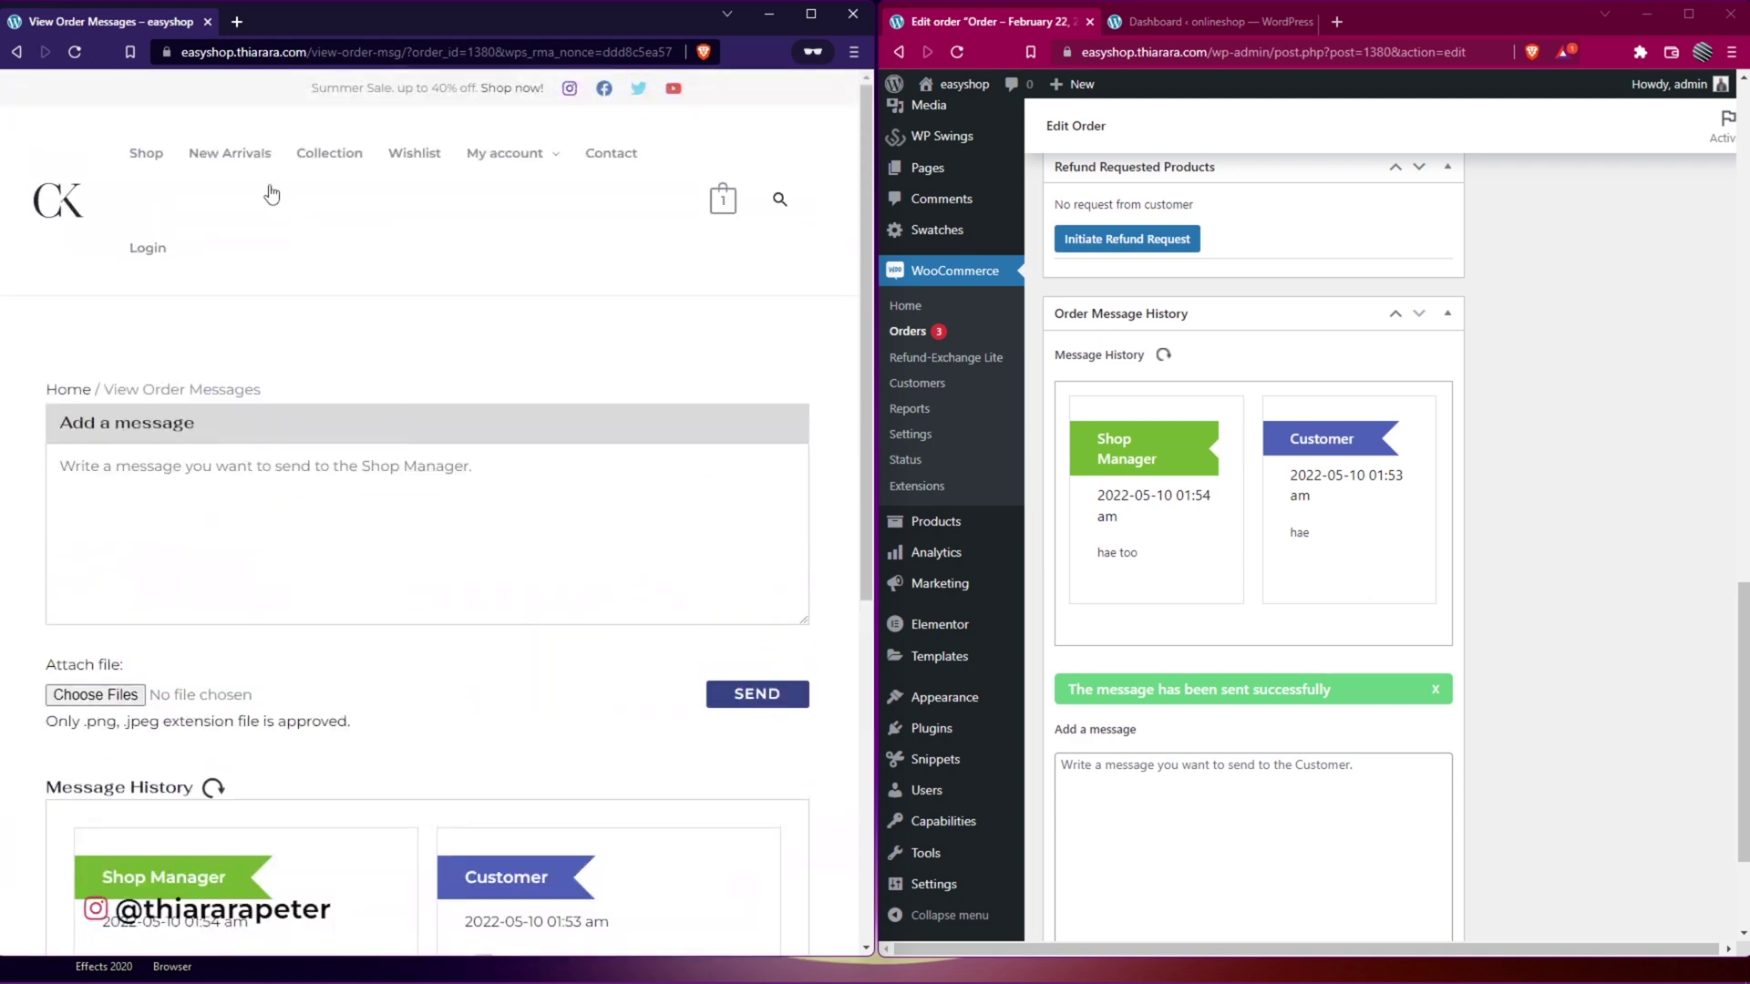
- Return to the customer's orders and open the order's refund request form in a maximized window
key("alt+Left")
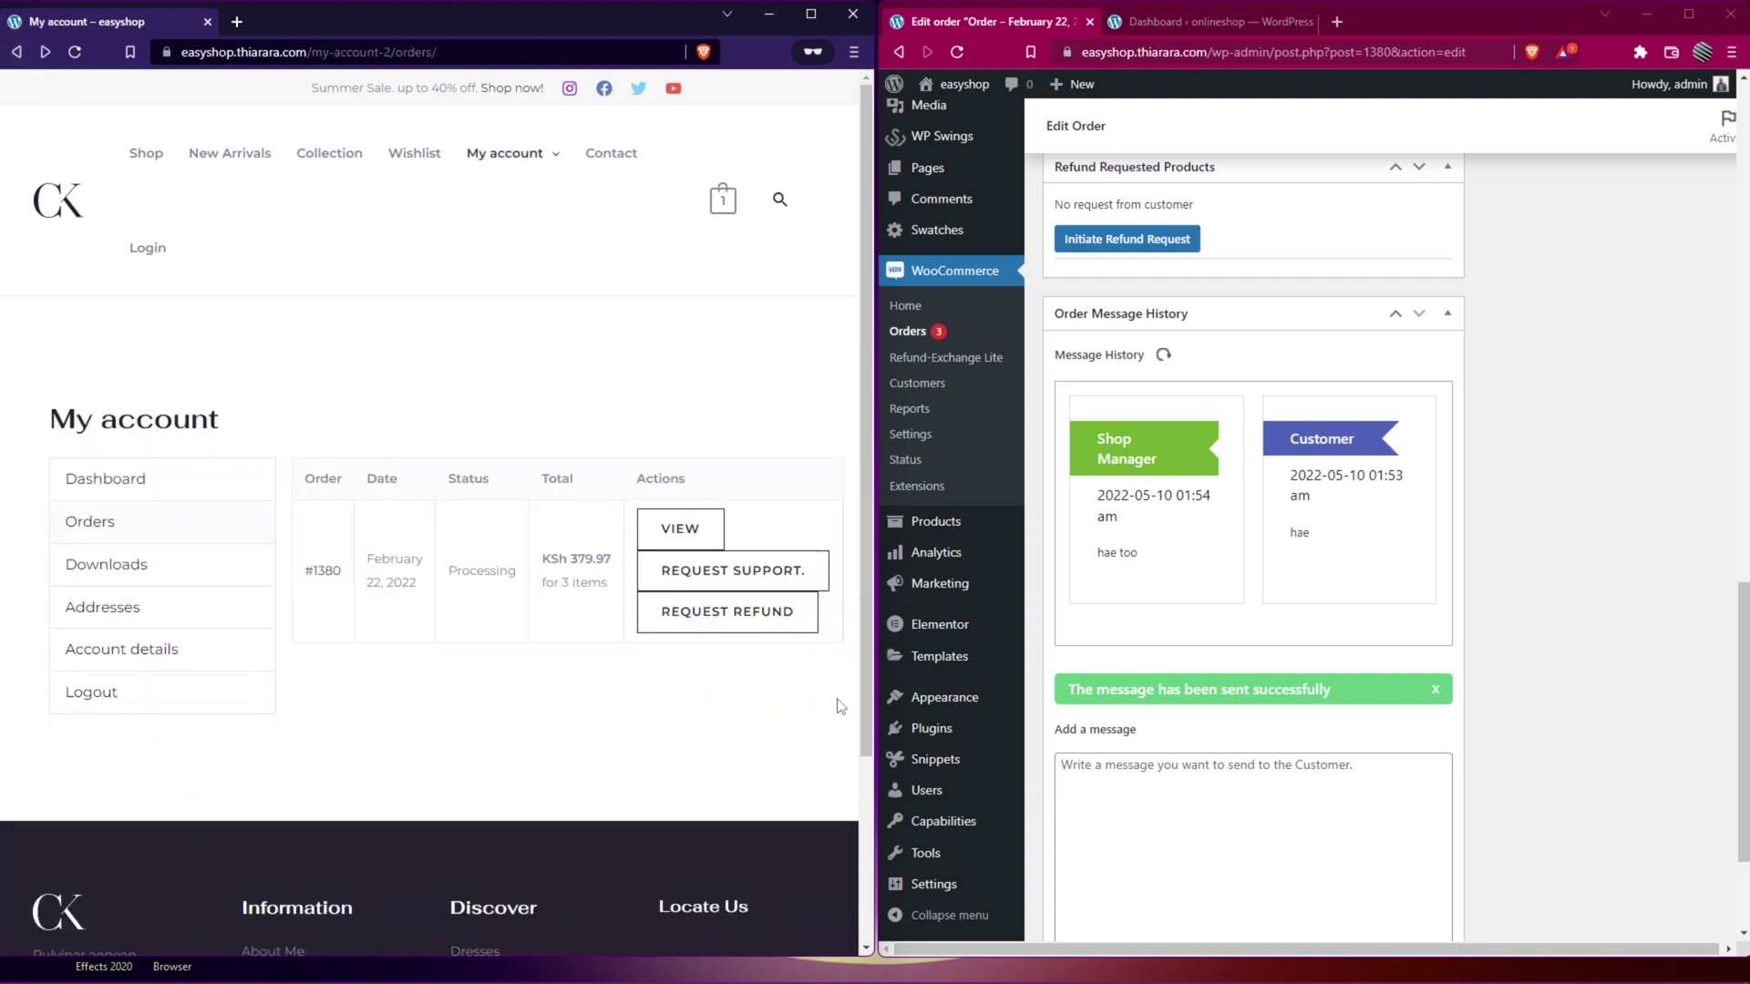
left_click(747, 609)
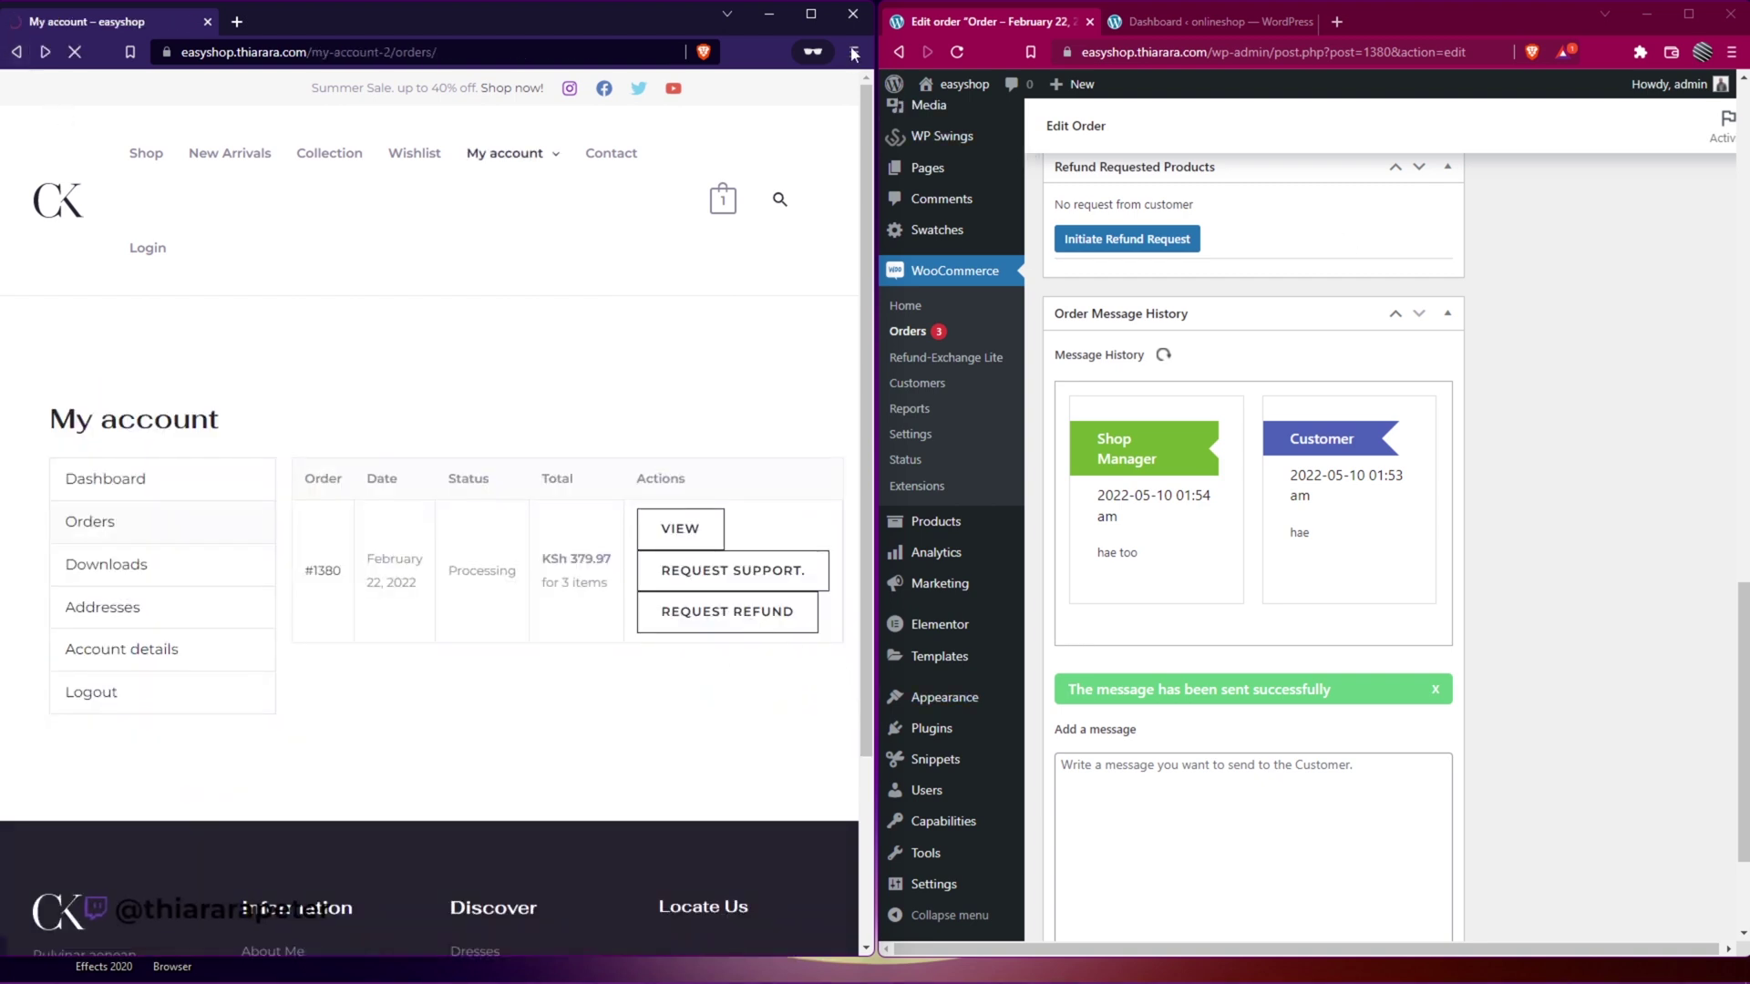
left_click(812, 13)
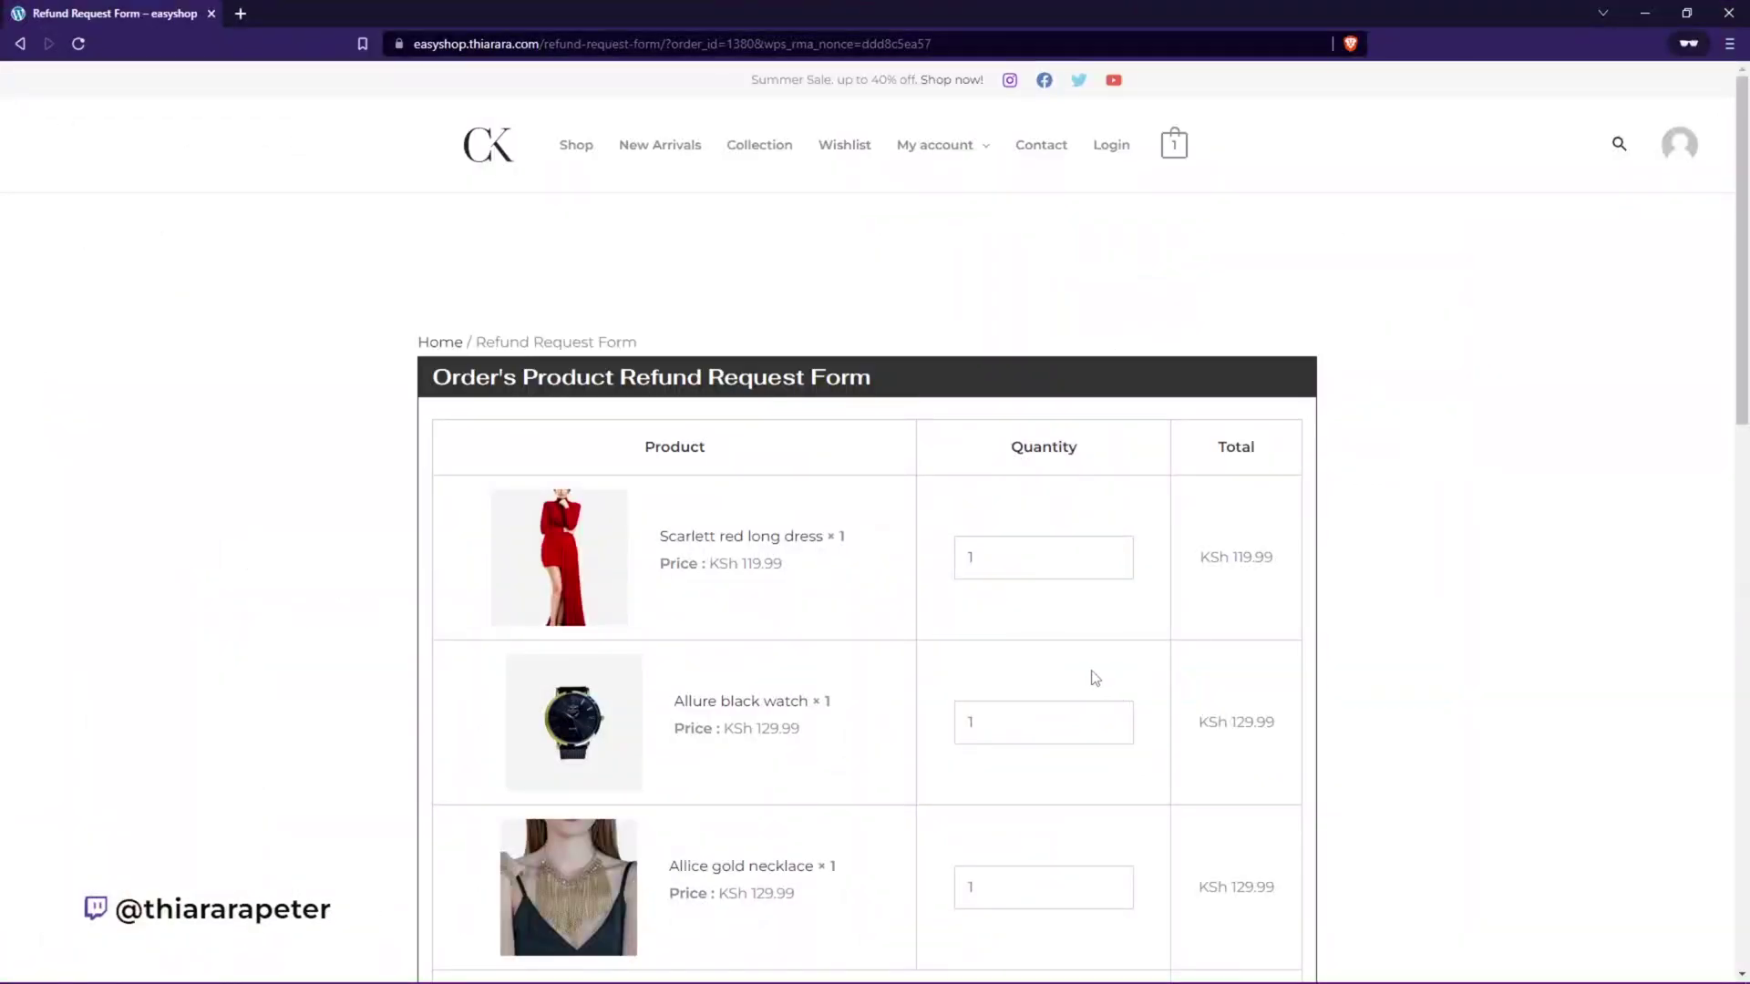
- Review the refund form's product quantities, bank details field, refund subject choices and reason description
scroll(1086, 675, "down", 2)
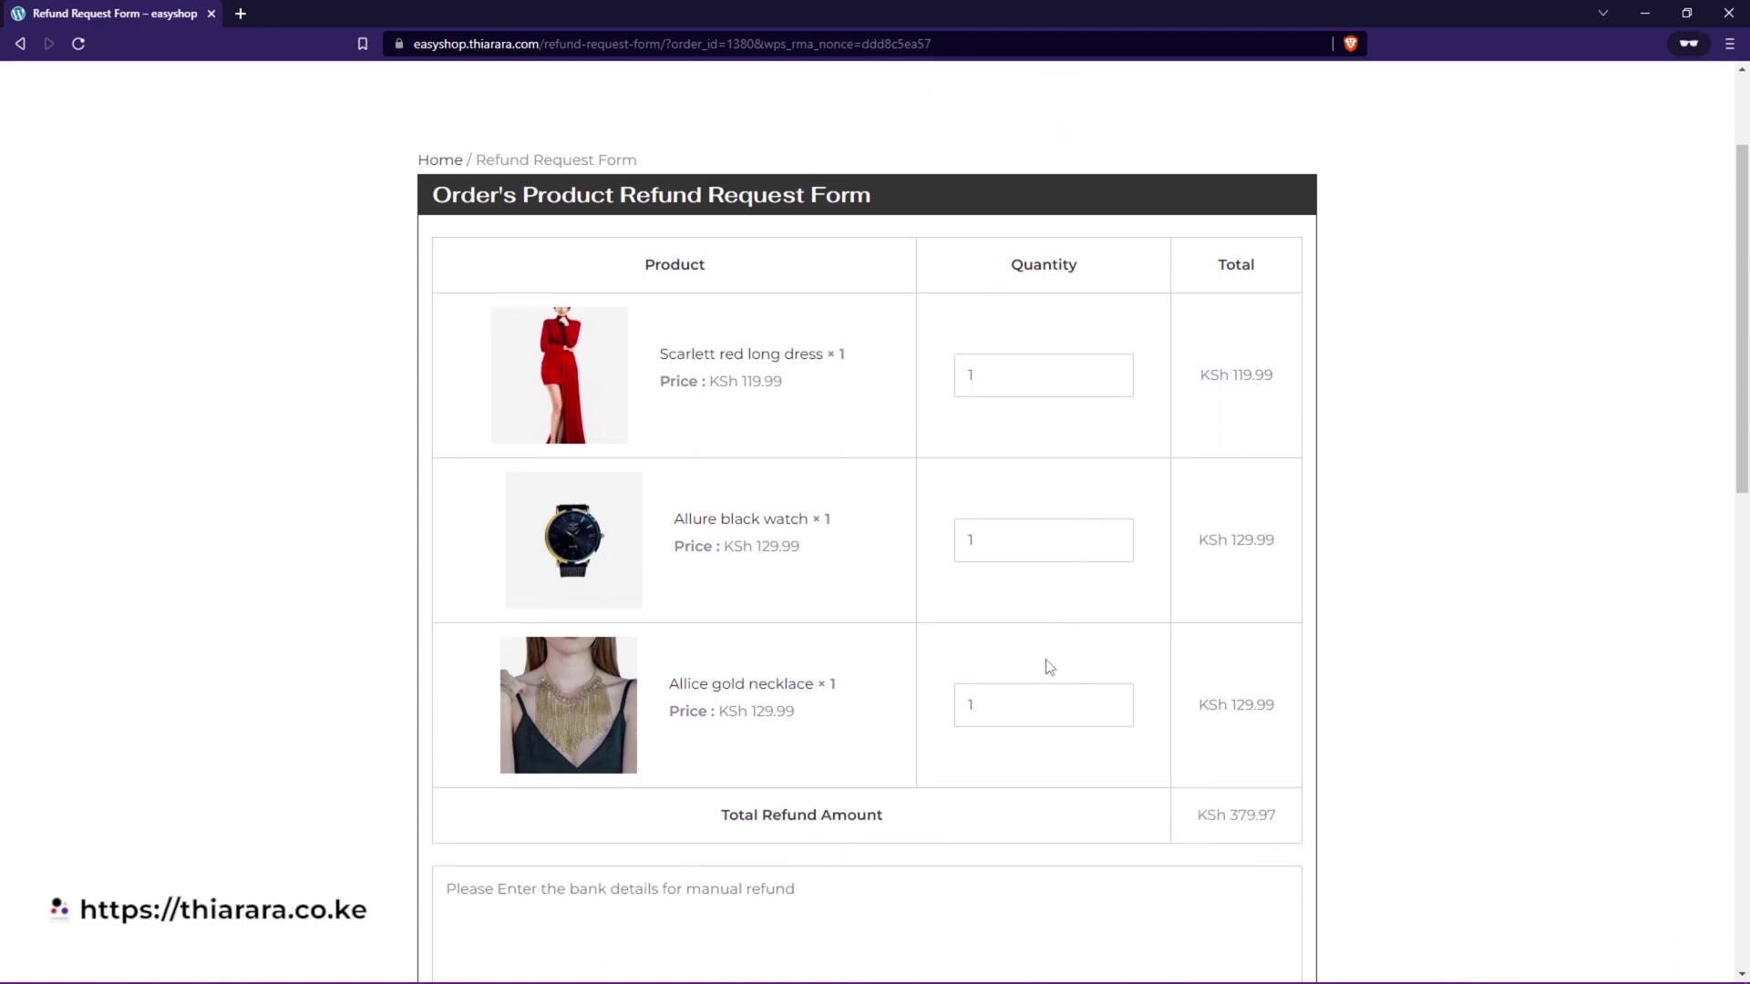
scroll(1048, 666, "down", 3)
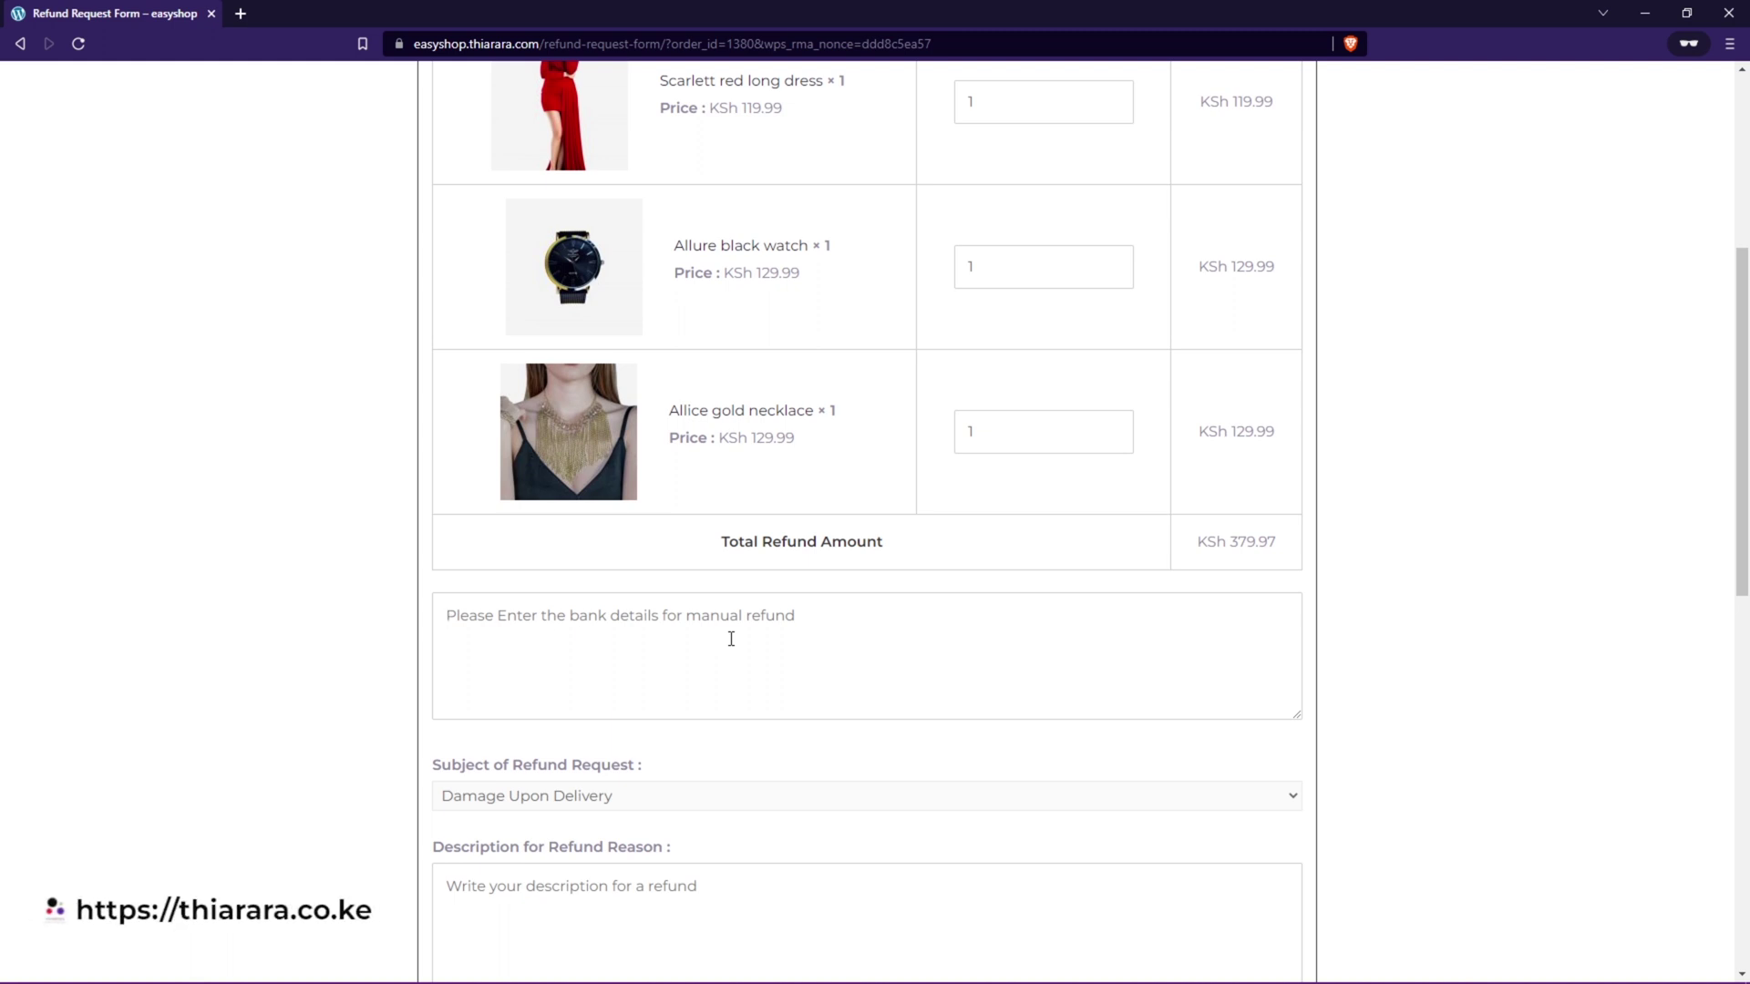
scroll(711, 642, "down", 3)
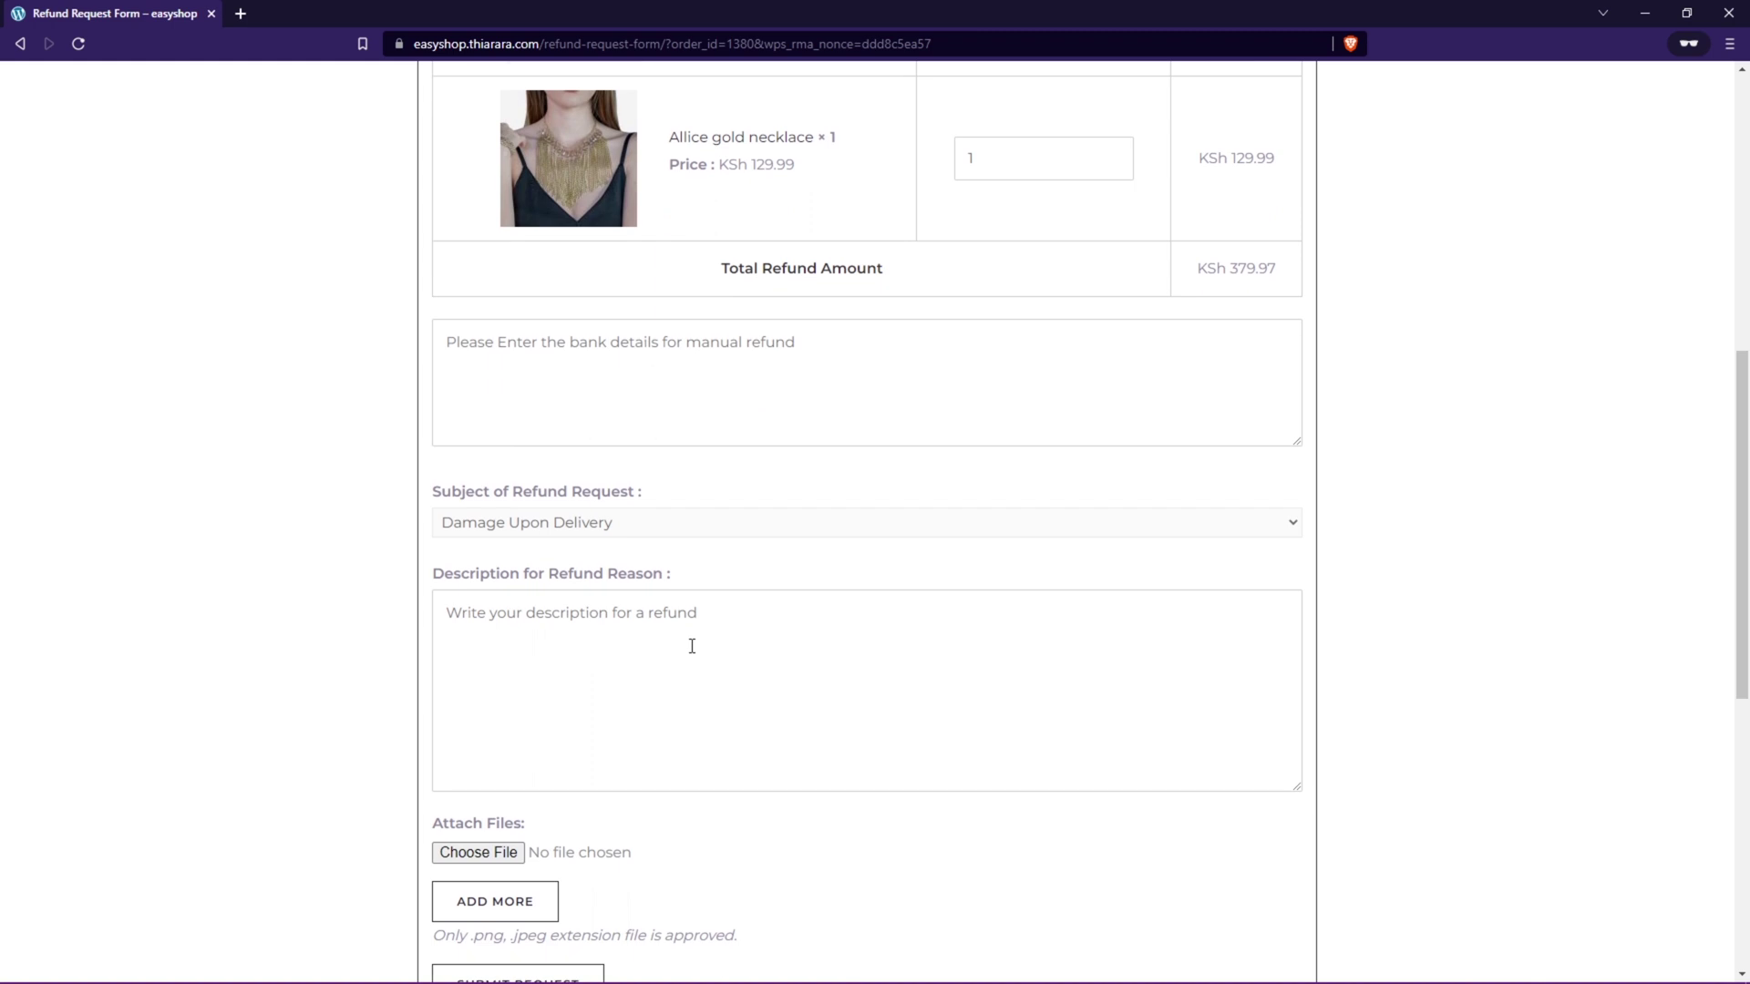
left_click(656, 532)
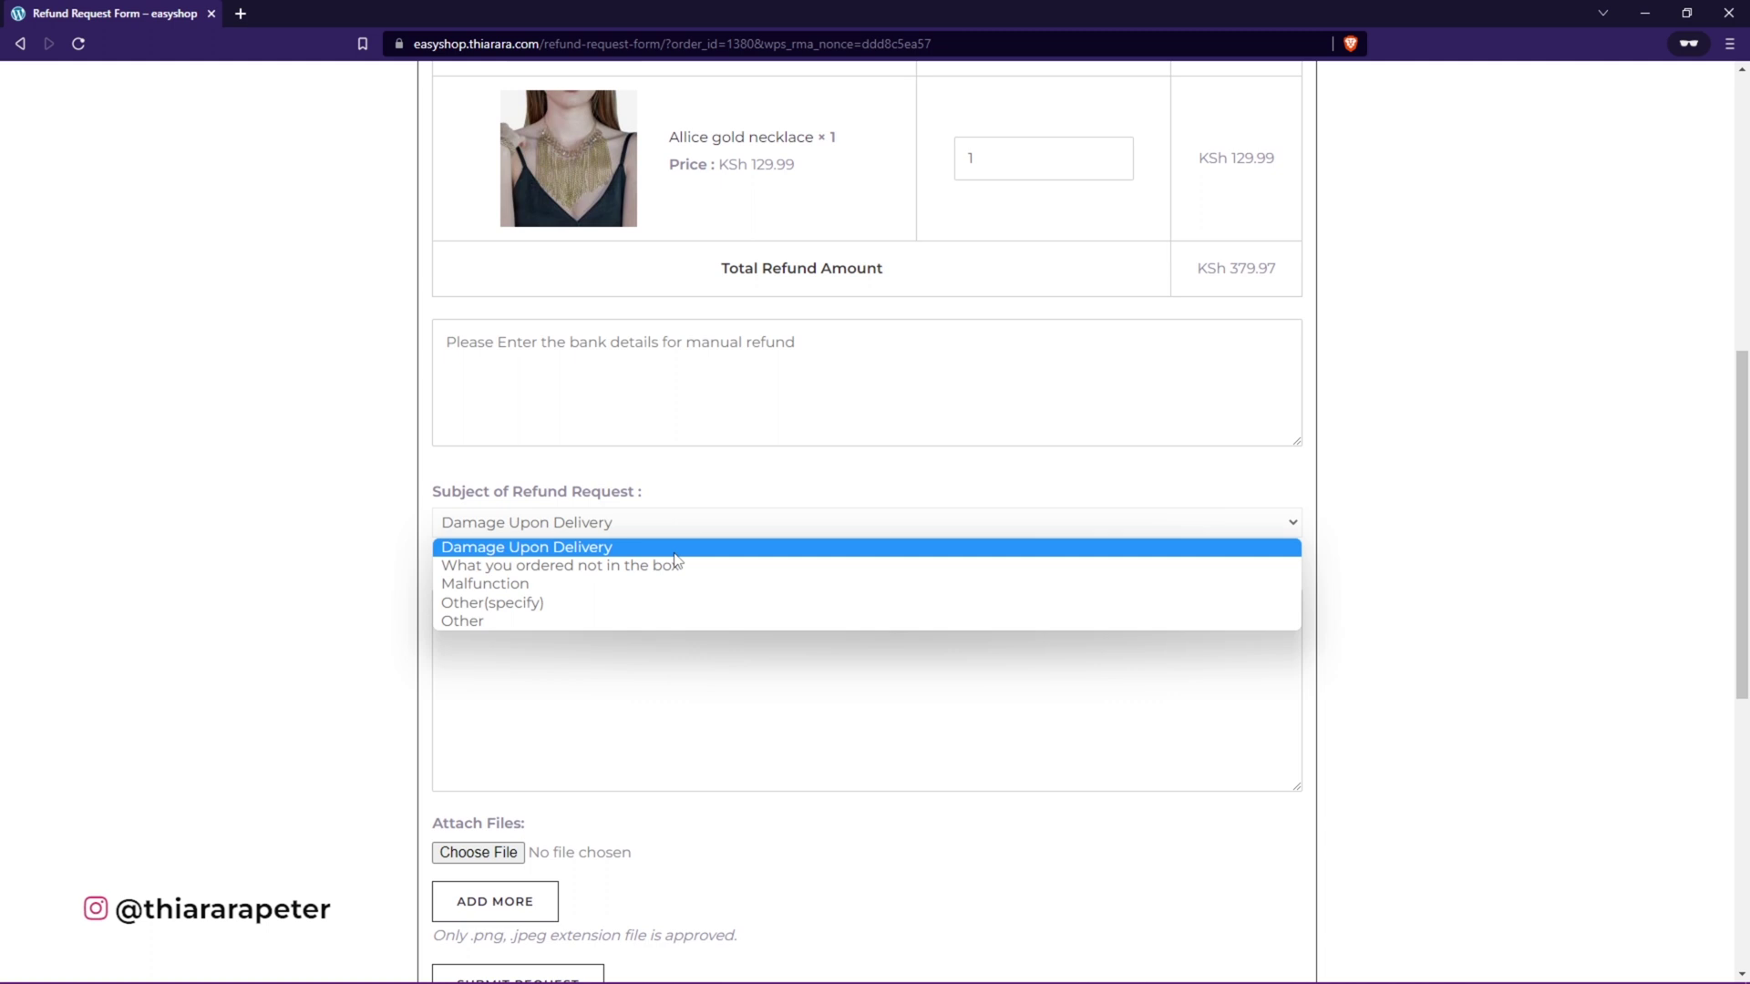
left_click(580, 695)
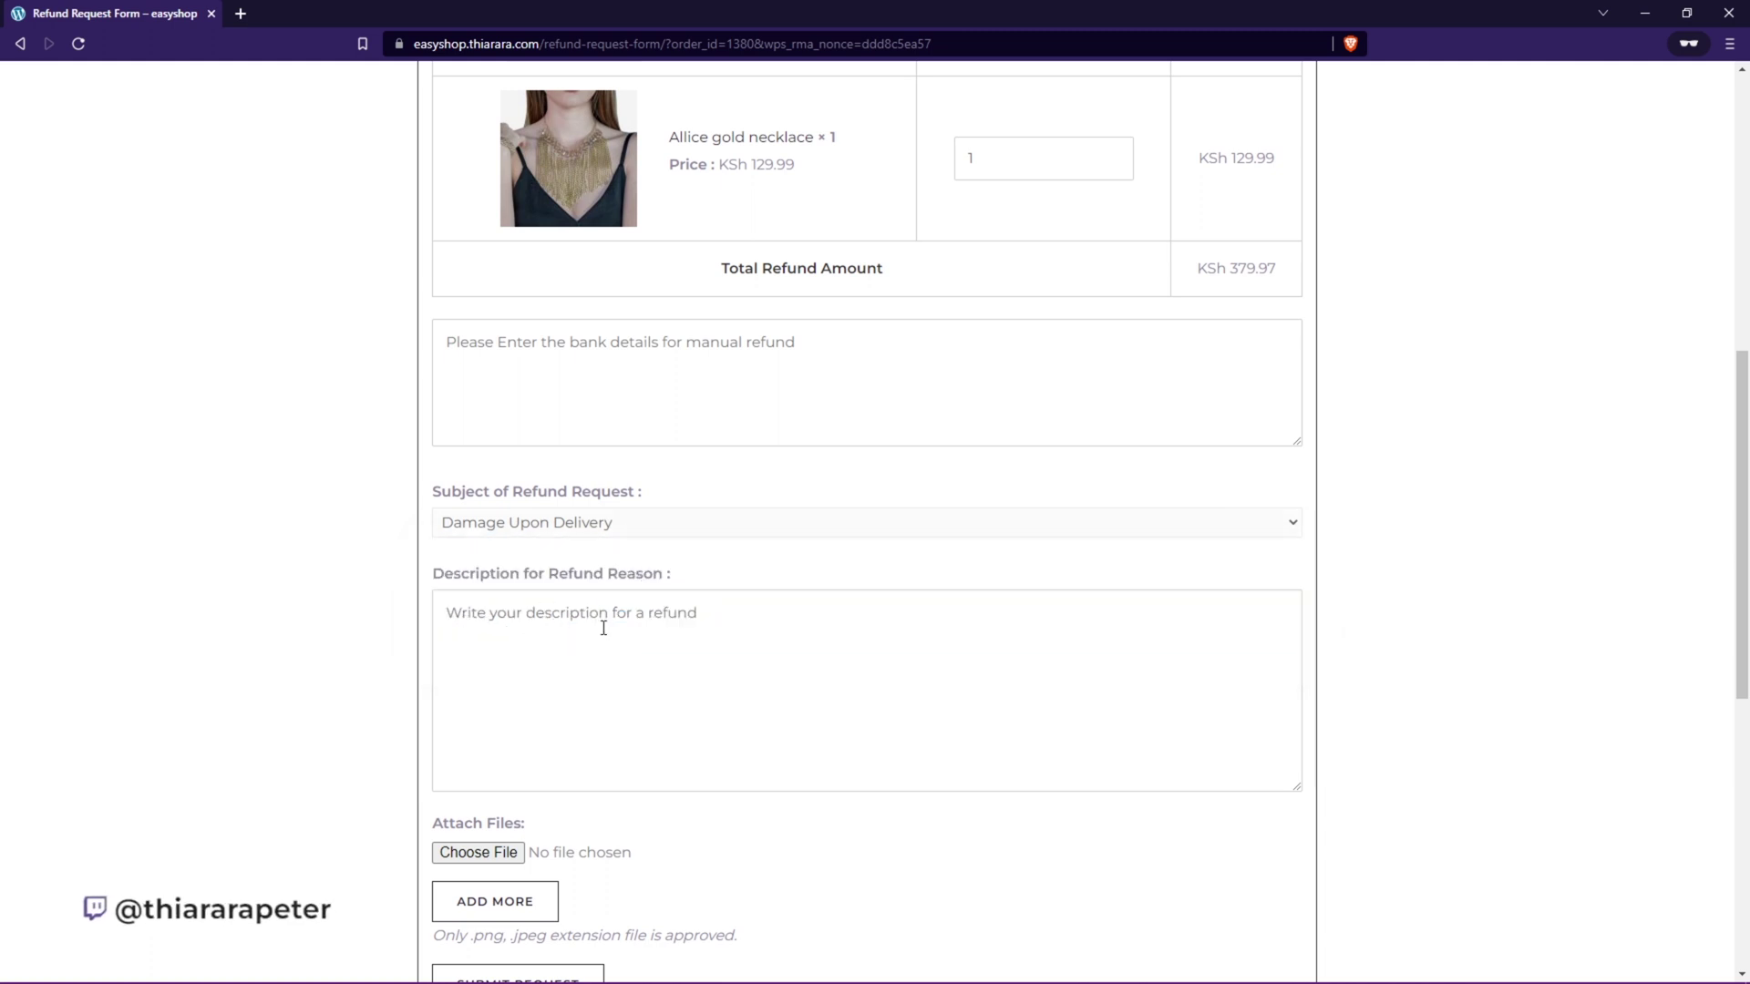
scroll(588, 656, "down", 2)
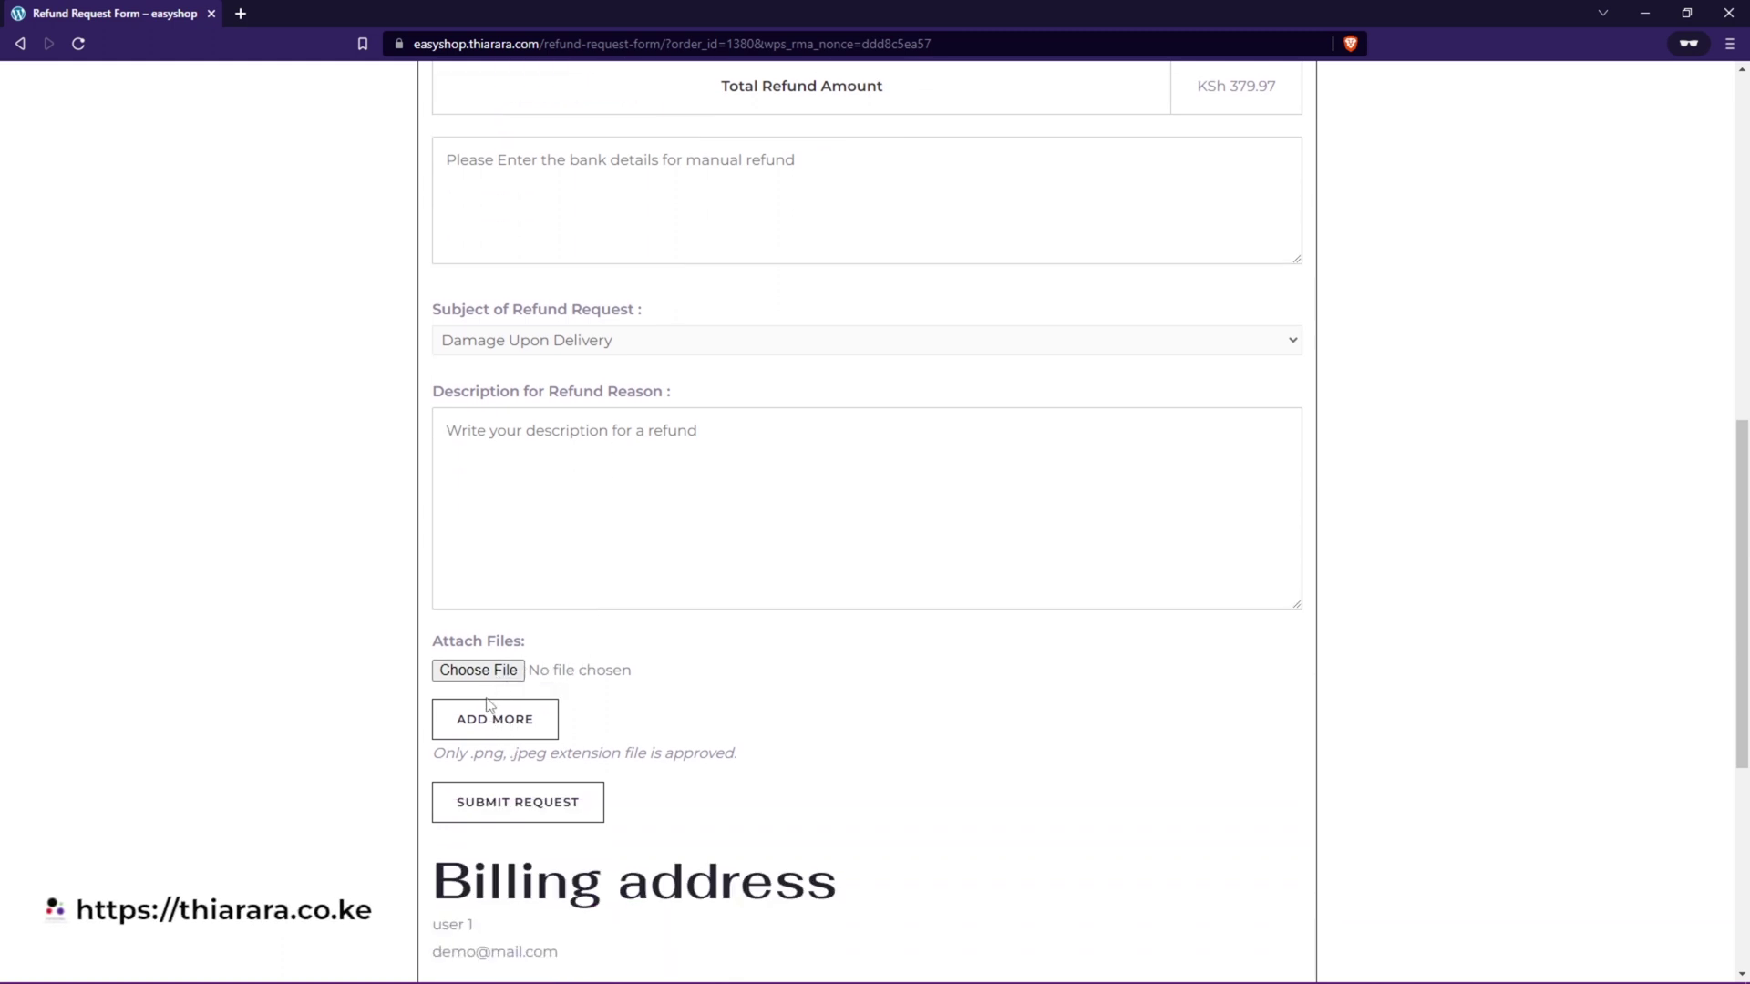
- Add three extra file attachment fields to the refund request form and remove all three again
left_click(493, 732)
left_click(496, 760)
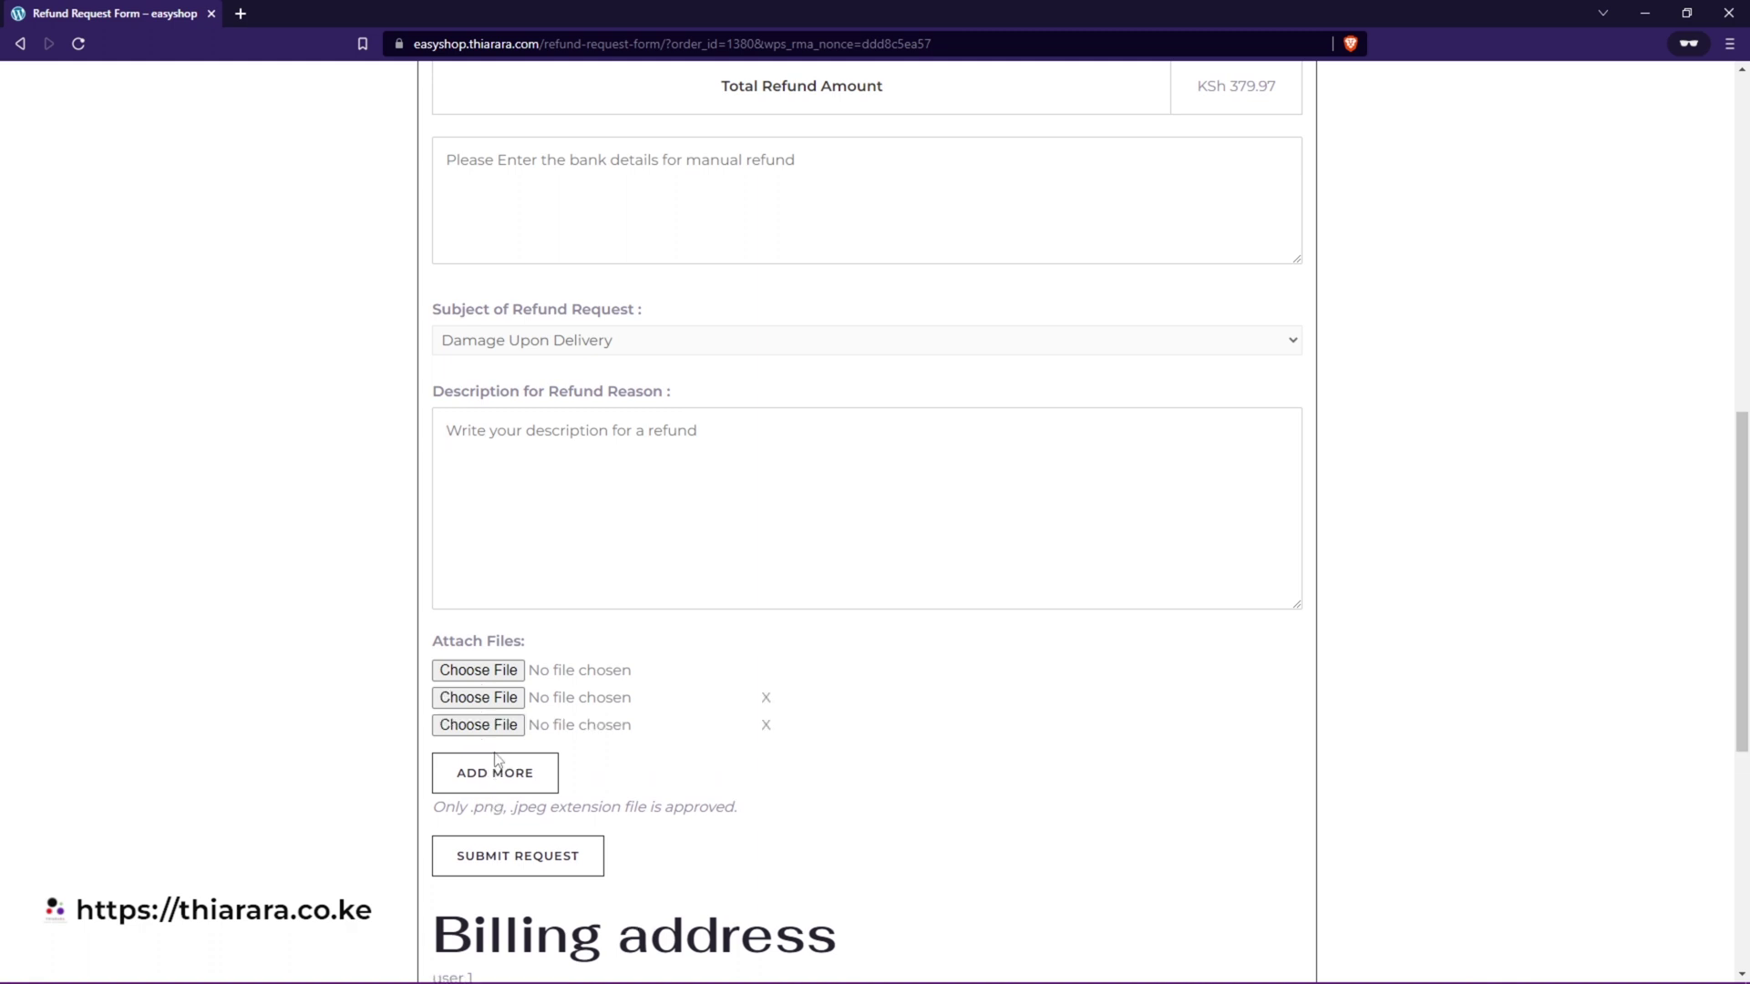
left_click(497, 771)
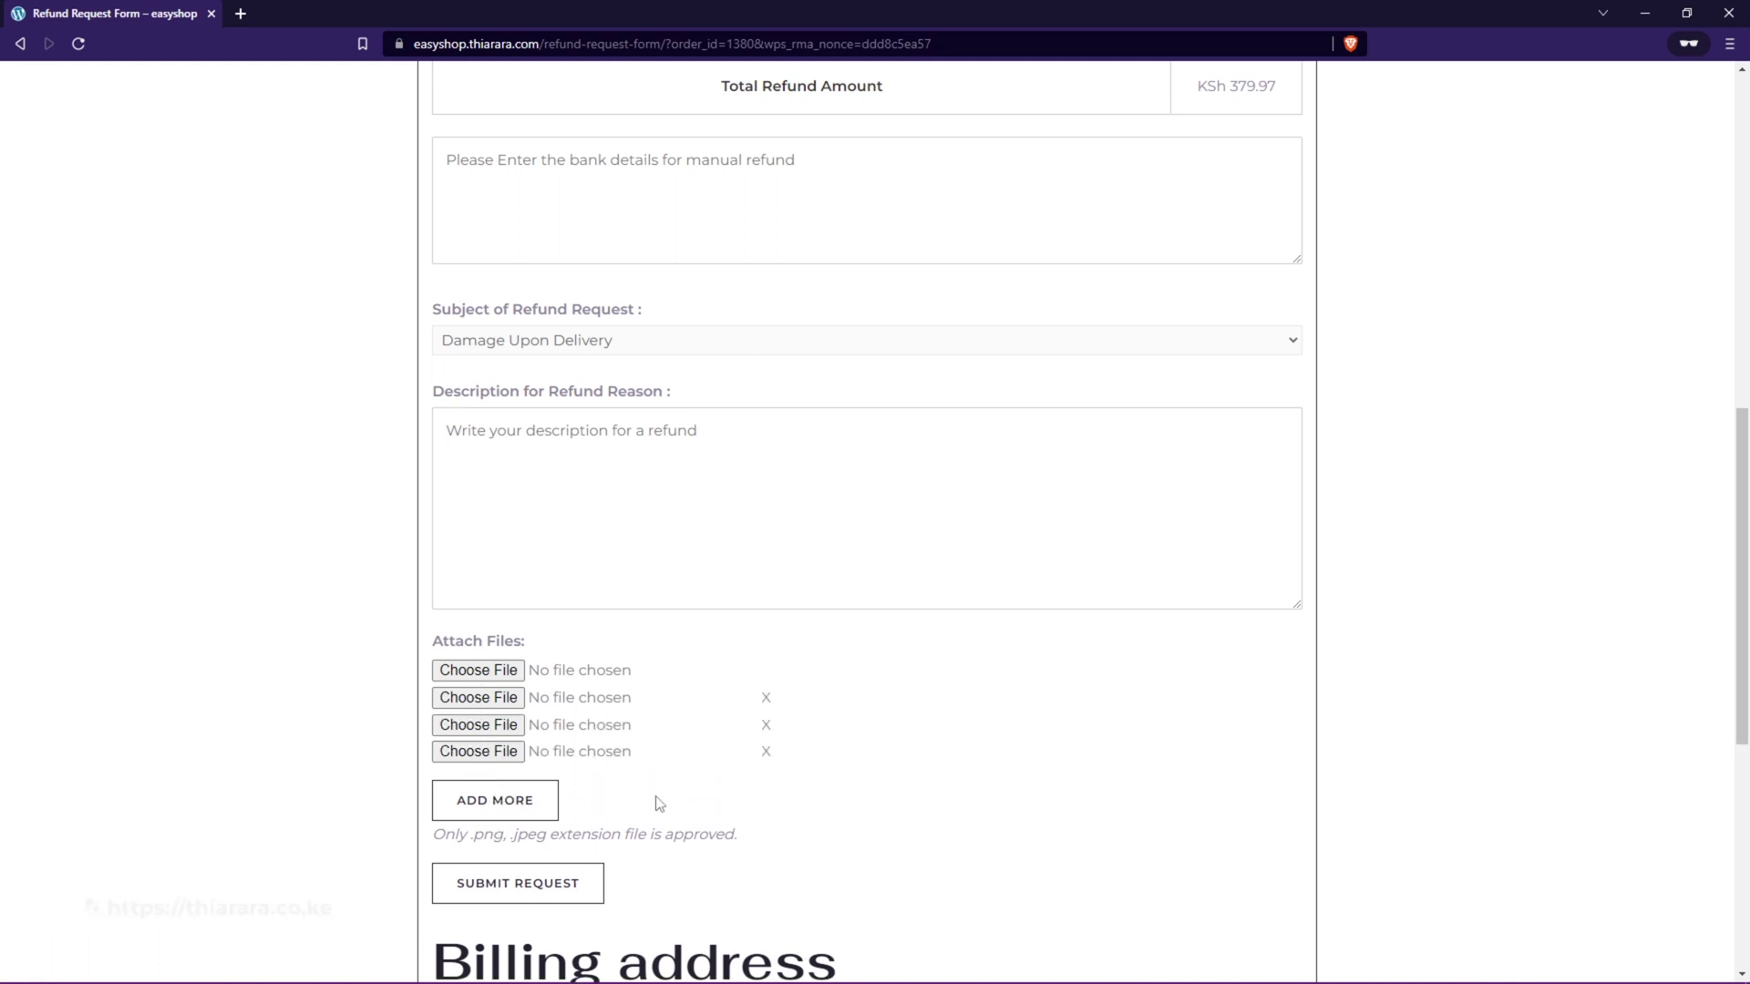
left_click(766, 752)
left_click(767, 725)
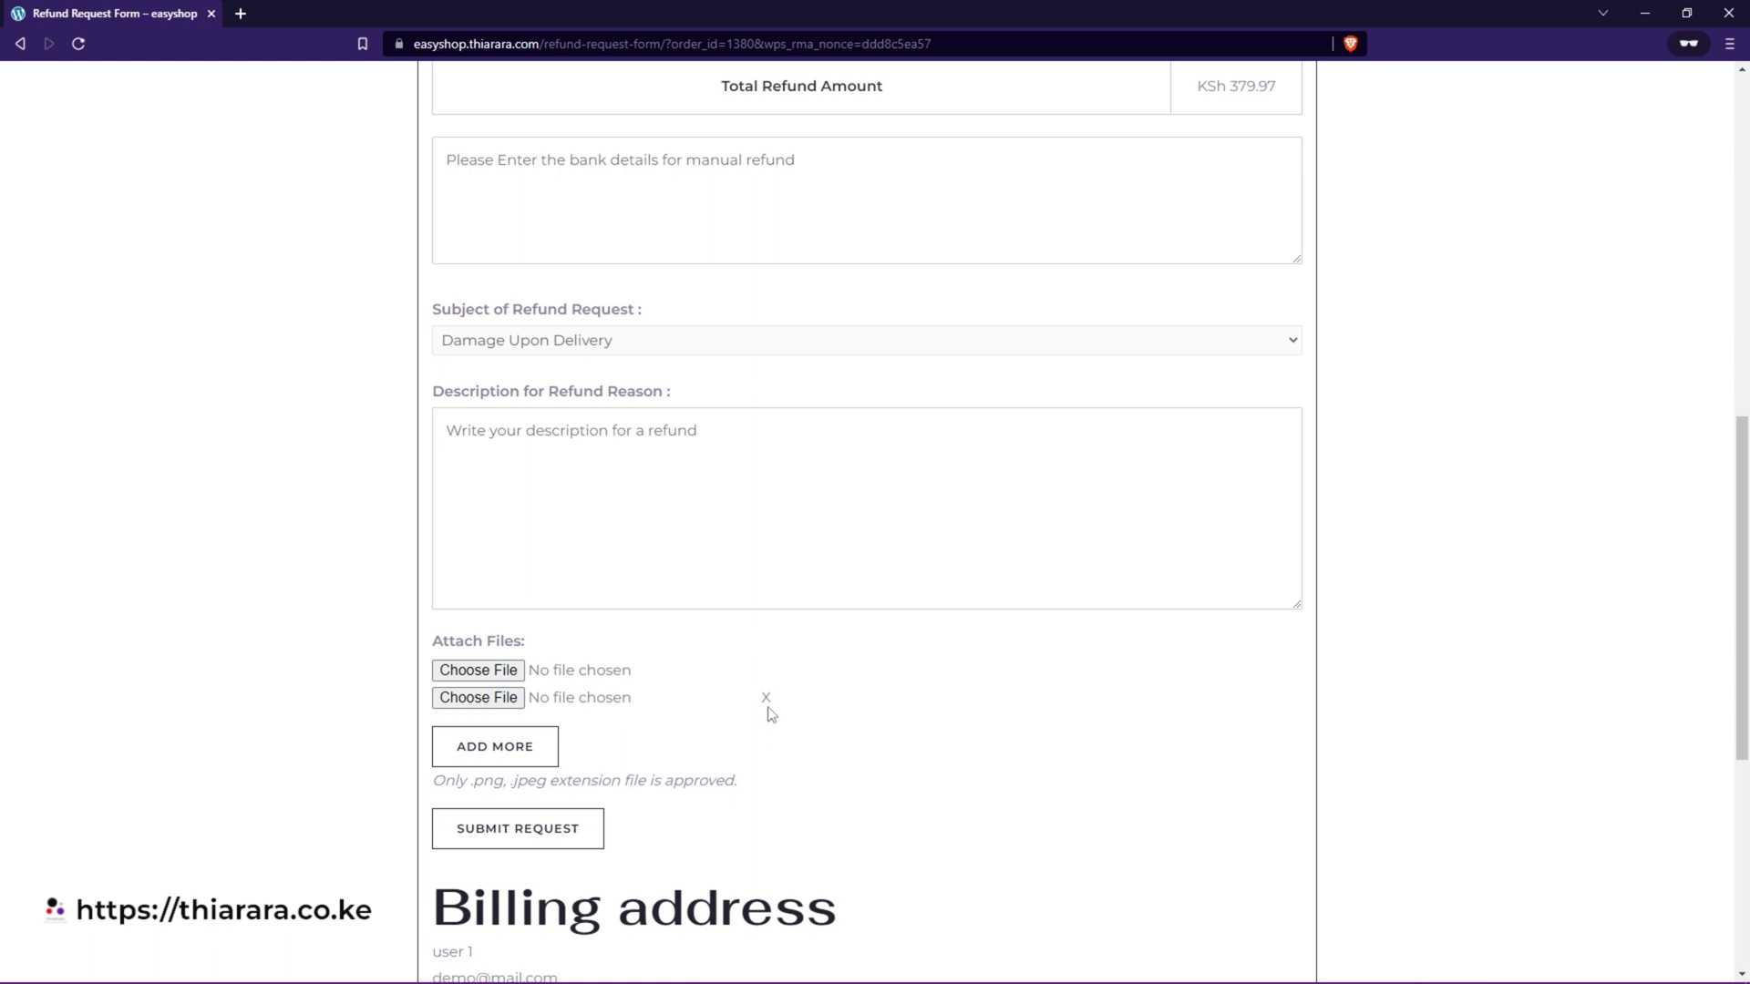
left_click(768, 698)
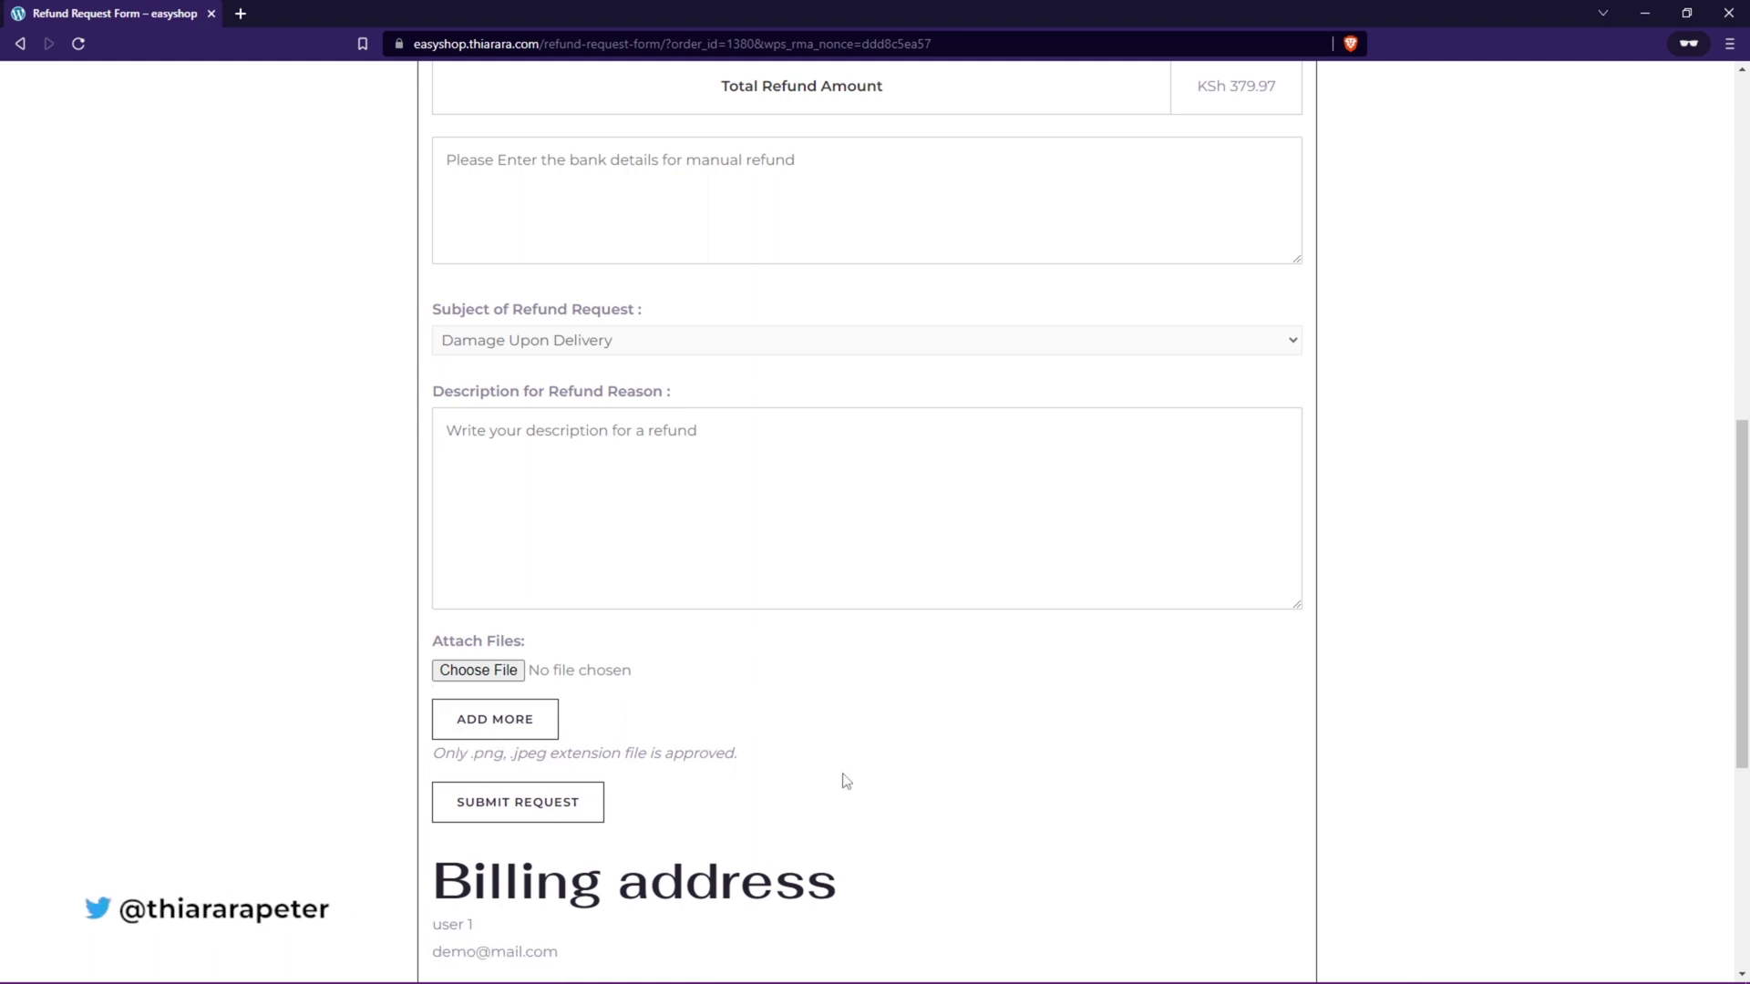
- Look over the refund form's submission area and billing address, and return to the beginning of the form
scroll(729, 747, "down", 3)
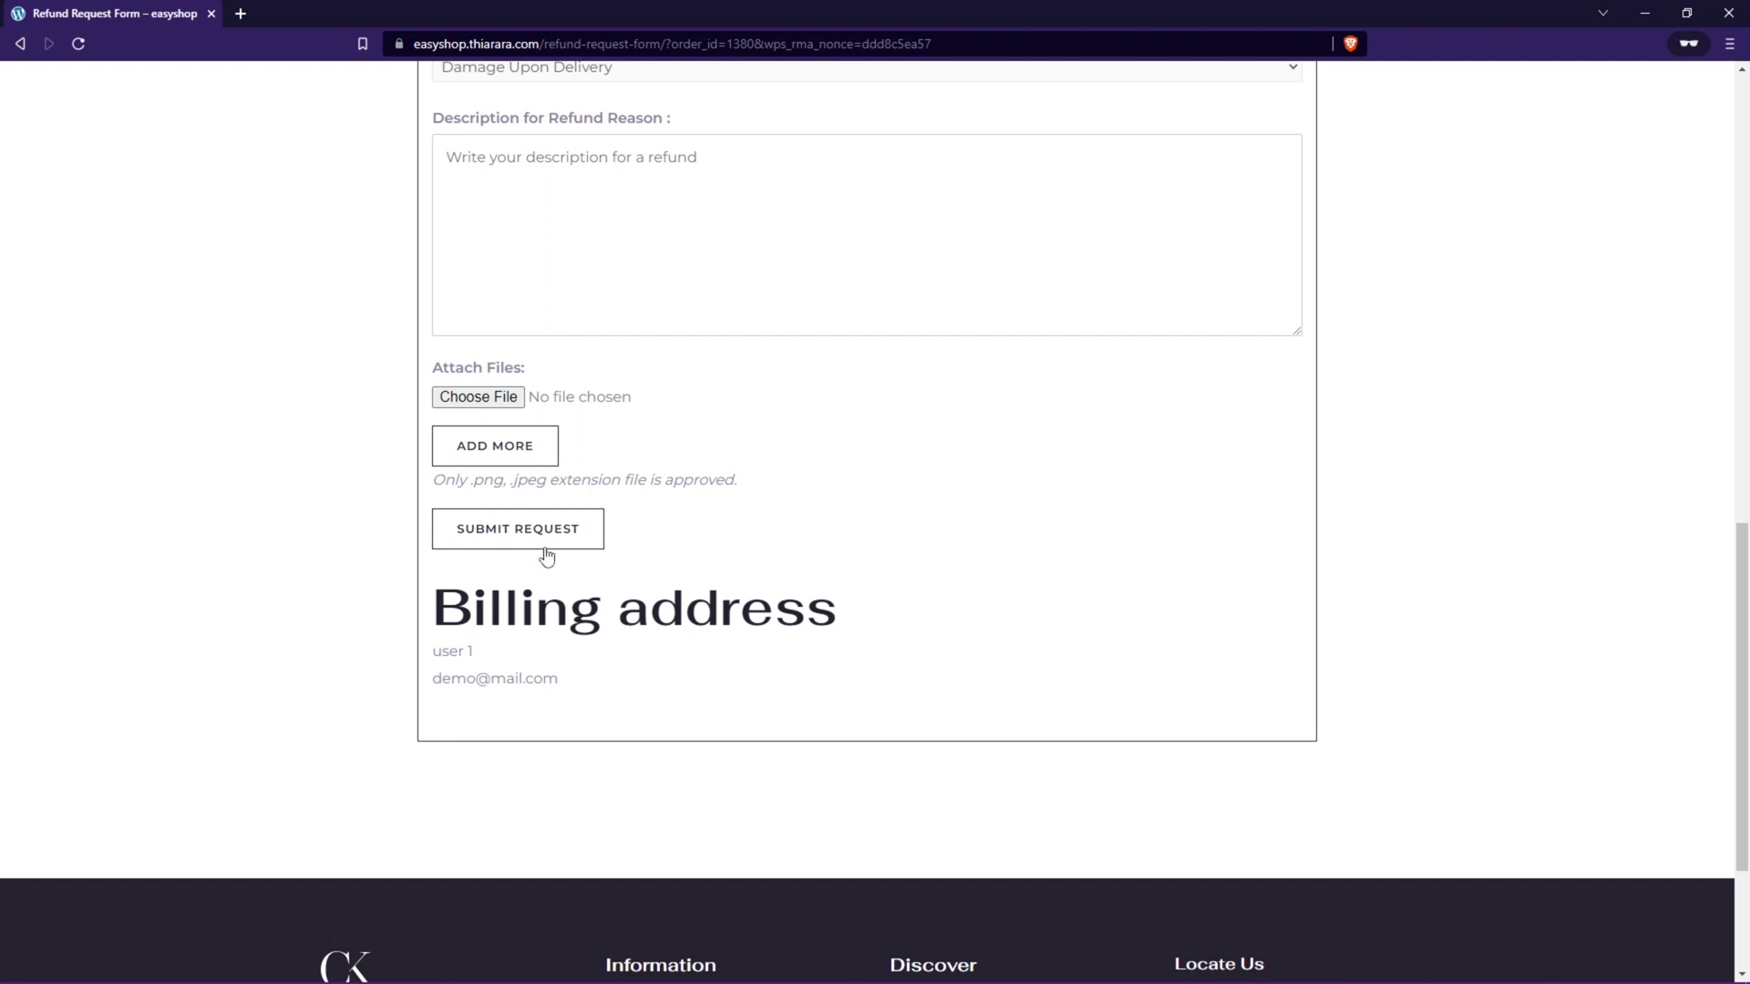
scroll(578, 567, "up", 3)
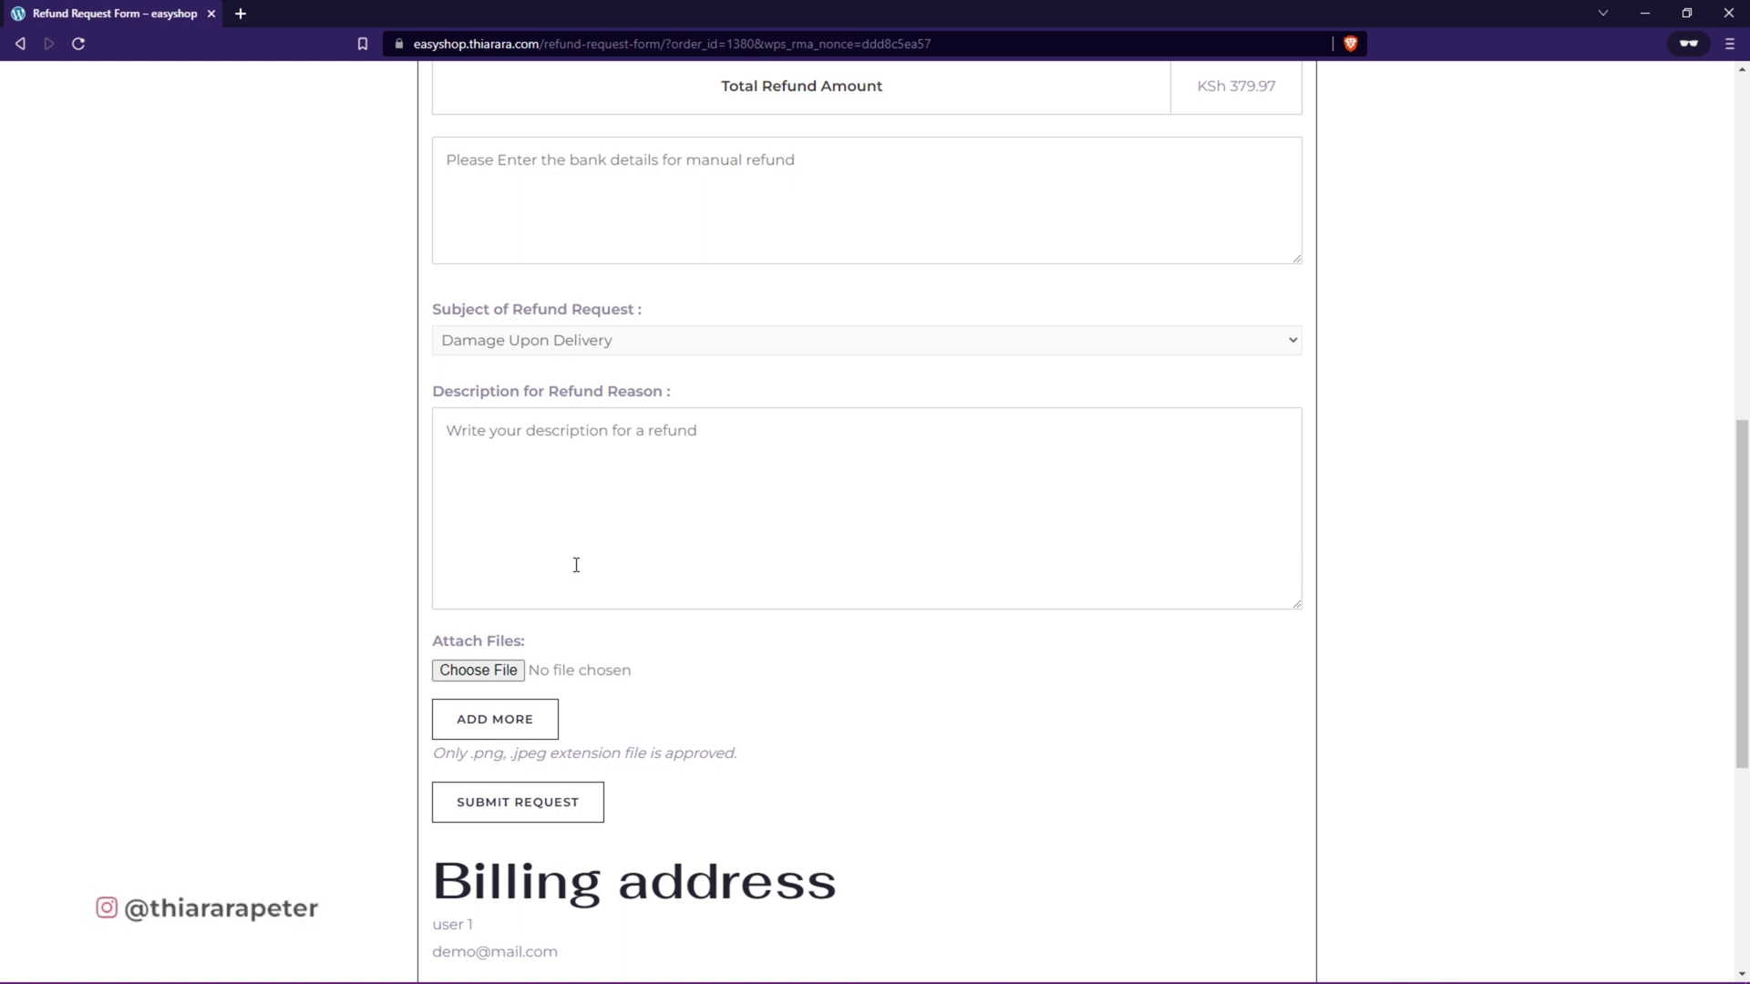
scroll(762, 632, "up", 10)
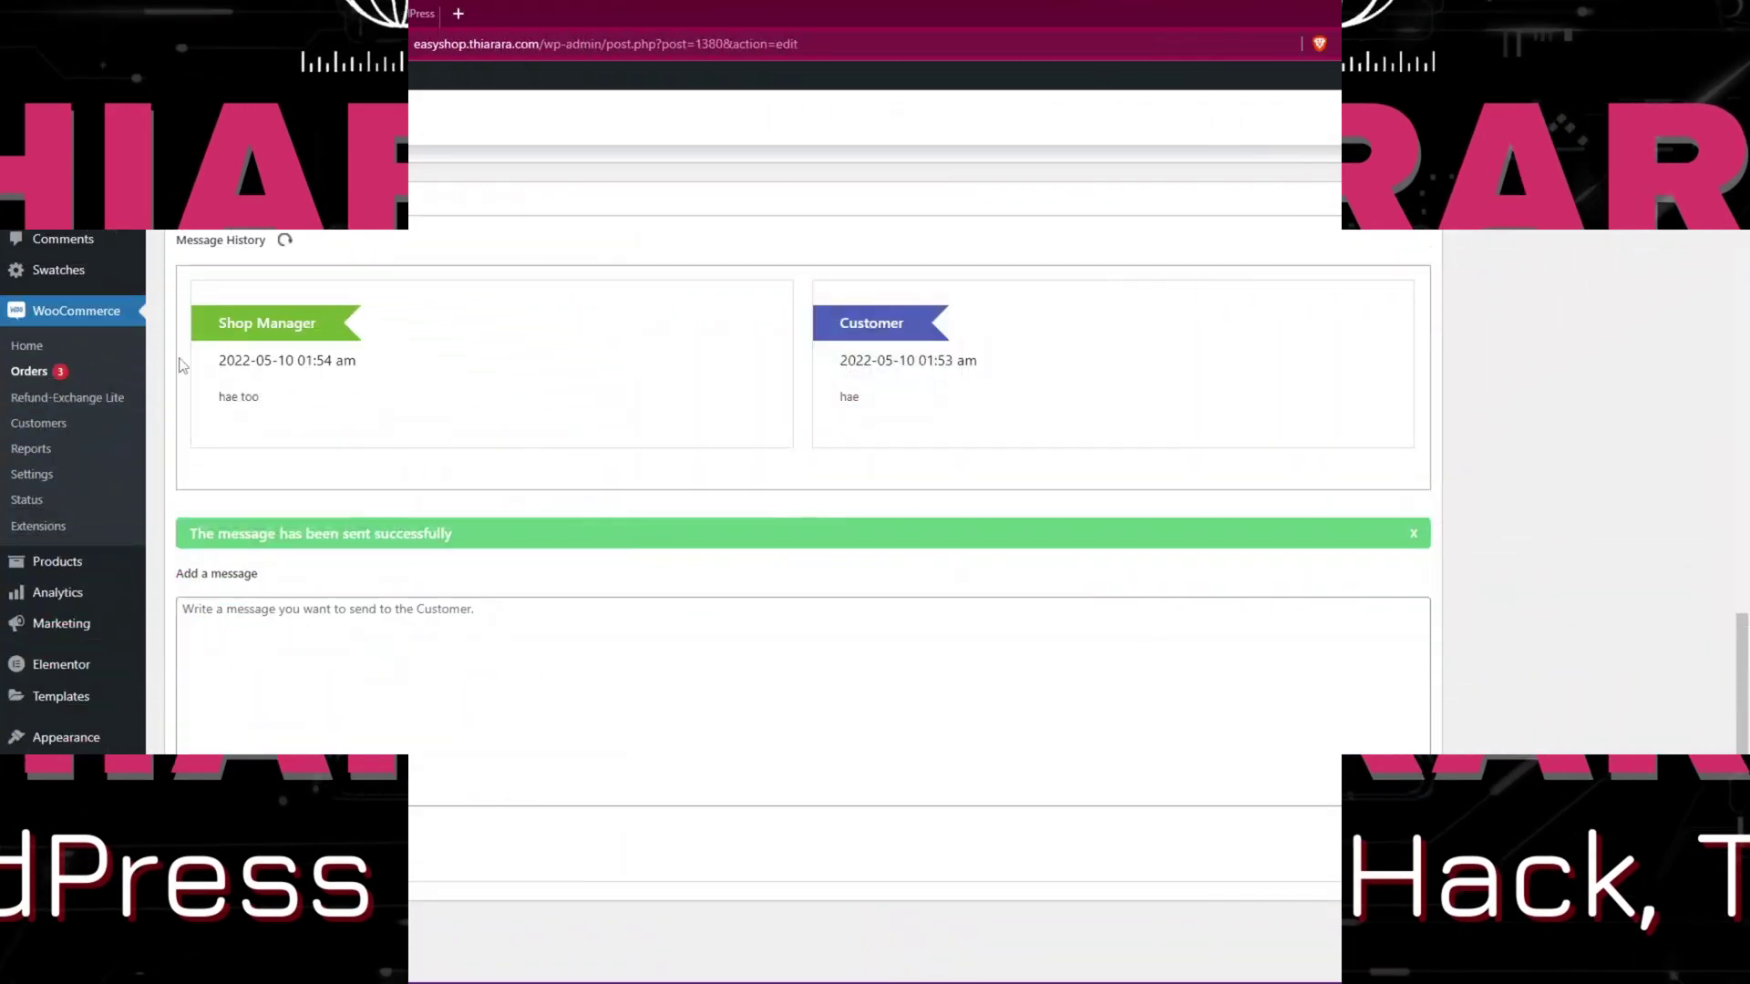
- Open the plugin installer in the onlineshop admin site and search for Return Refund and Exchange For WooCommerce
left_click(274, 14)
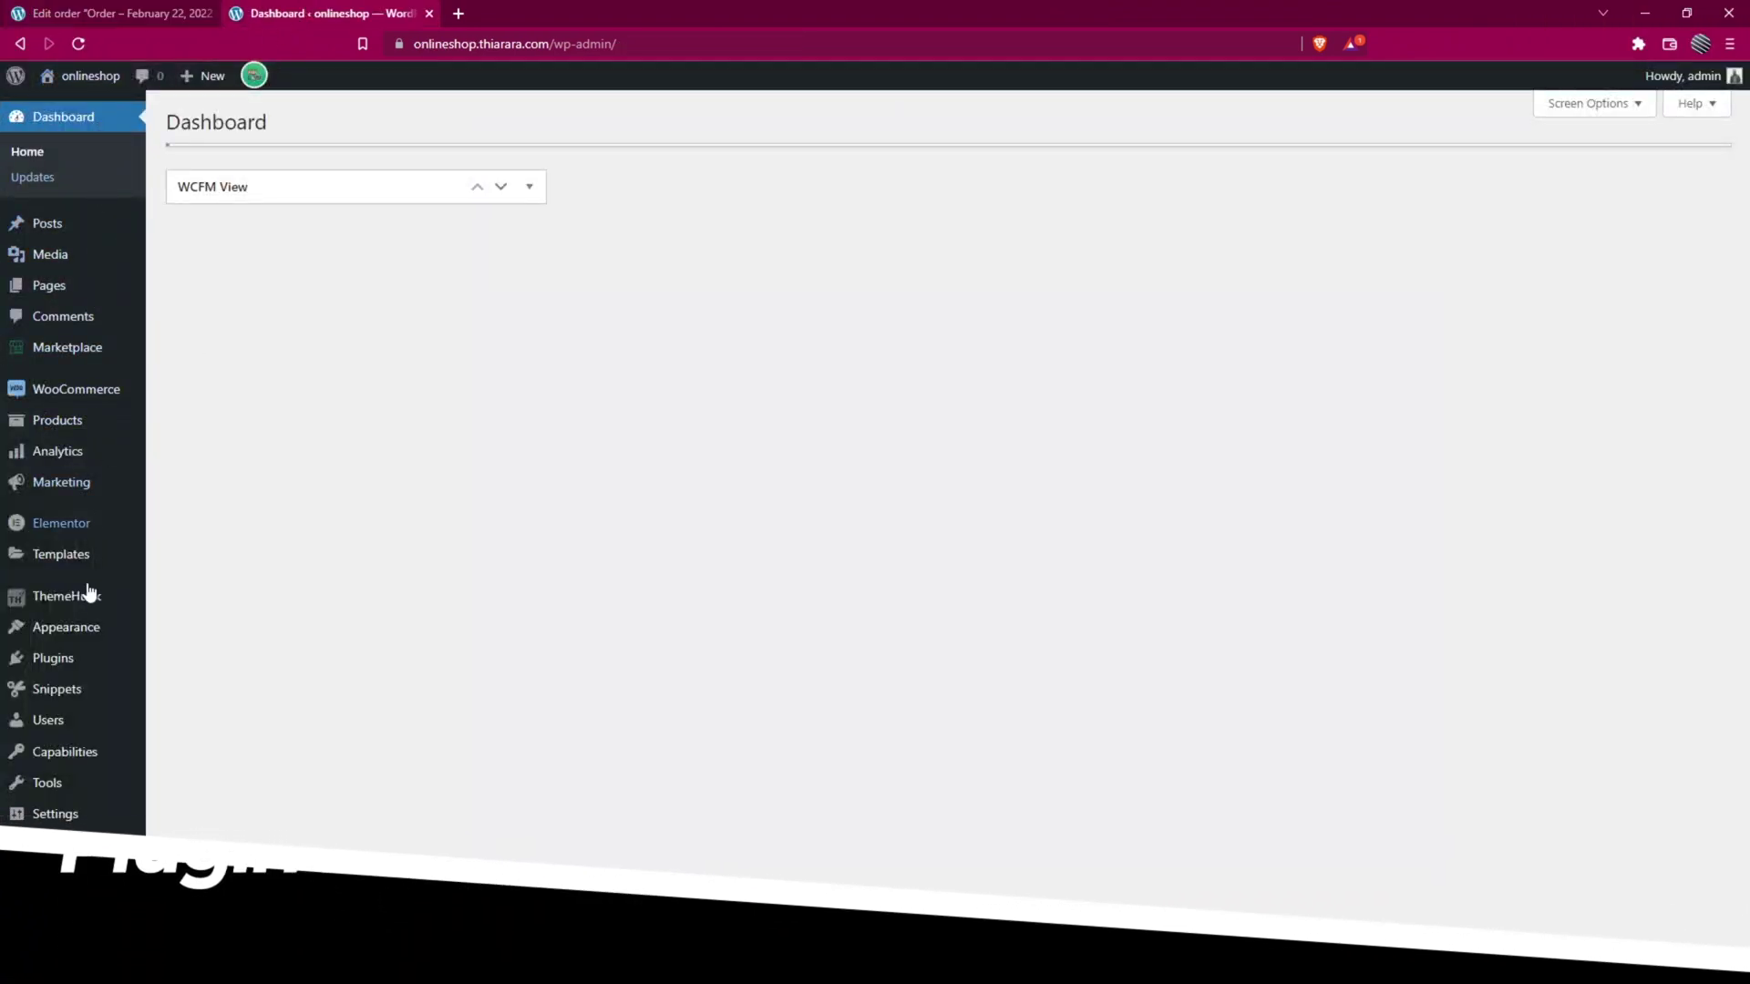
mouse_move(54, 663)
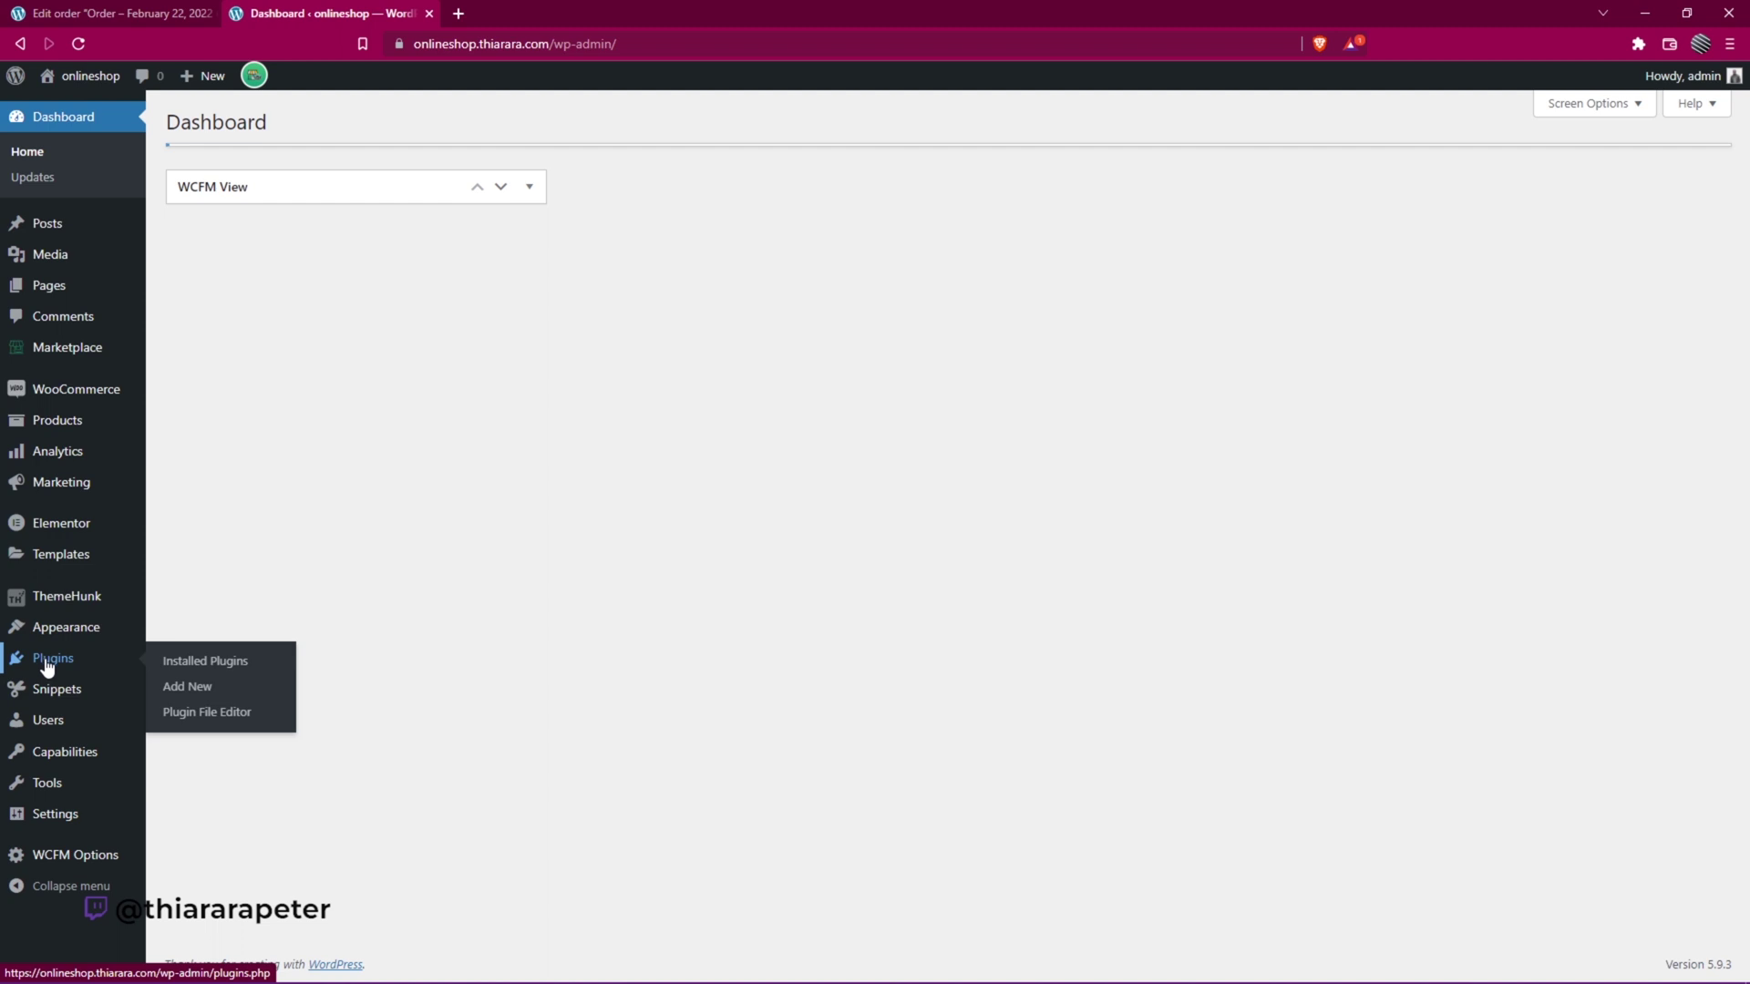
left_click(189, 693)
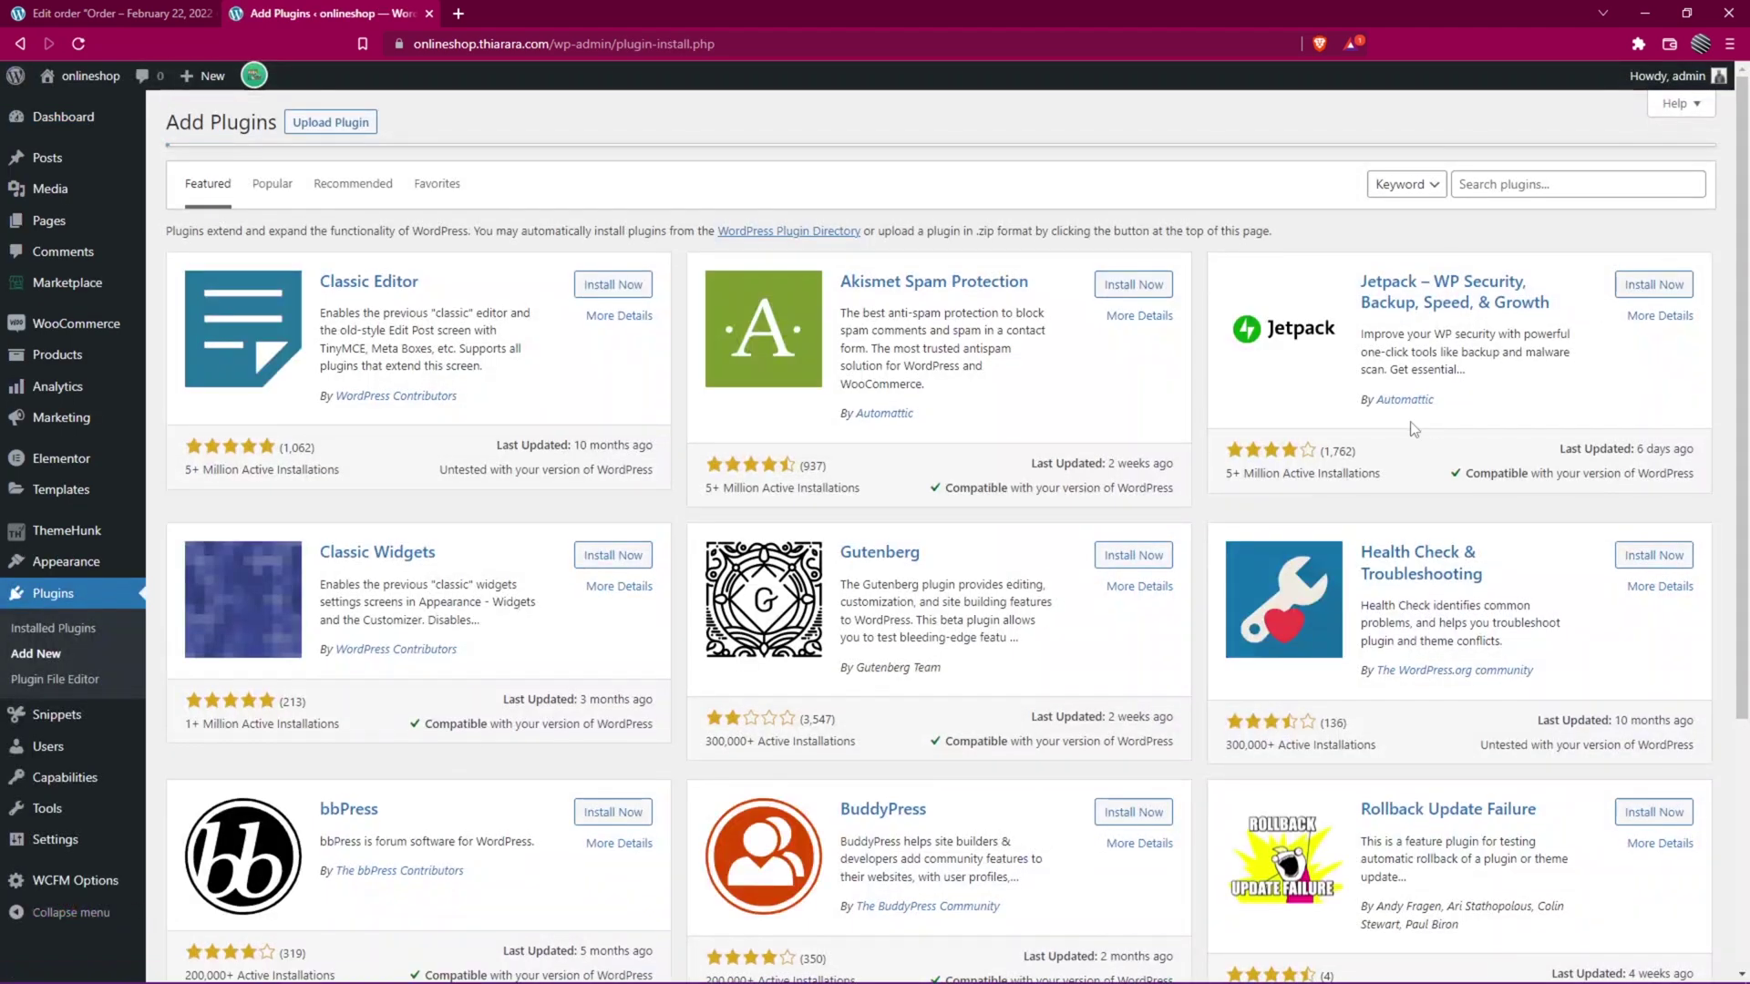
left_click(1497, 189)
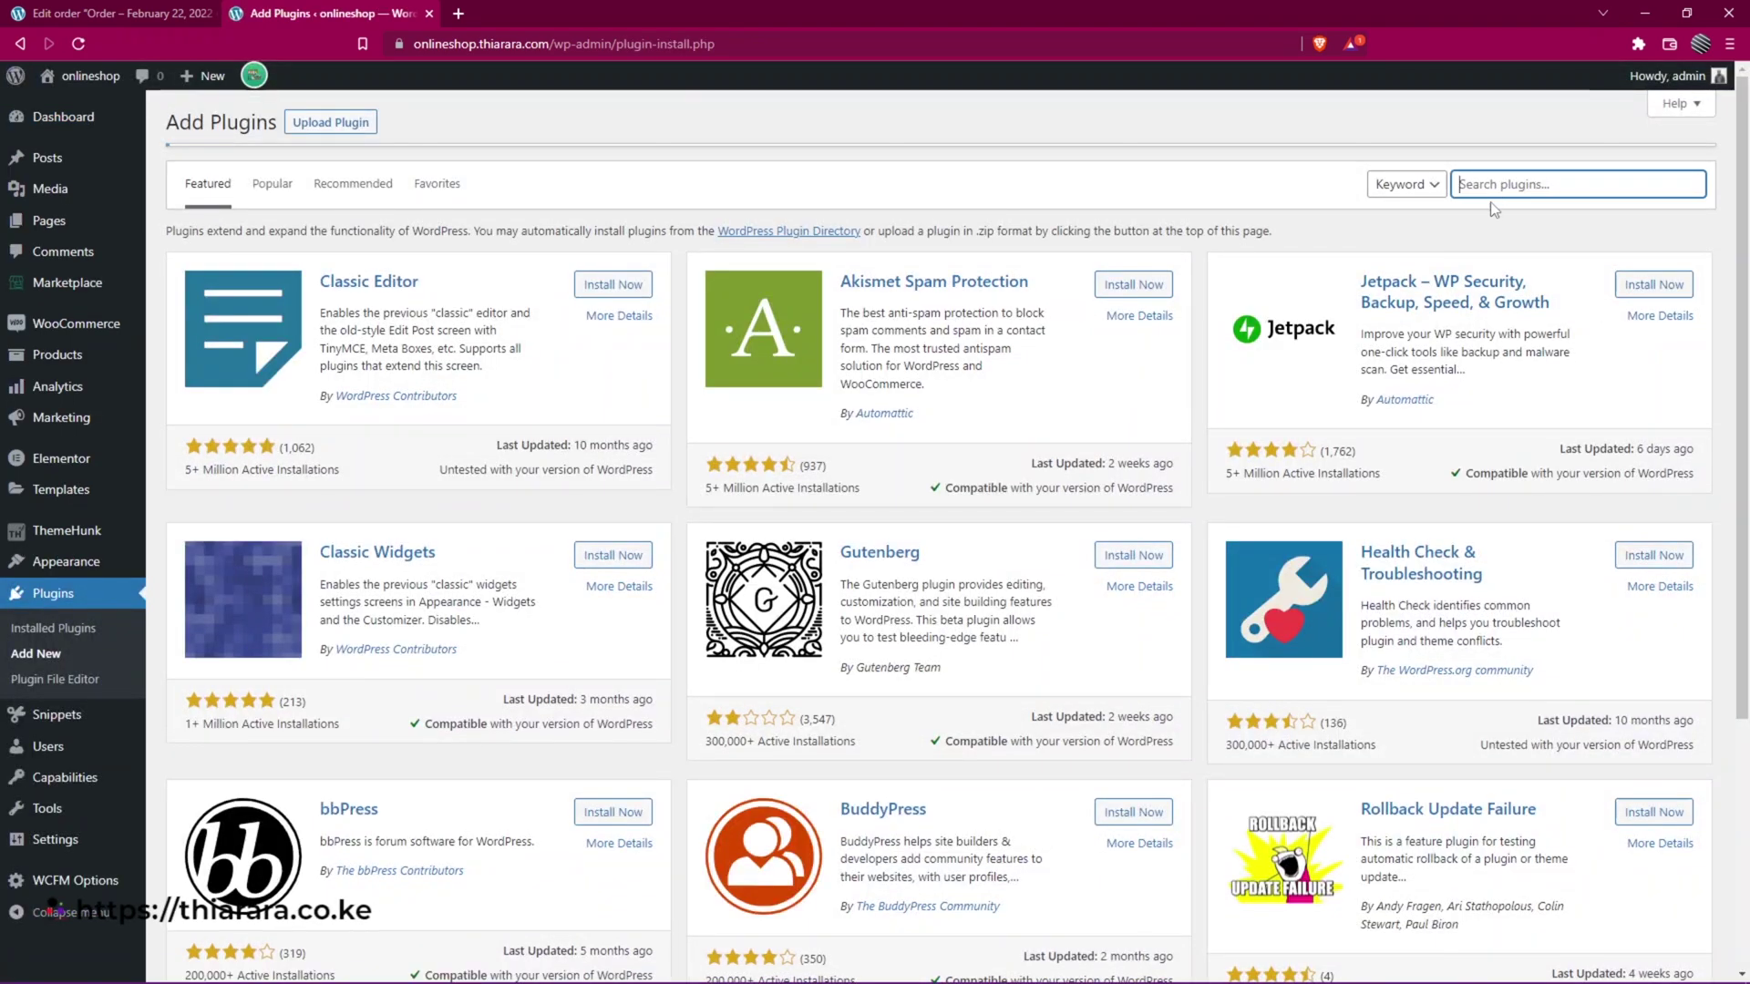
type("Refund and Exchange For WooCommerce")
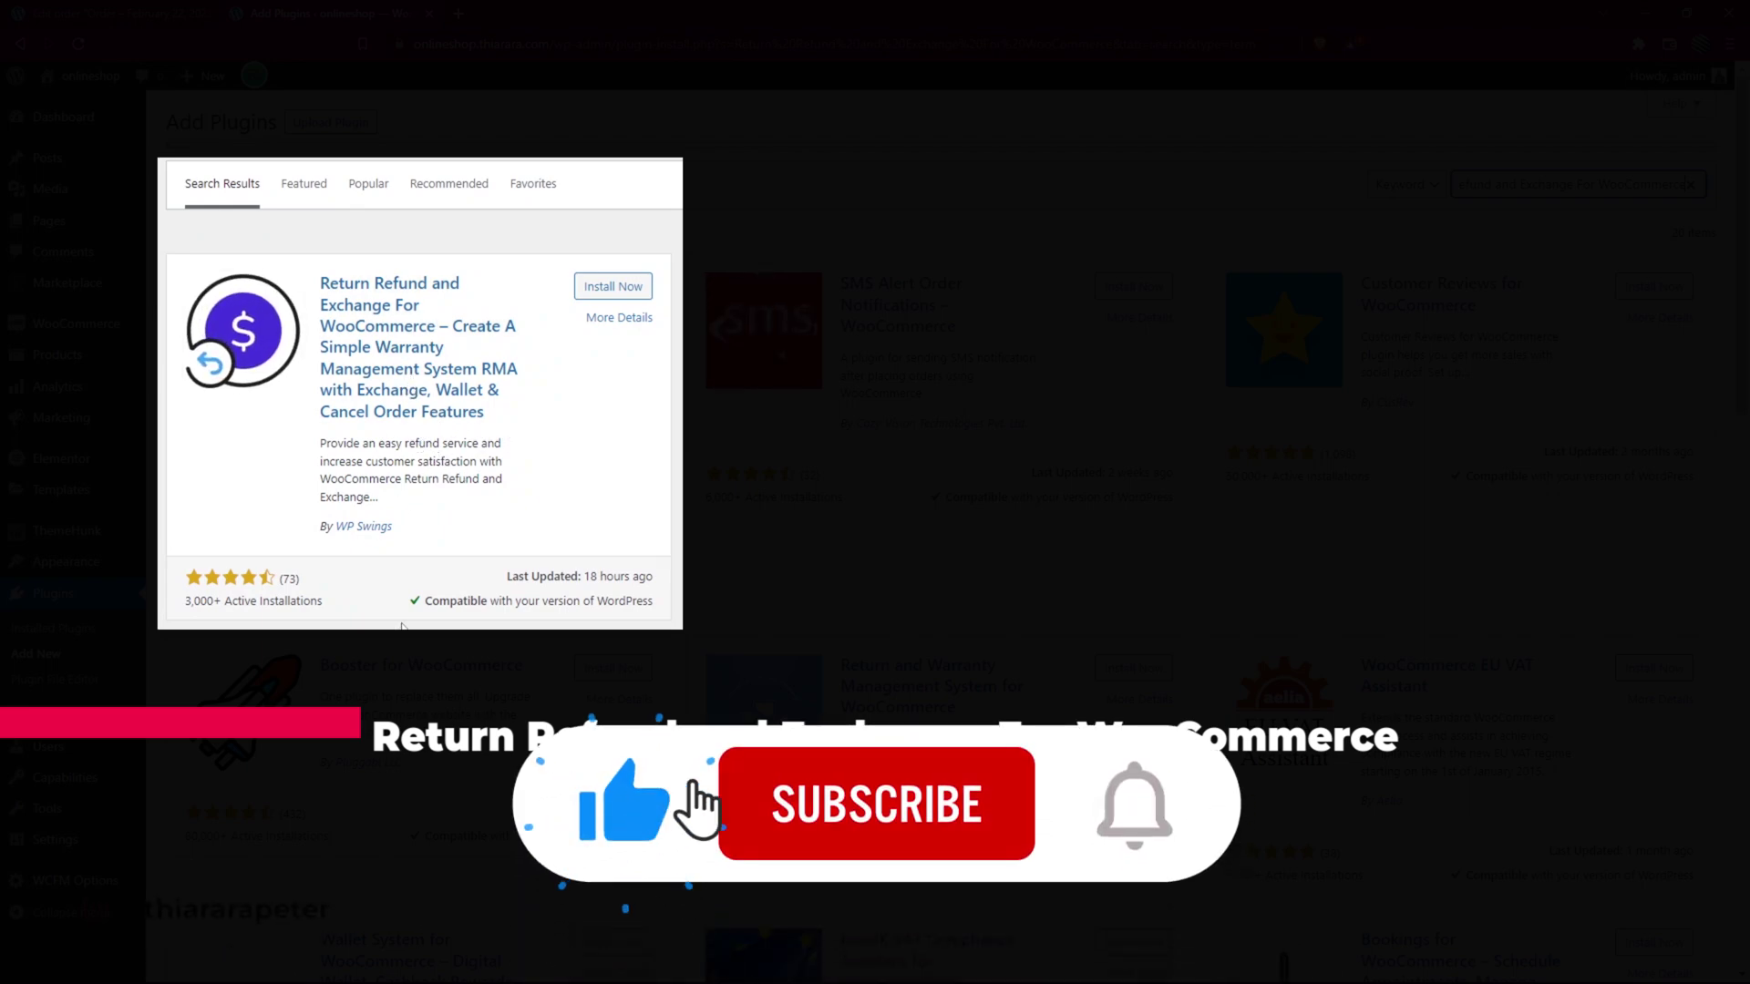
- Install and activate the Return Refund and Exchange For WooCommerce plugin by WP Swings, and skip its welcome survey
left_click_drag(191, 618, 420, 576)
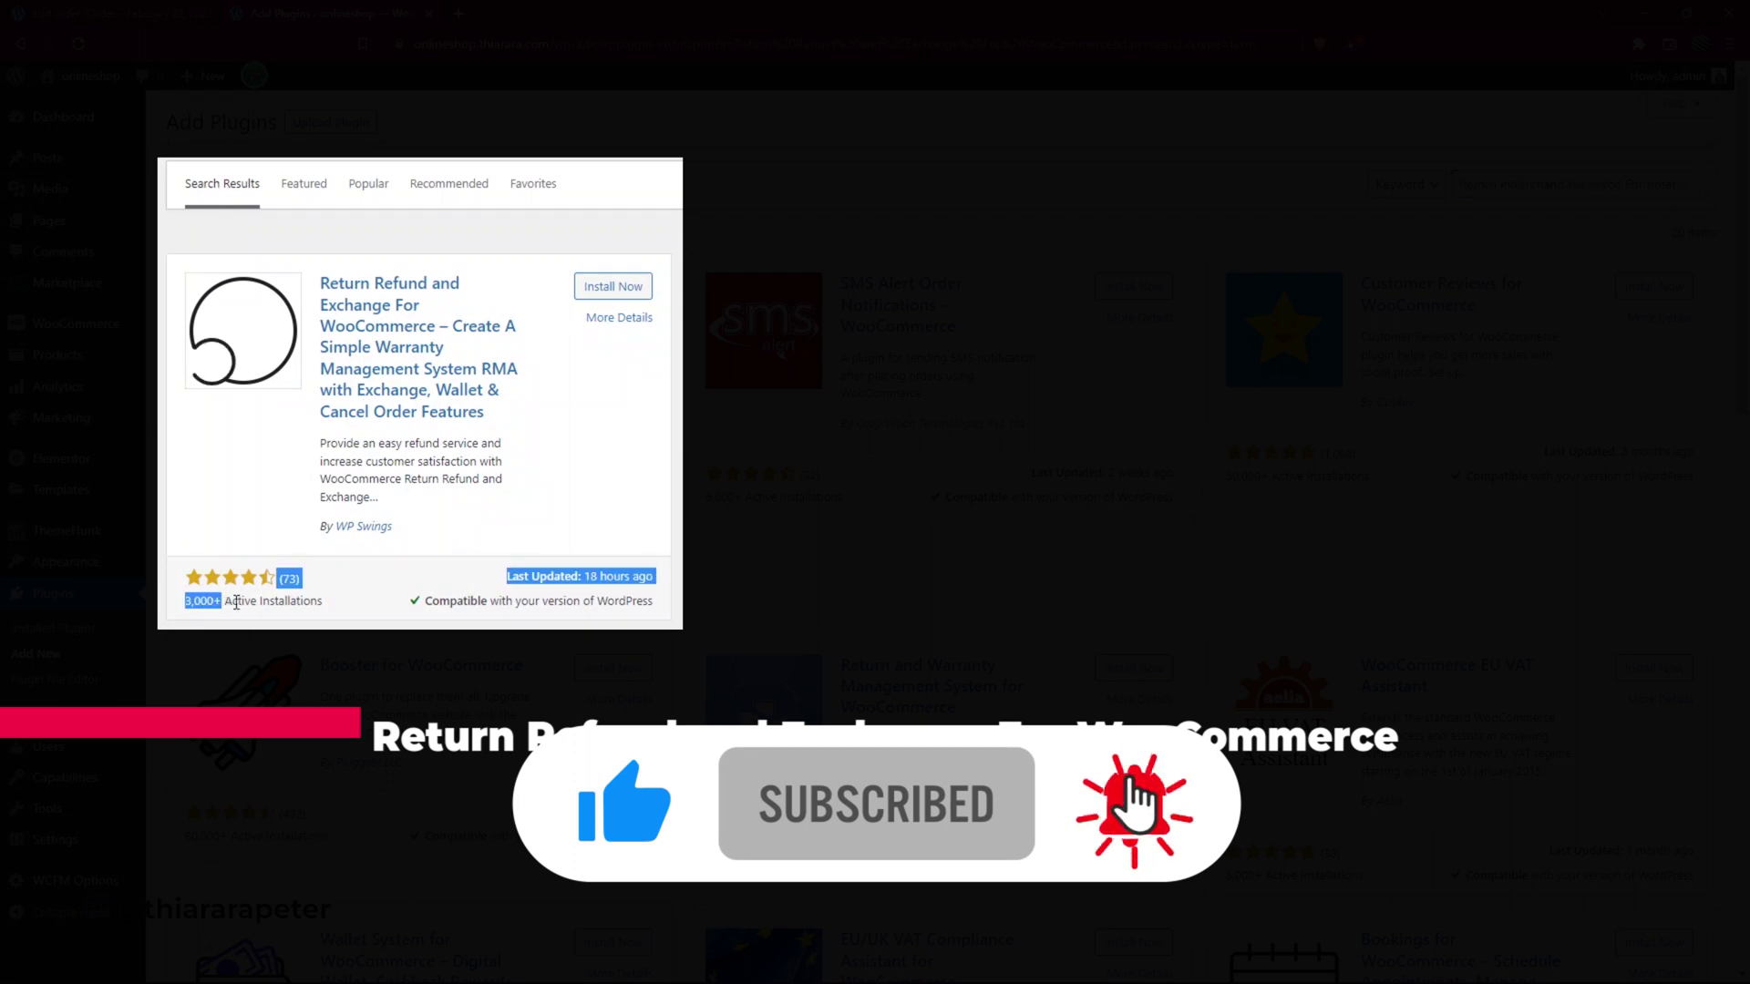
left_click(420, 577)
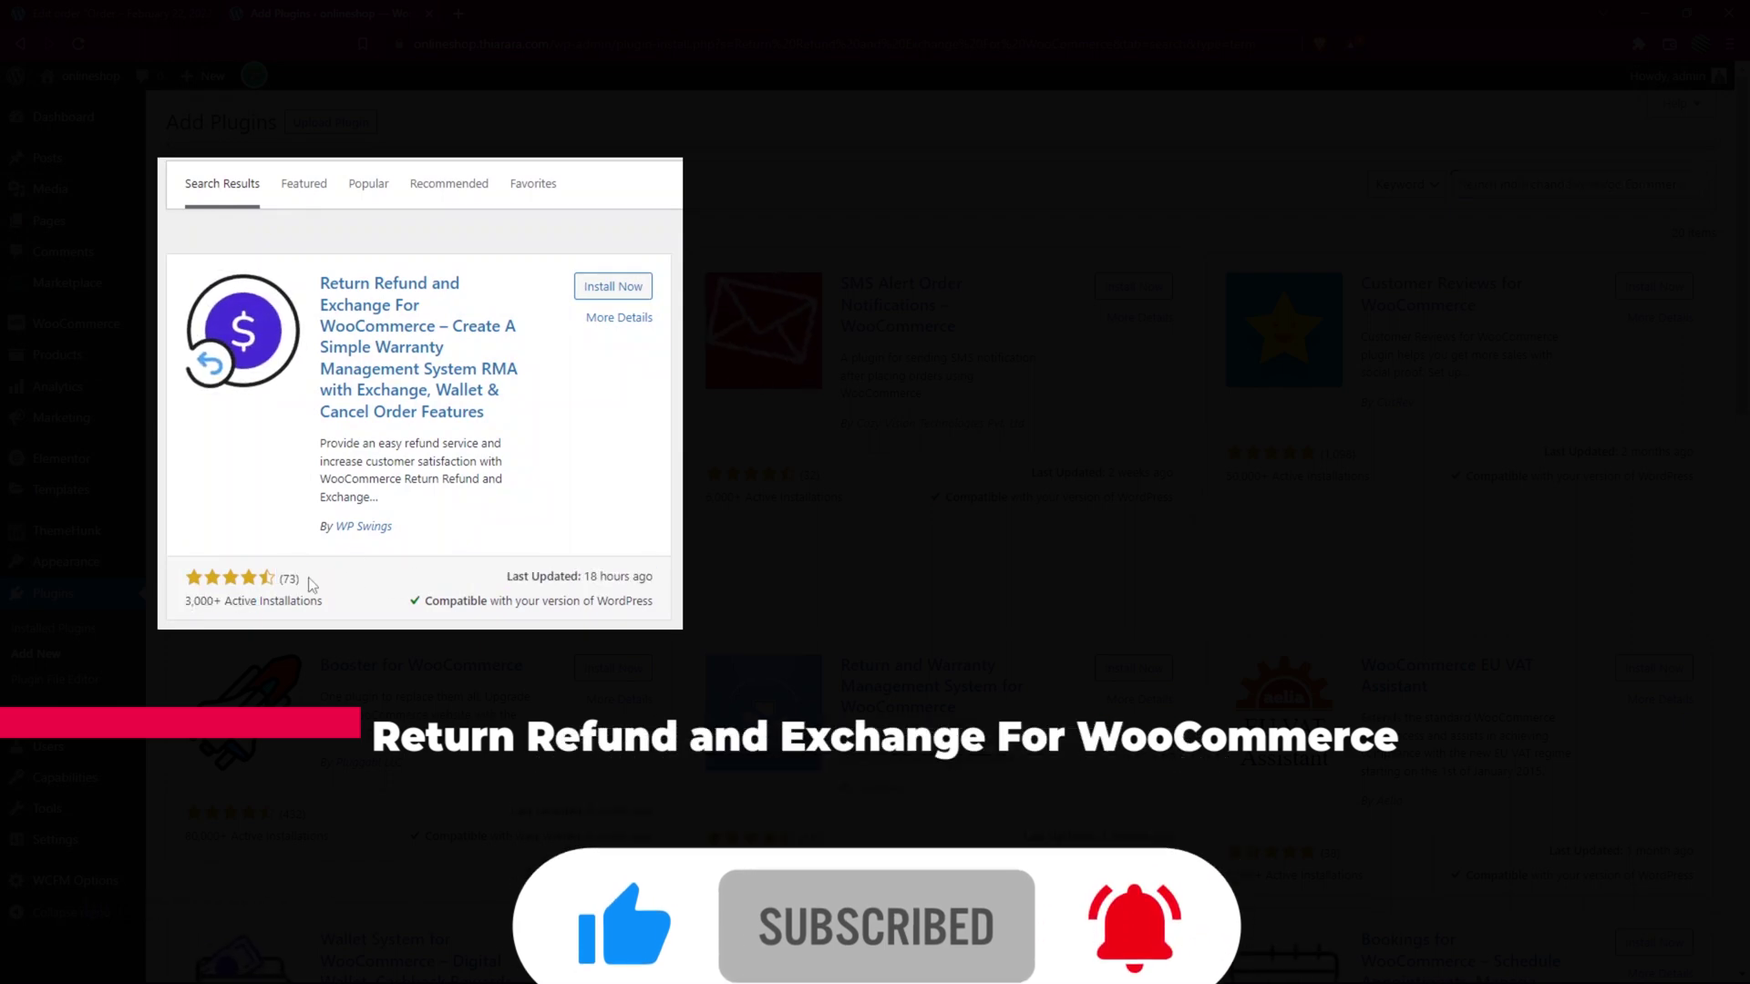
left_click_drag(277, 580, 284, 584)
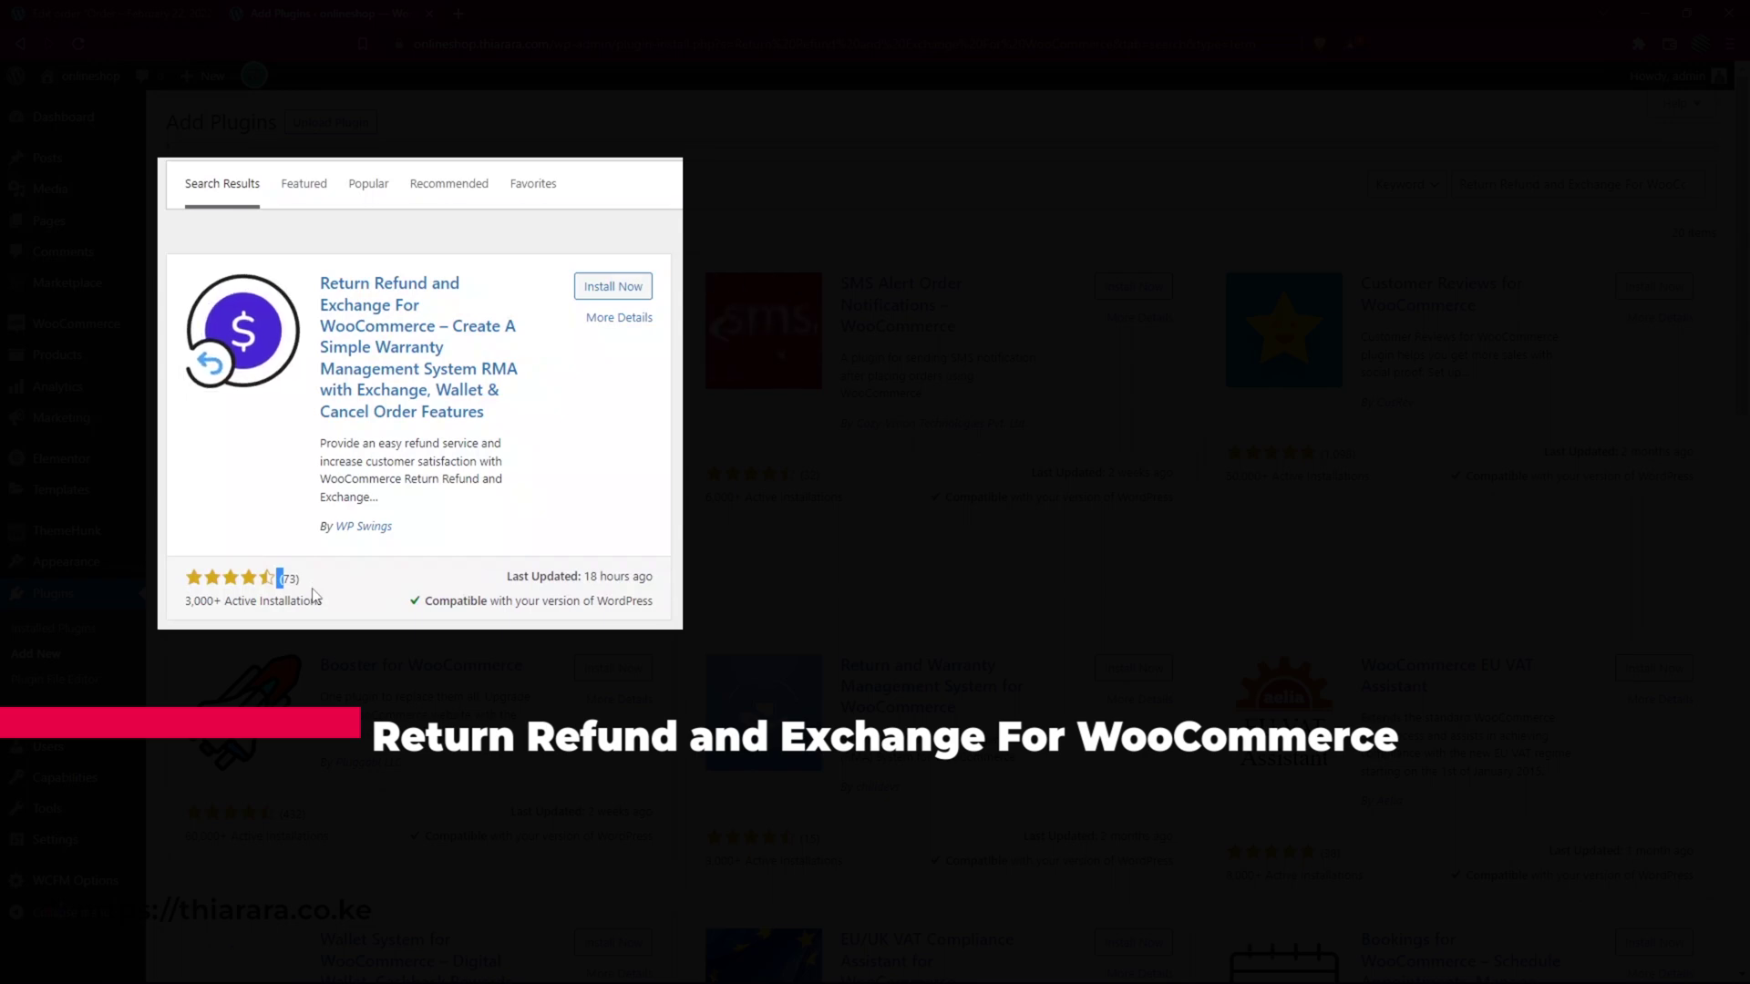
left_click(613, 288)
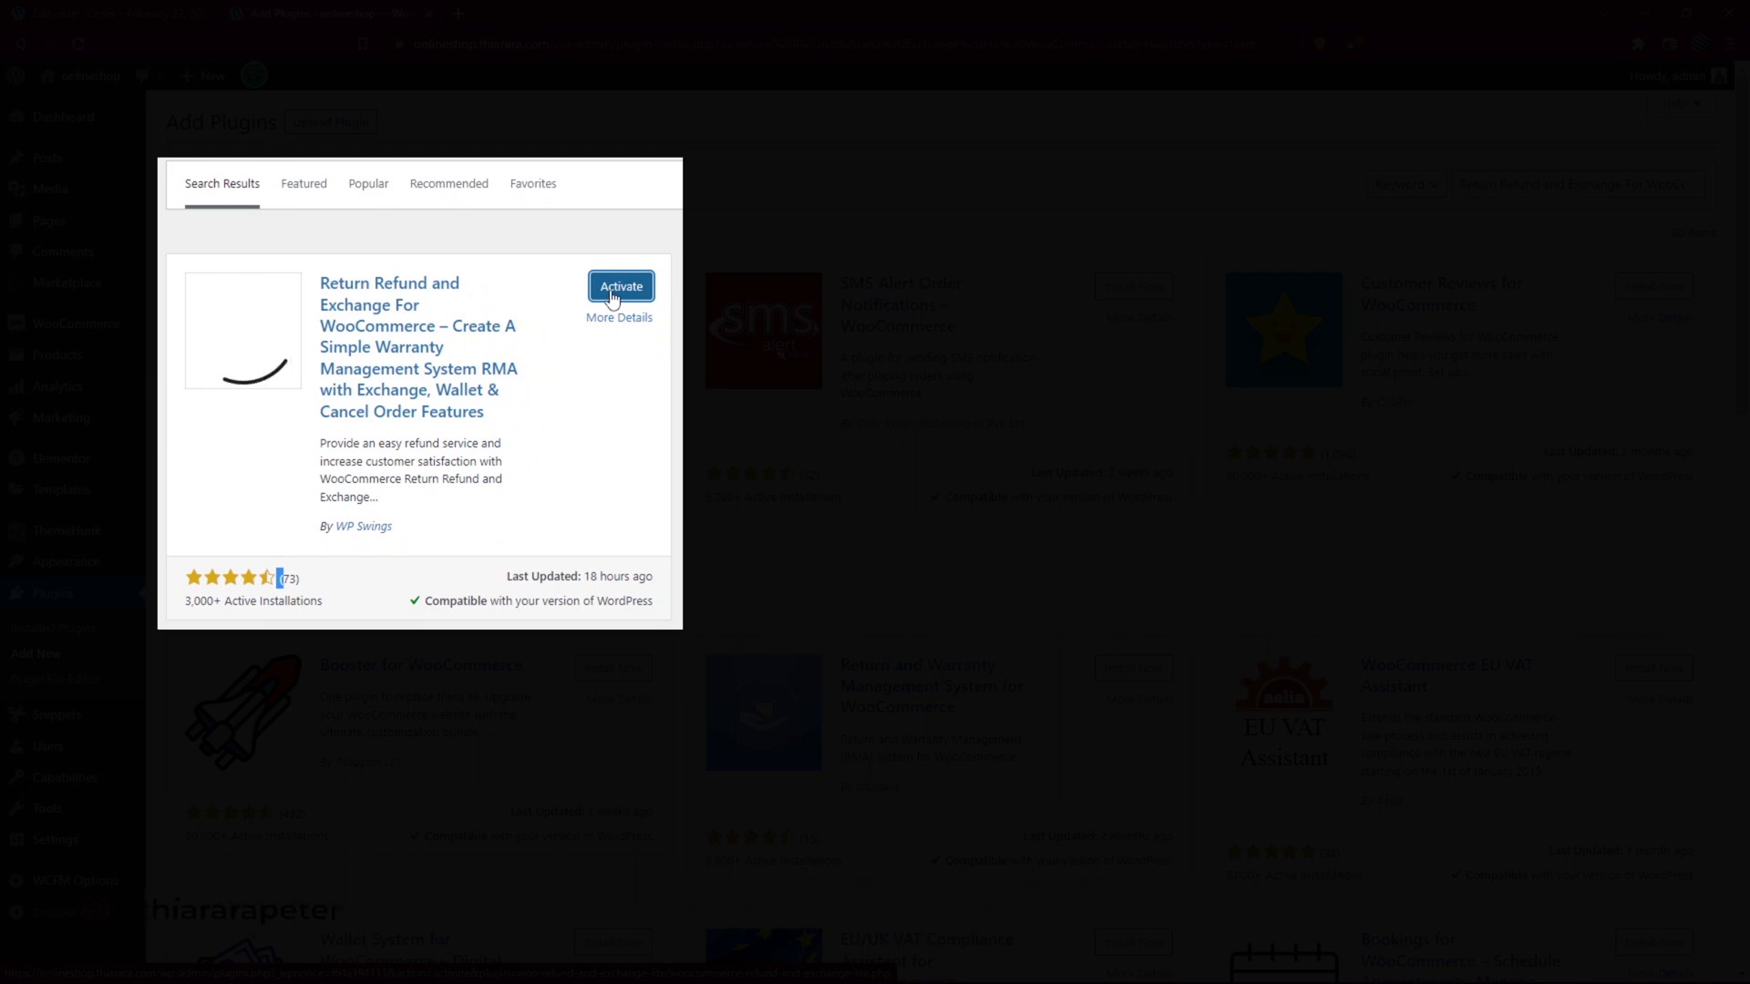
left_click(620, 287)
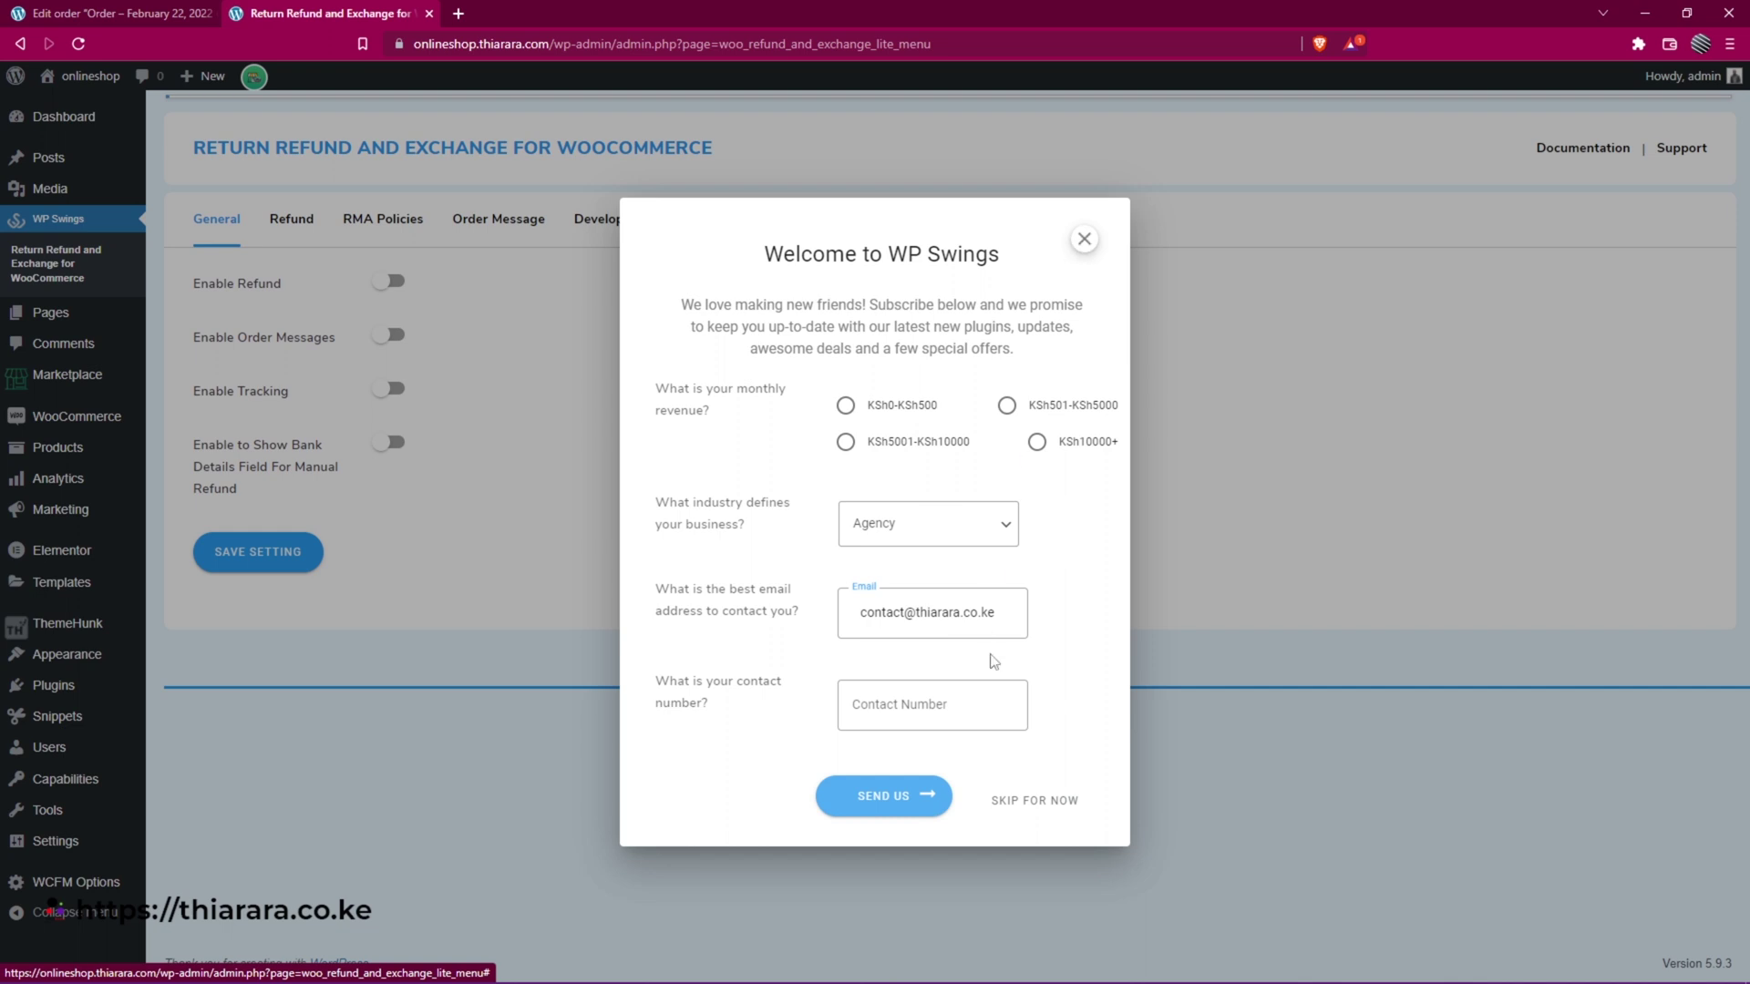
left_click(1039, 802)
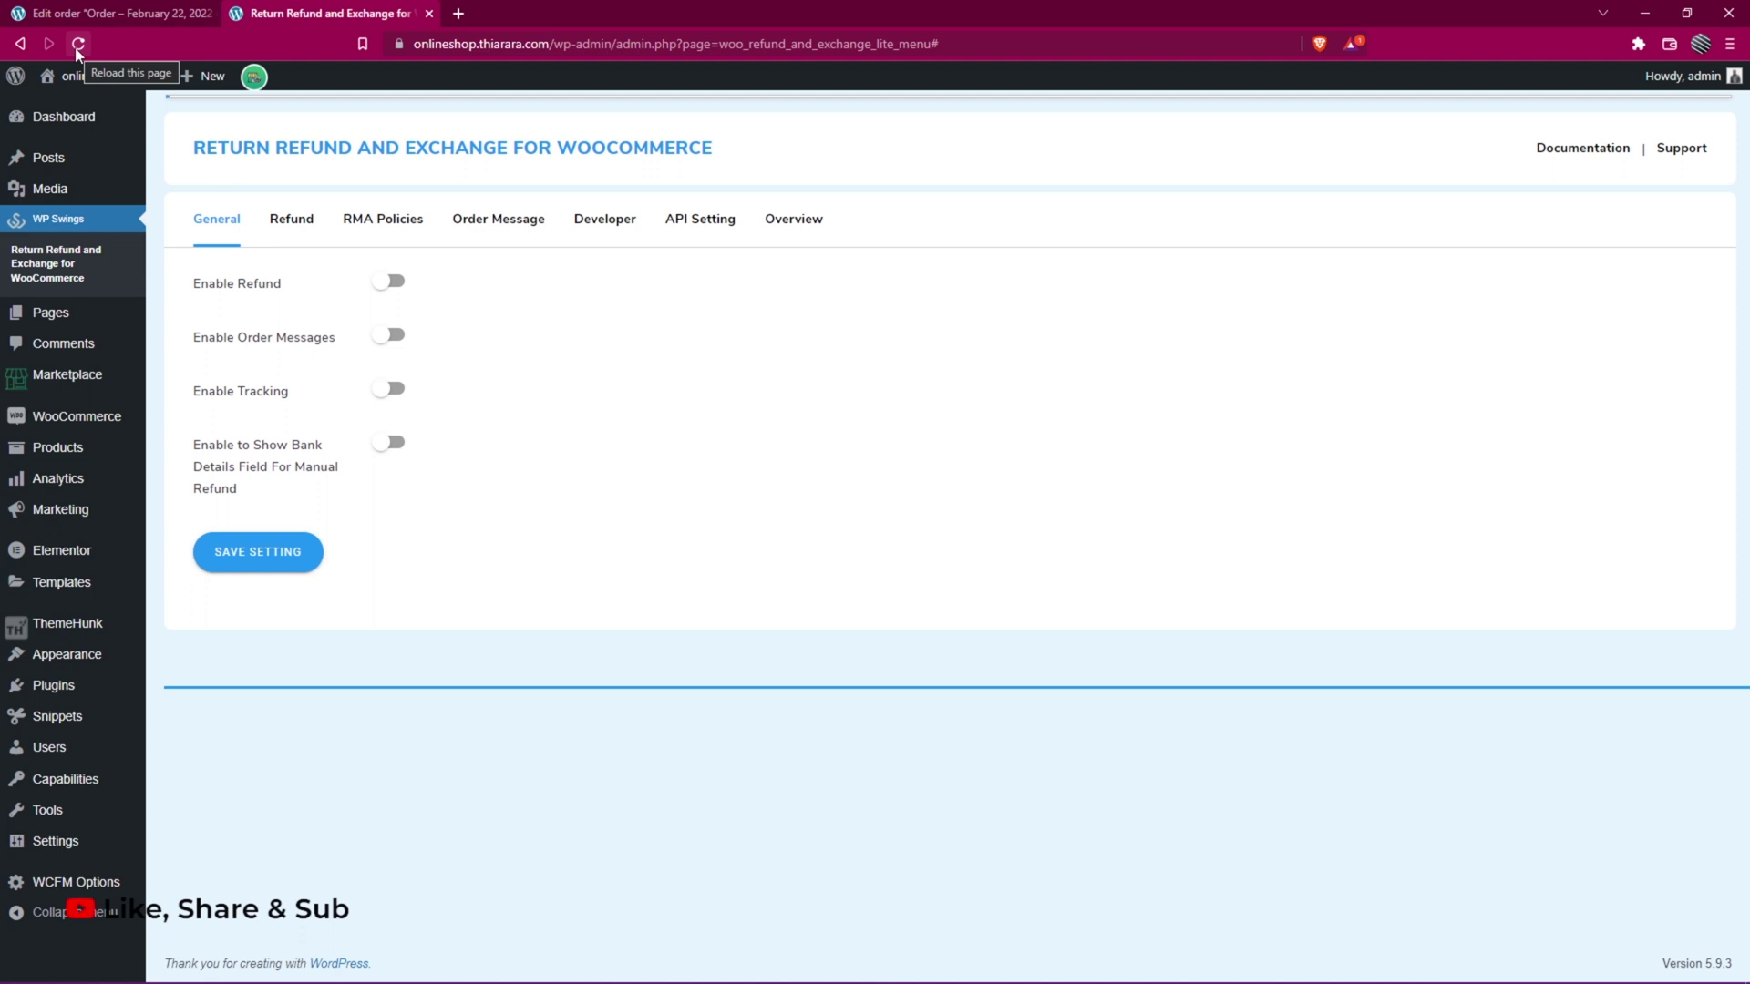
- Return to the admin dashboard and open the plugin's settings through WooCommerce's Refund-Exchange Lite entry
mouse_move(53, 126)
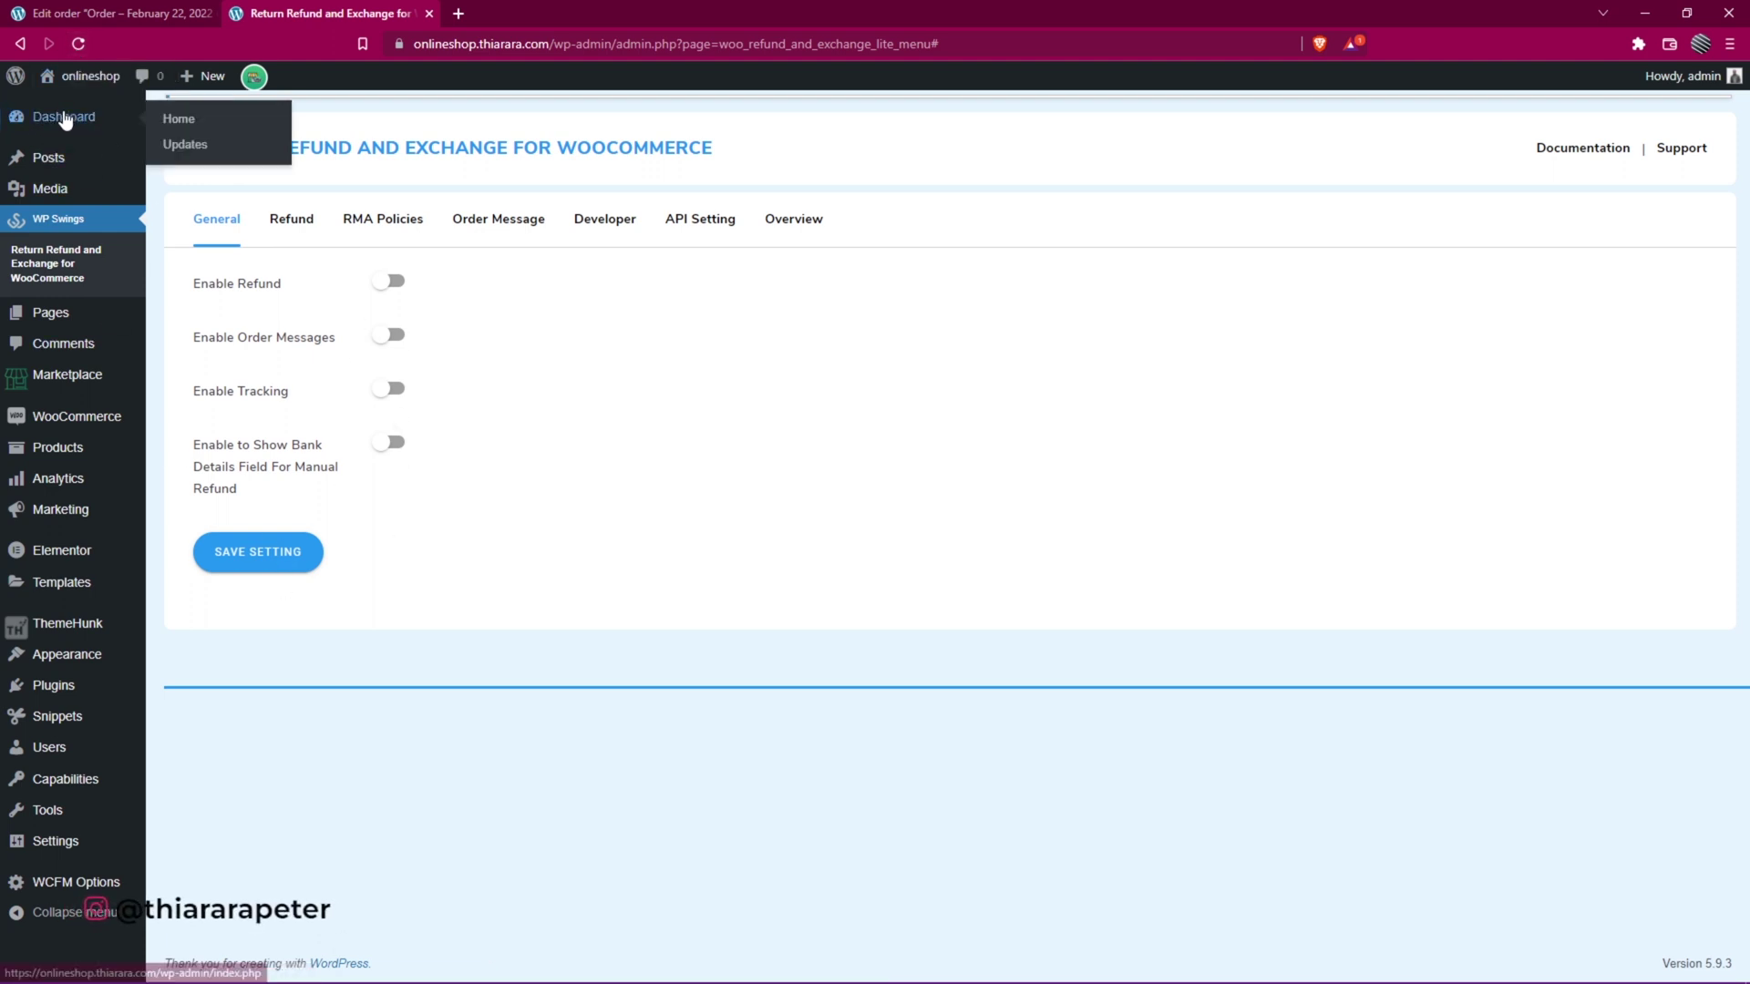
left_click(117, 173)
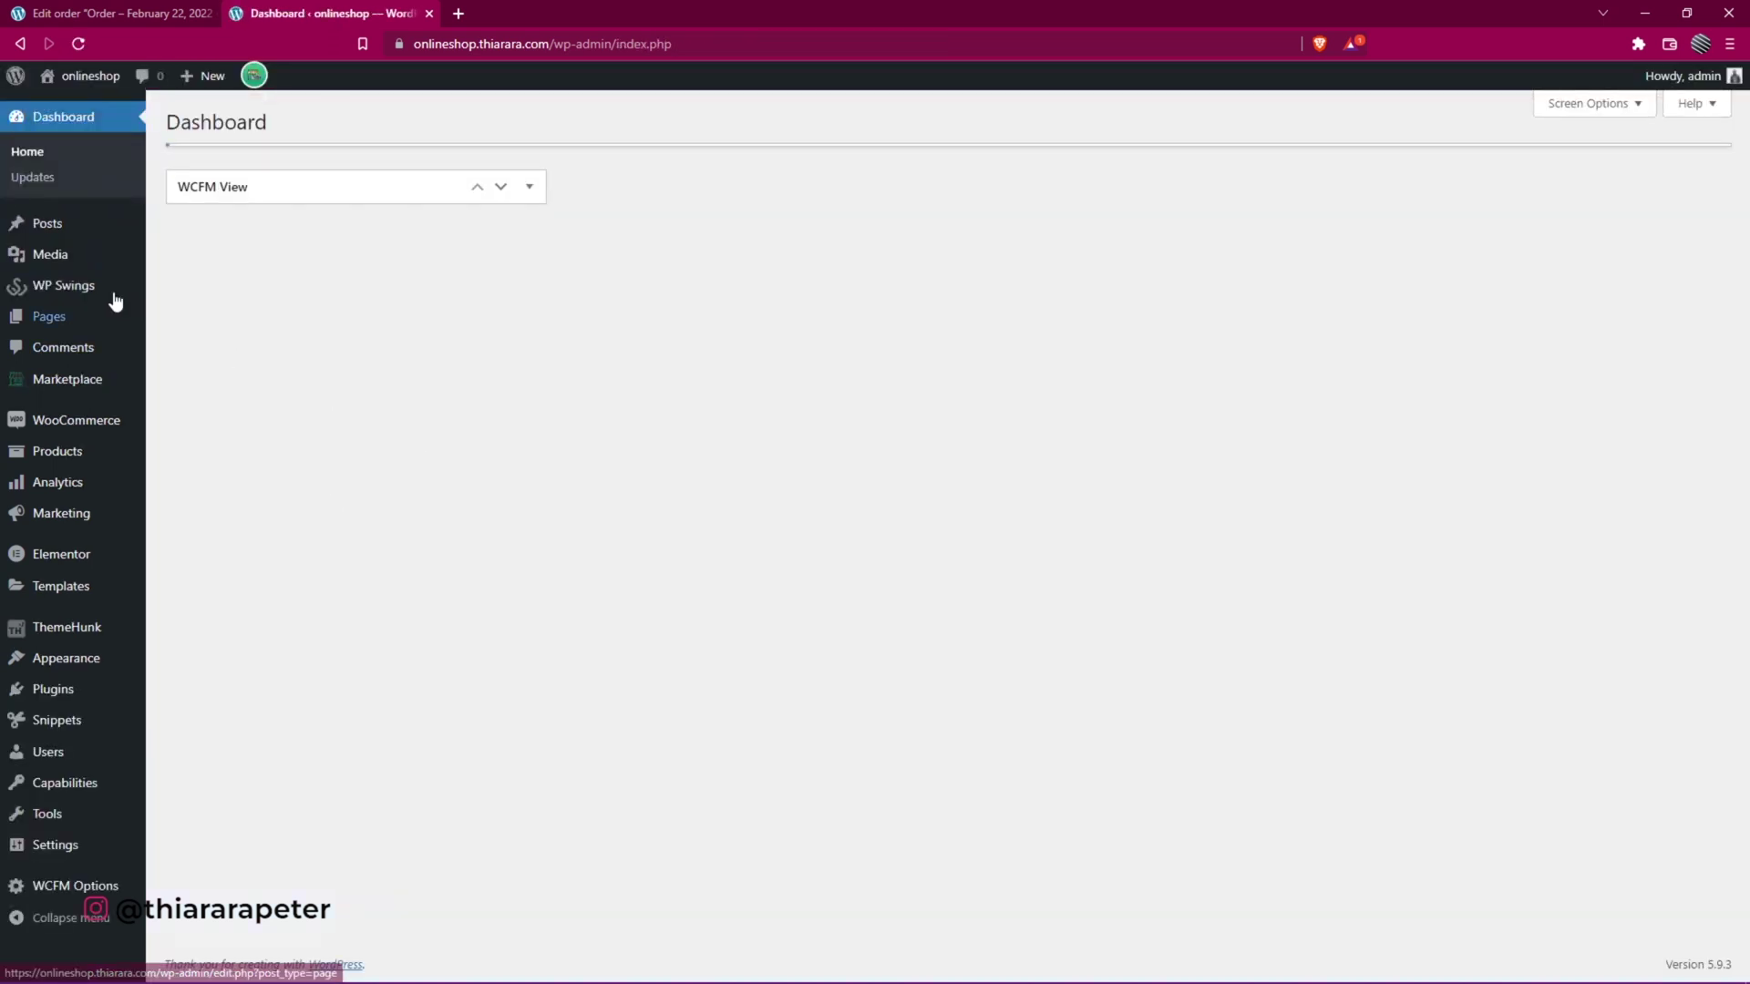
mouse_move(60, 290)
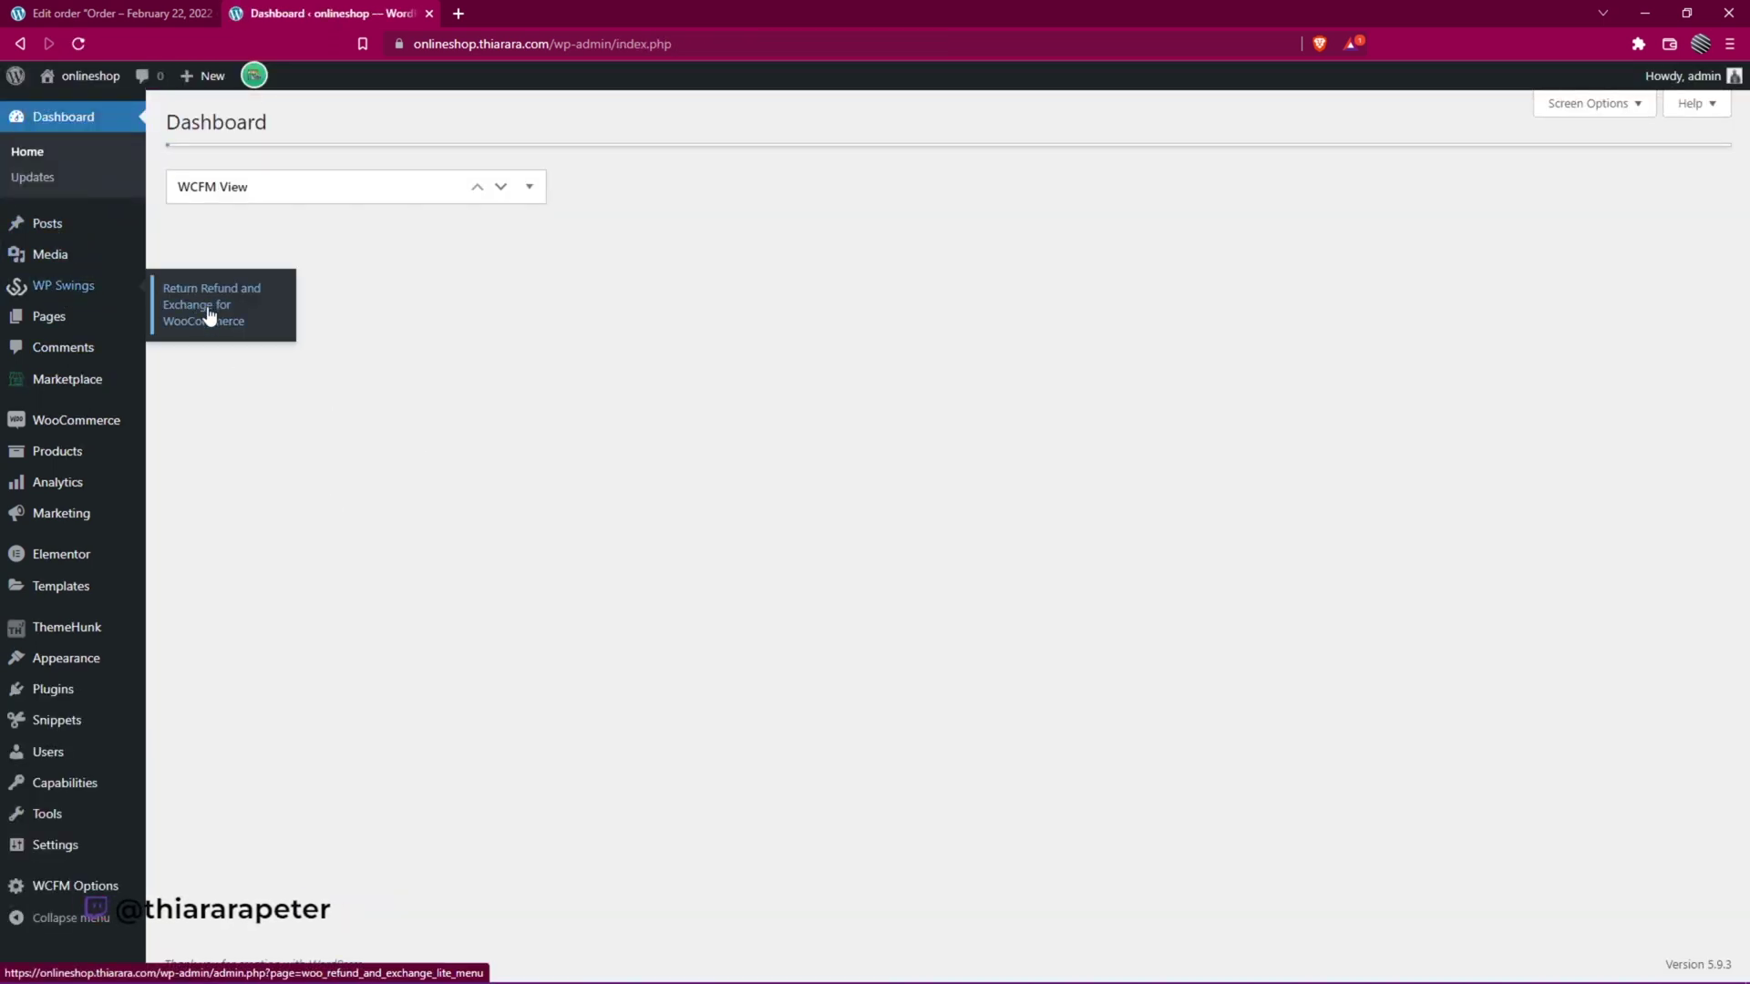
mouse_move(78, 420)
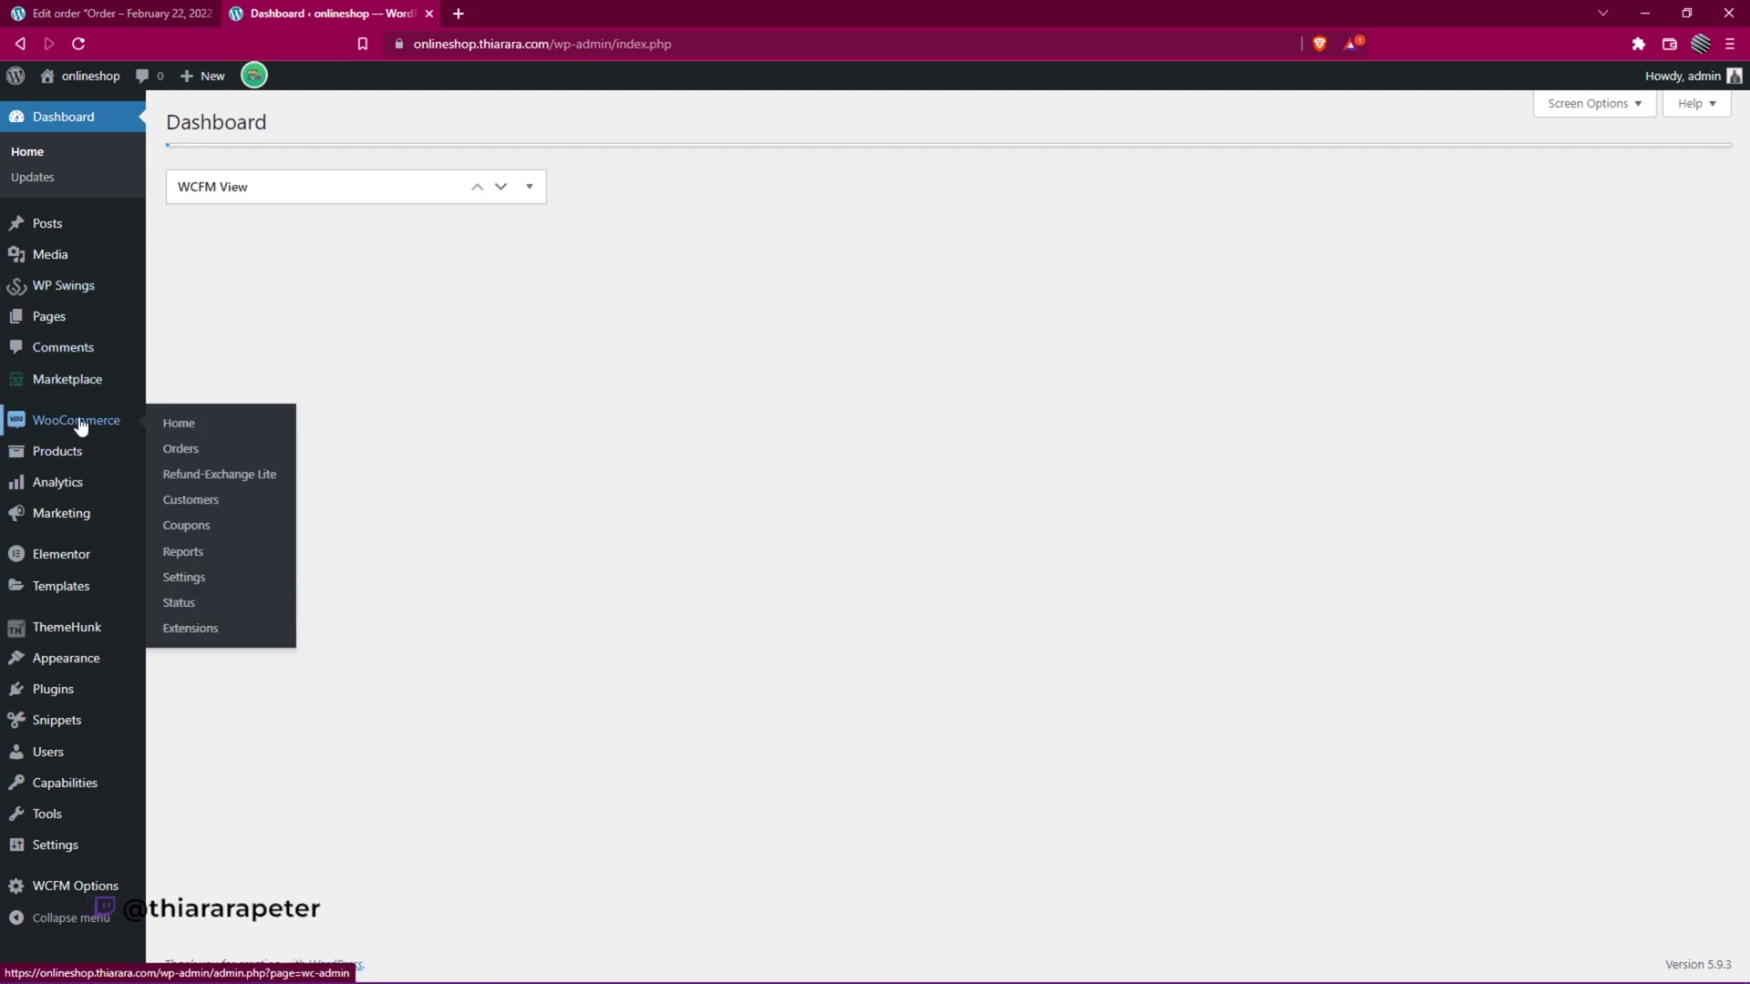
left_click(195, 481)
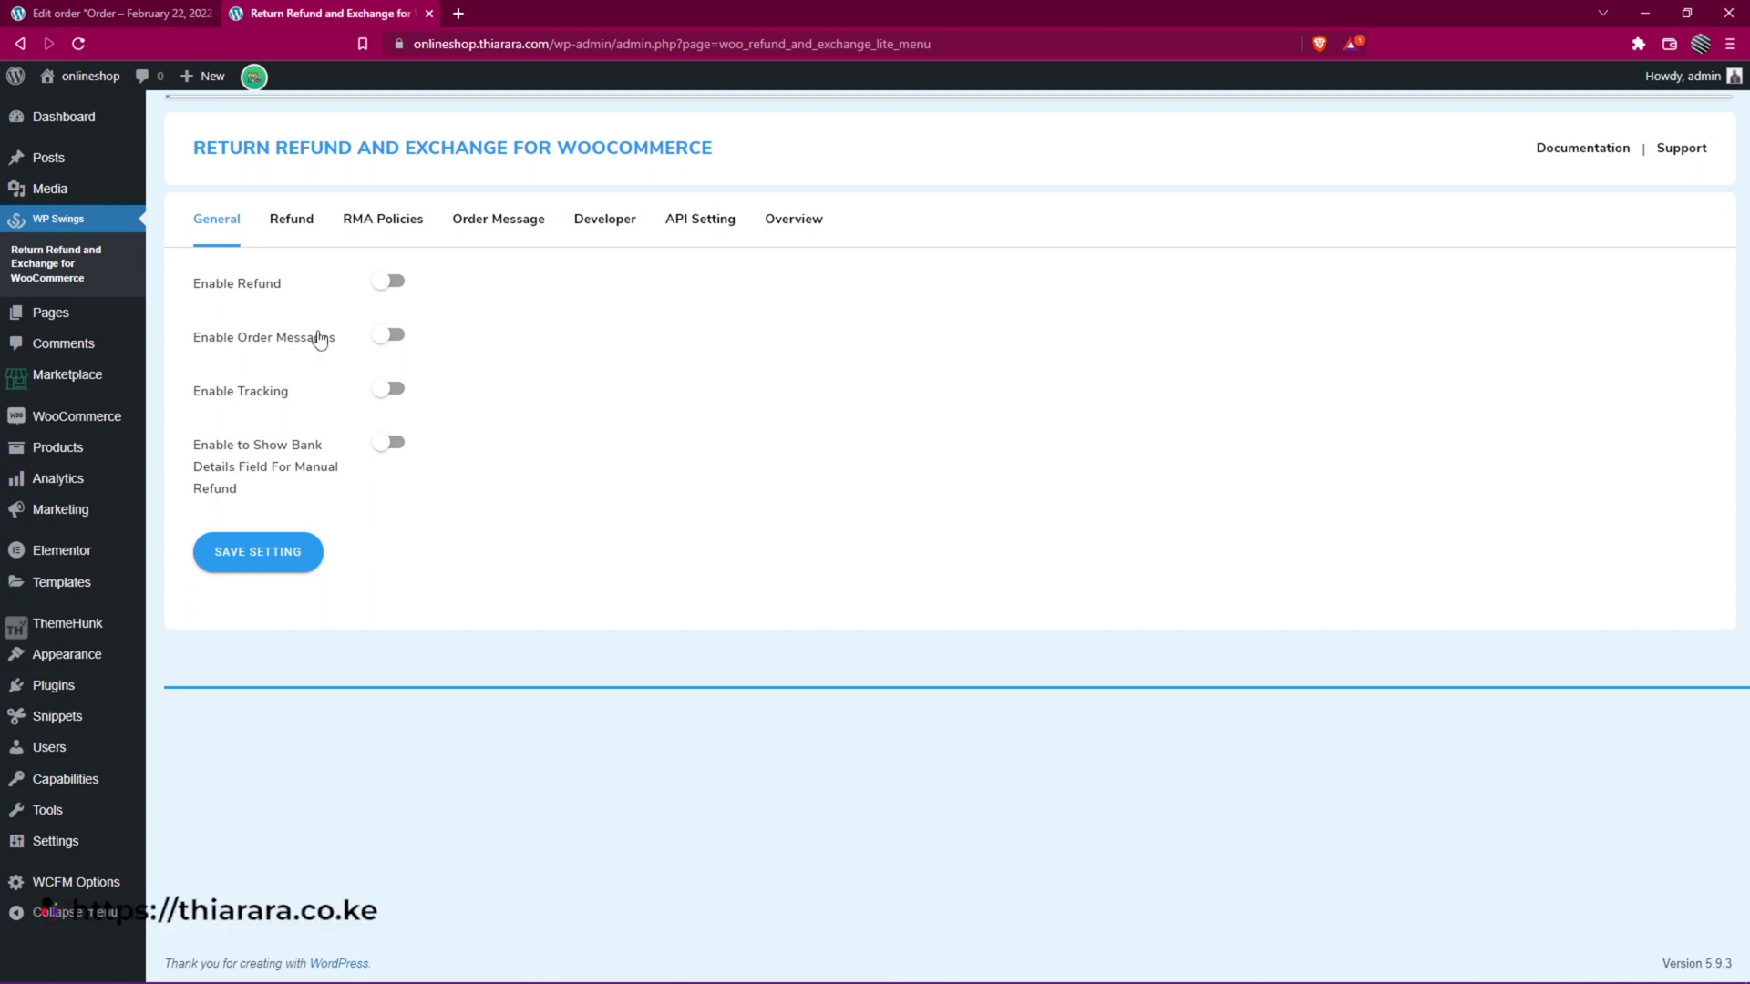
- Enable refunds in the general settings and bring up the customer's orders list beside the settings page
left_click(391, 282)
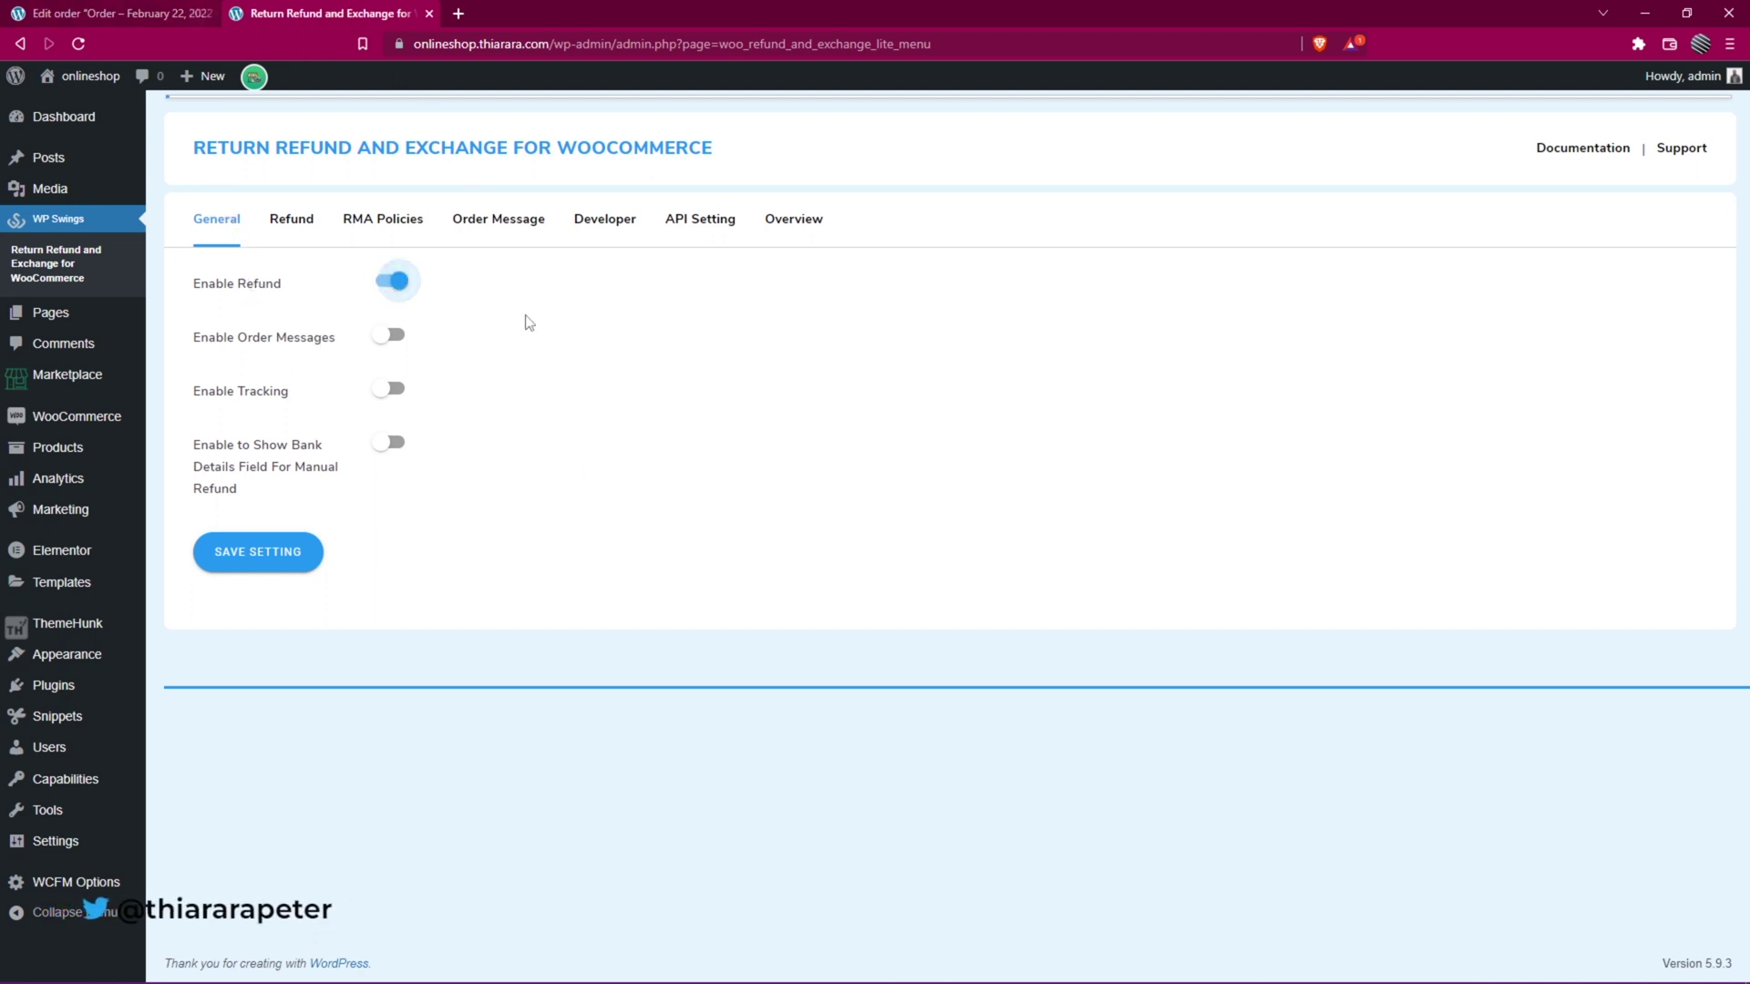
mouse_move(678, 968)
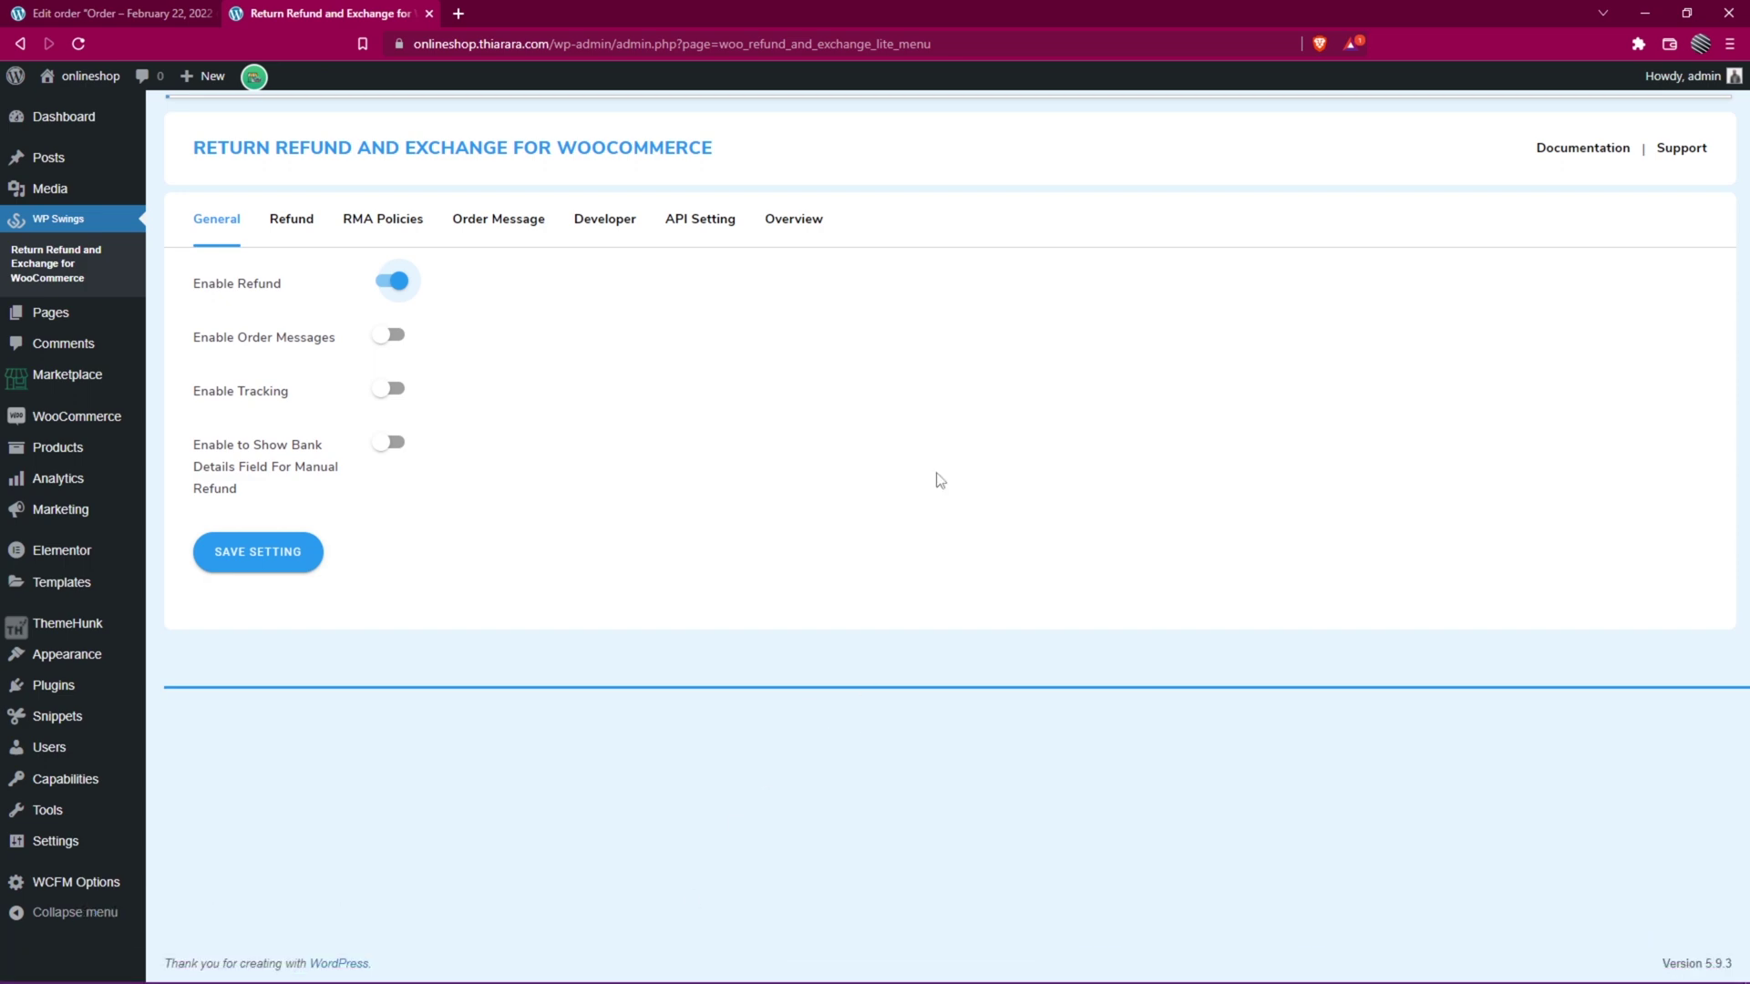
left_click(1686, 14)
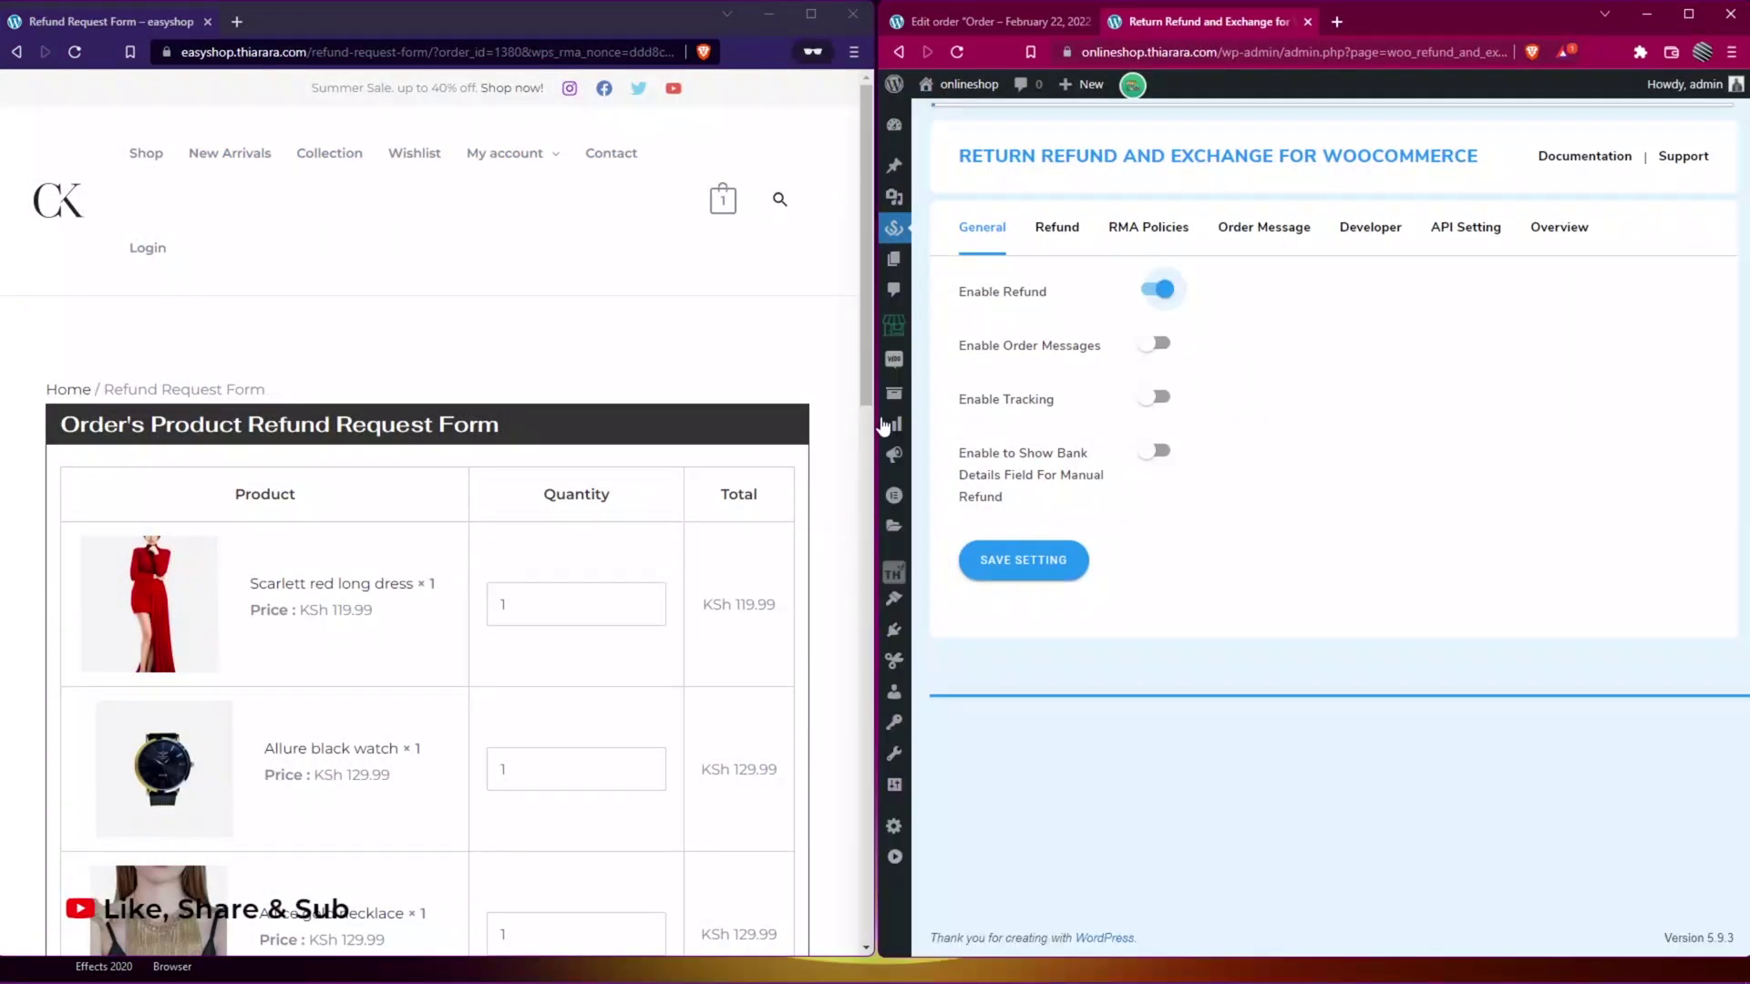
left_click(502, 164)
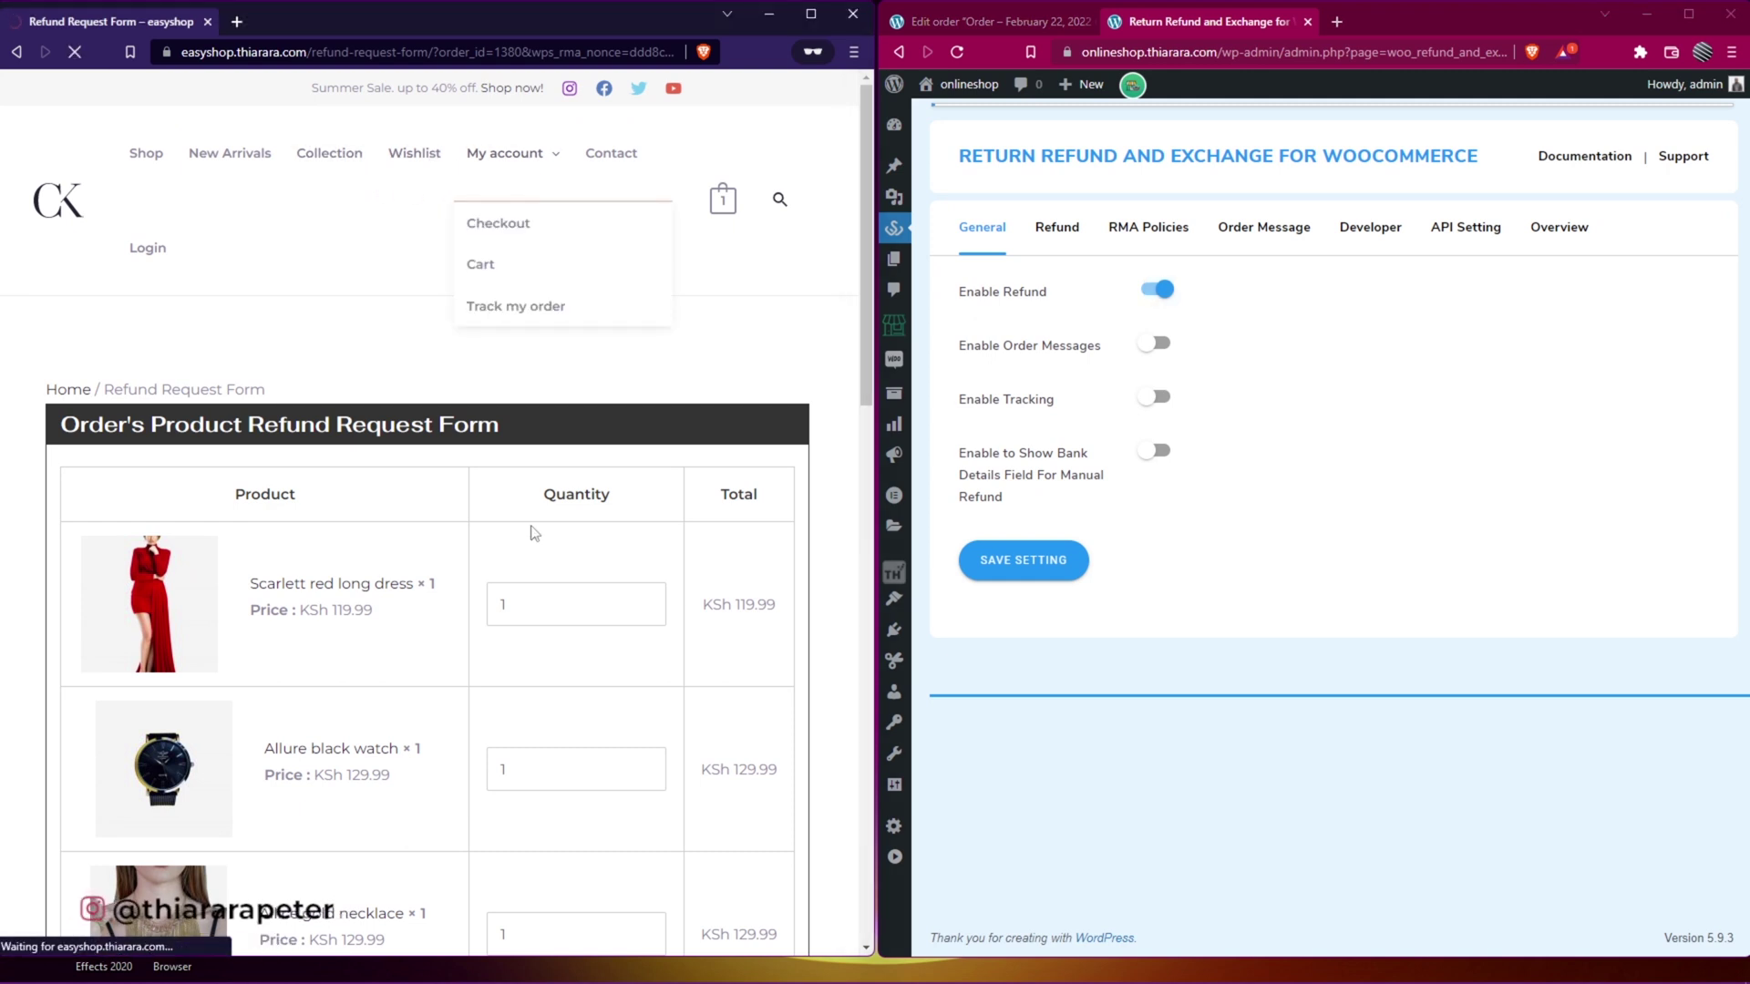
scroll(352, 586, "down", 1)
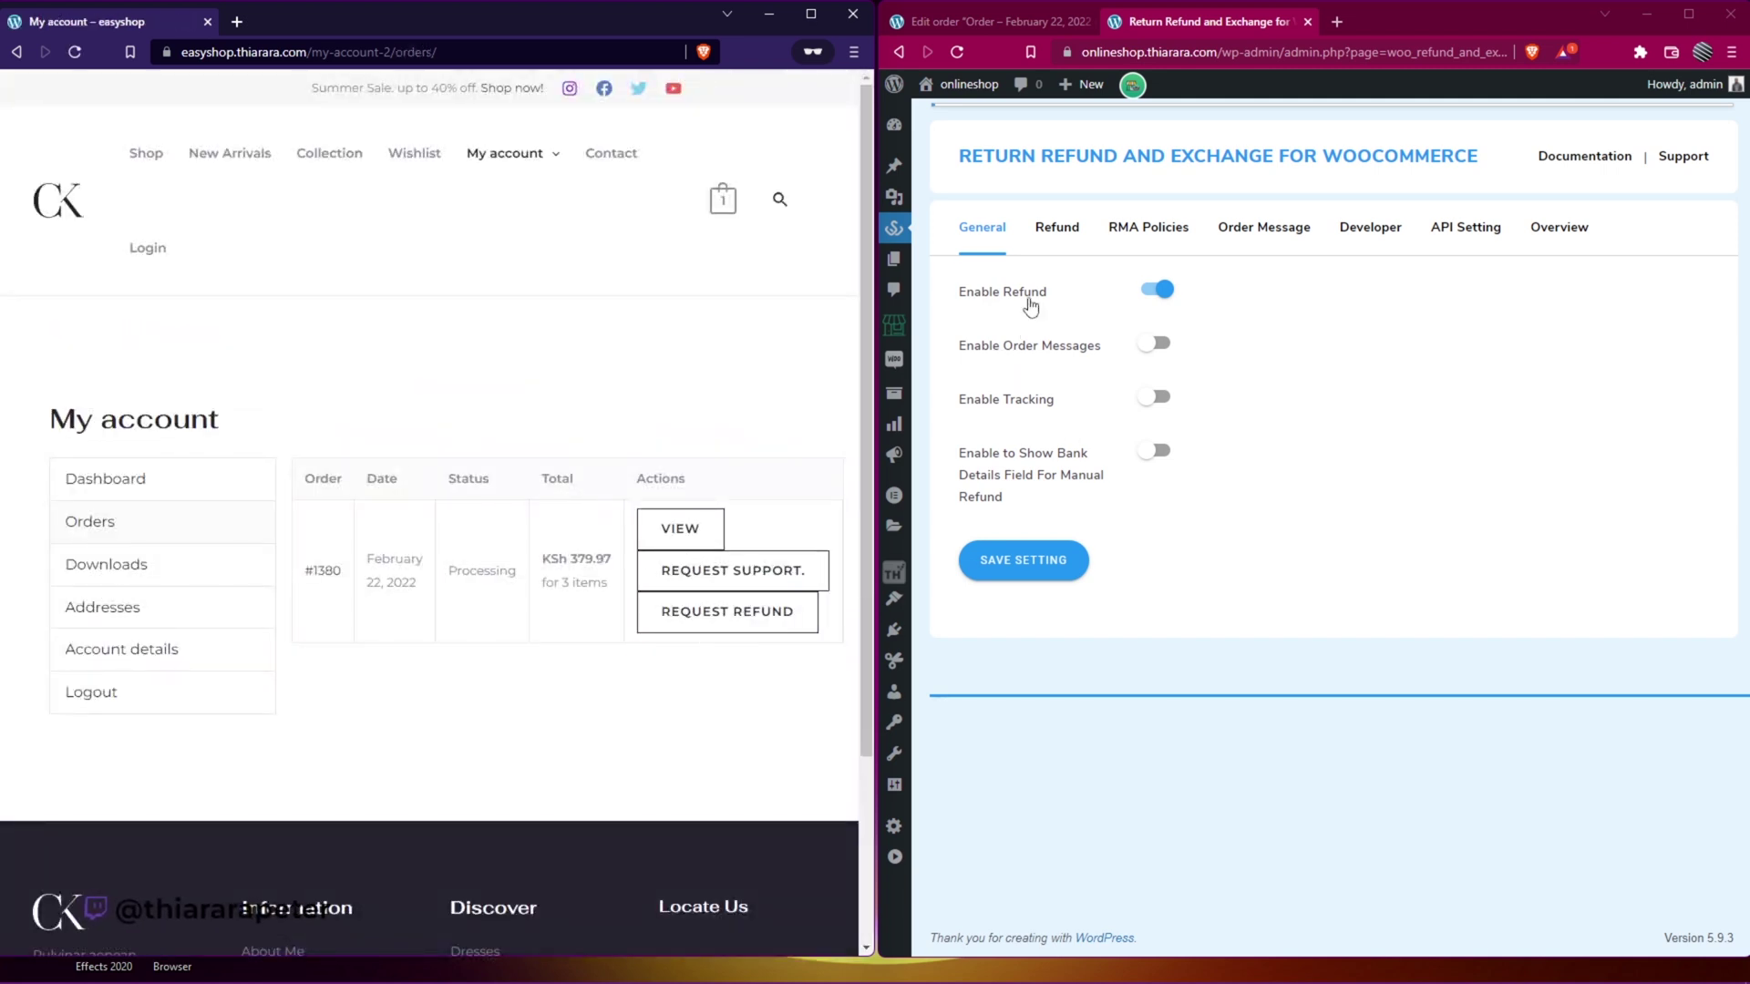
- Enable order messages, tracking and the manual refund bank details field, saving the general settings after checking the customer's refund form
left_click(1152, 346)
left_click(1154, 396)
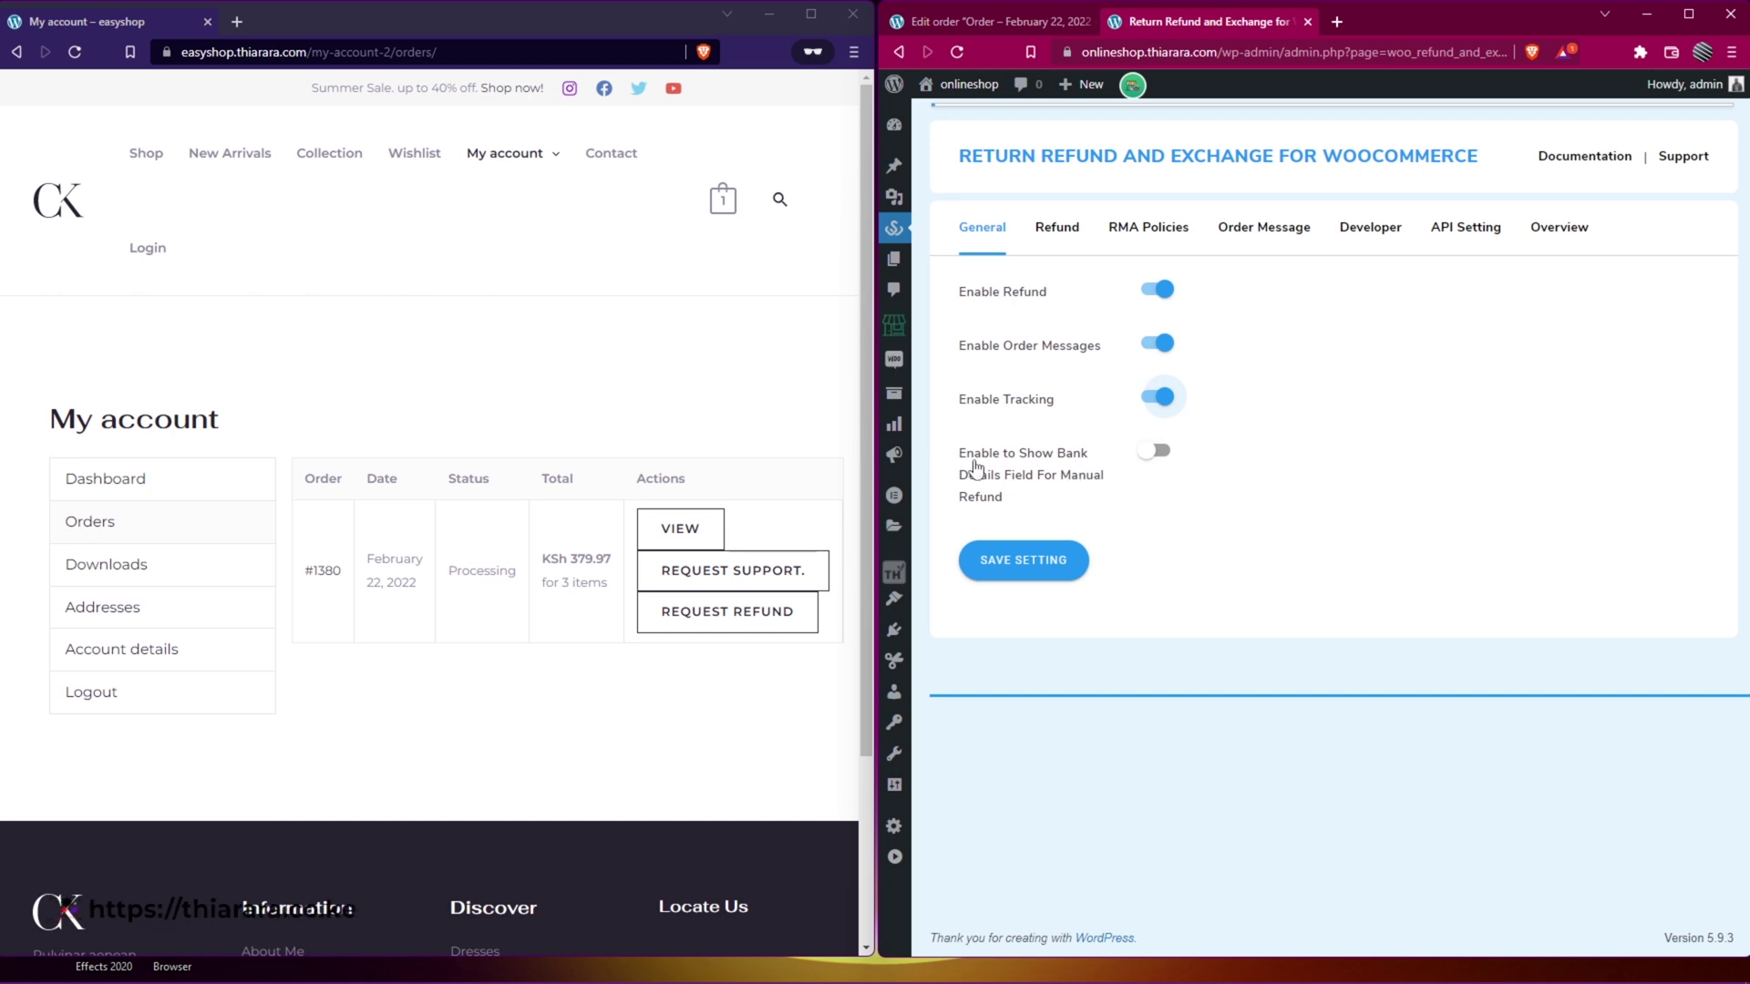
left_click(1144, 453)
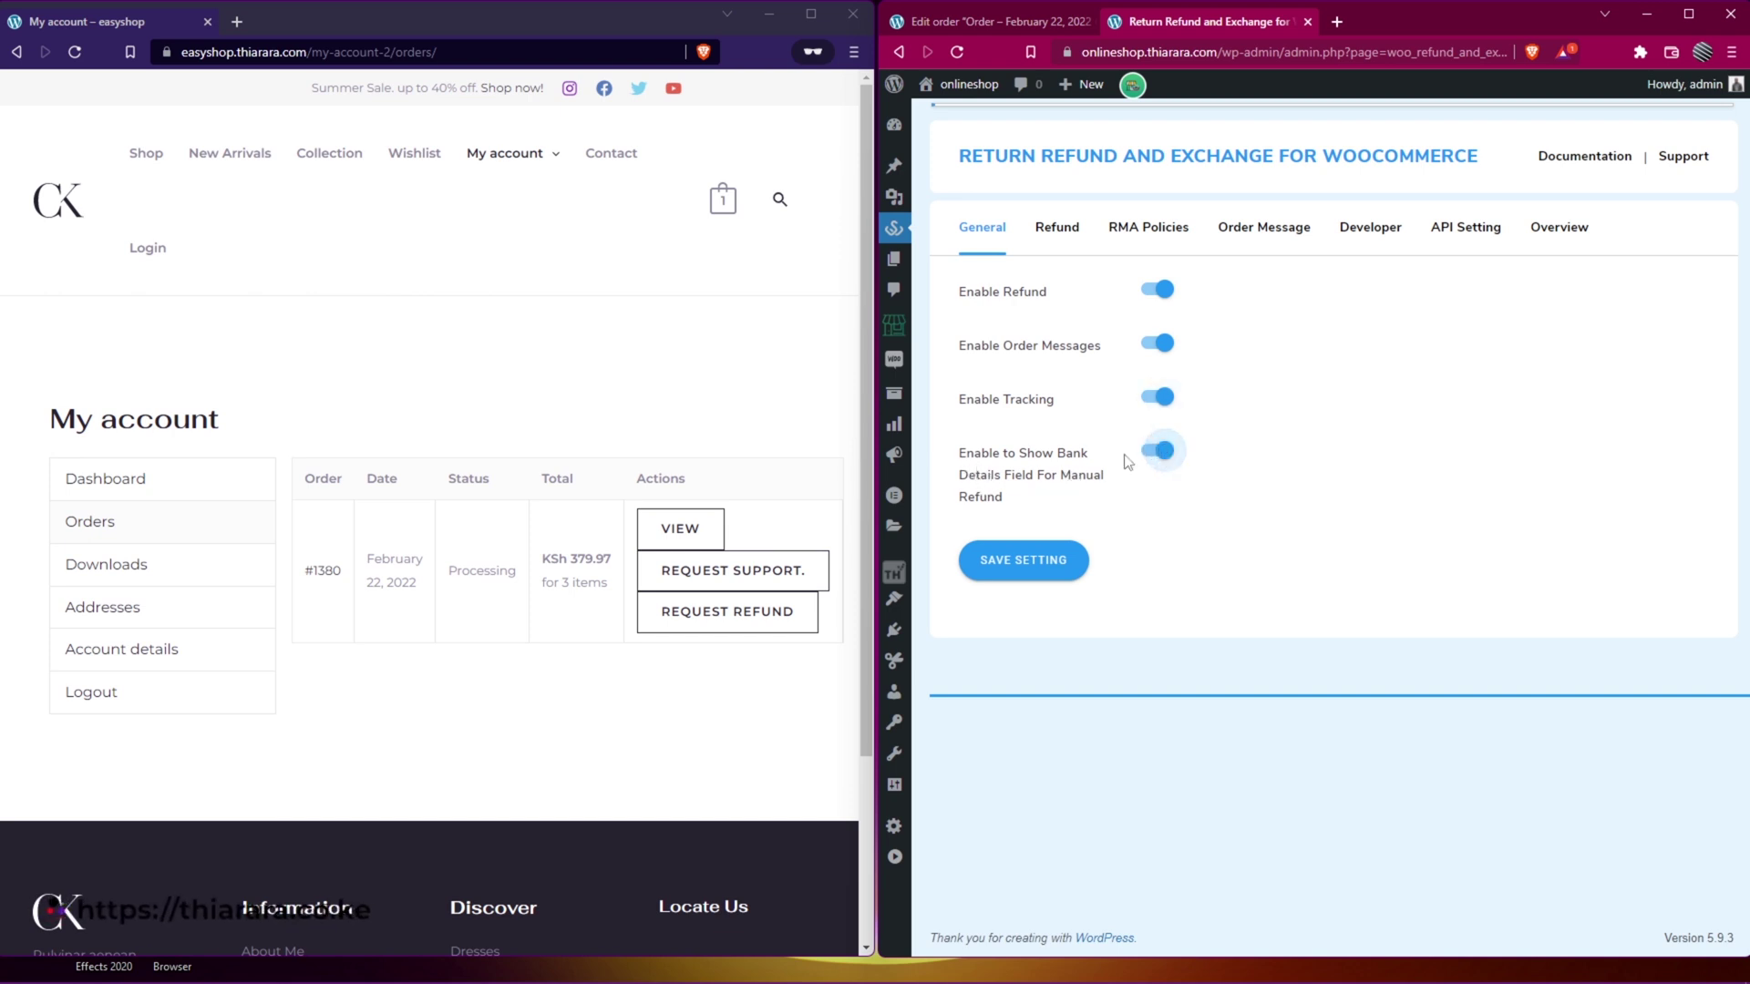
left_click(708, 615)
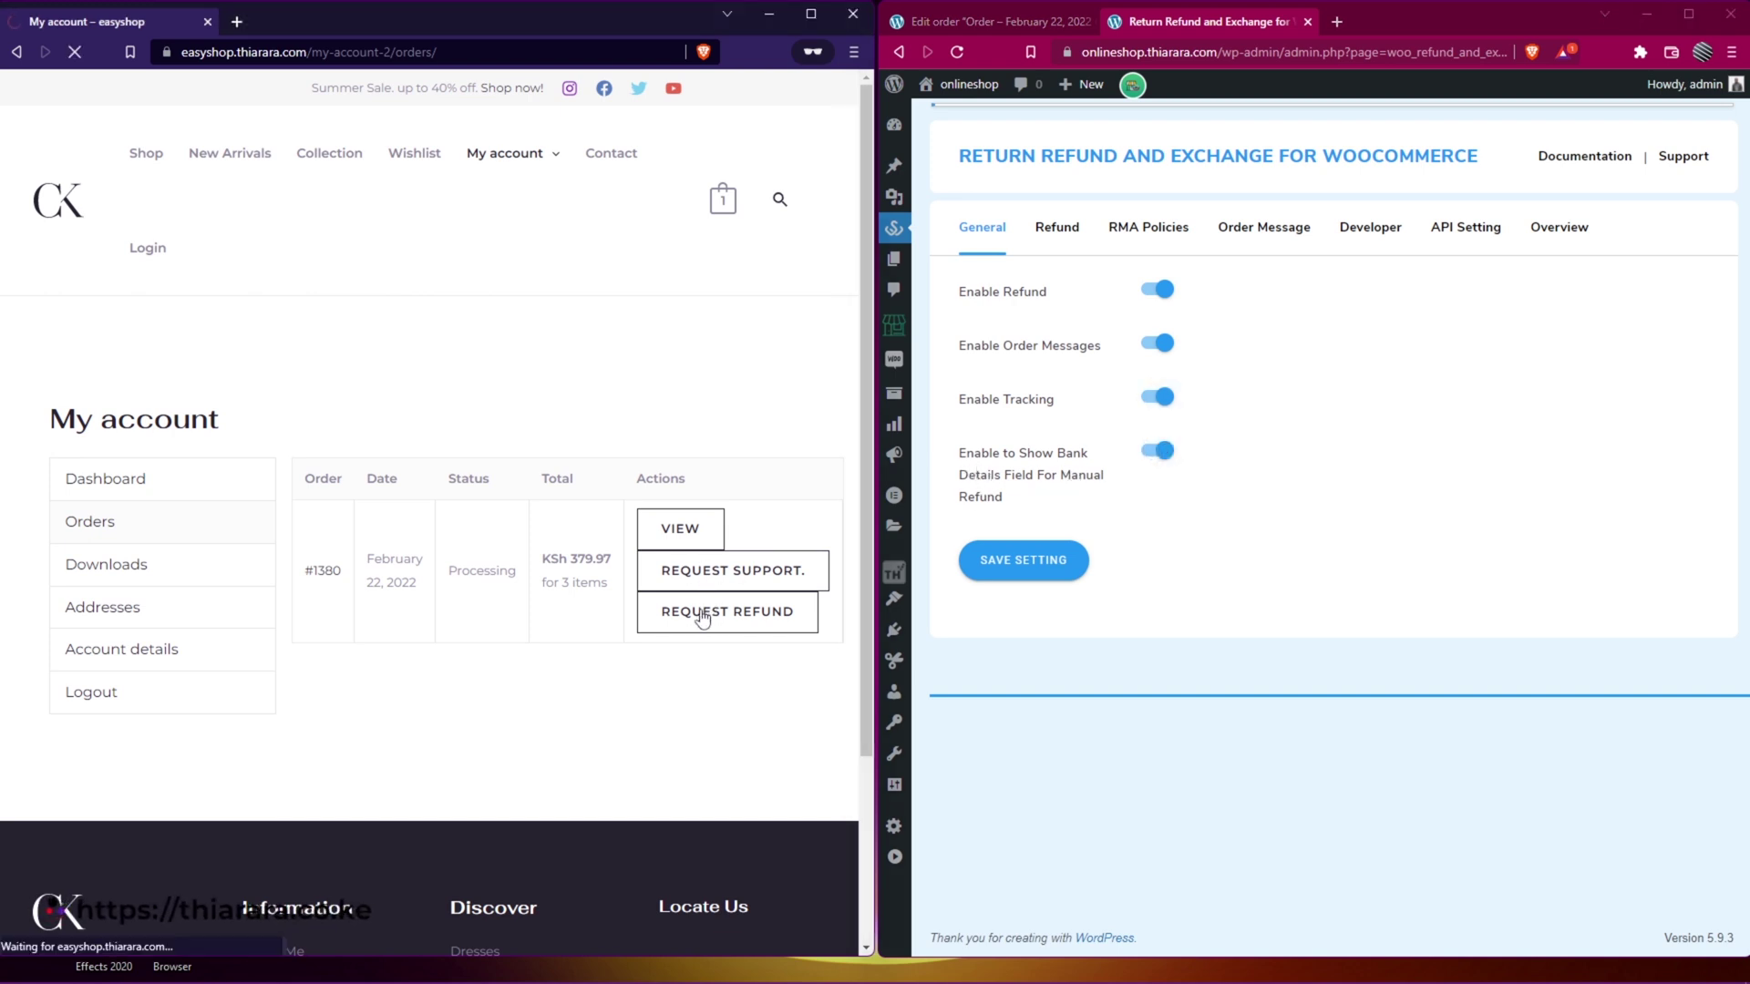
scroll(347, 574, "down", 7)
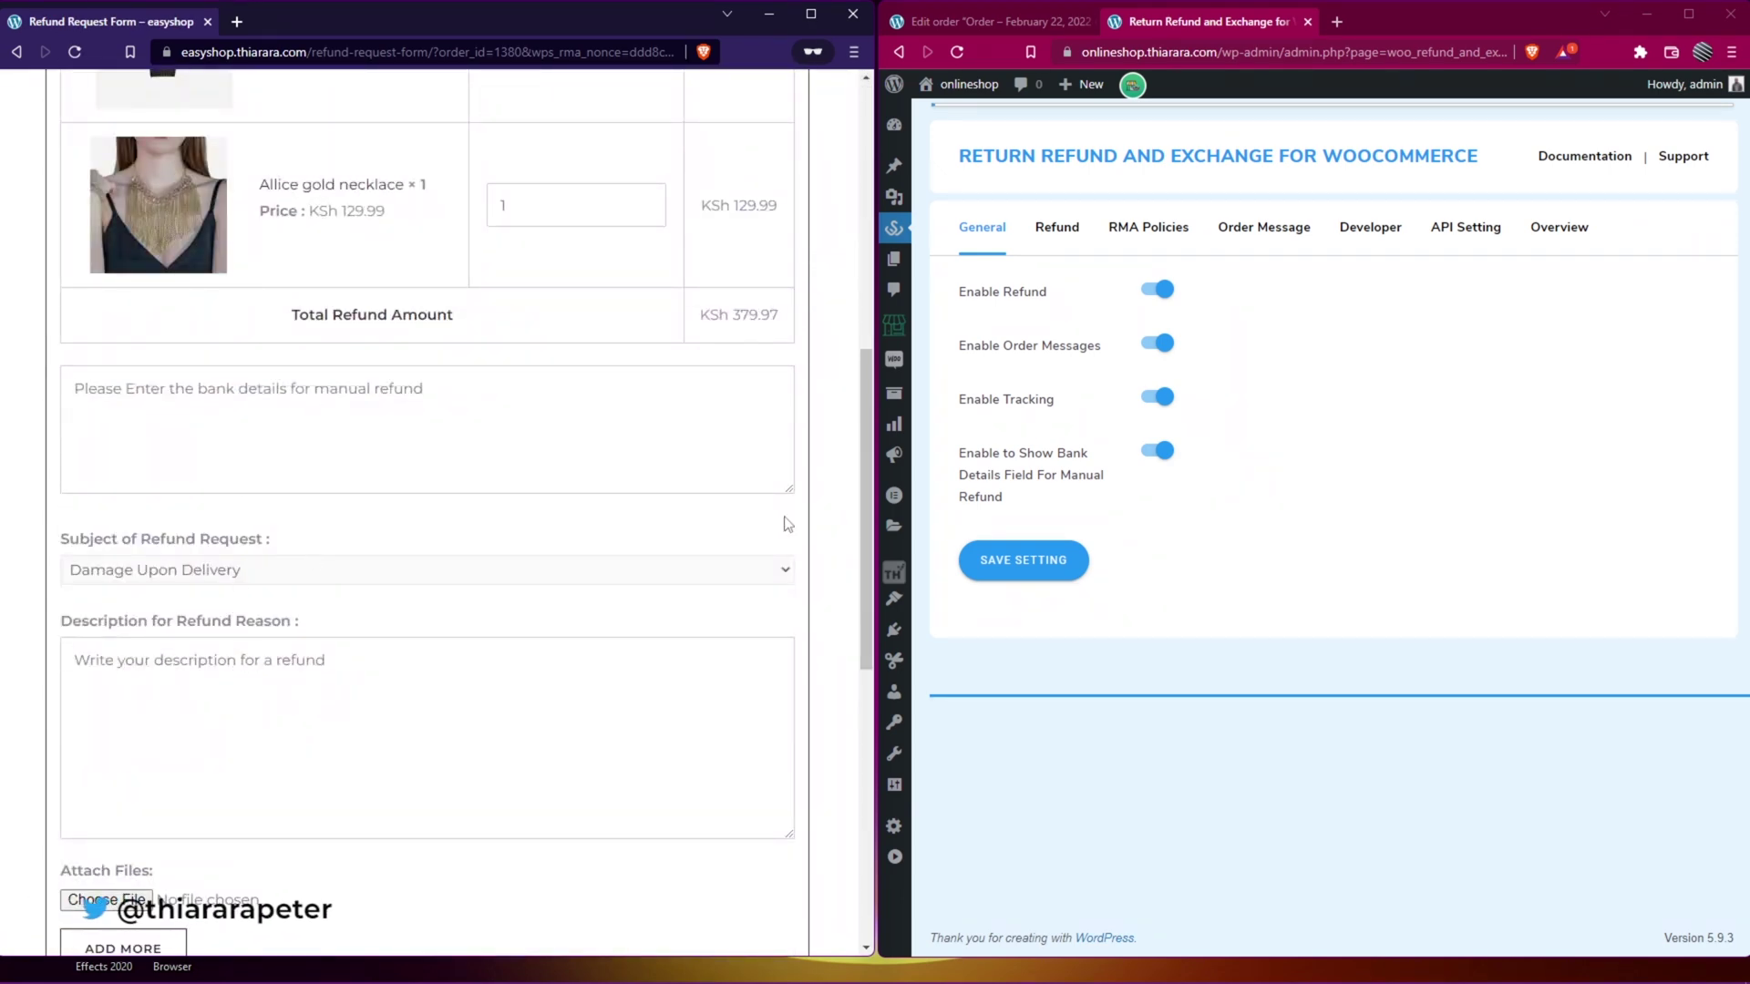
left_click(1017, 561)
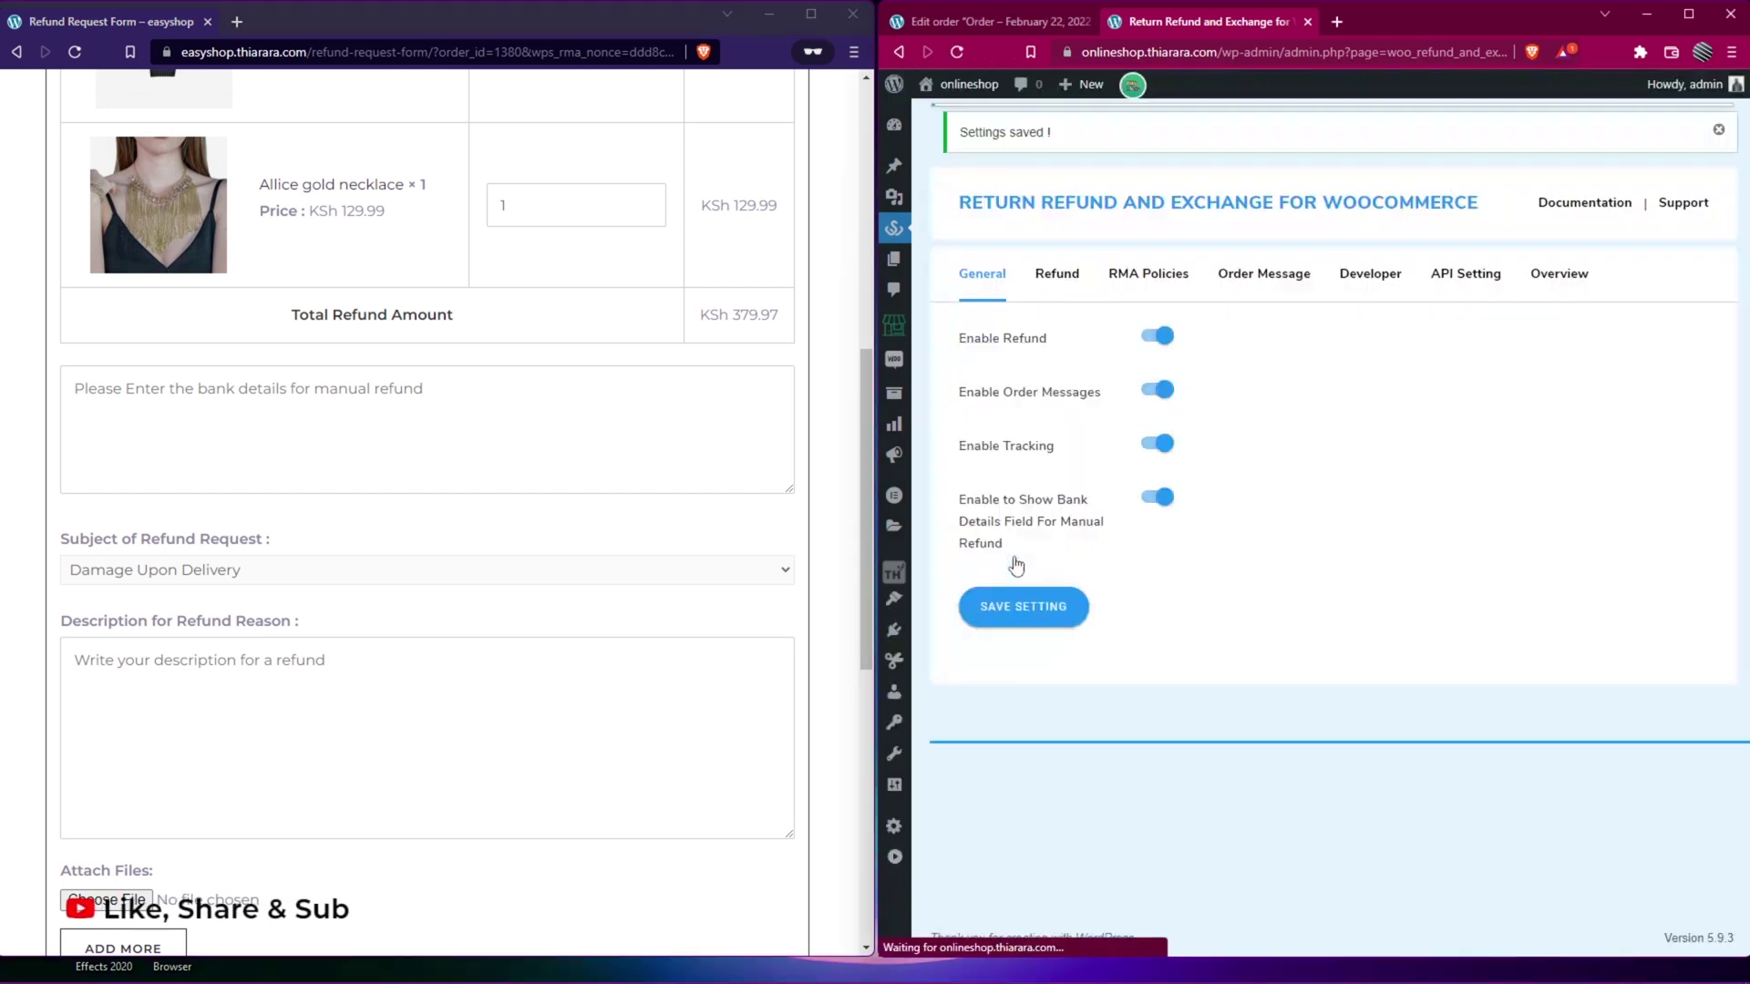
- Open the plugin's refund settings in a maximized window and hide the refund button on the Thank You Page
left_click(1688, 14)
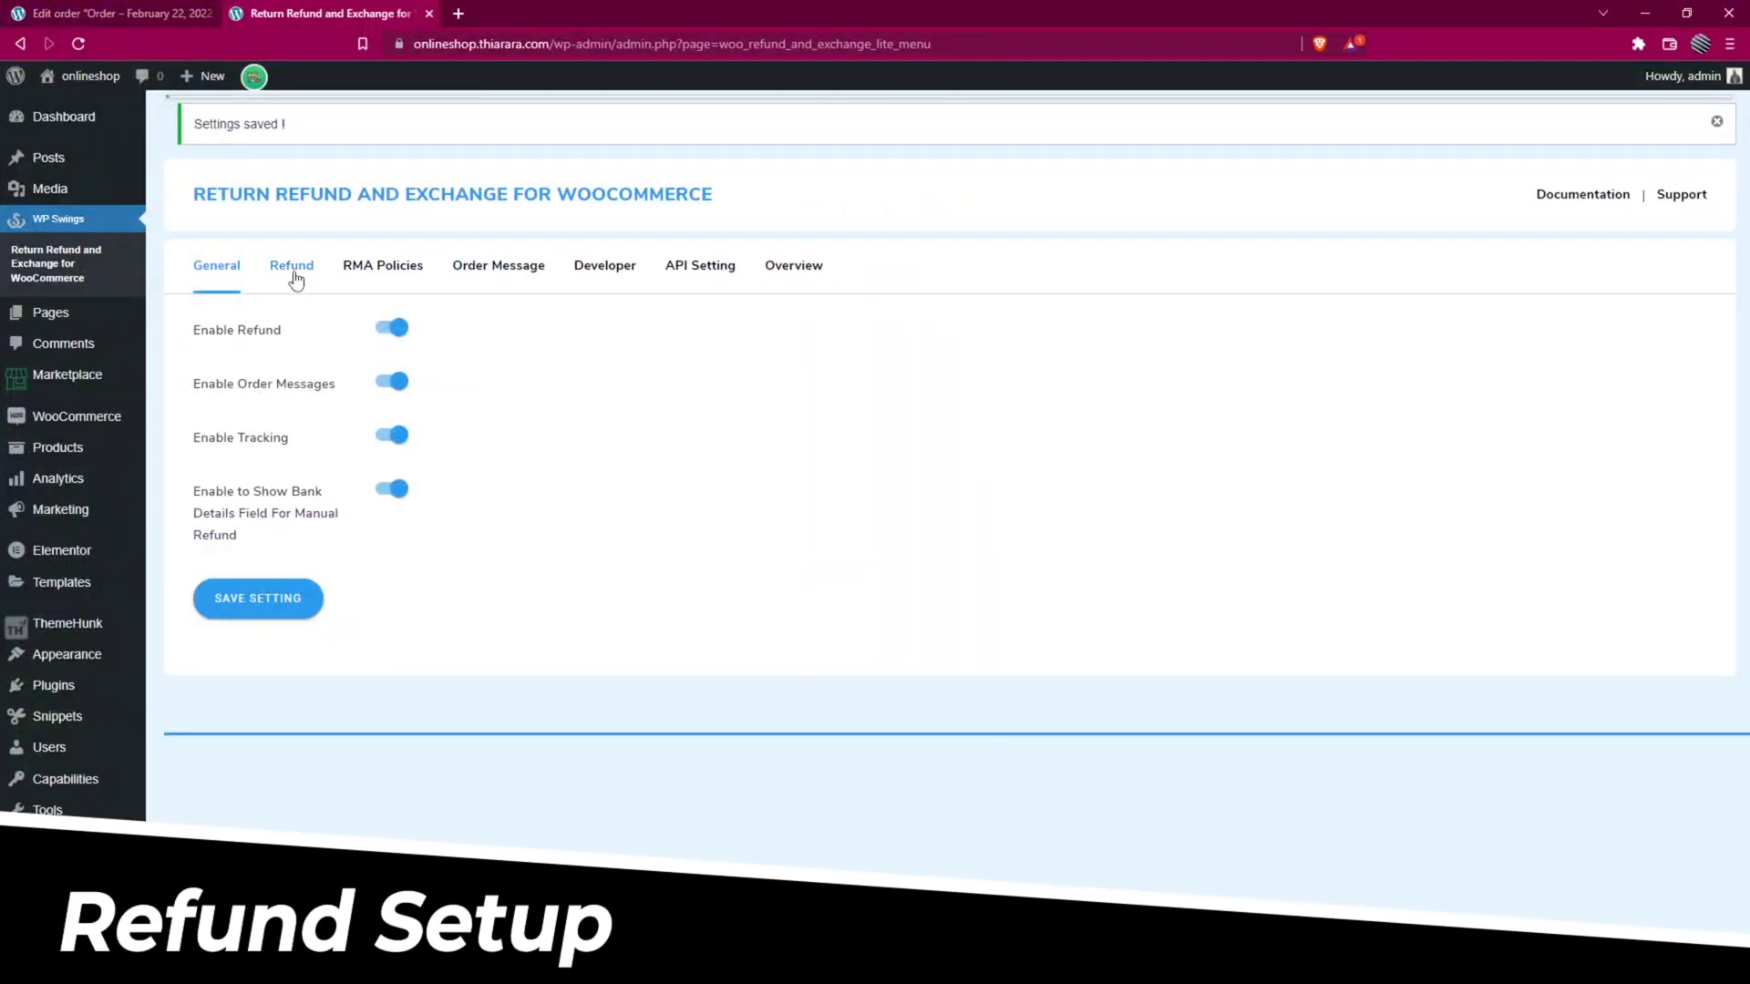
left_click(294, 267)
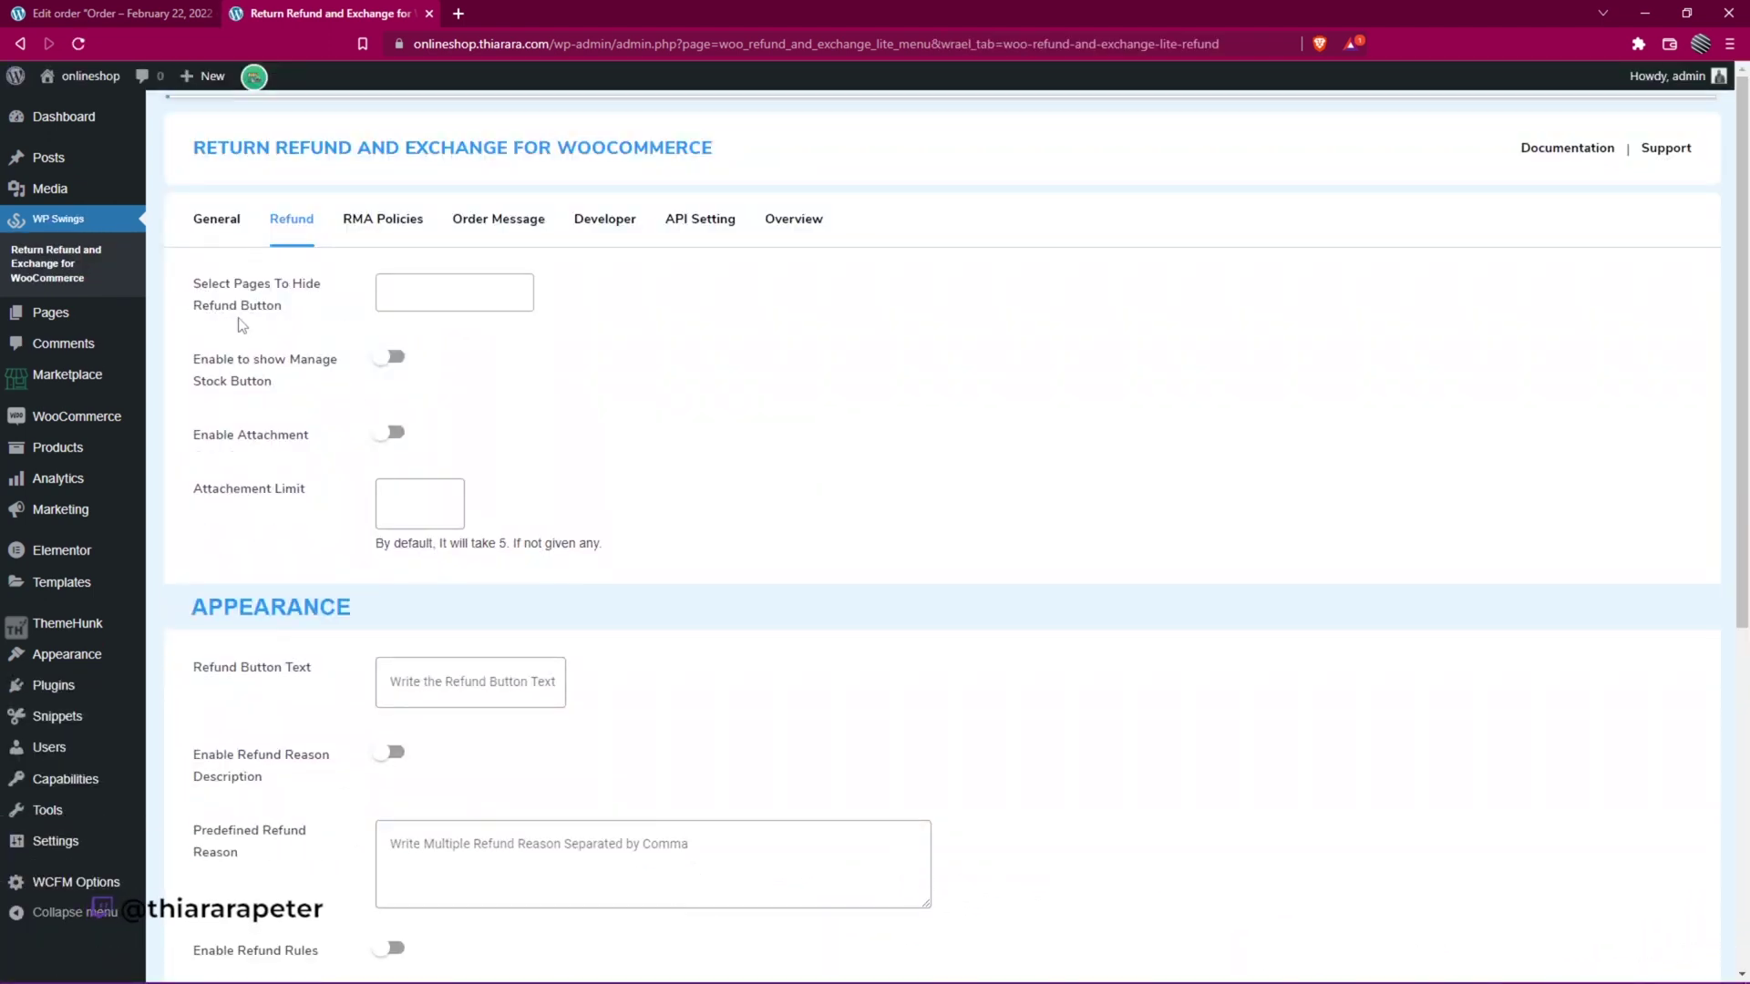
left_click(391, 290)
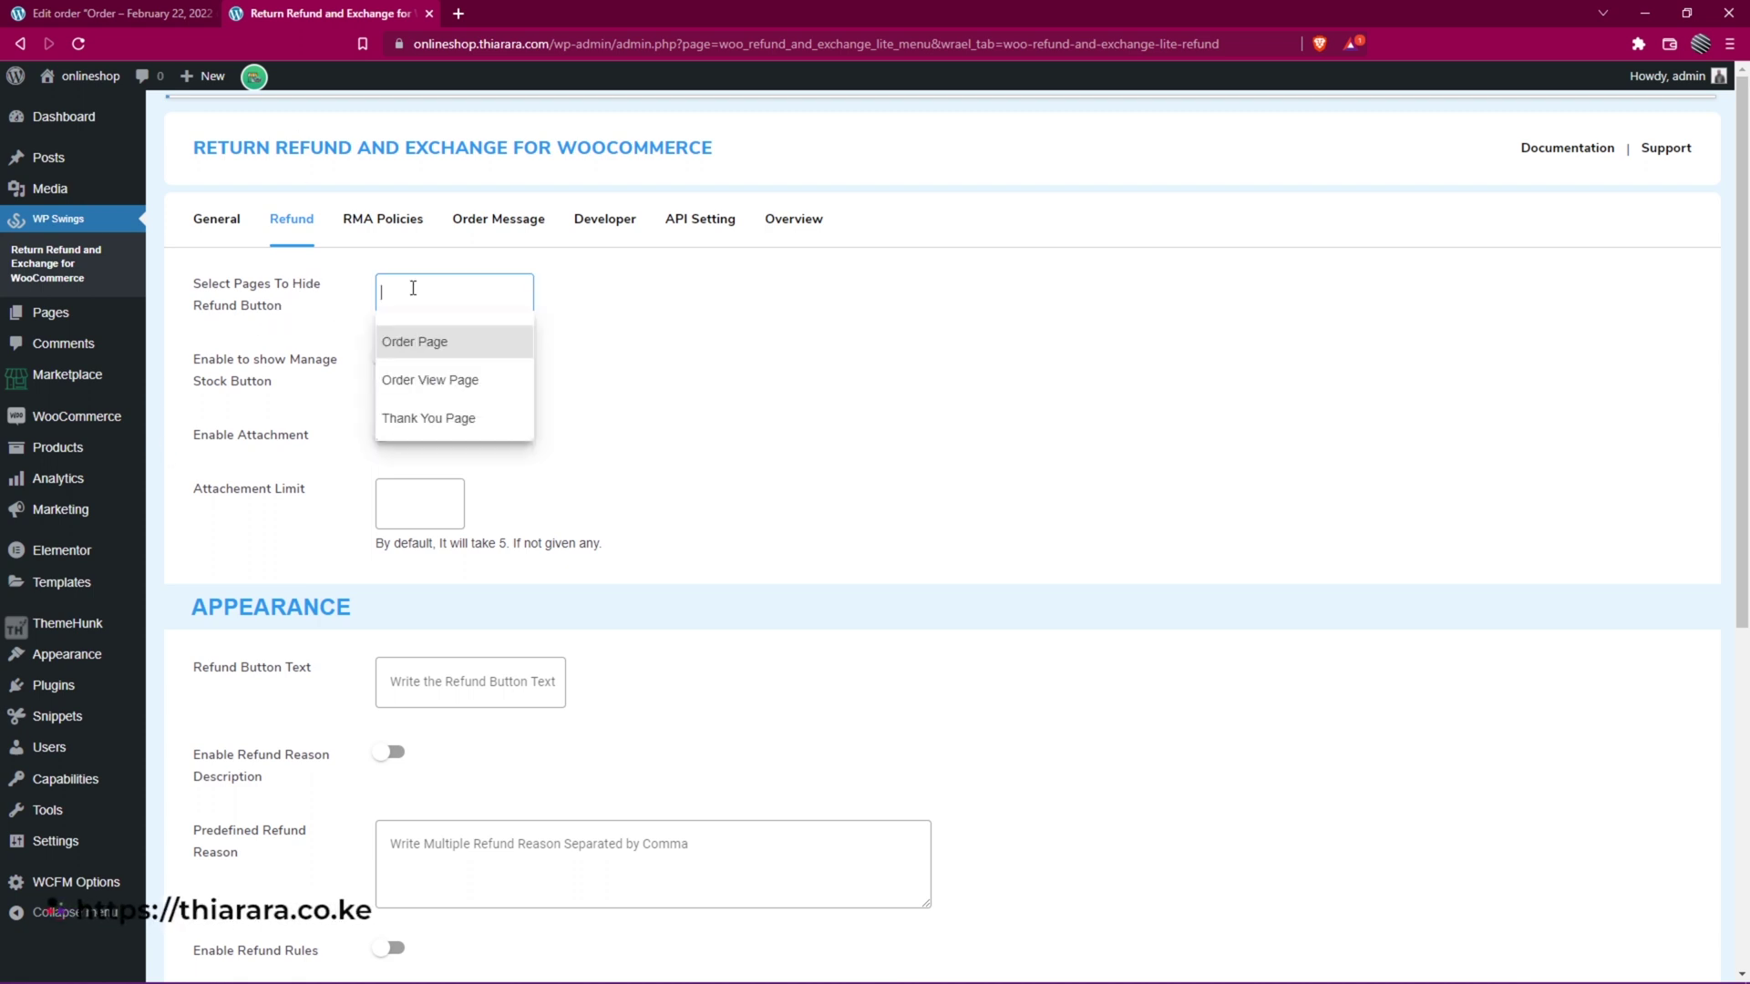
left_click(411, 419)
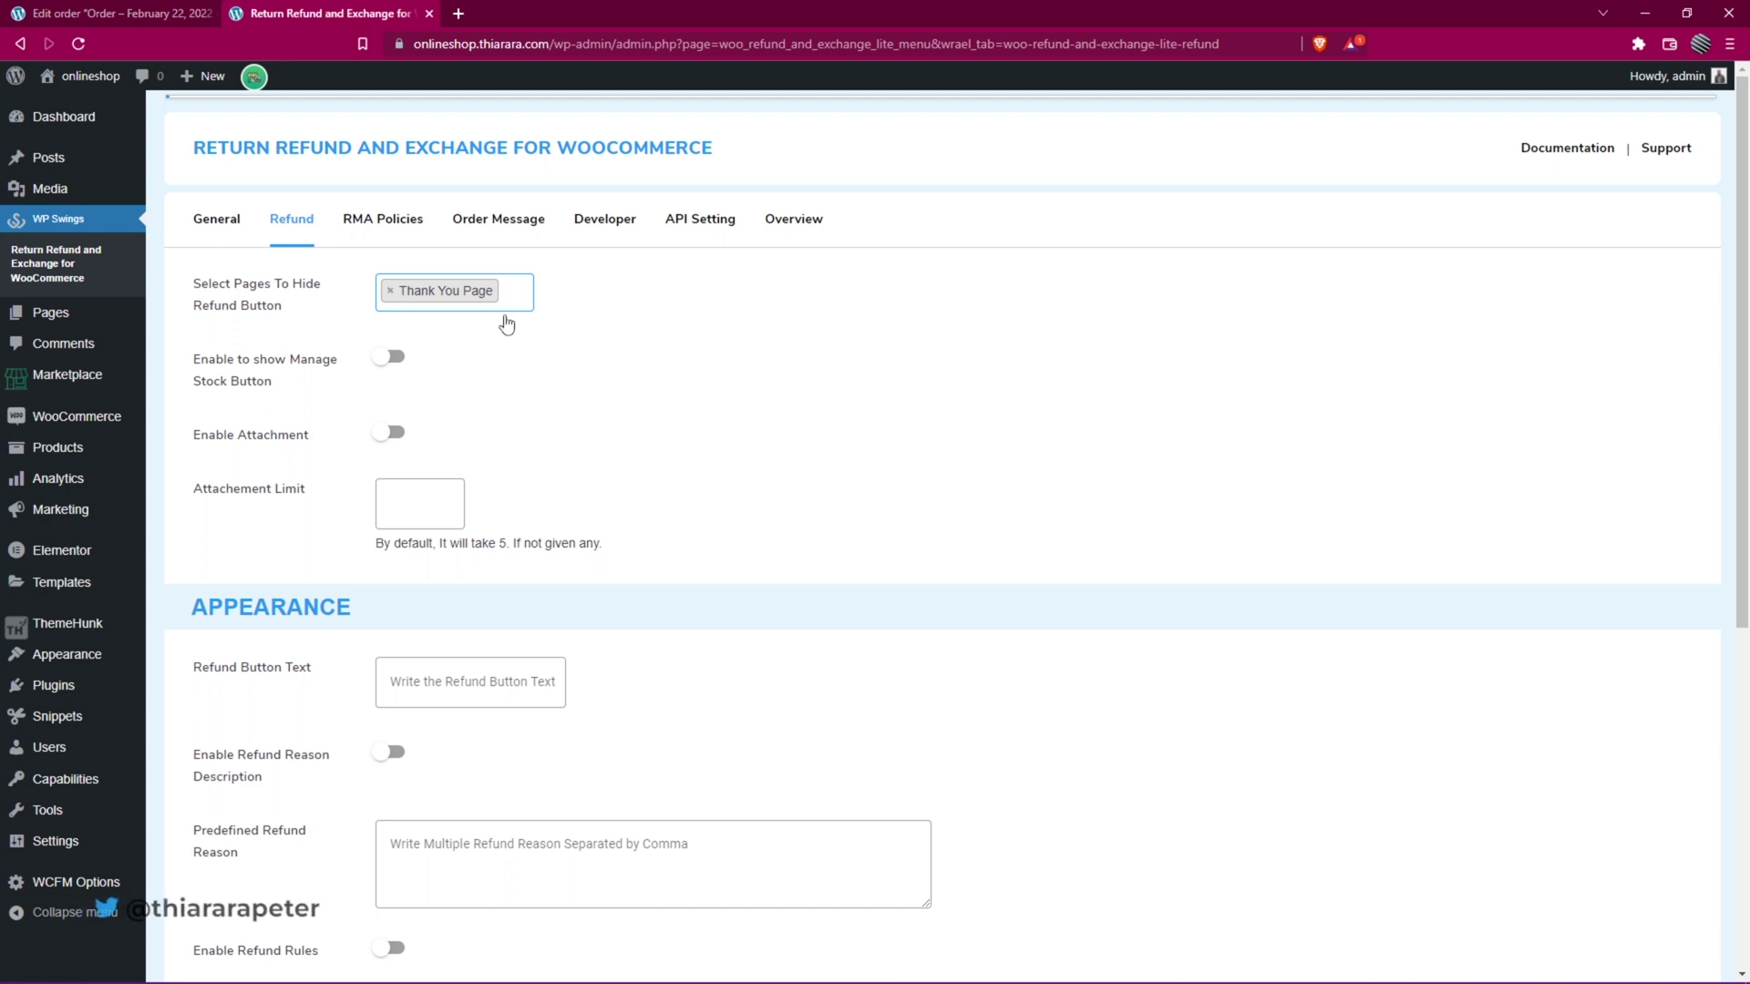
left_click(391, 292)
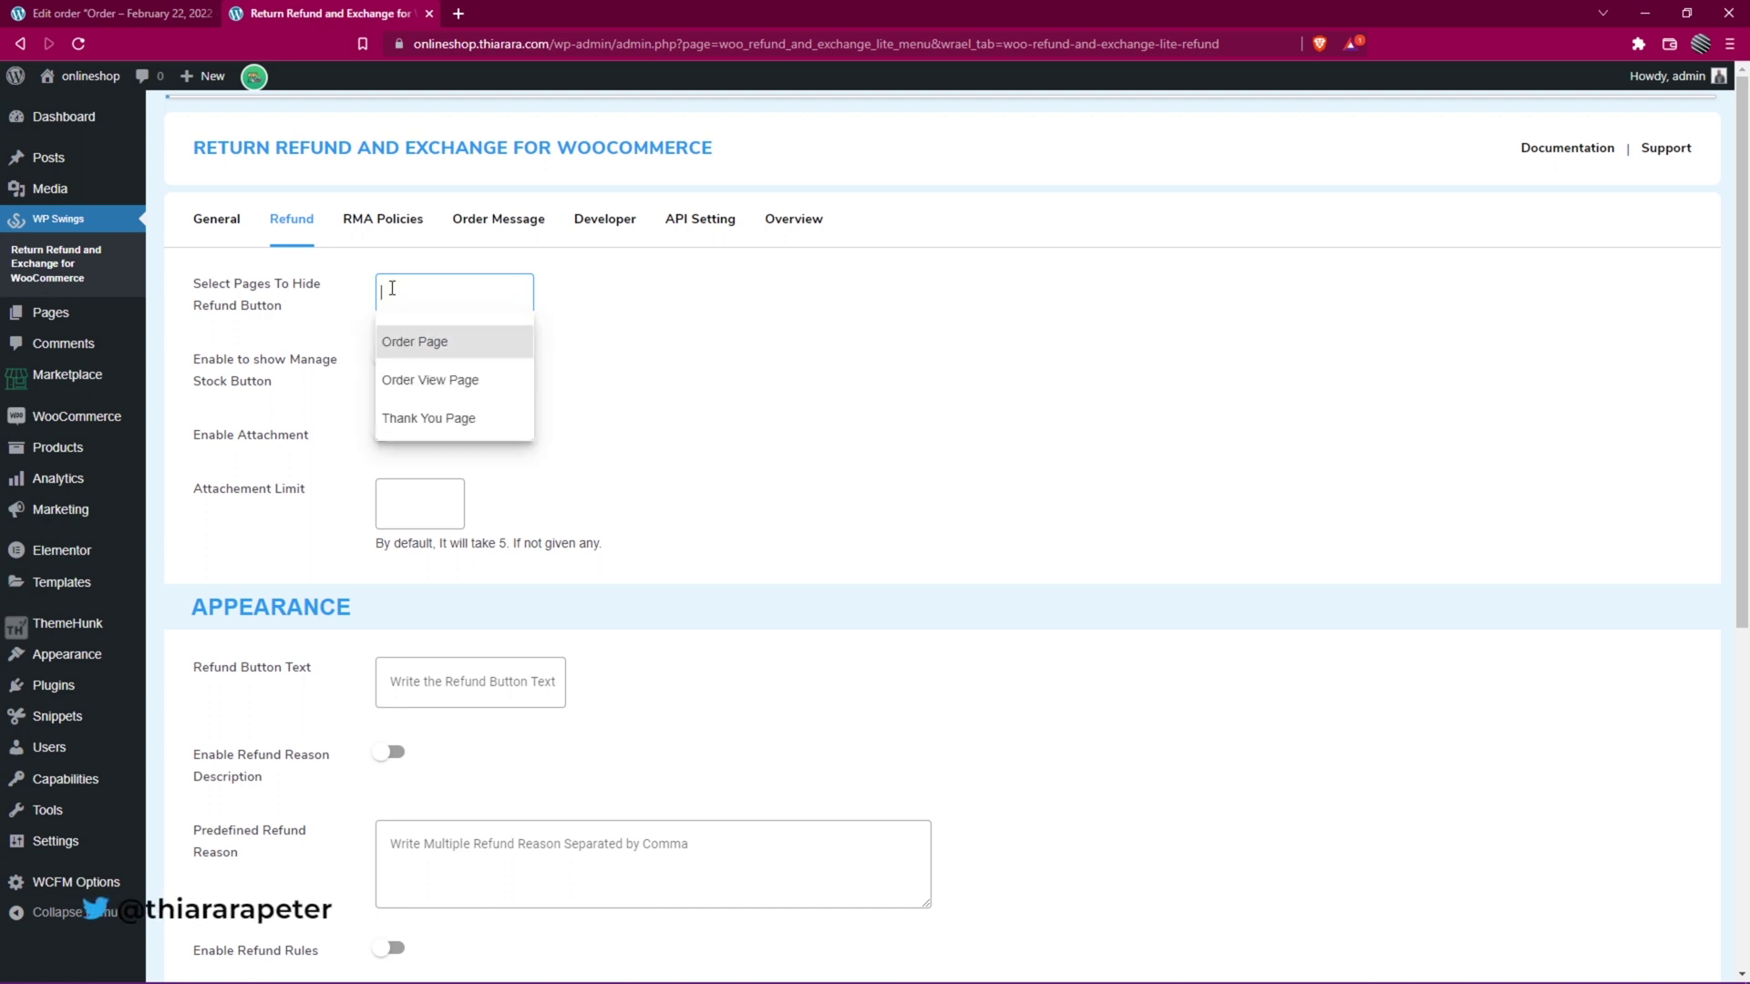
left_click(420, 419)
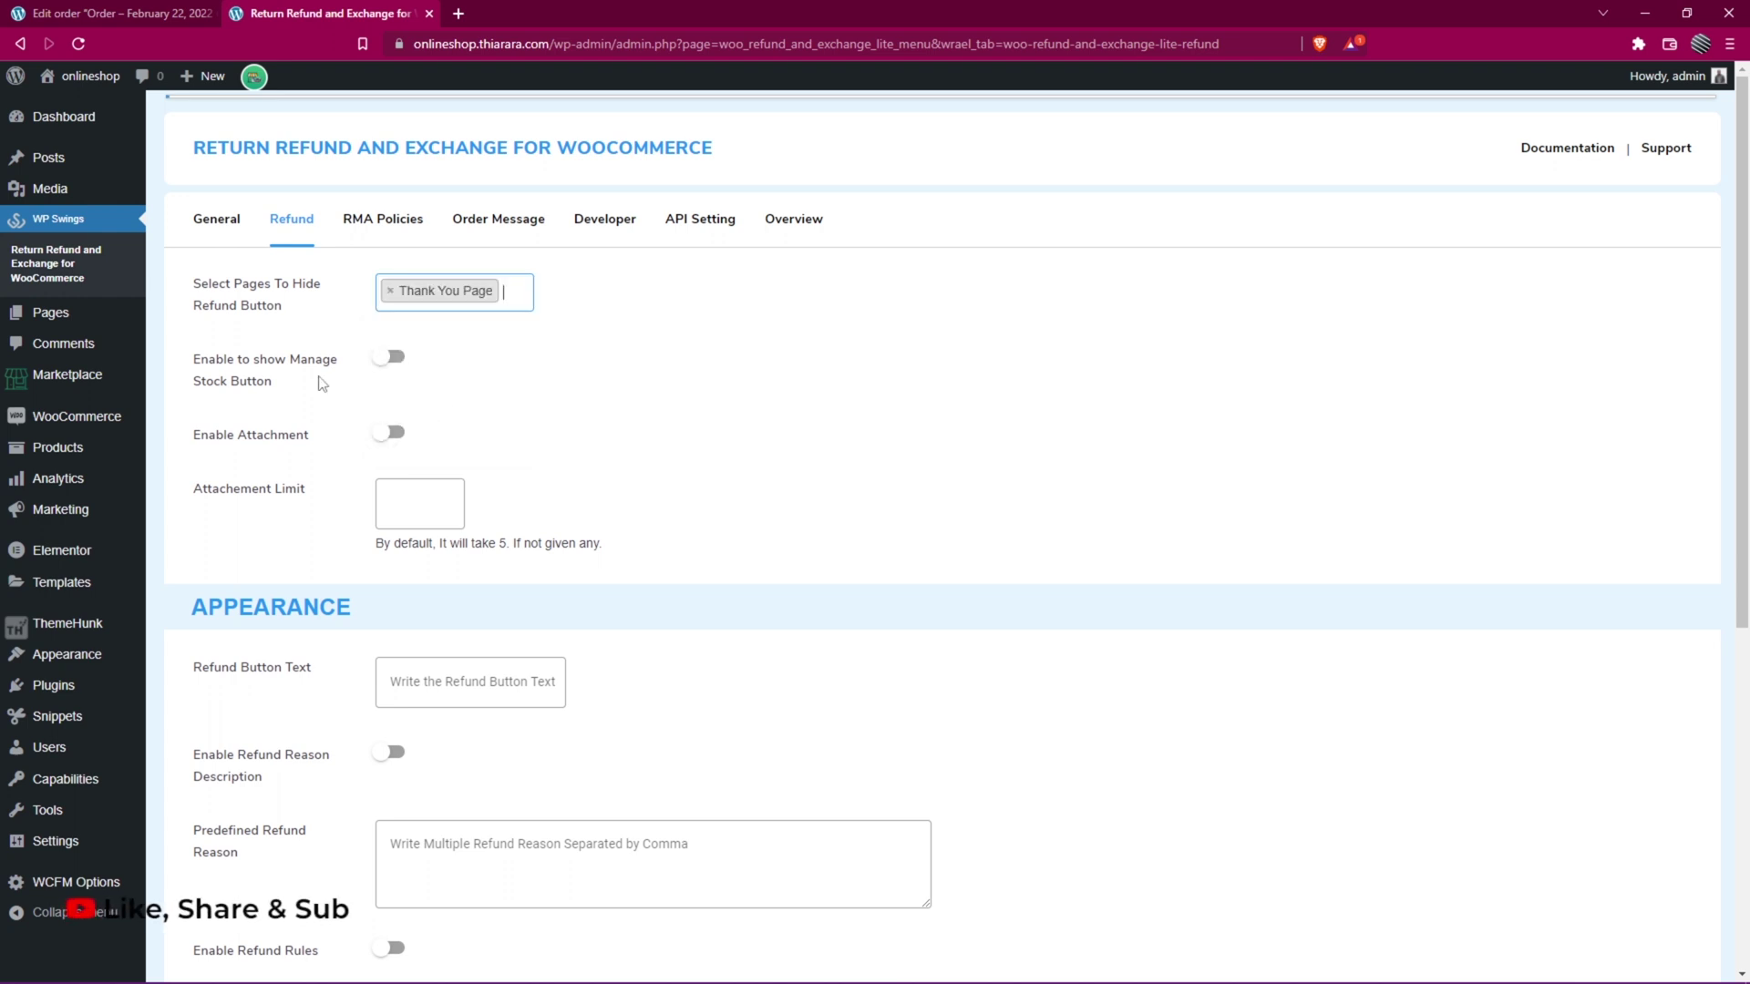
- Enable the manage stock button and refund attachments, and check the attachment area on the customer's refund form
left_click(393, 360)
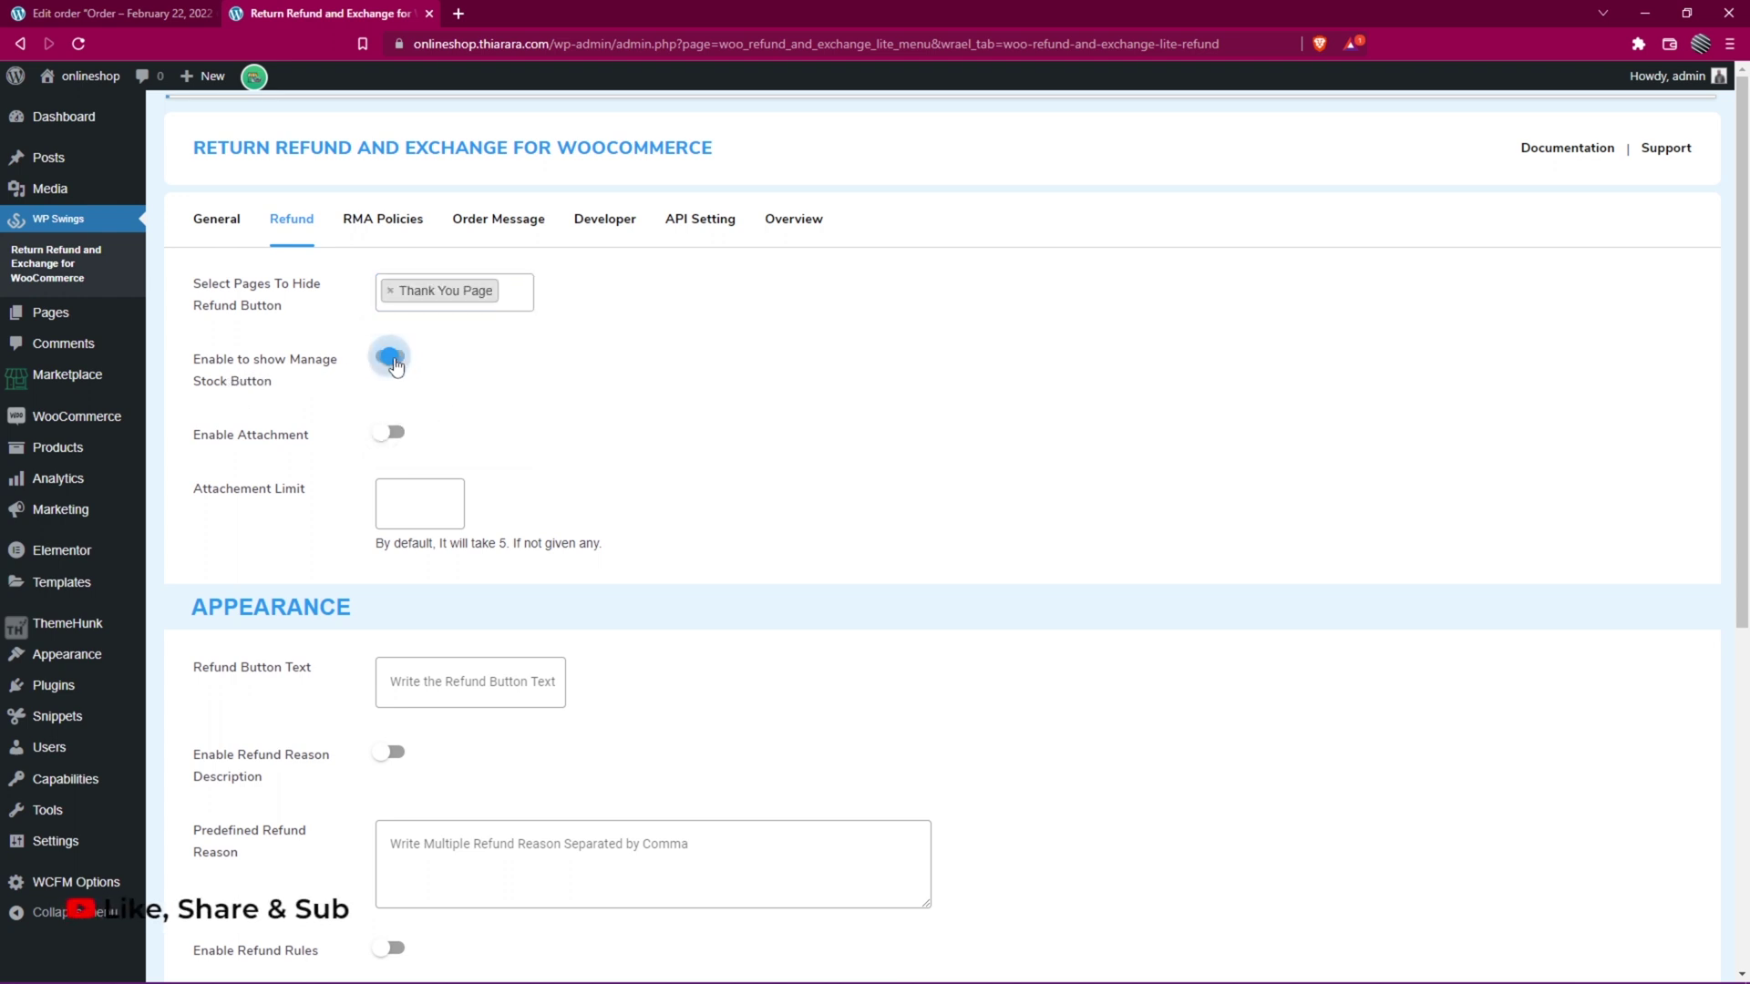
left_click(391, 433)
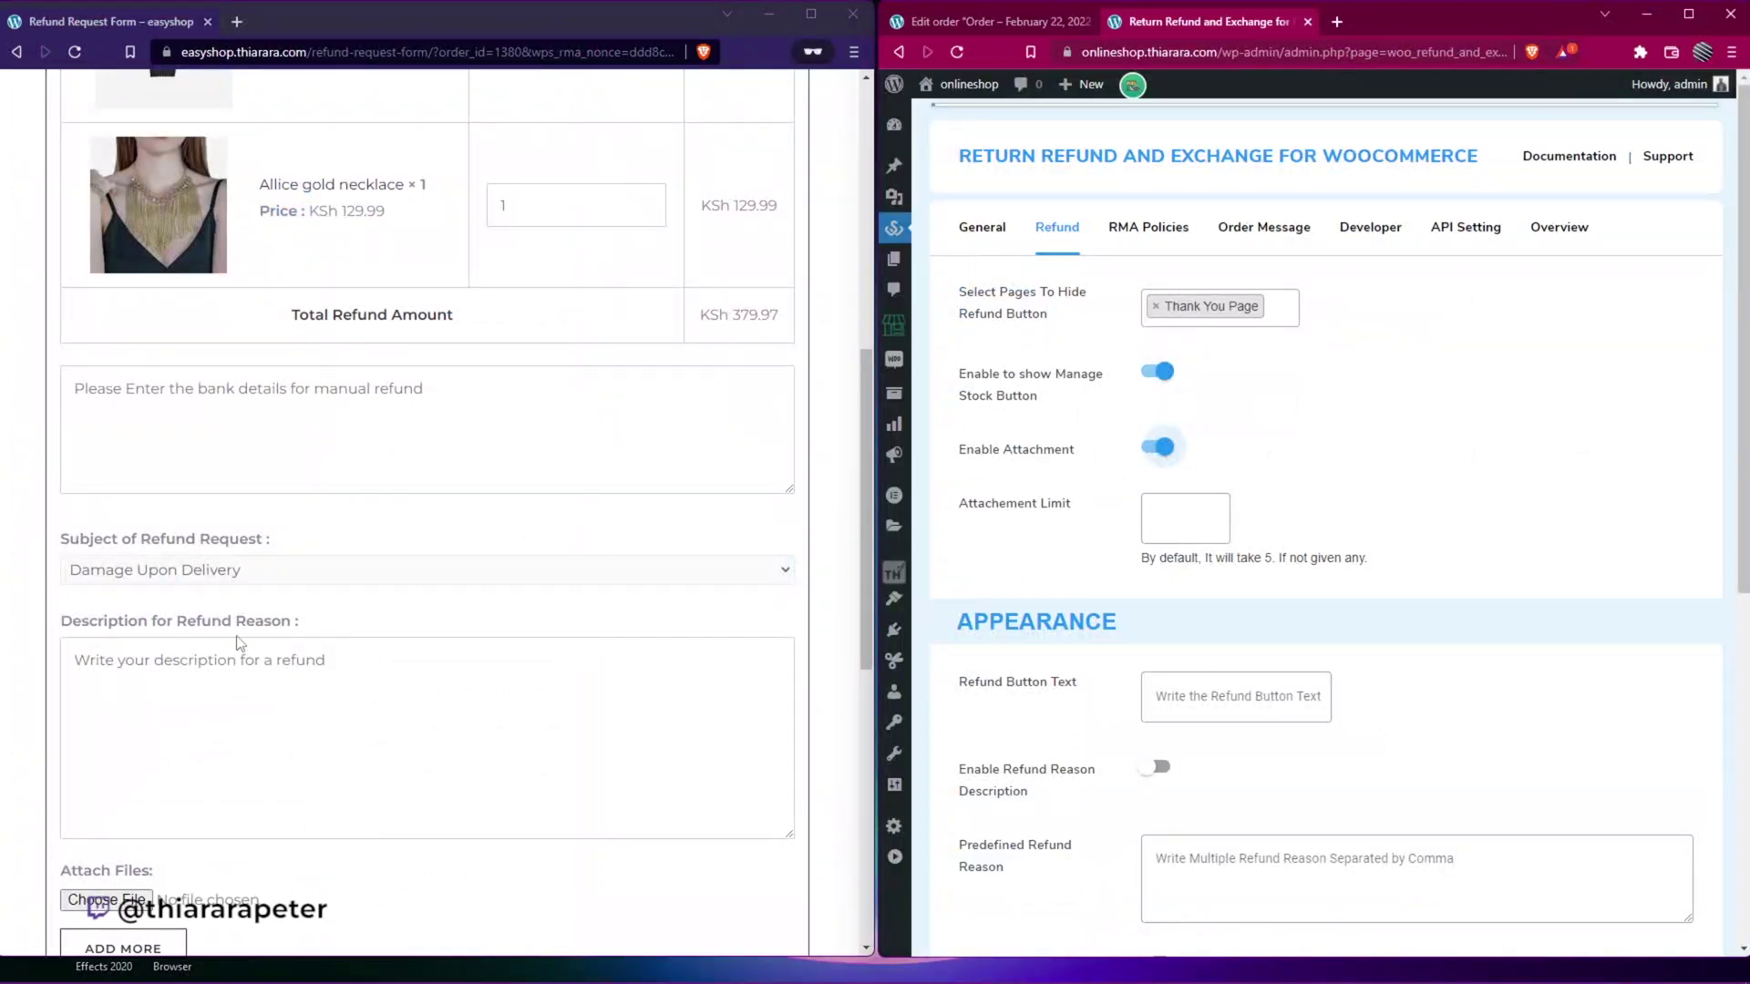
scroll(239, 642, "down", 3)
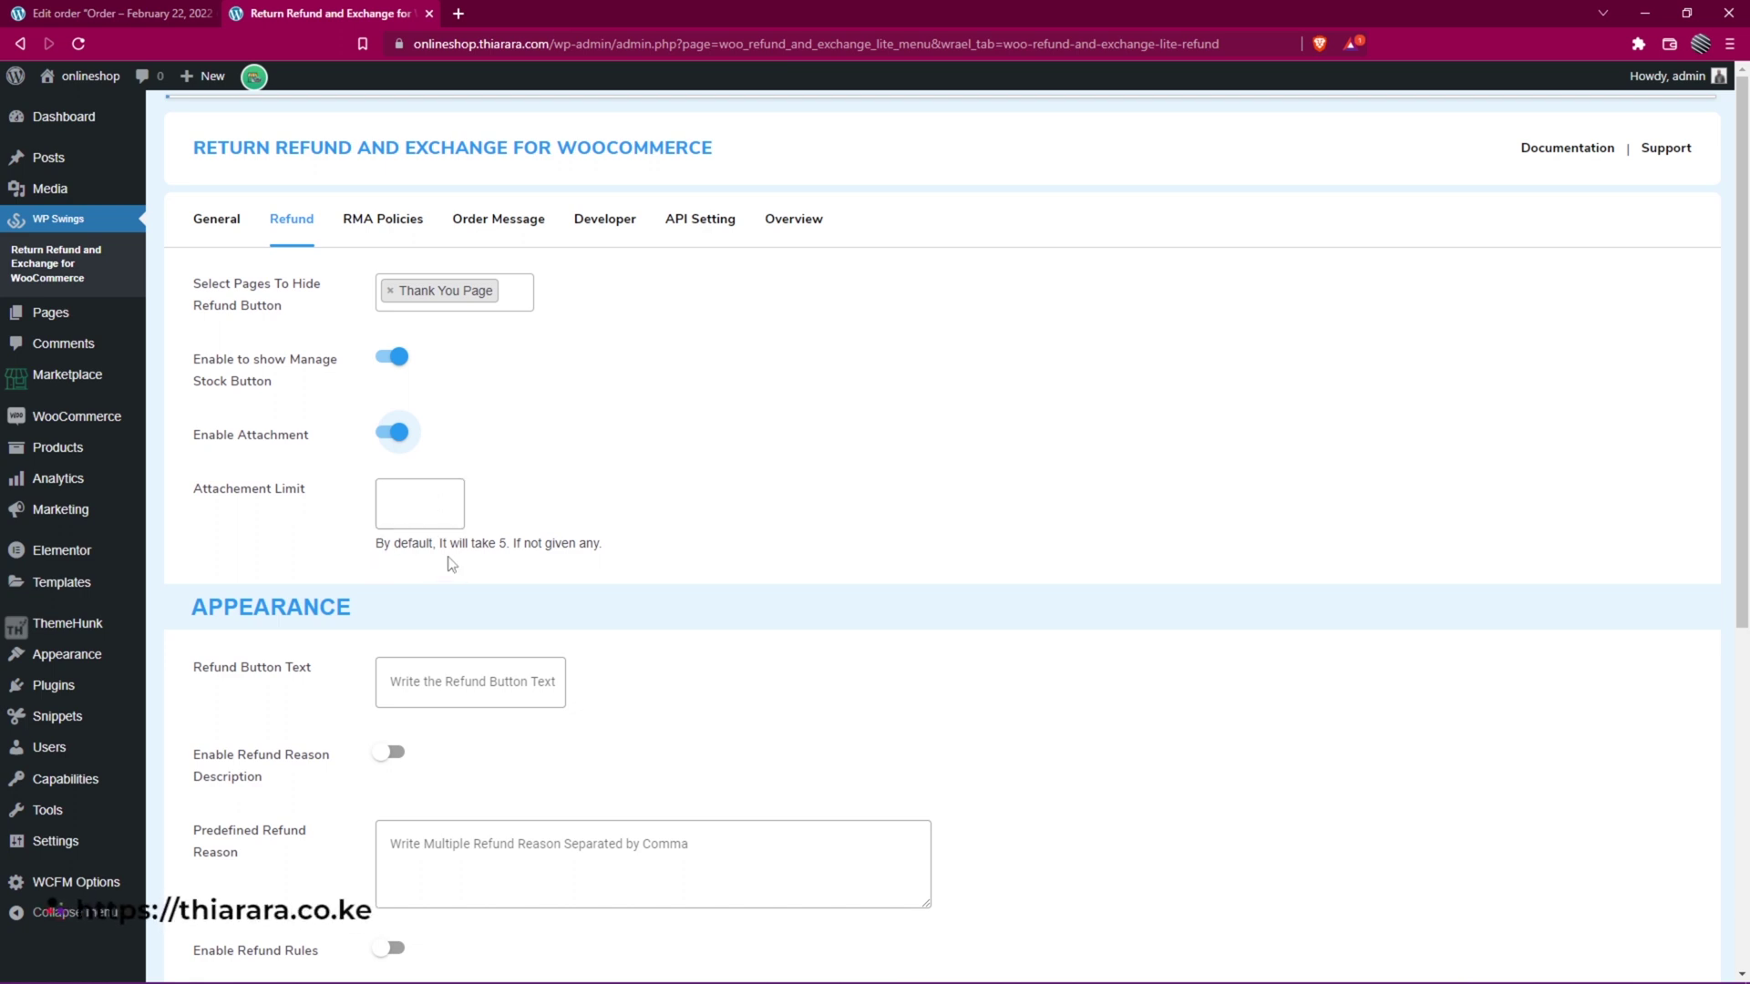
left_click_drag(510, 544, 469, 544)
left_click(684, 539)
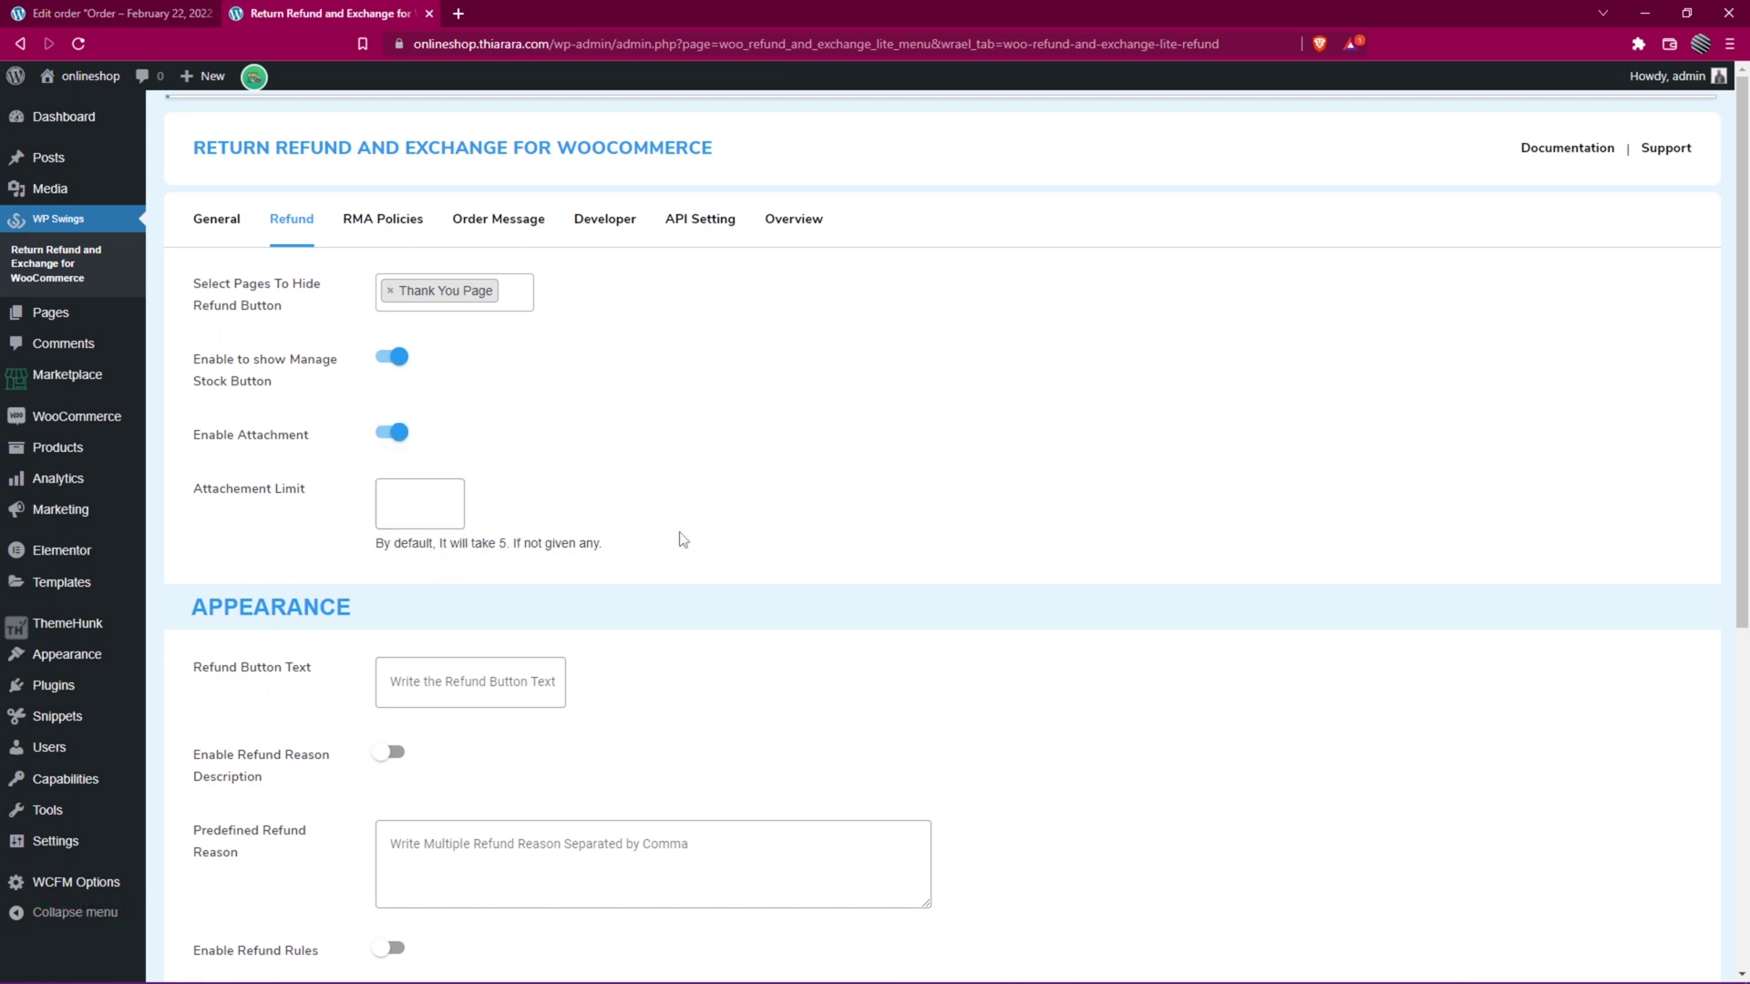
left_click(415, 513)
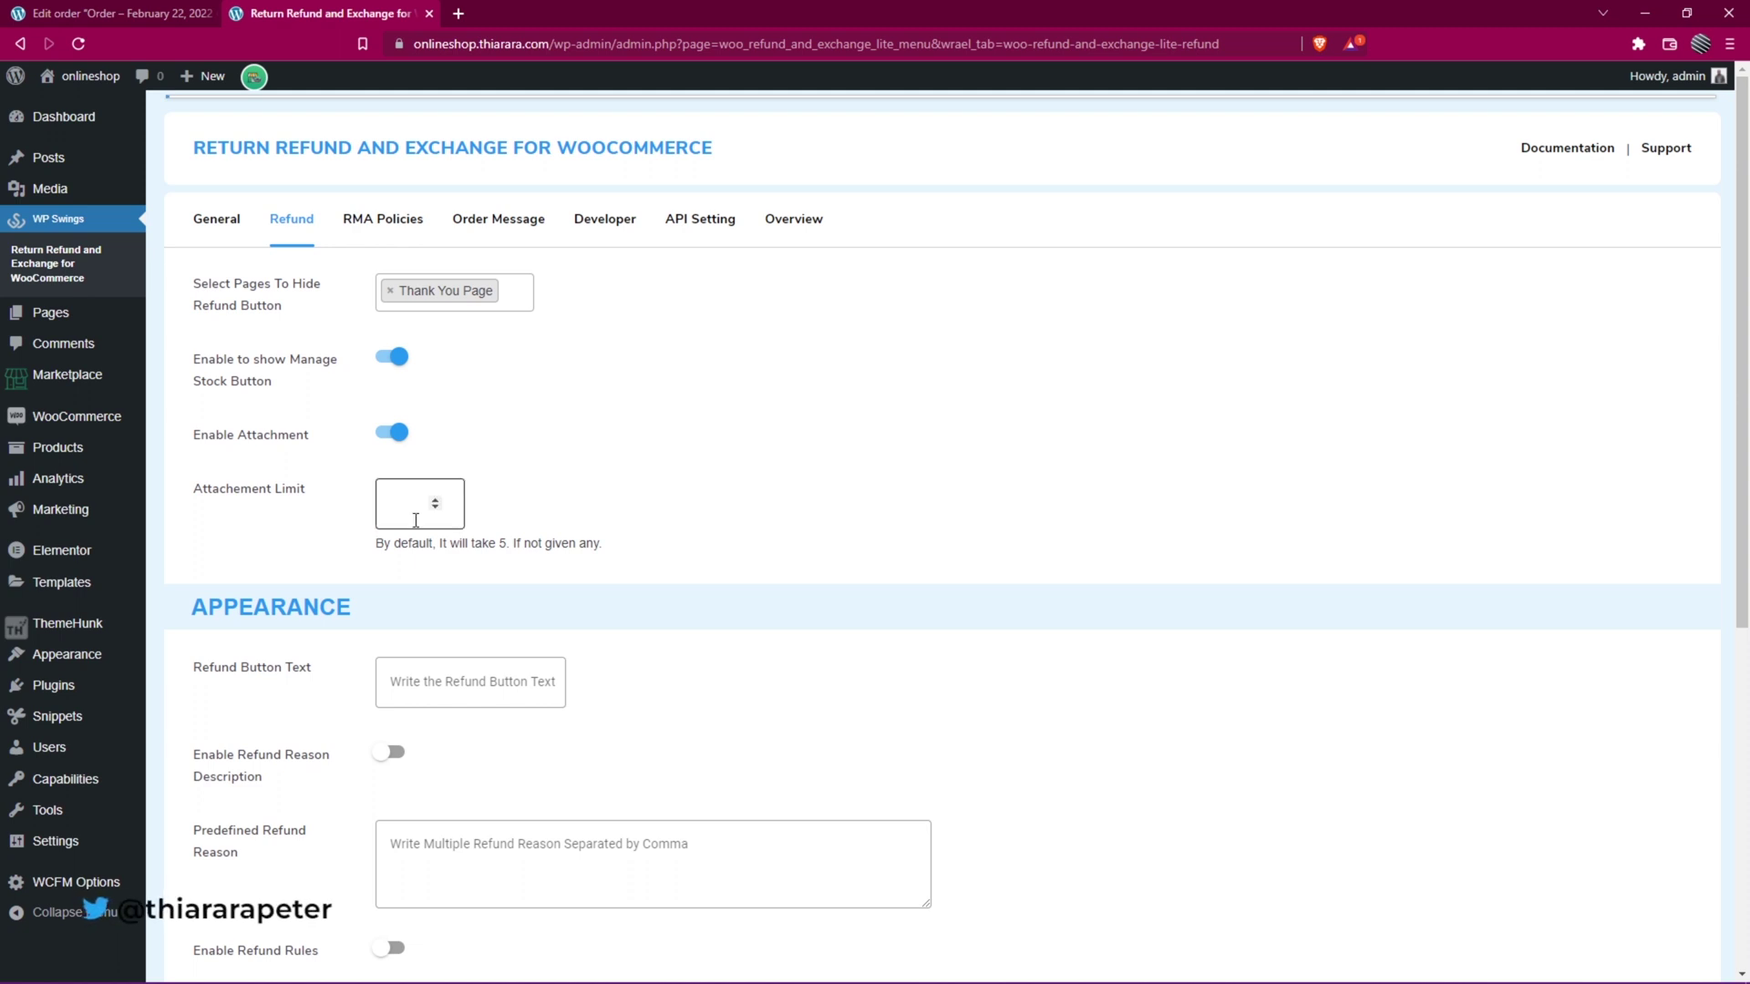
type("10")
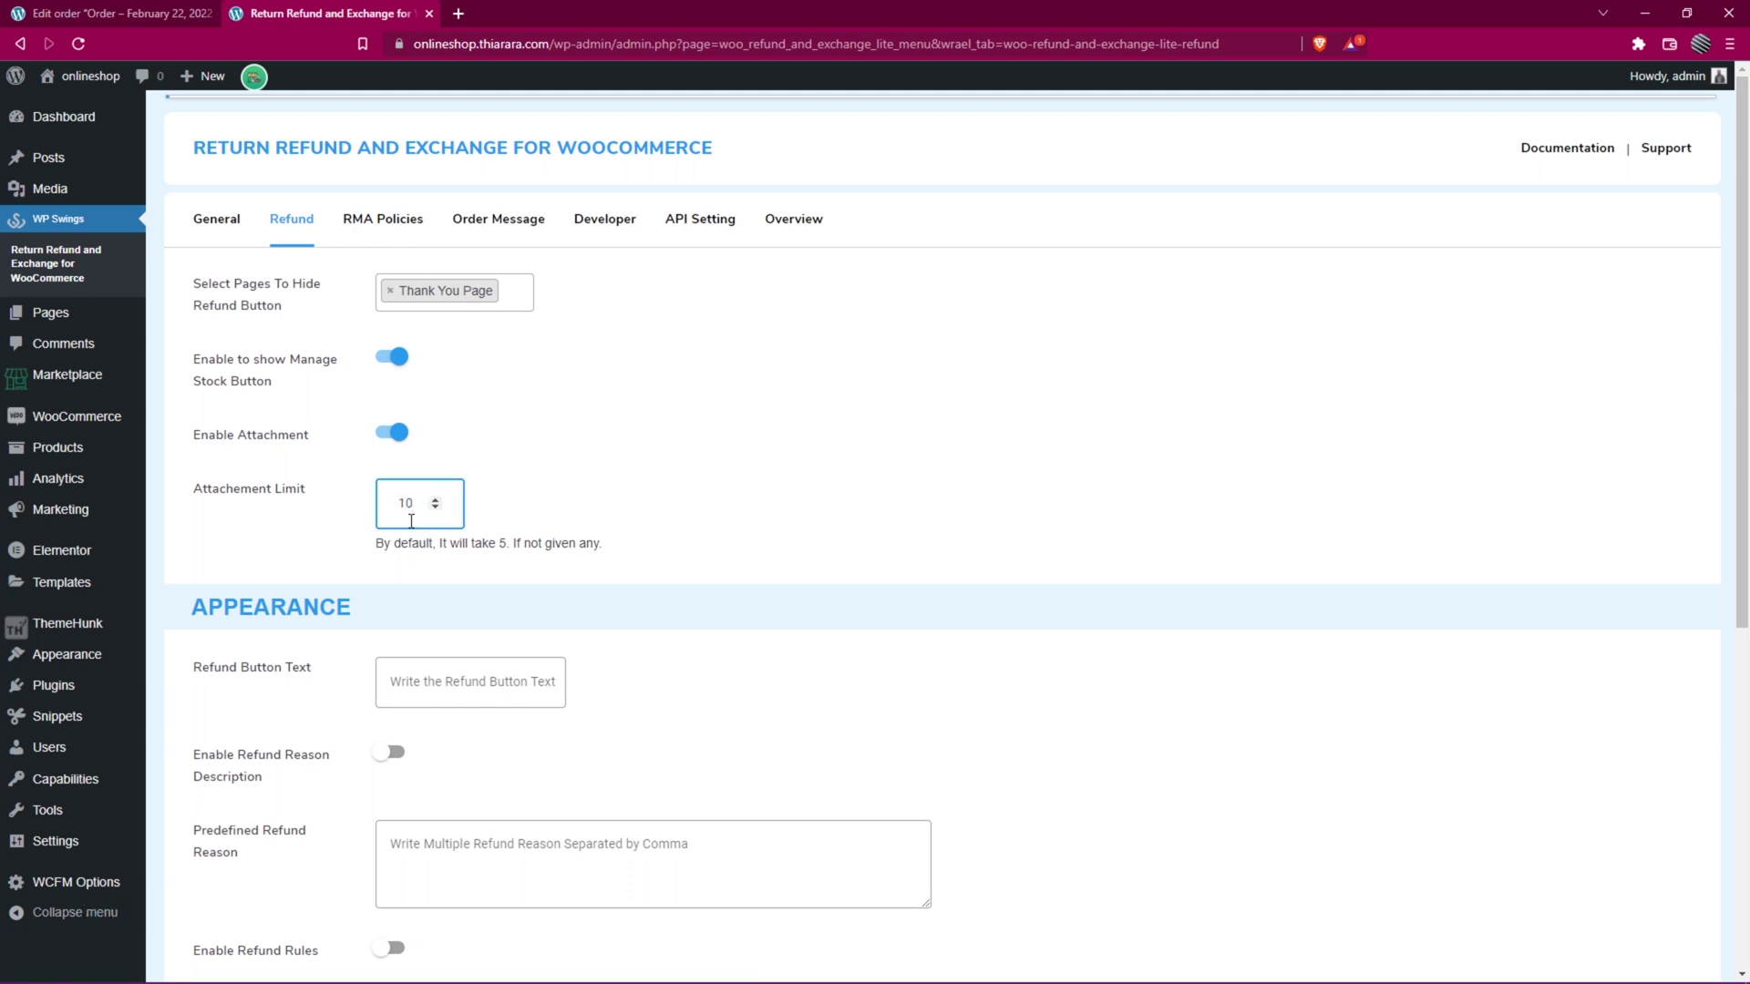
key("BackSpace")
key("BackSpace")
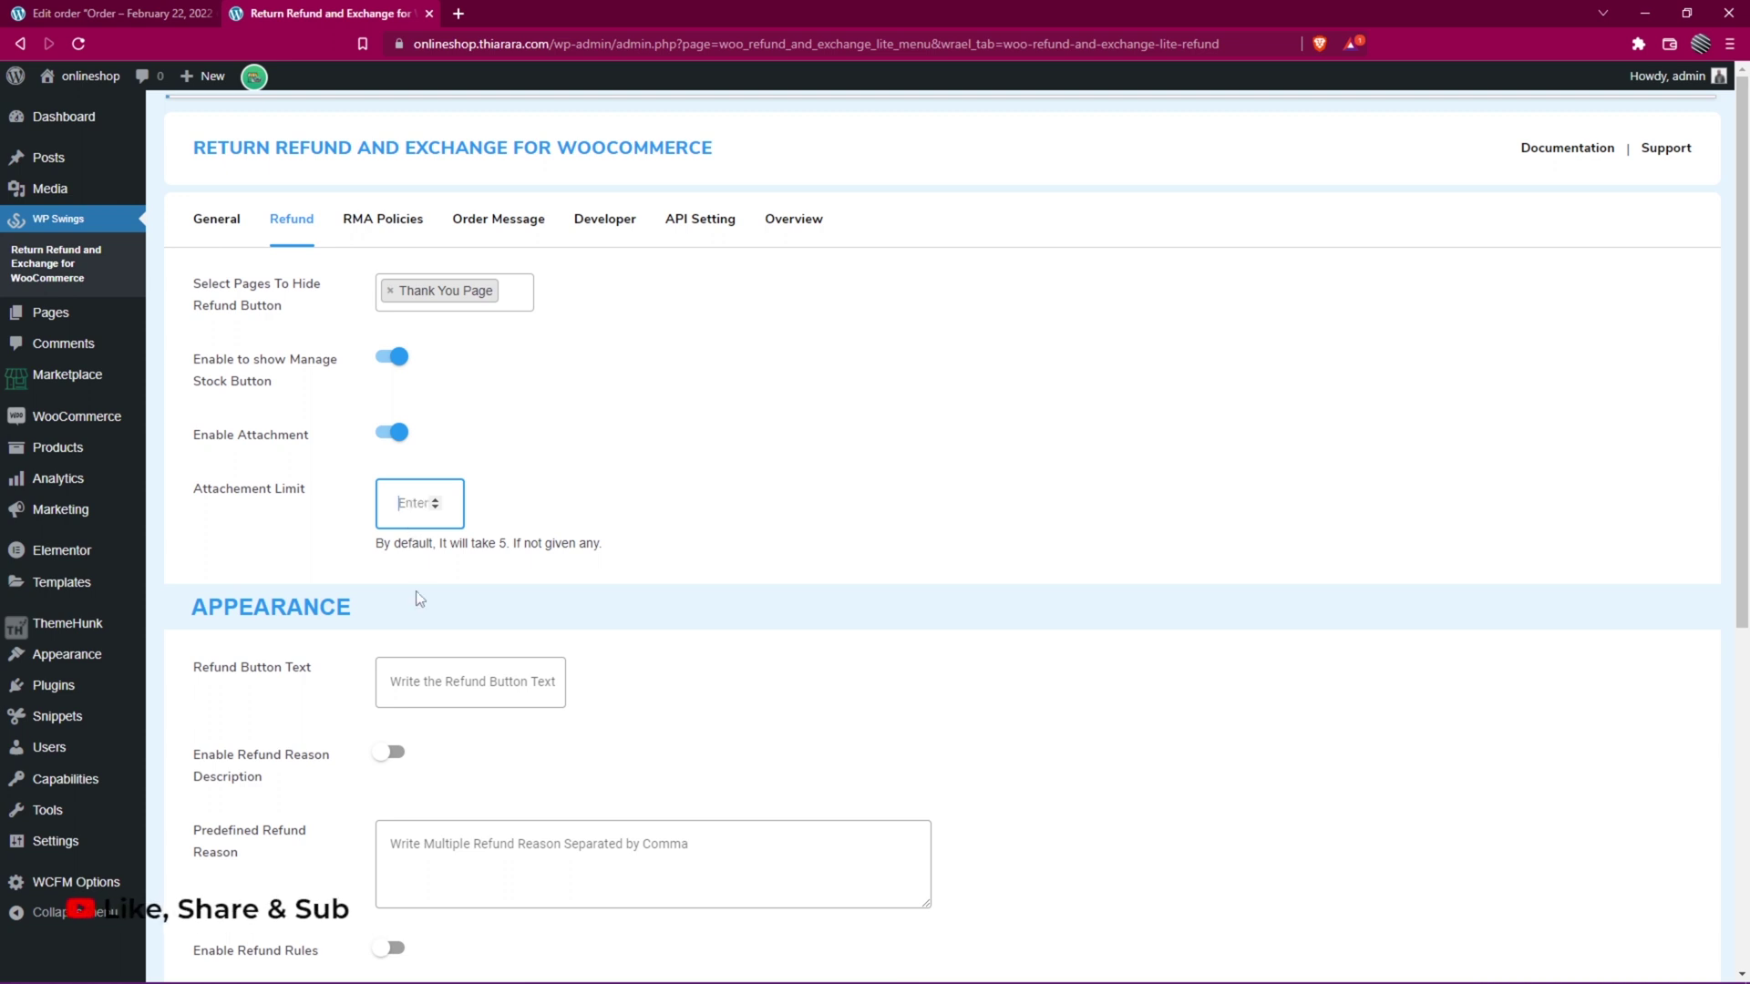
- Check the refund button on the customer's orders list and set the refund button text to "Request Refund"
scroll(304, 672, "down", 3)
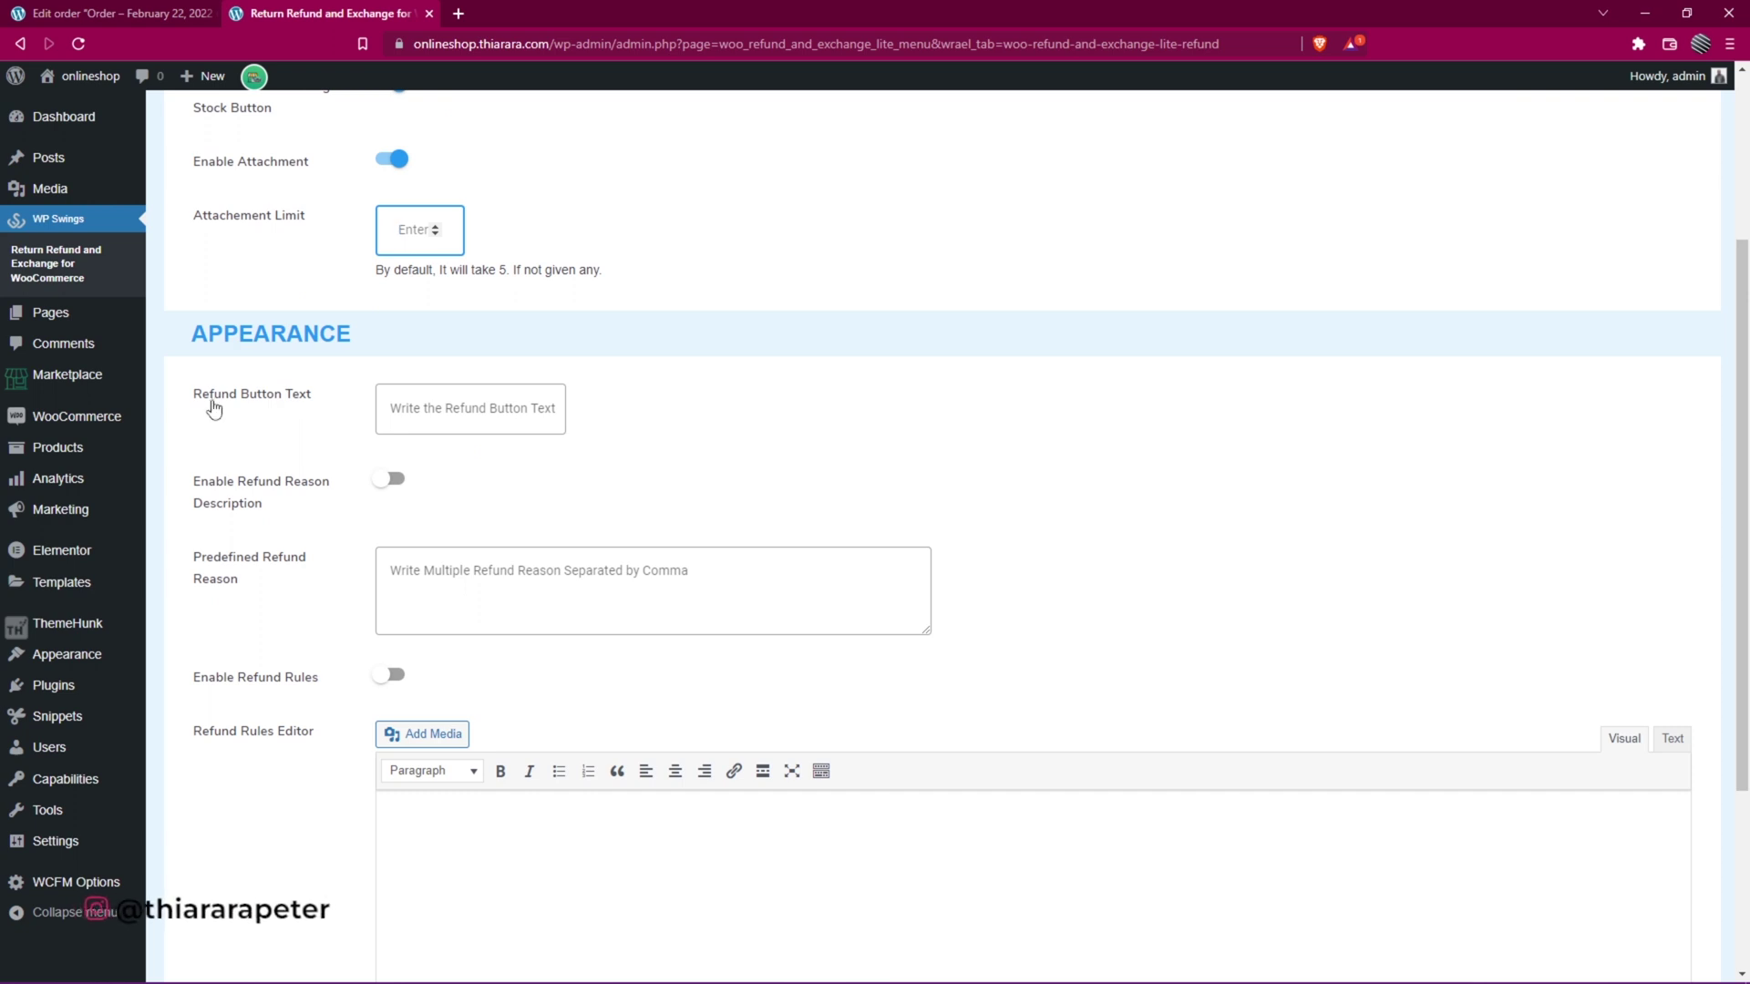
left_click_drag(198, 409, 259, 407)
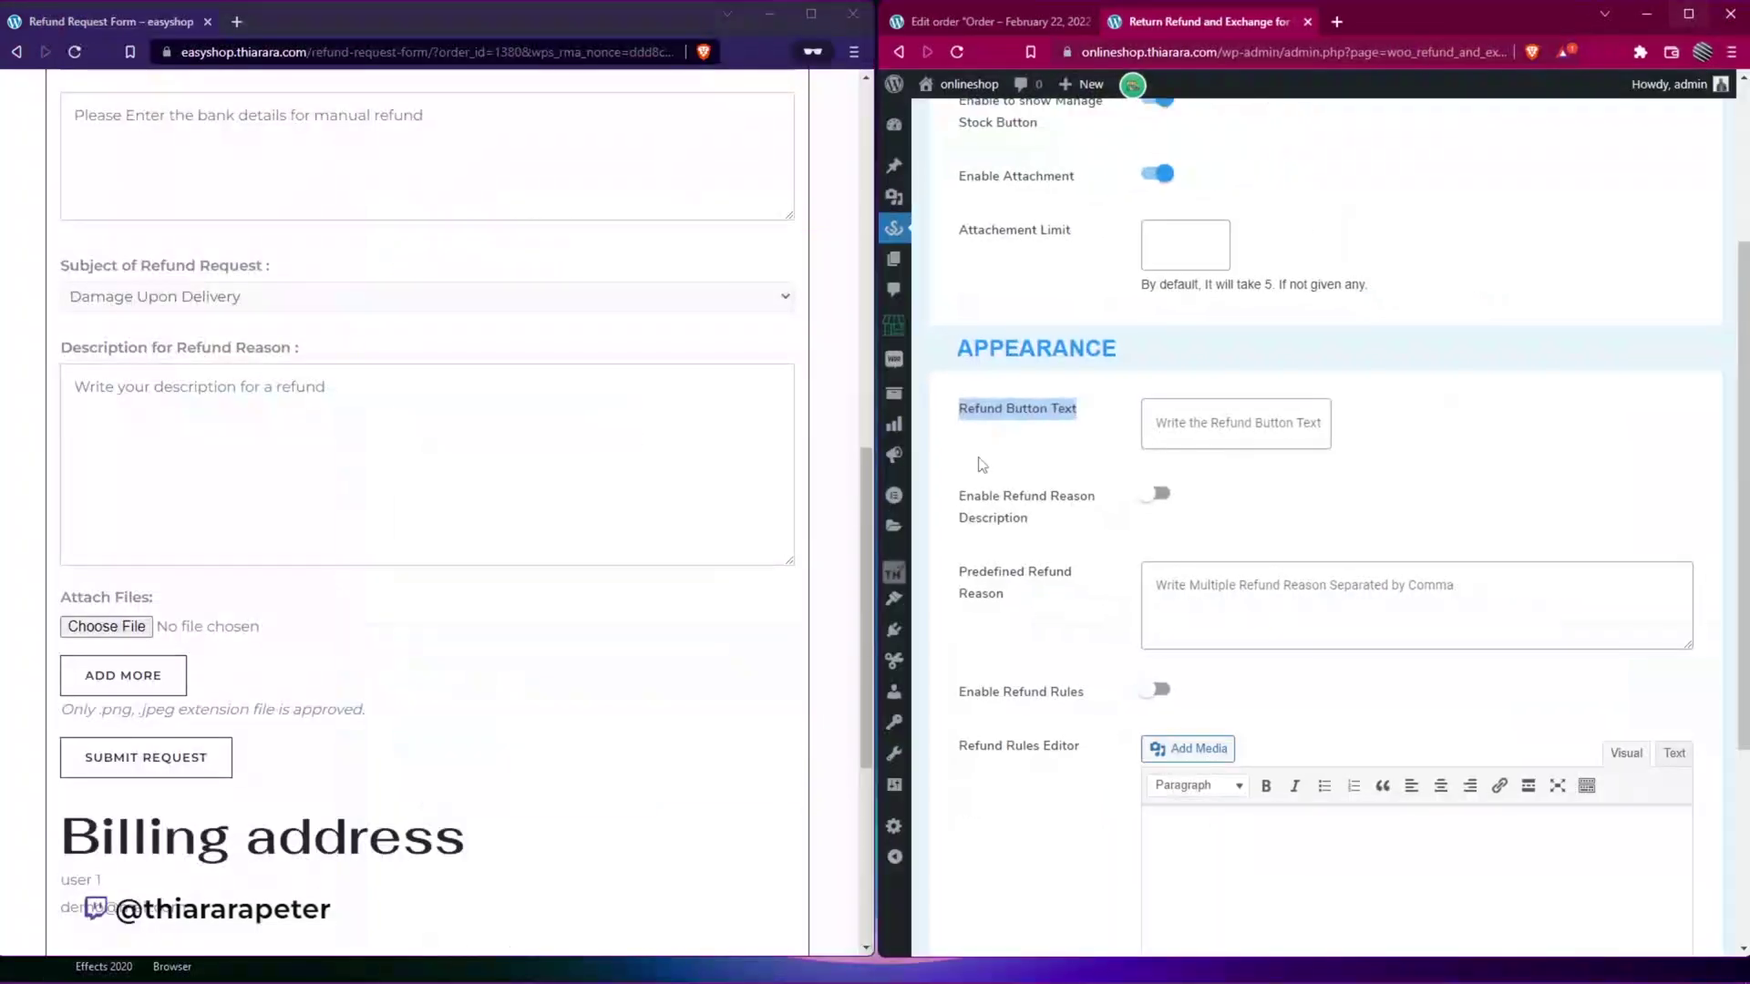
scroll(388, 459, "up", 5)
key("alt+Left")
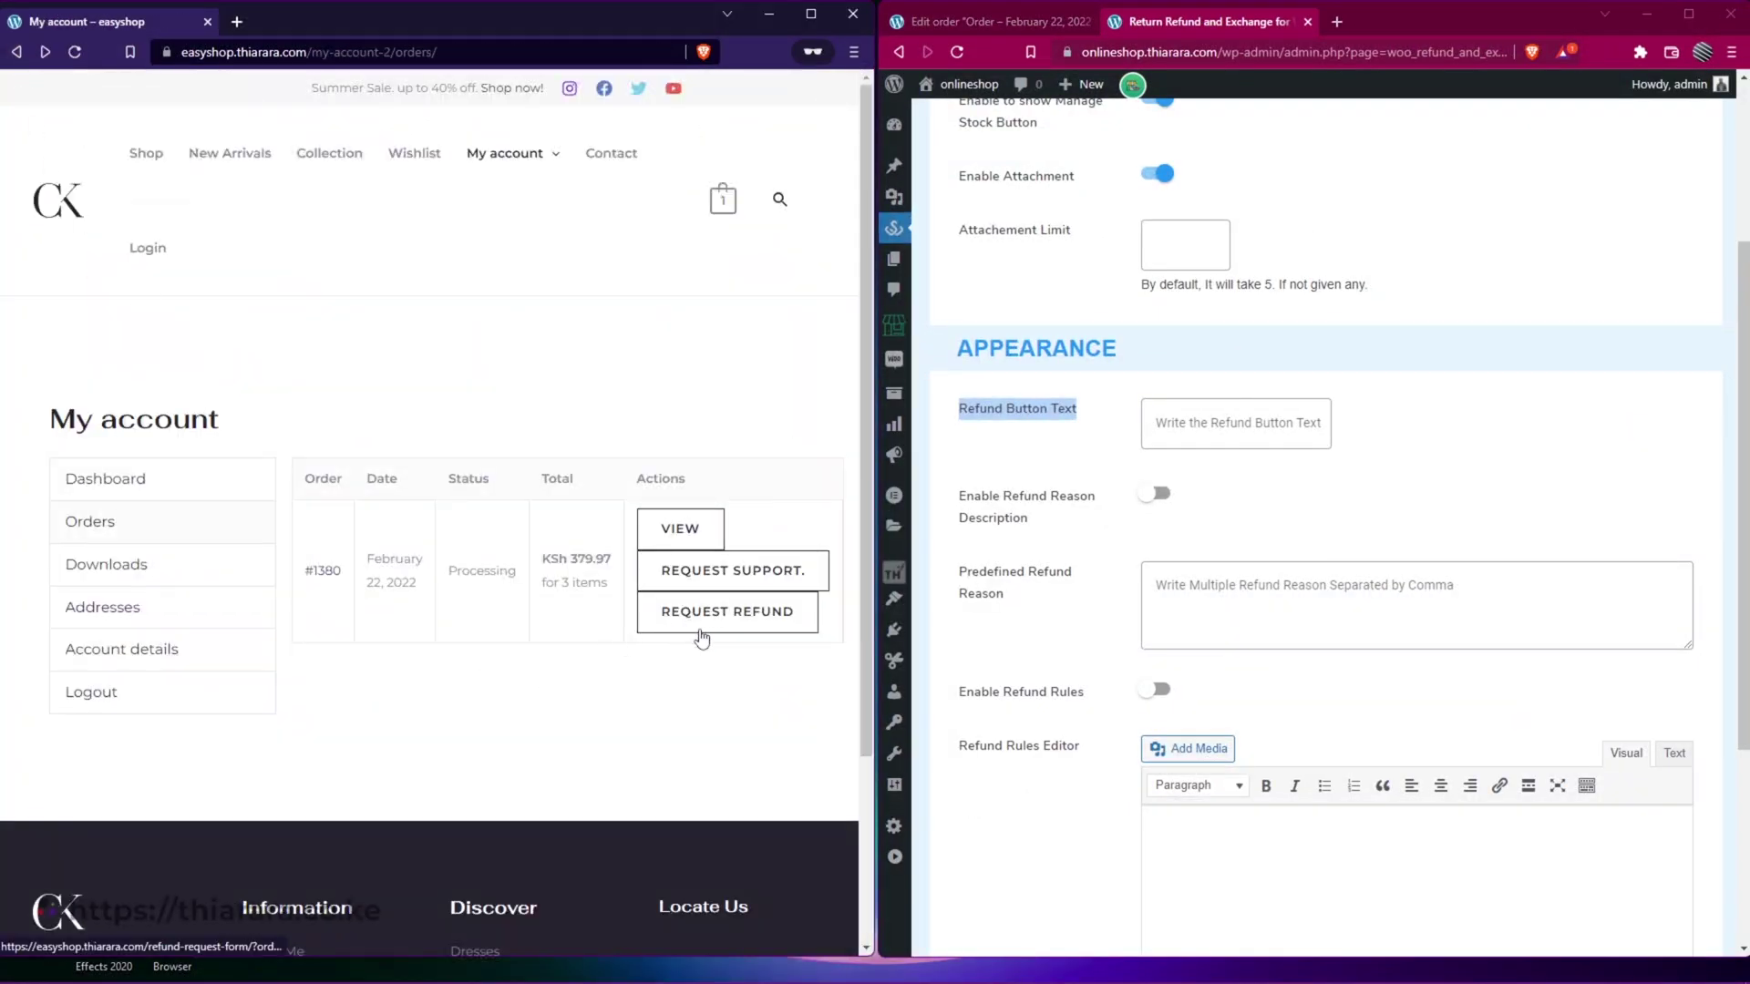
left_click(1157, 432)
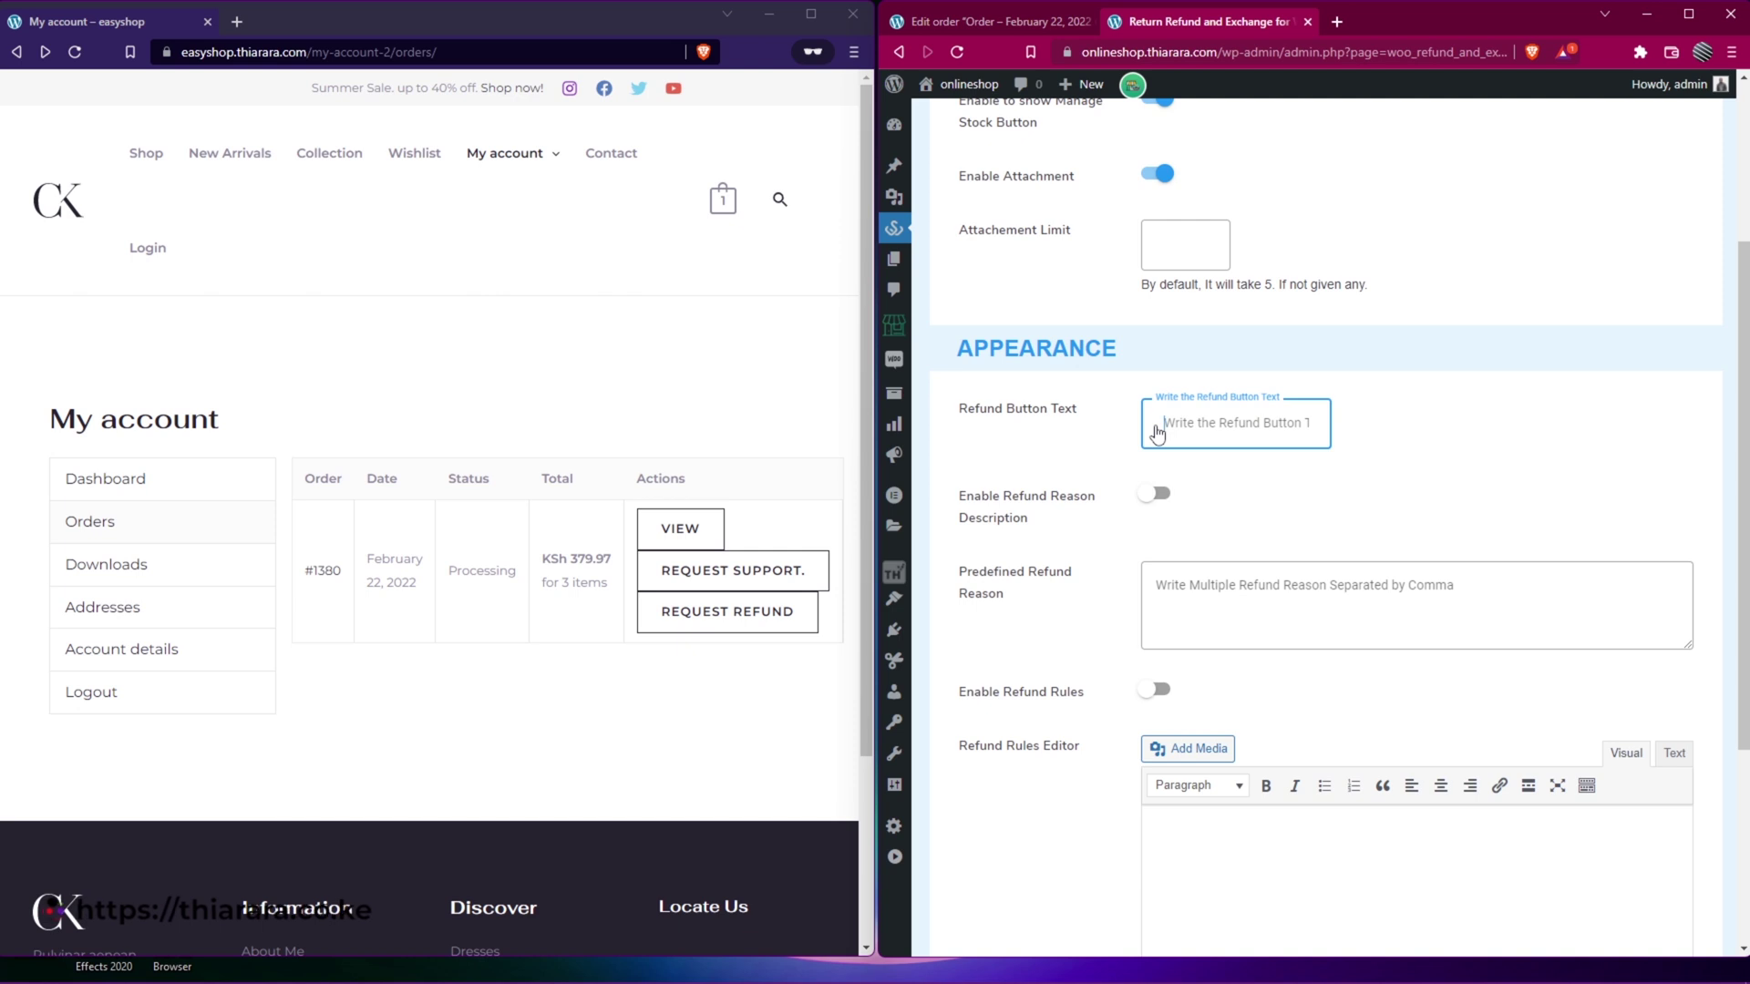
type("Request Refund")
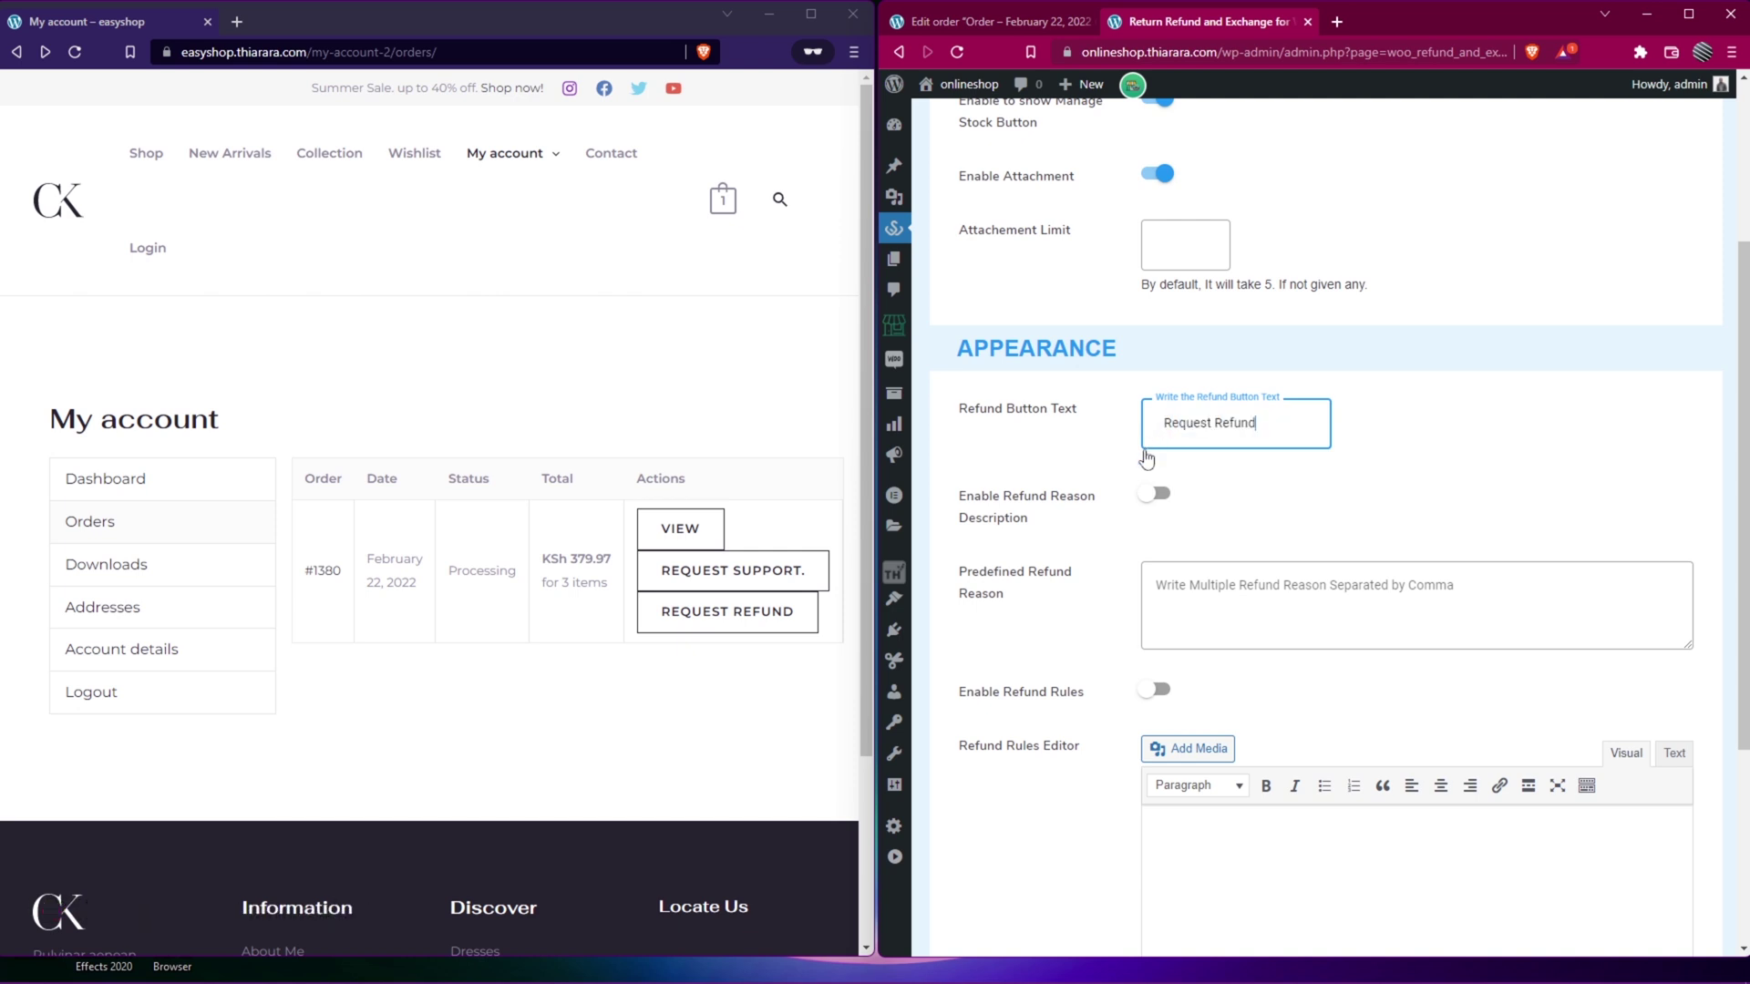
- Enable the refund reason description and check the description area and subject choices on the customer's refund request form
left_click(703, 618)
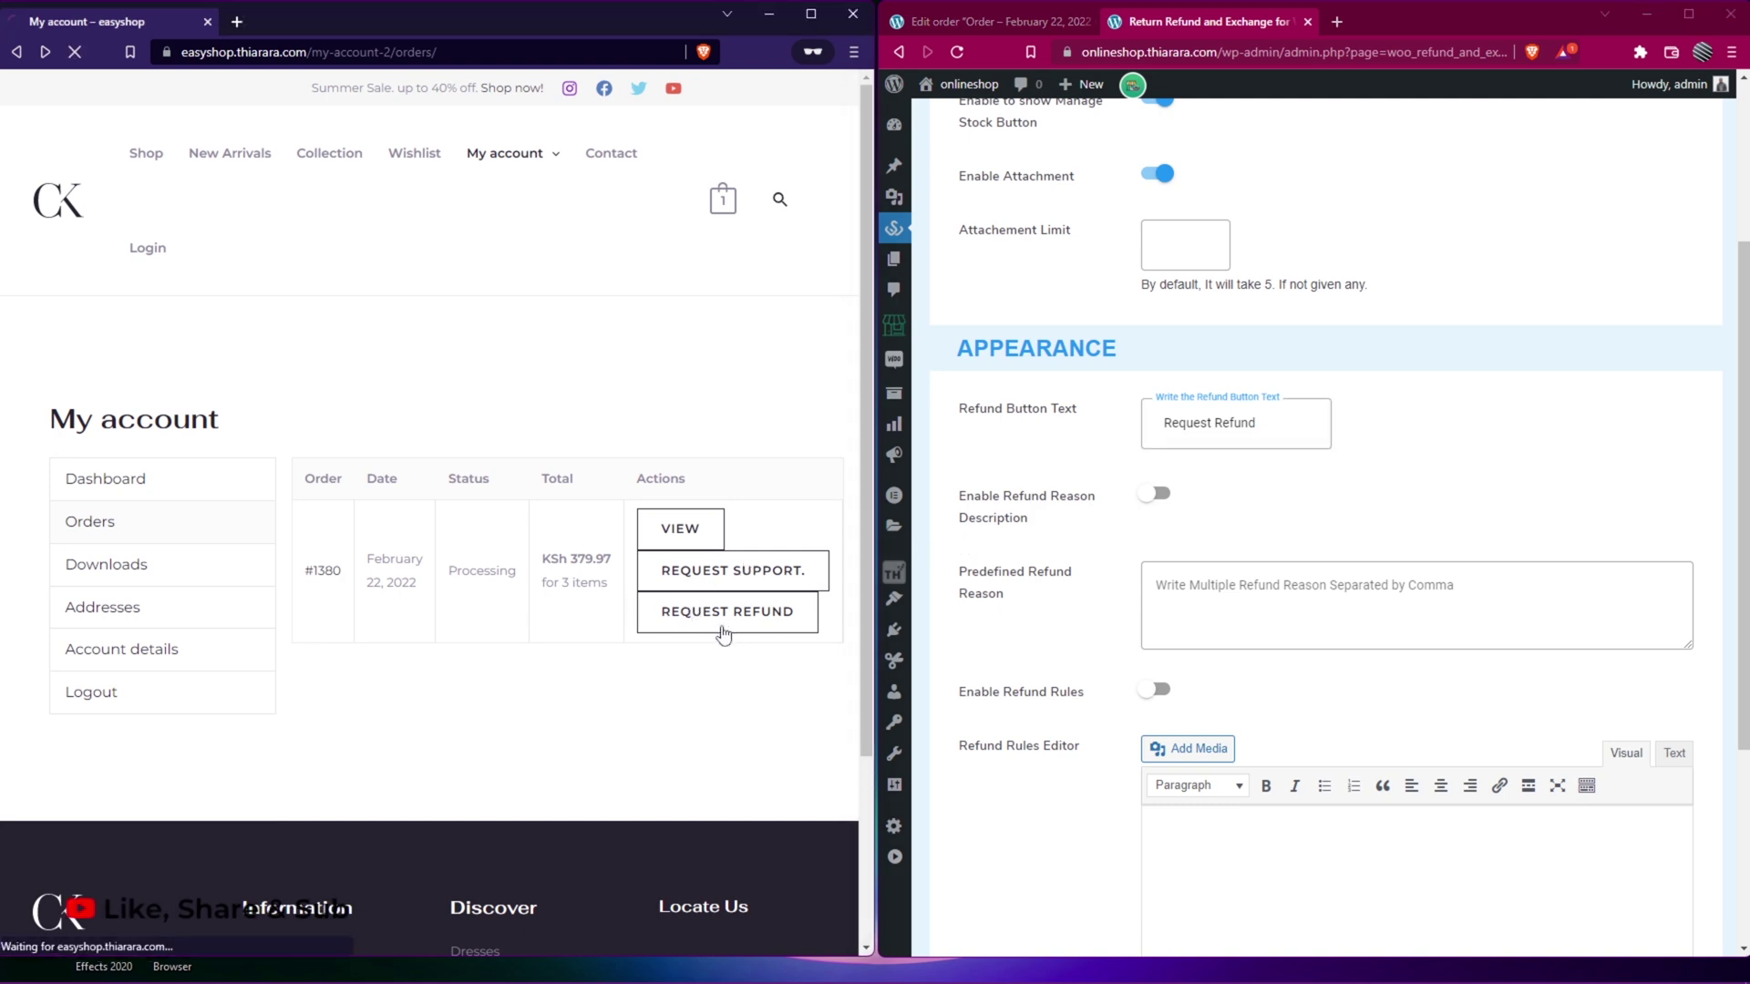
left_click(1157, 494)
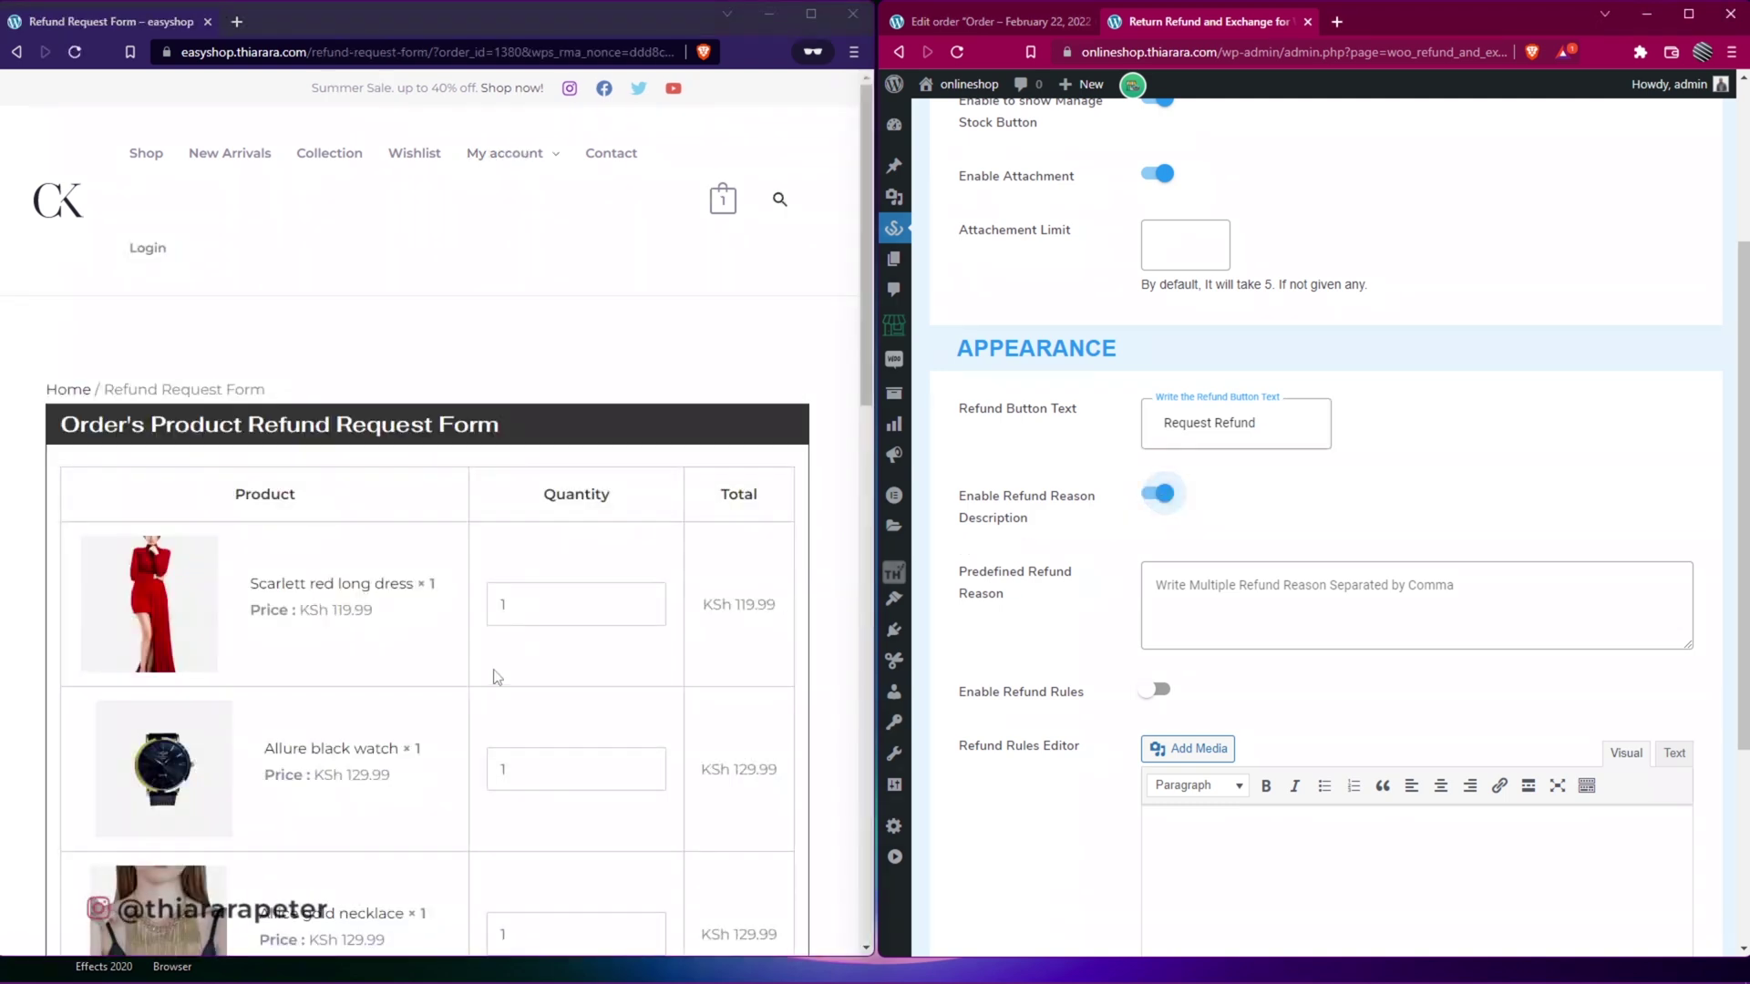
scroll(492, 699, "down", 10)
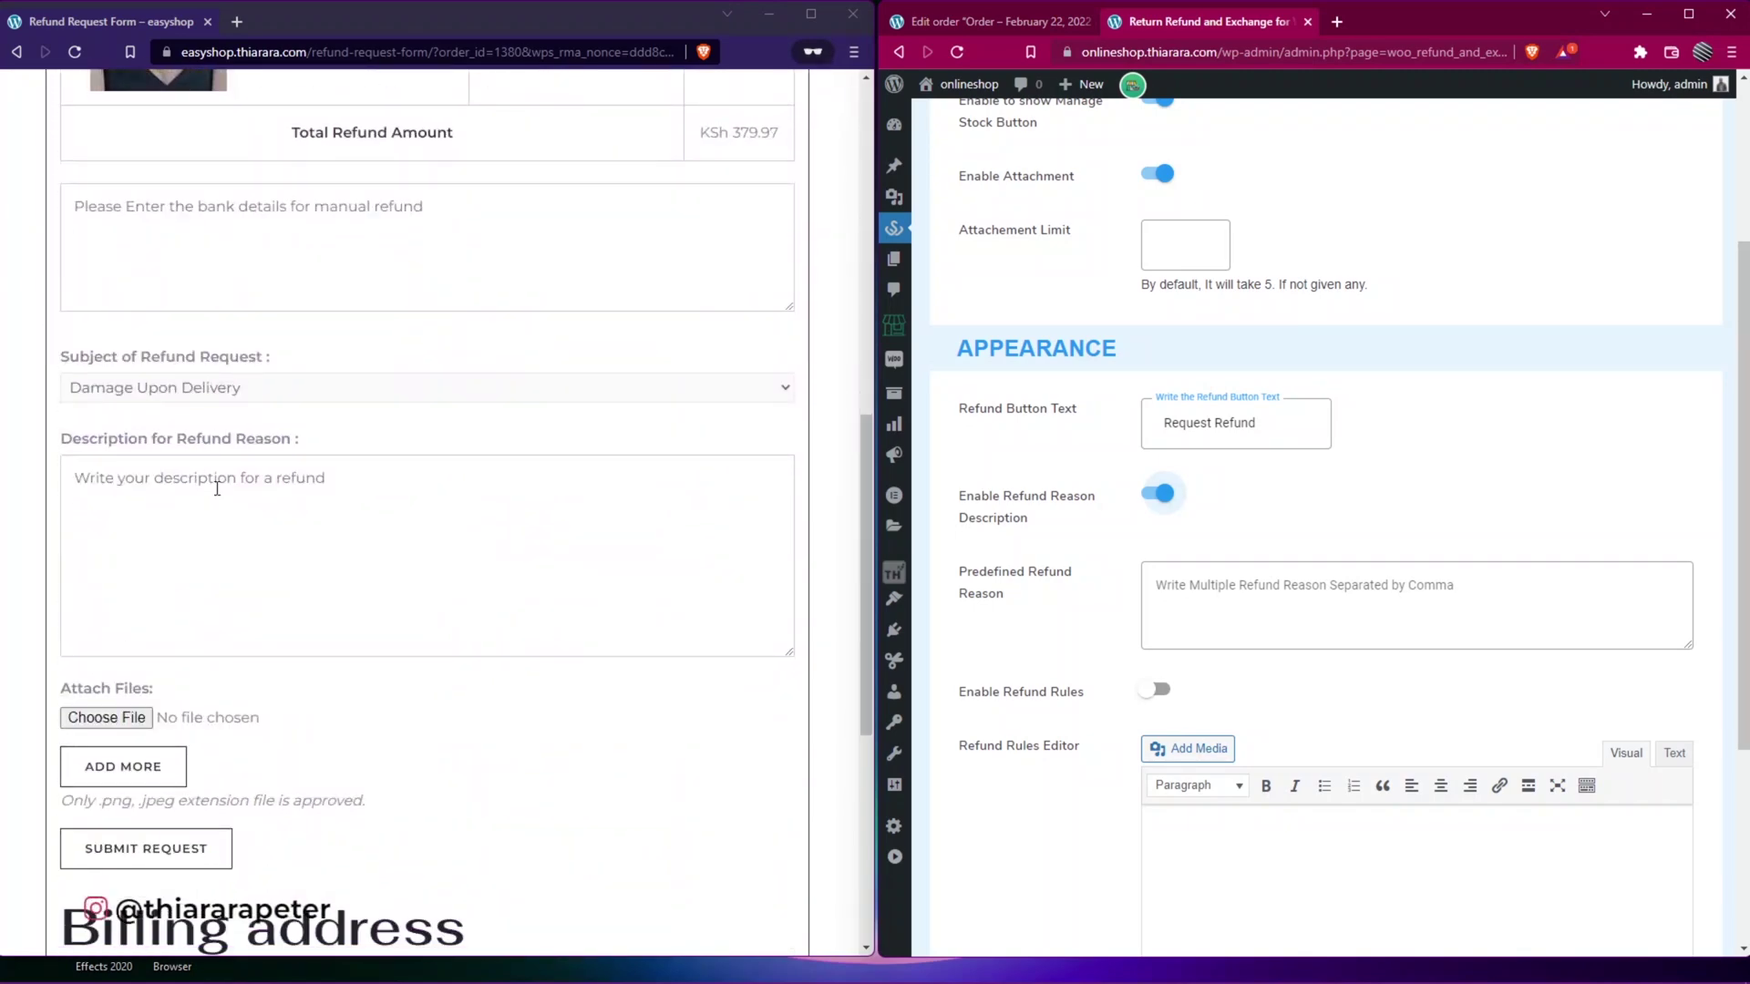
left_click(1171, 590)
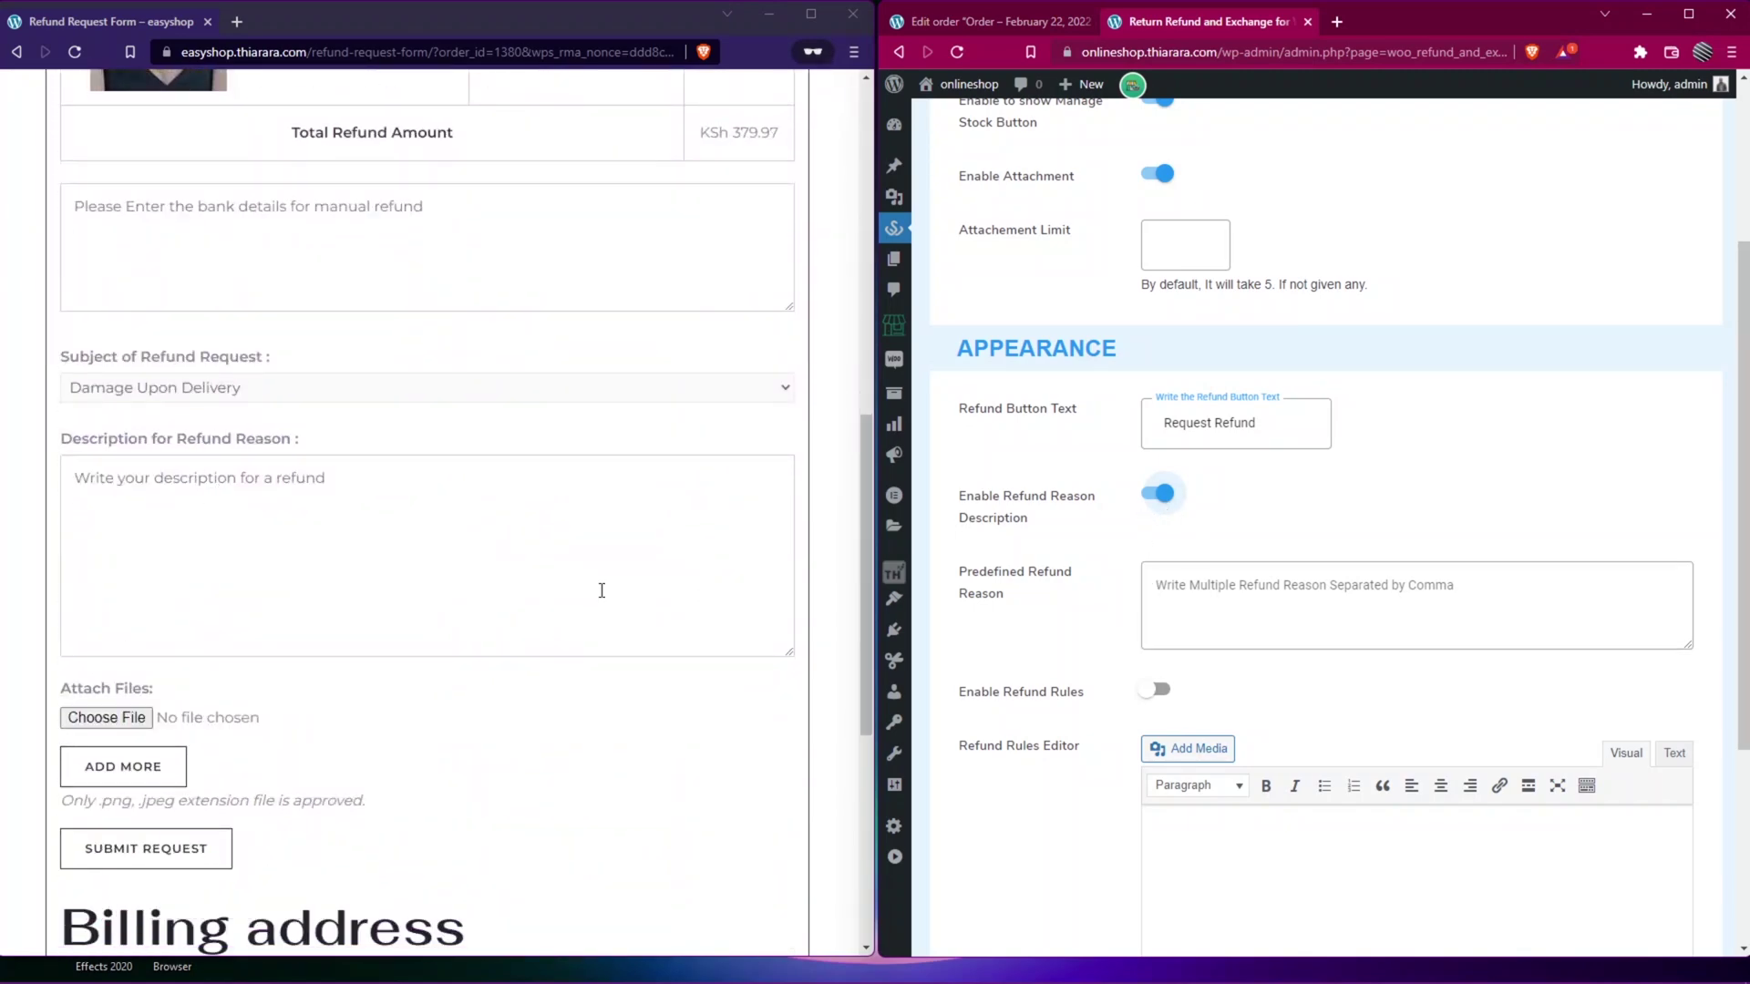
left_click(239, 390)
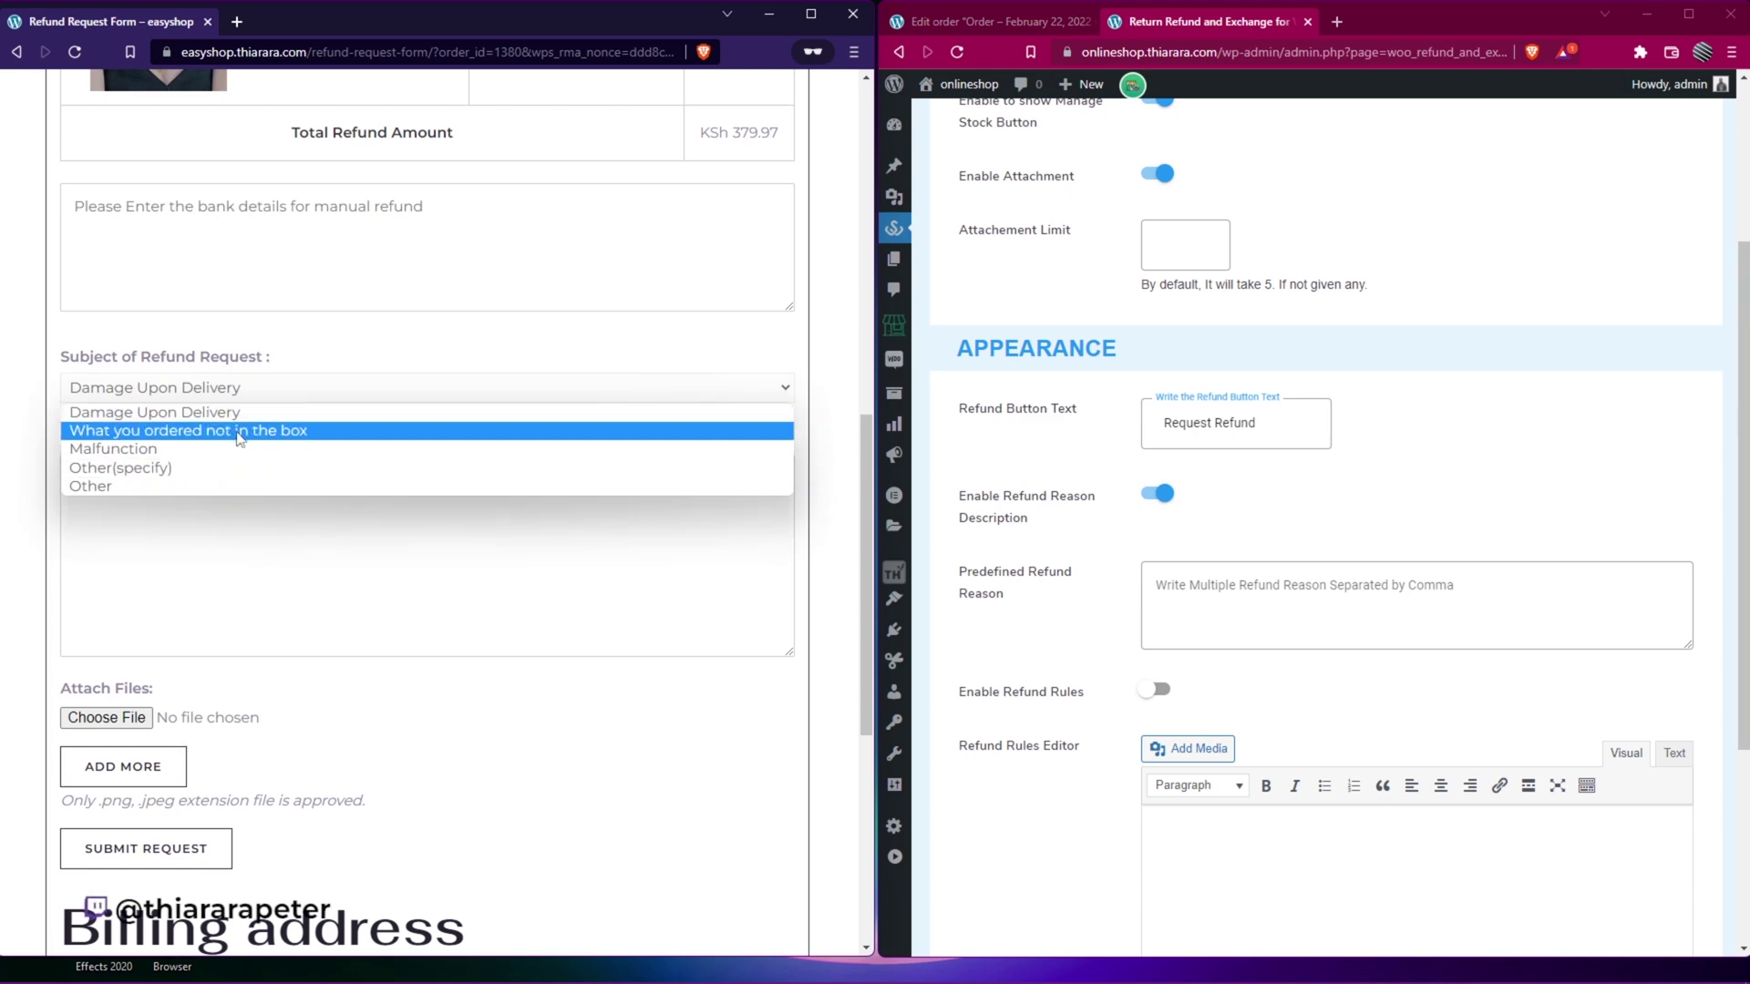
- Enter the predefined refund reasons "Damage on Delivery, Malfunction, No delivery was done" in the maximized settings page, correcting the misspelled words
left_click(1693, 26)
left_click(1689, 15)
left_click(429, 571)
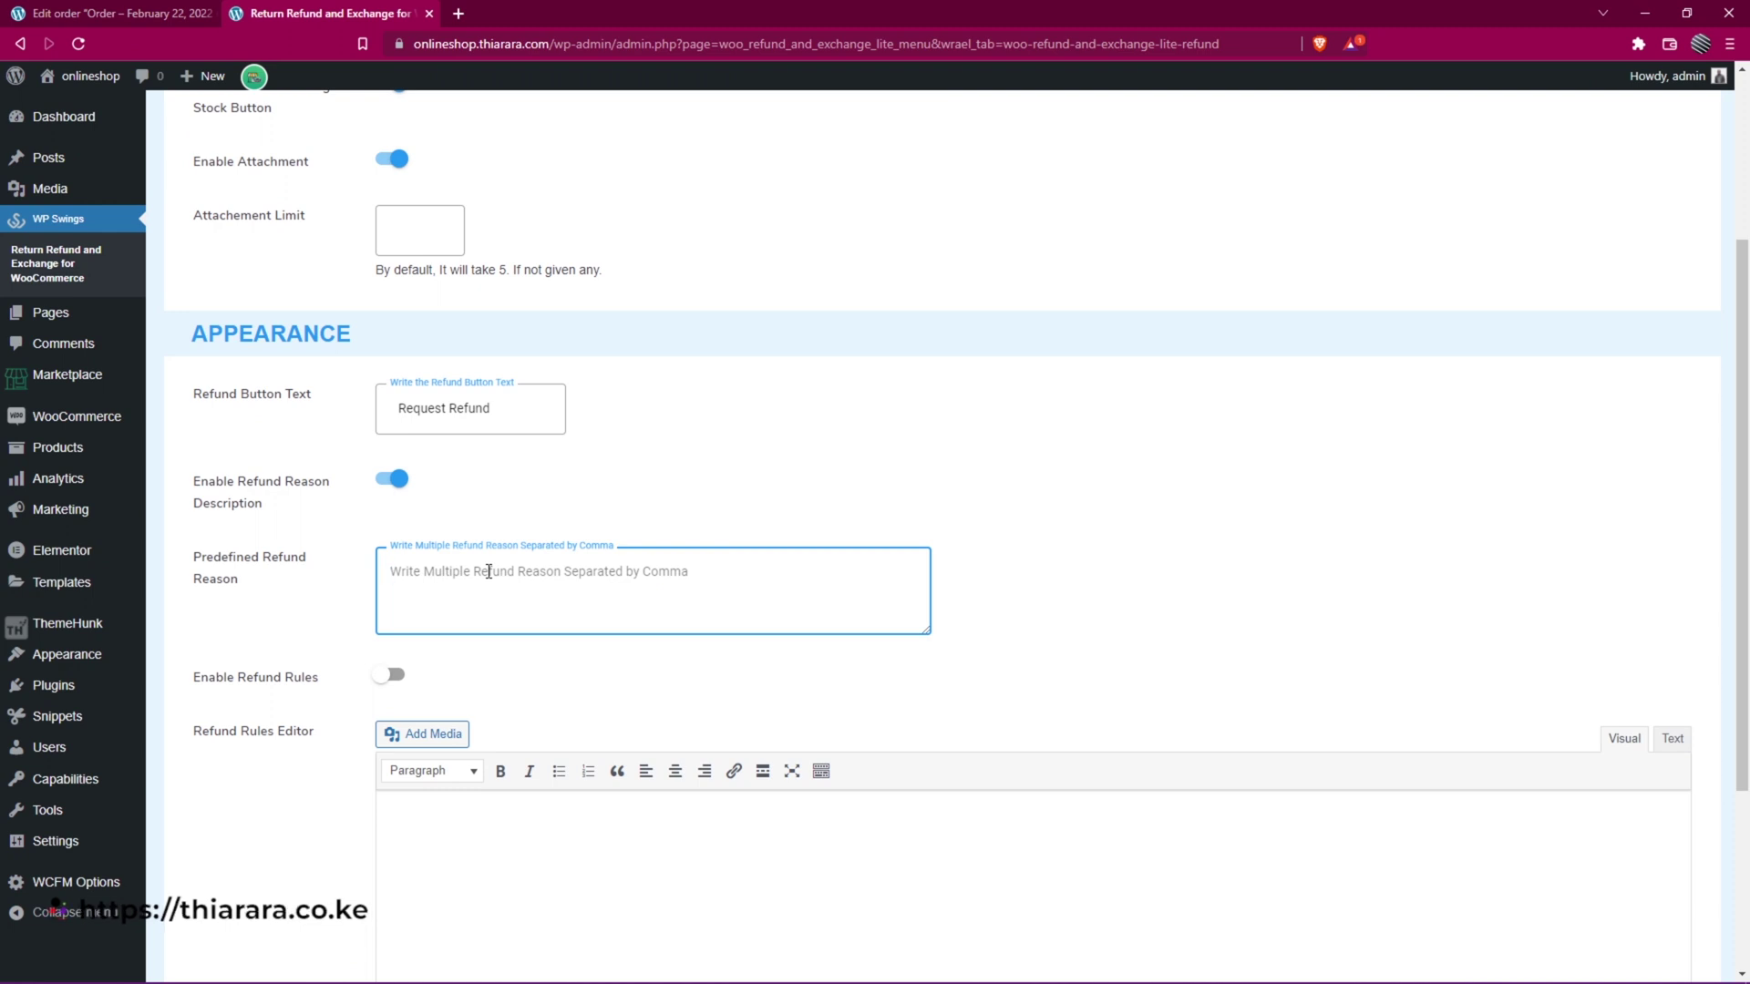
type("Damage on Delivery")
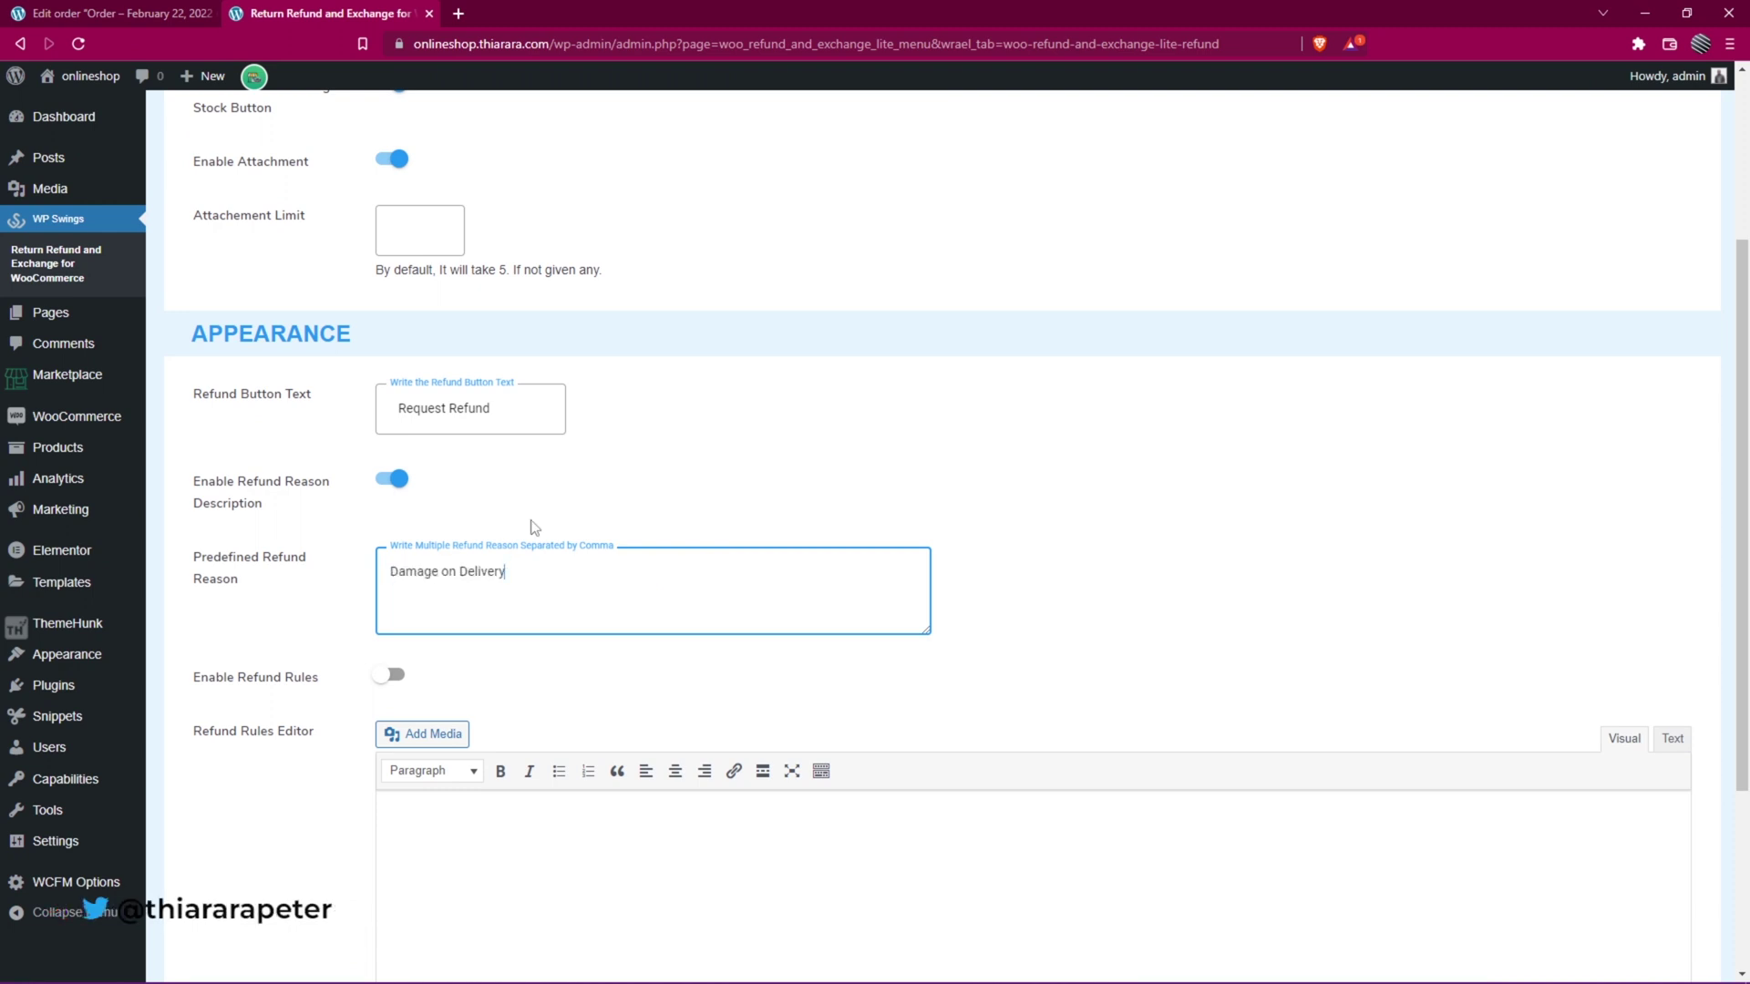
type(",")
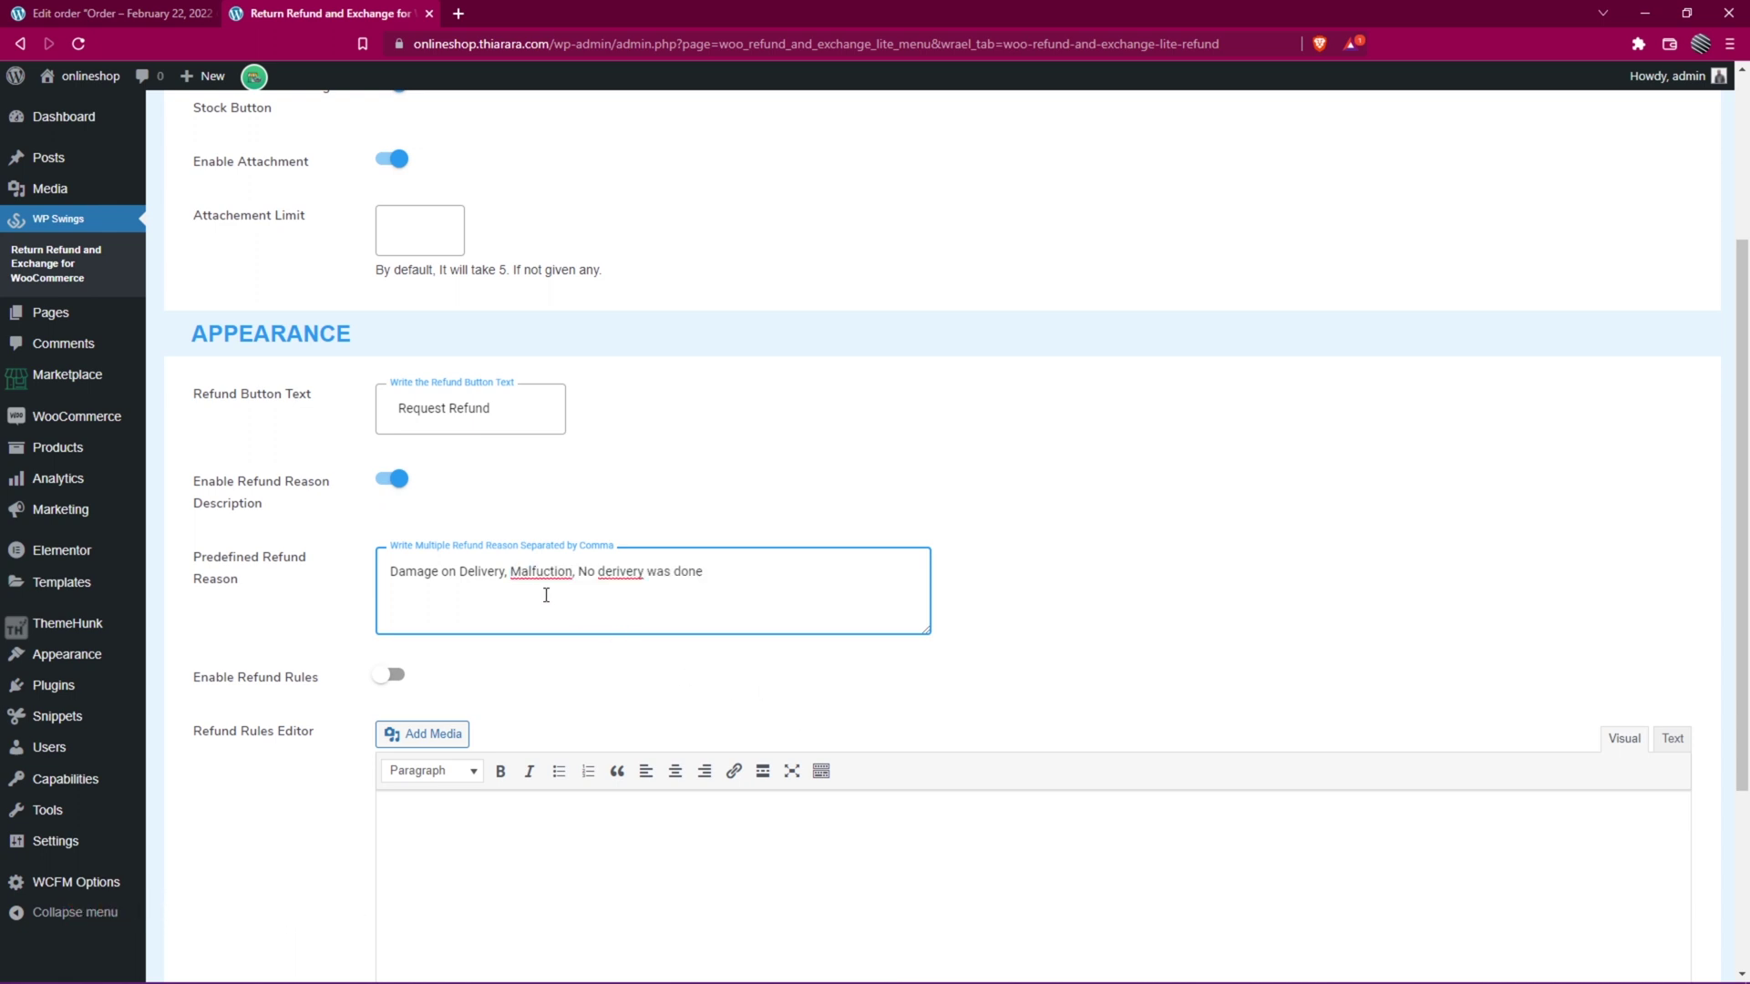
right_click(552, 575)
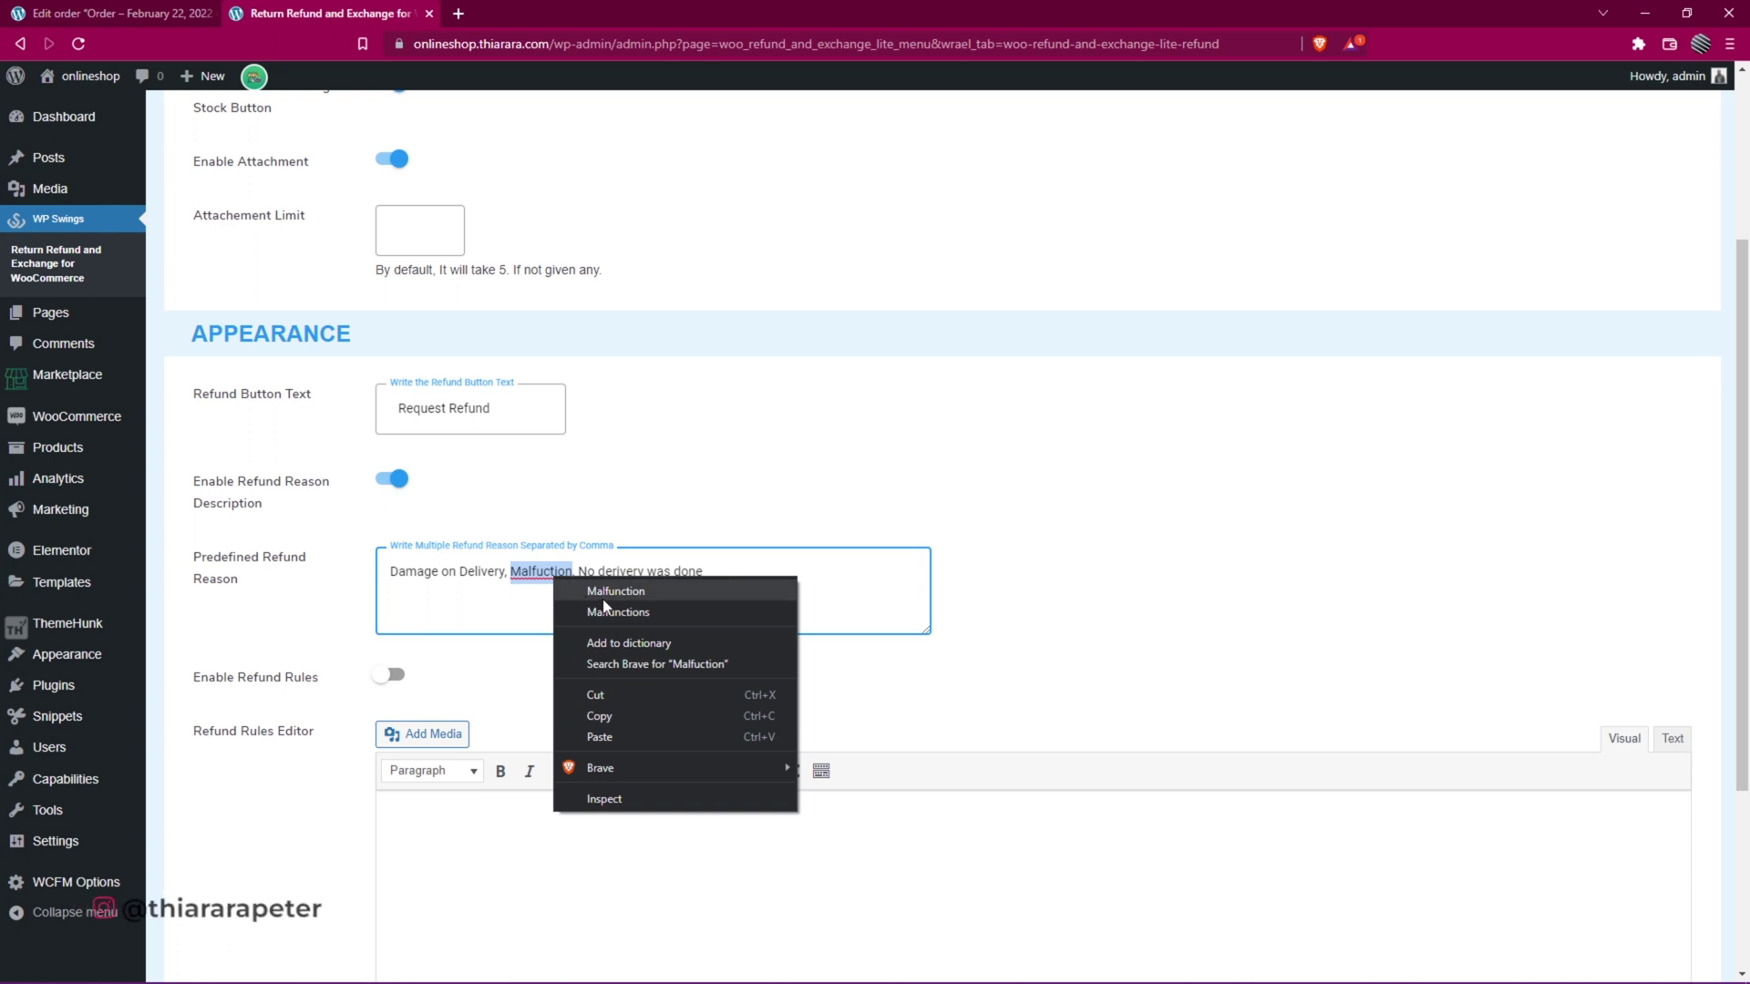
left_click(604, 594)
right_click(616, 575)
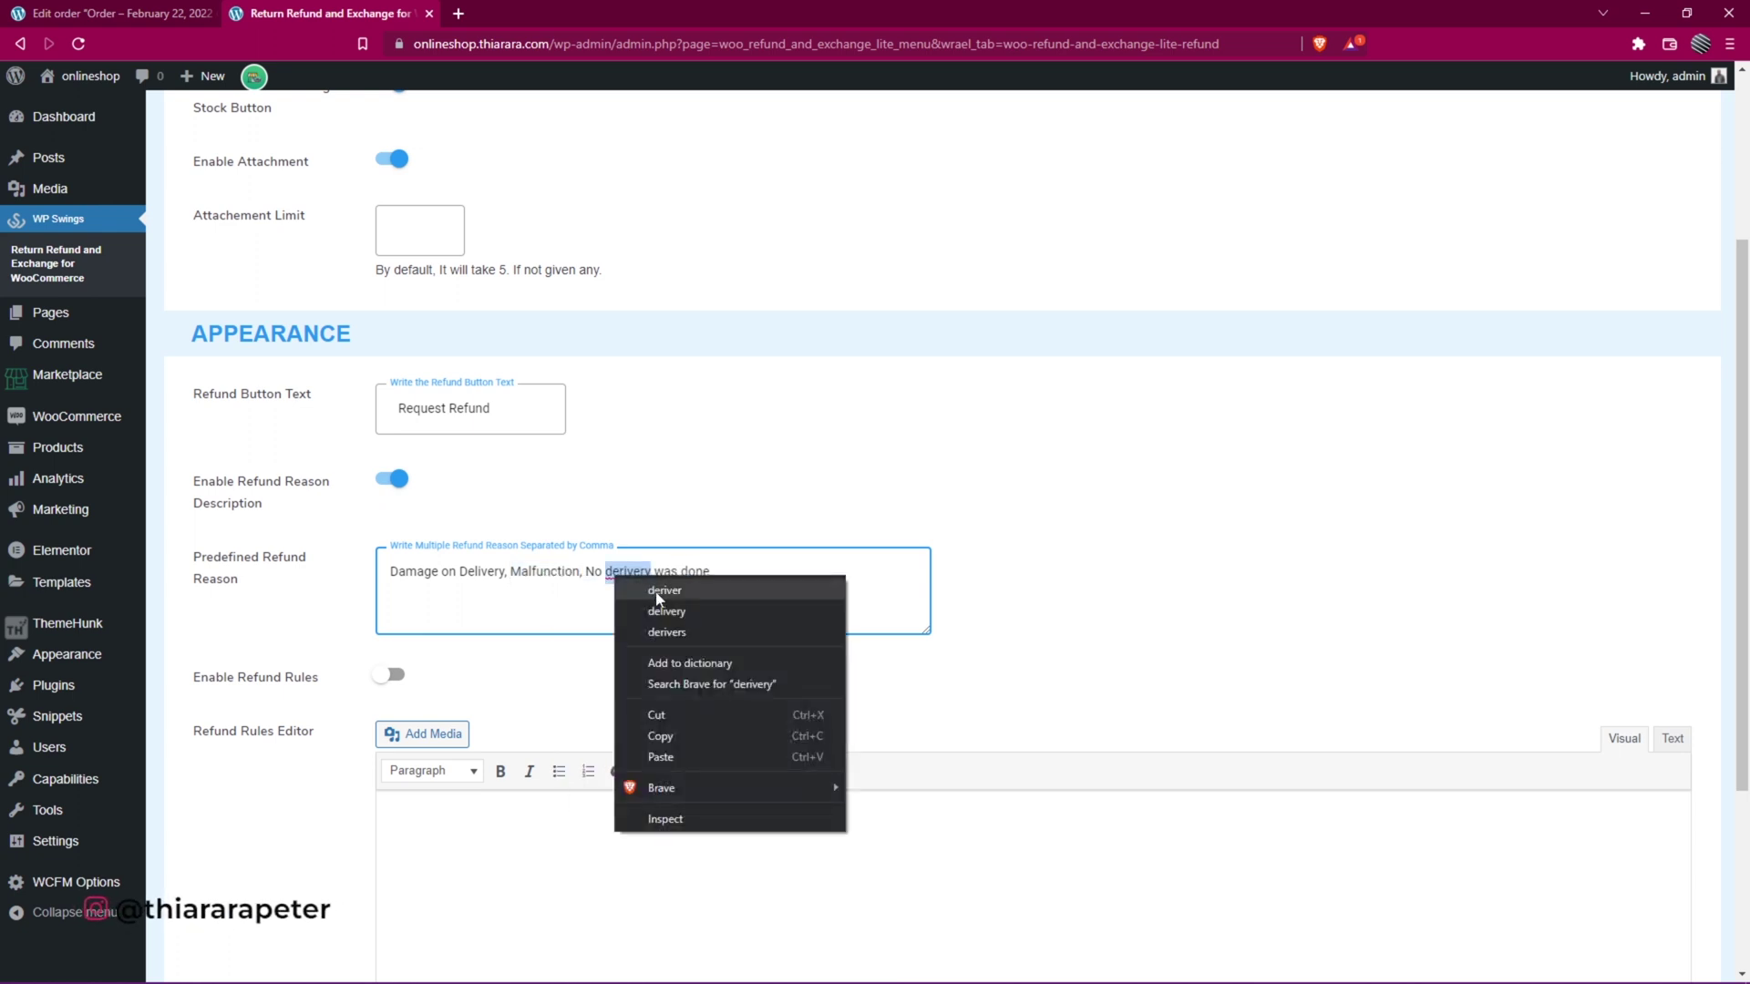
left_click(689, 609)
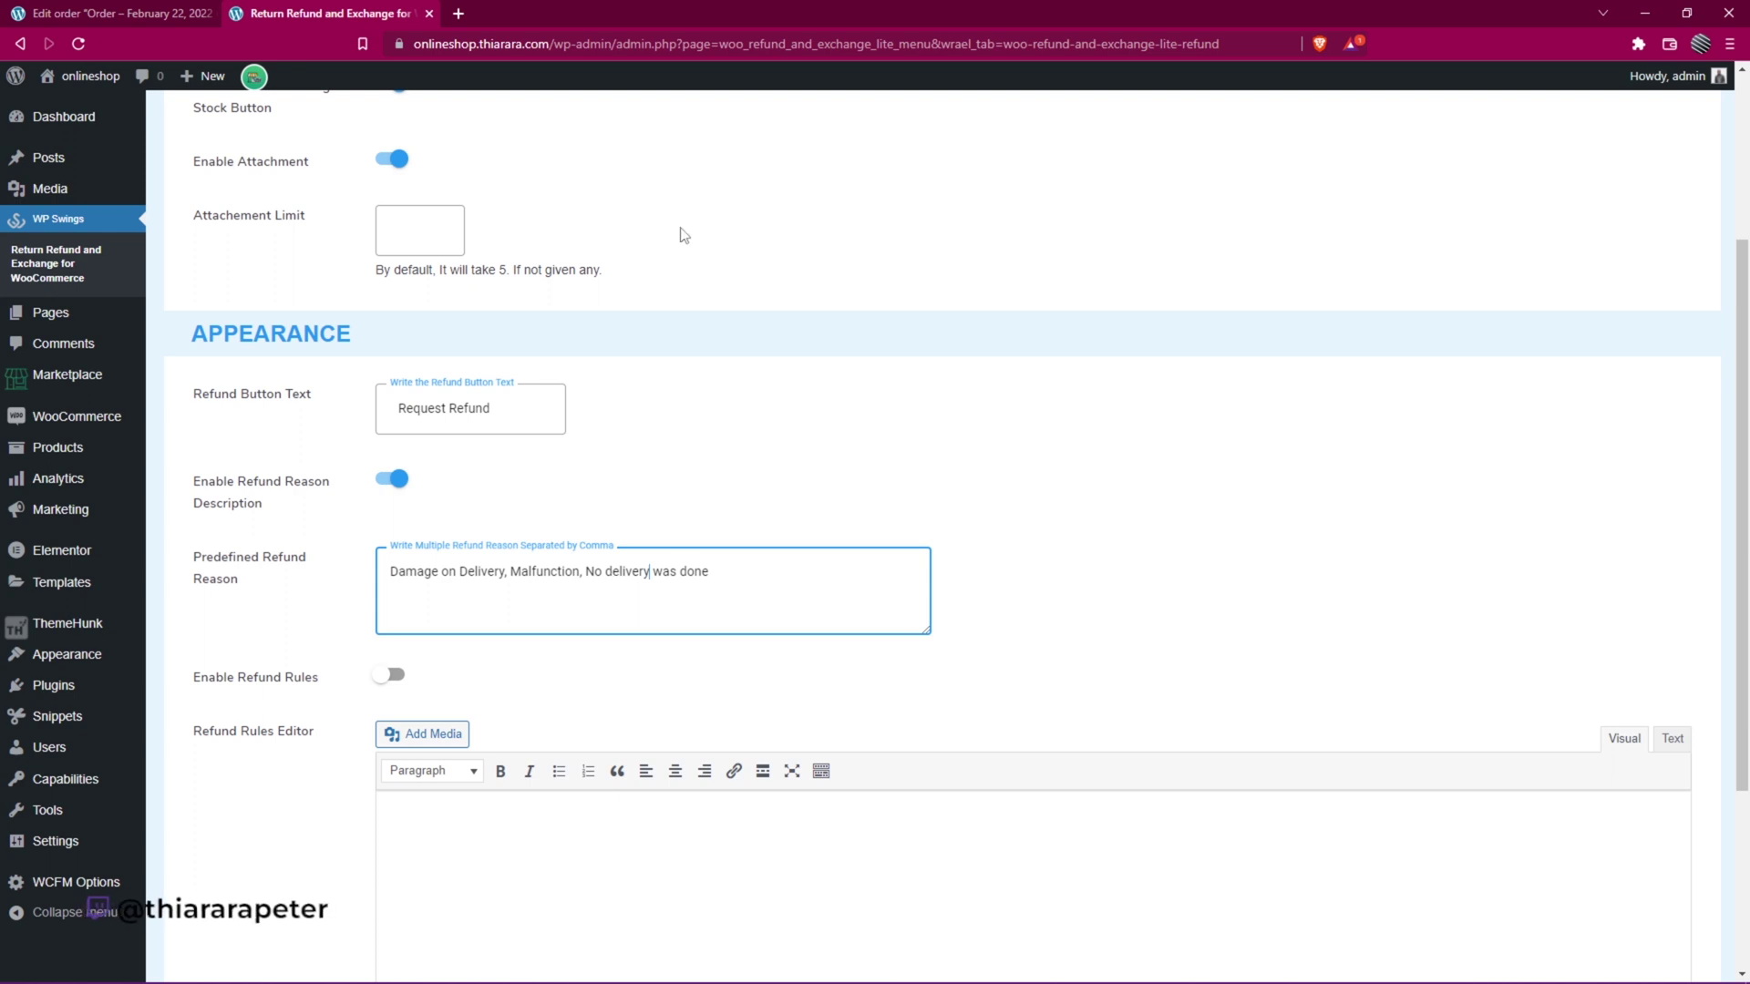
- Compare the predefined refund reasons with the subject choices on the customer's refund form, and return to the maximized settings page
left_click(1686, 11)
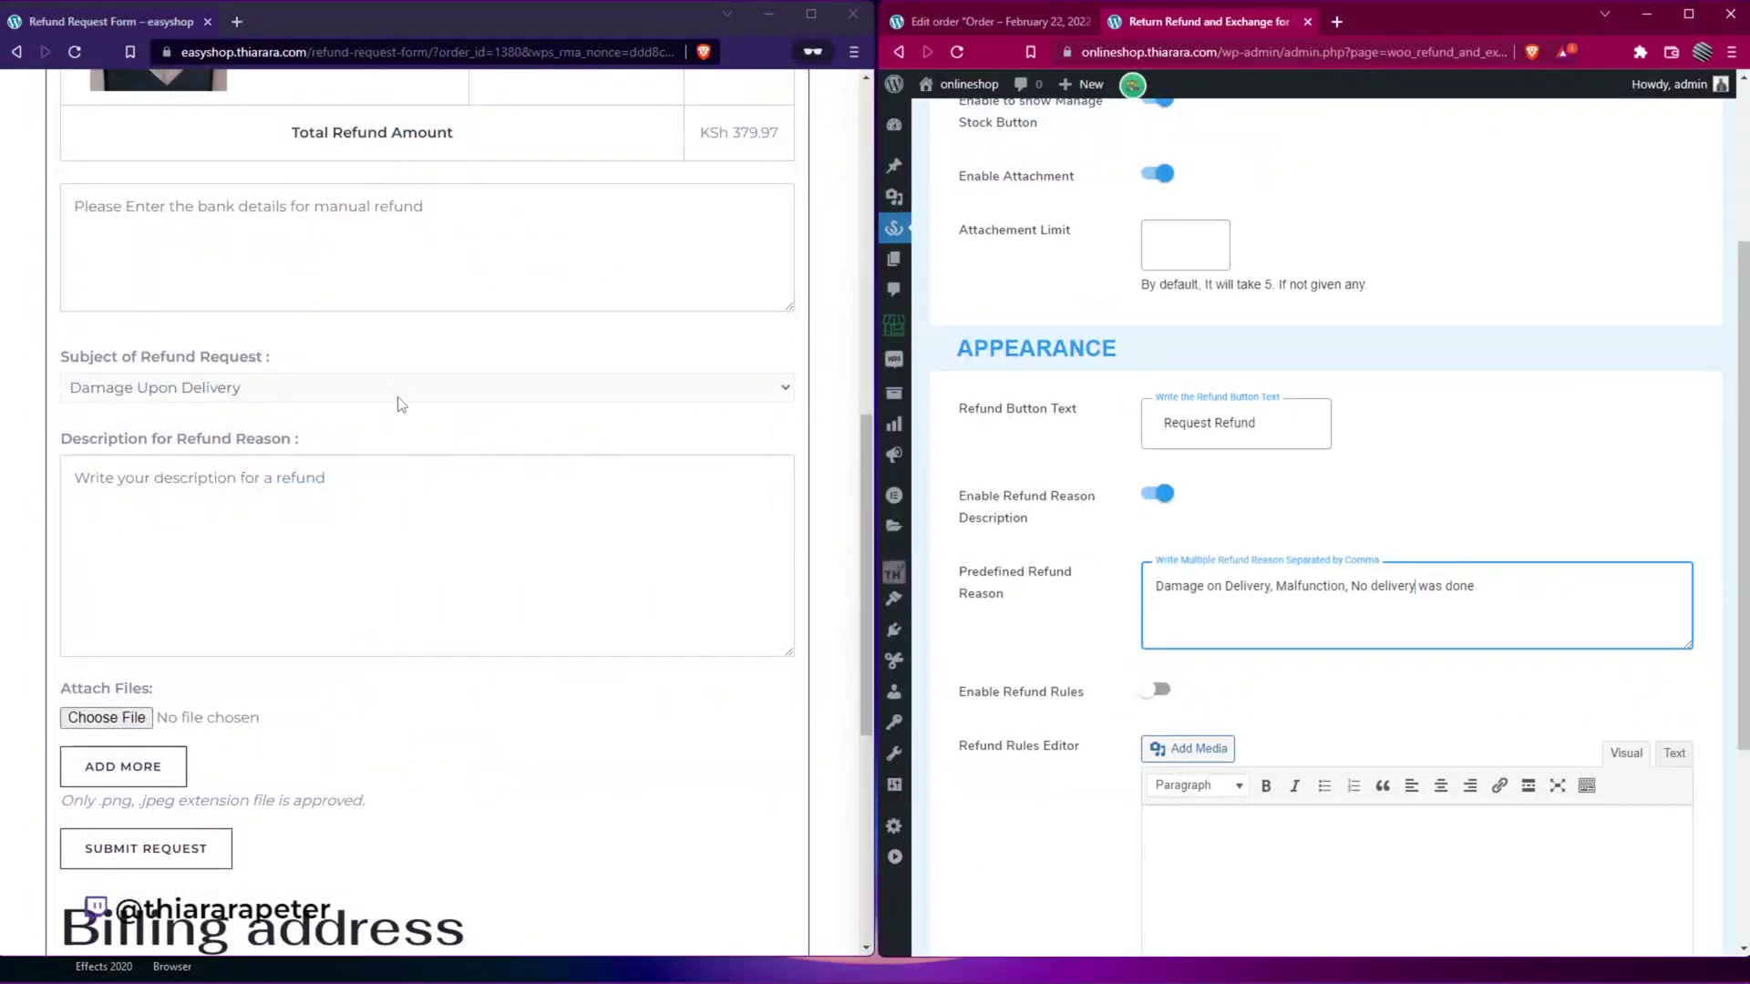
left_click(394, 387)
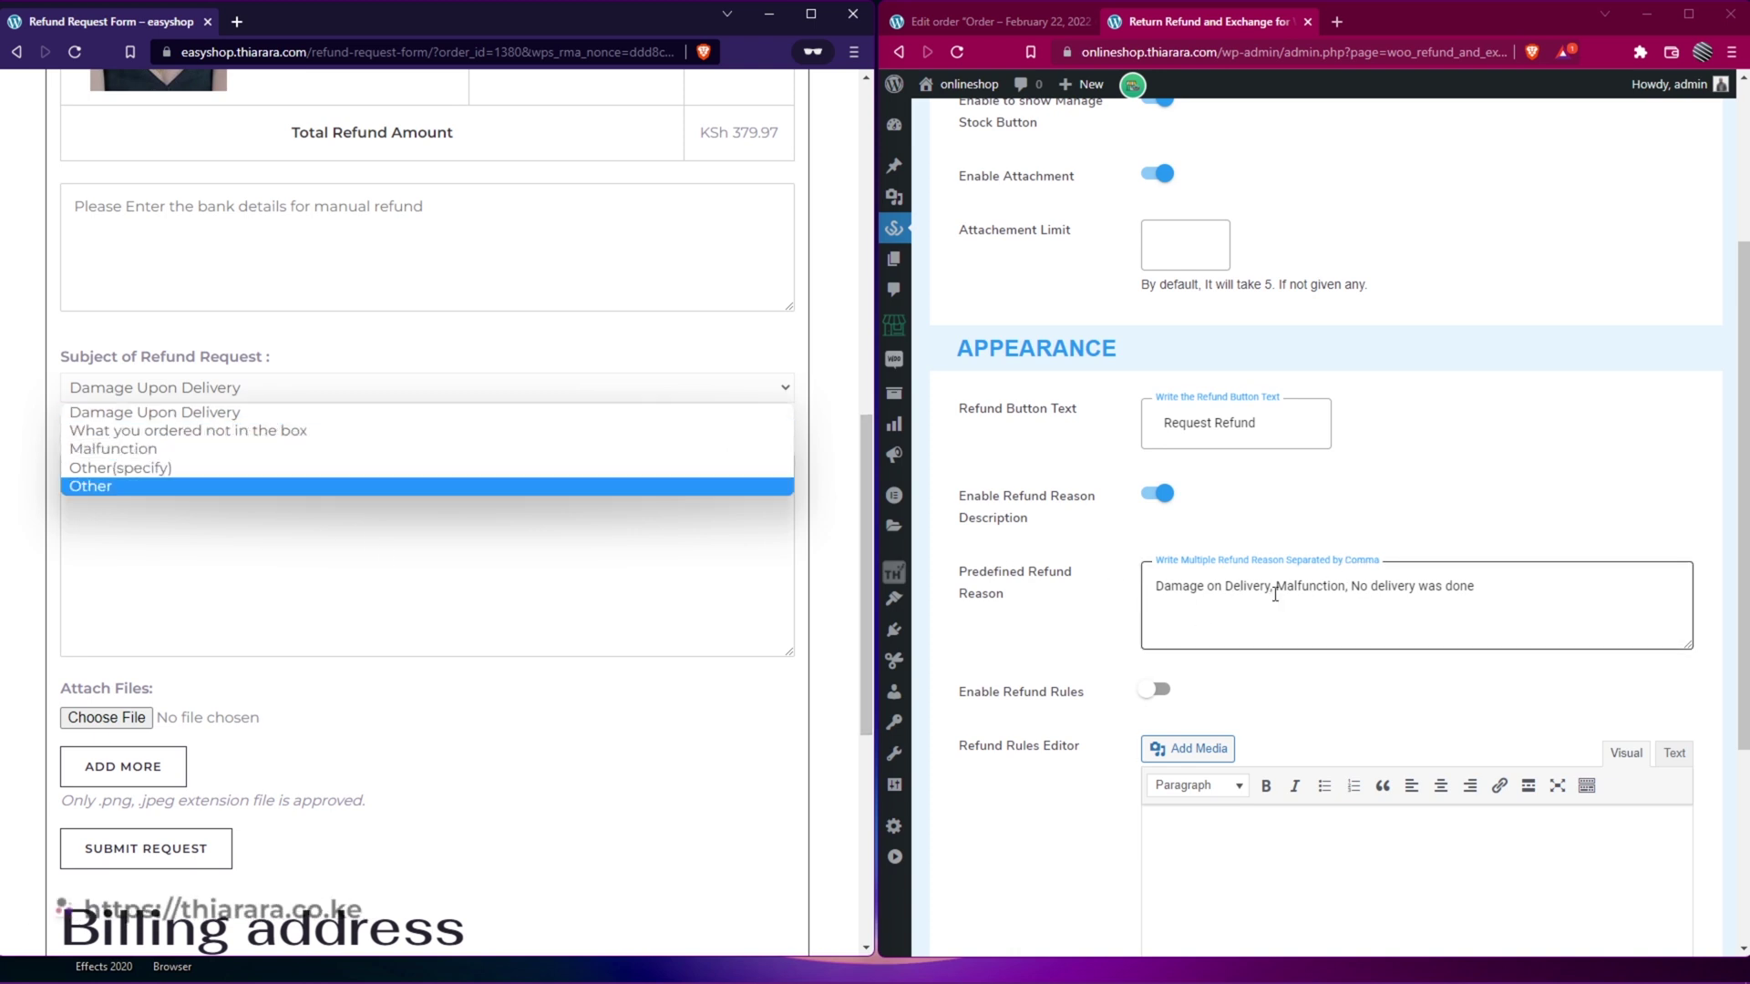
left_click(1681, 16)
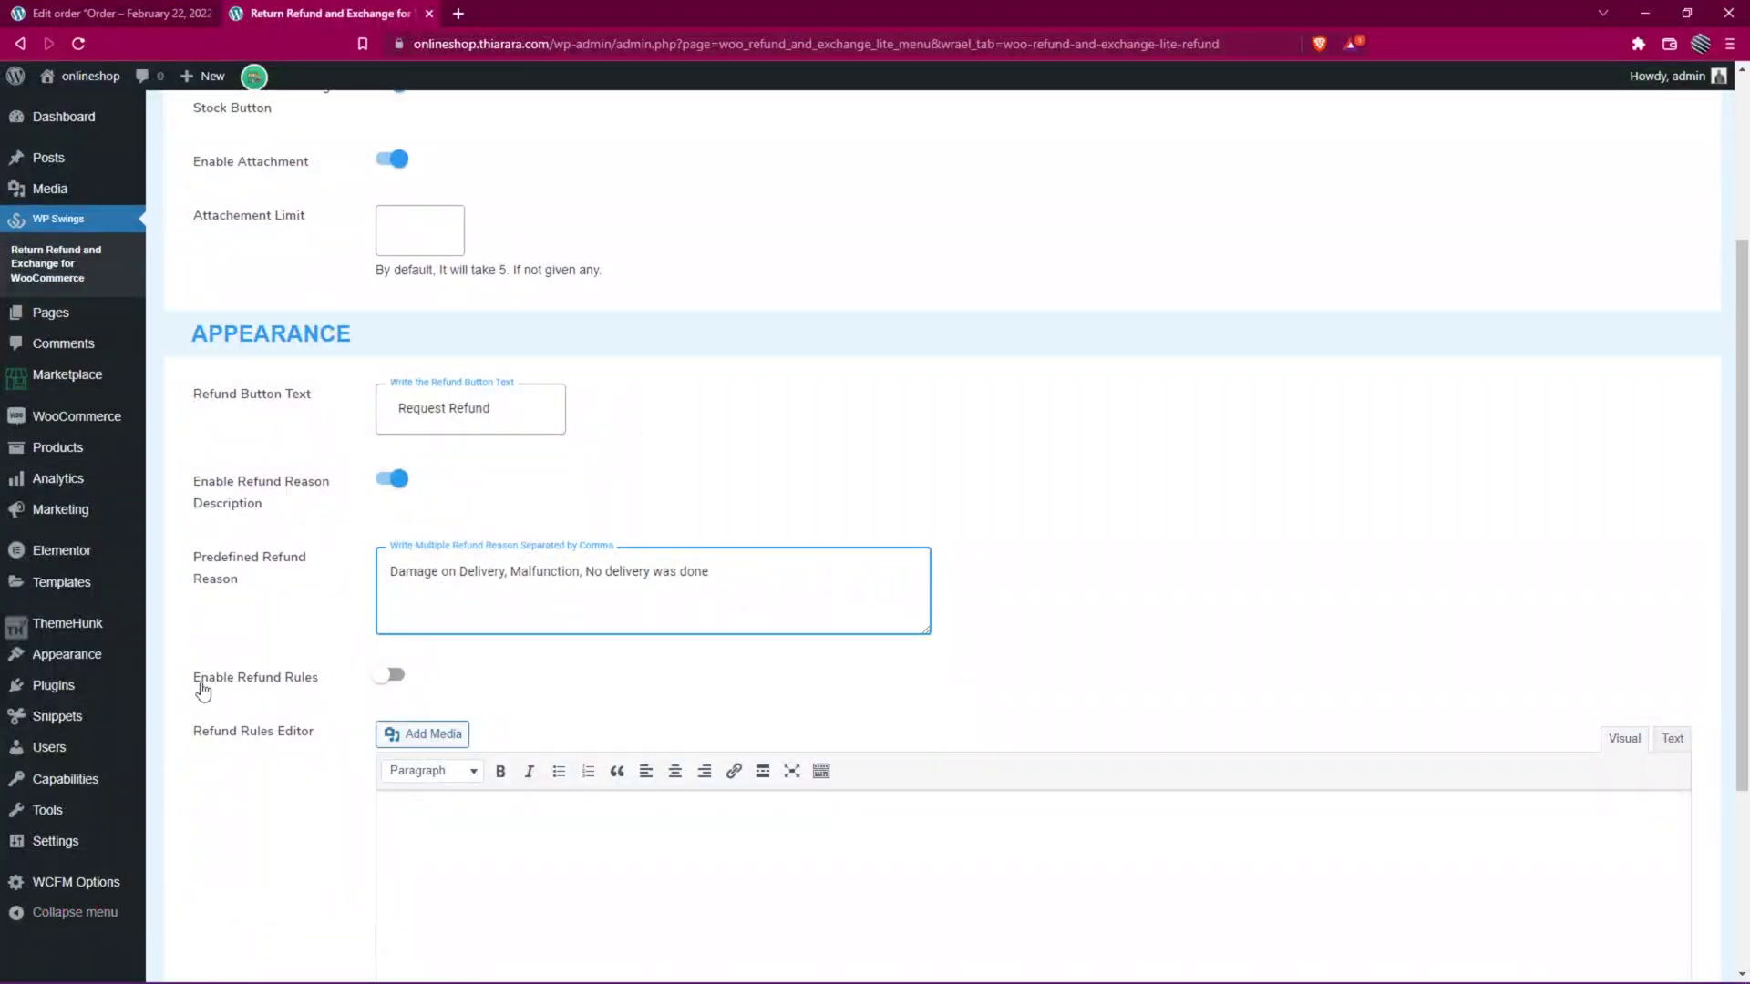
- Enable refund rules, leave the rules editor empty, and save the refund settings
left_click(389, 678)
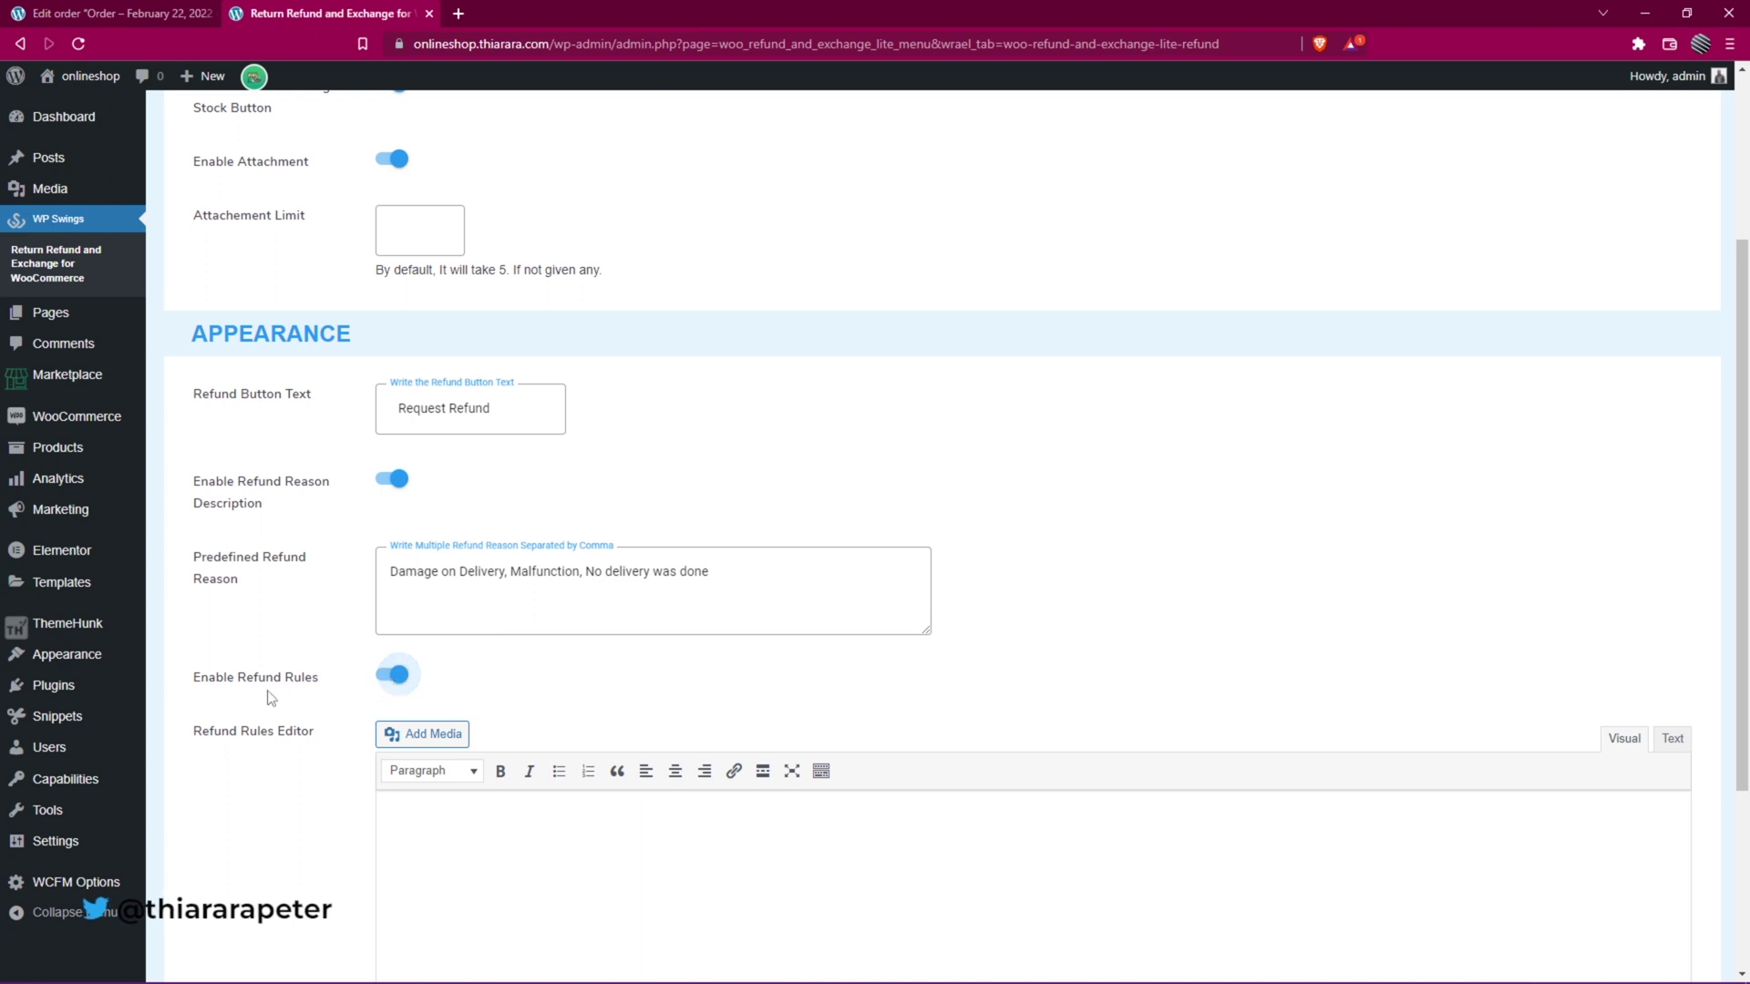
scroll(275, 709, "down", 2)
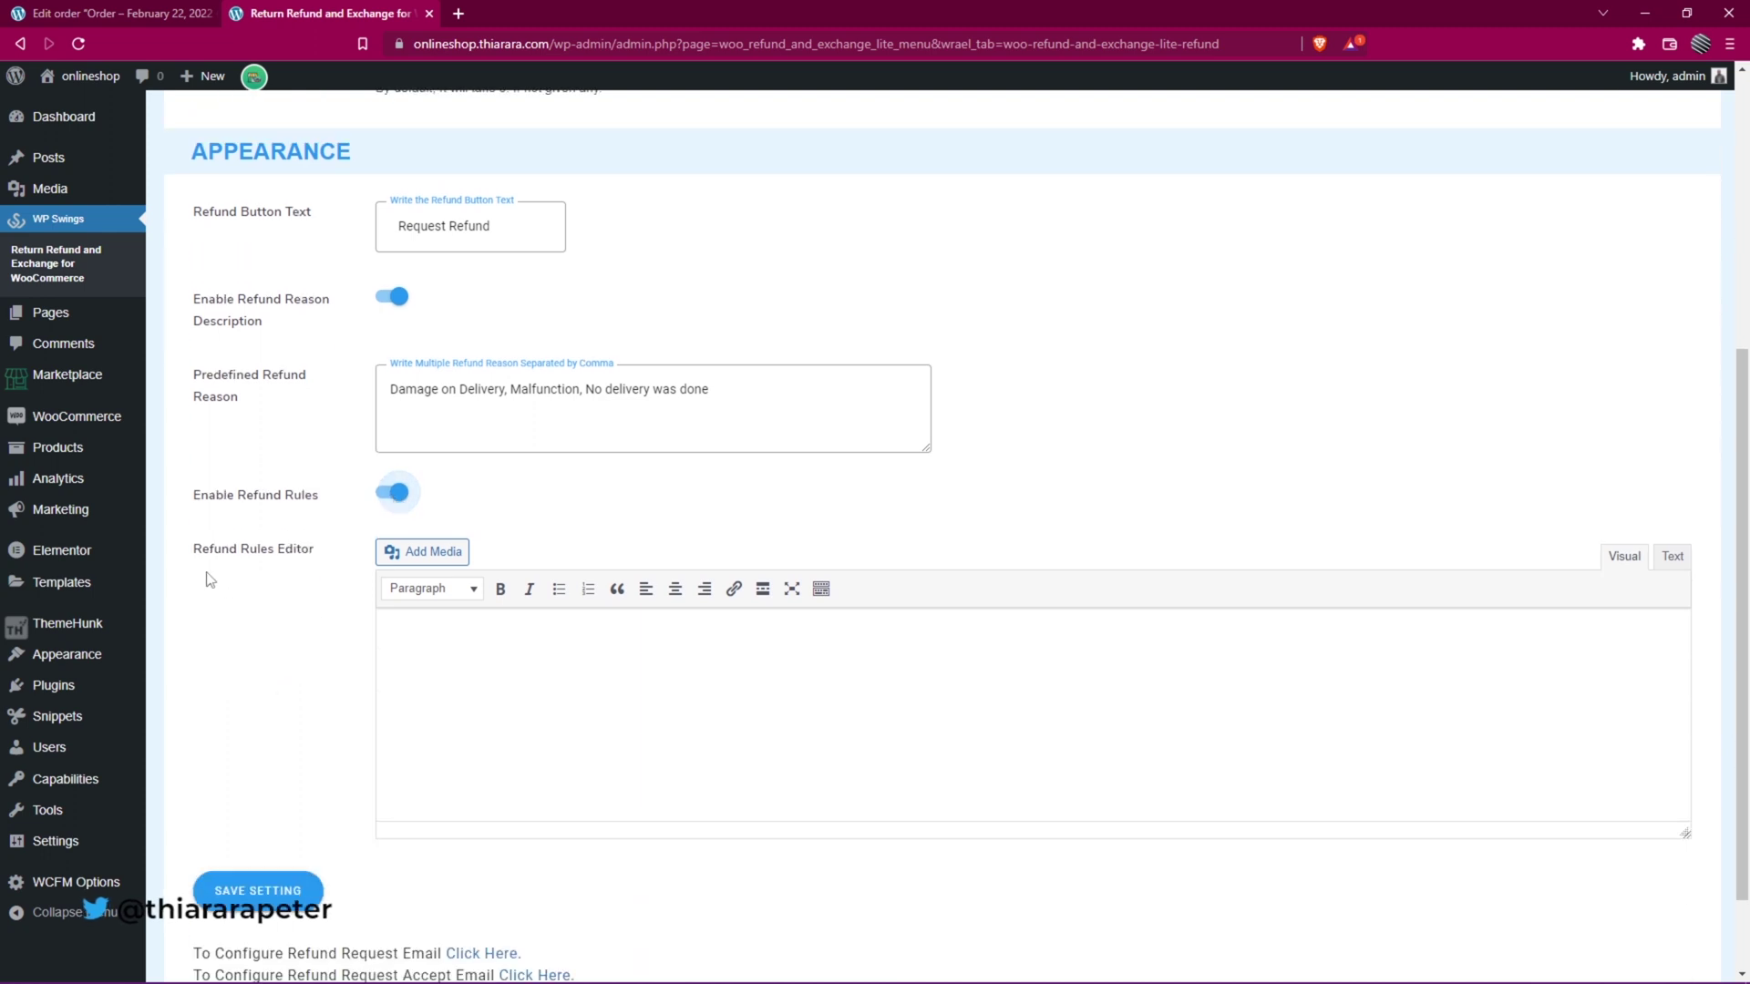
left_click(447, 660)
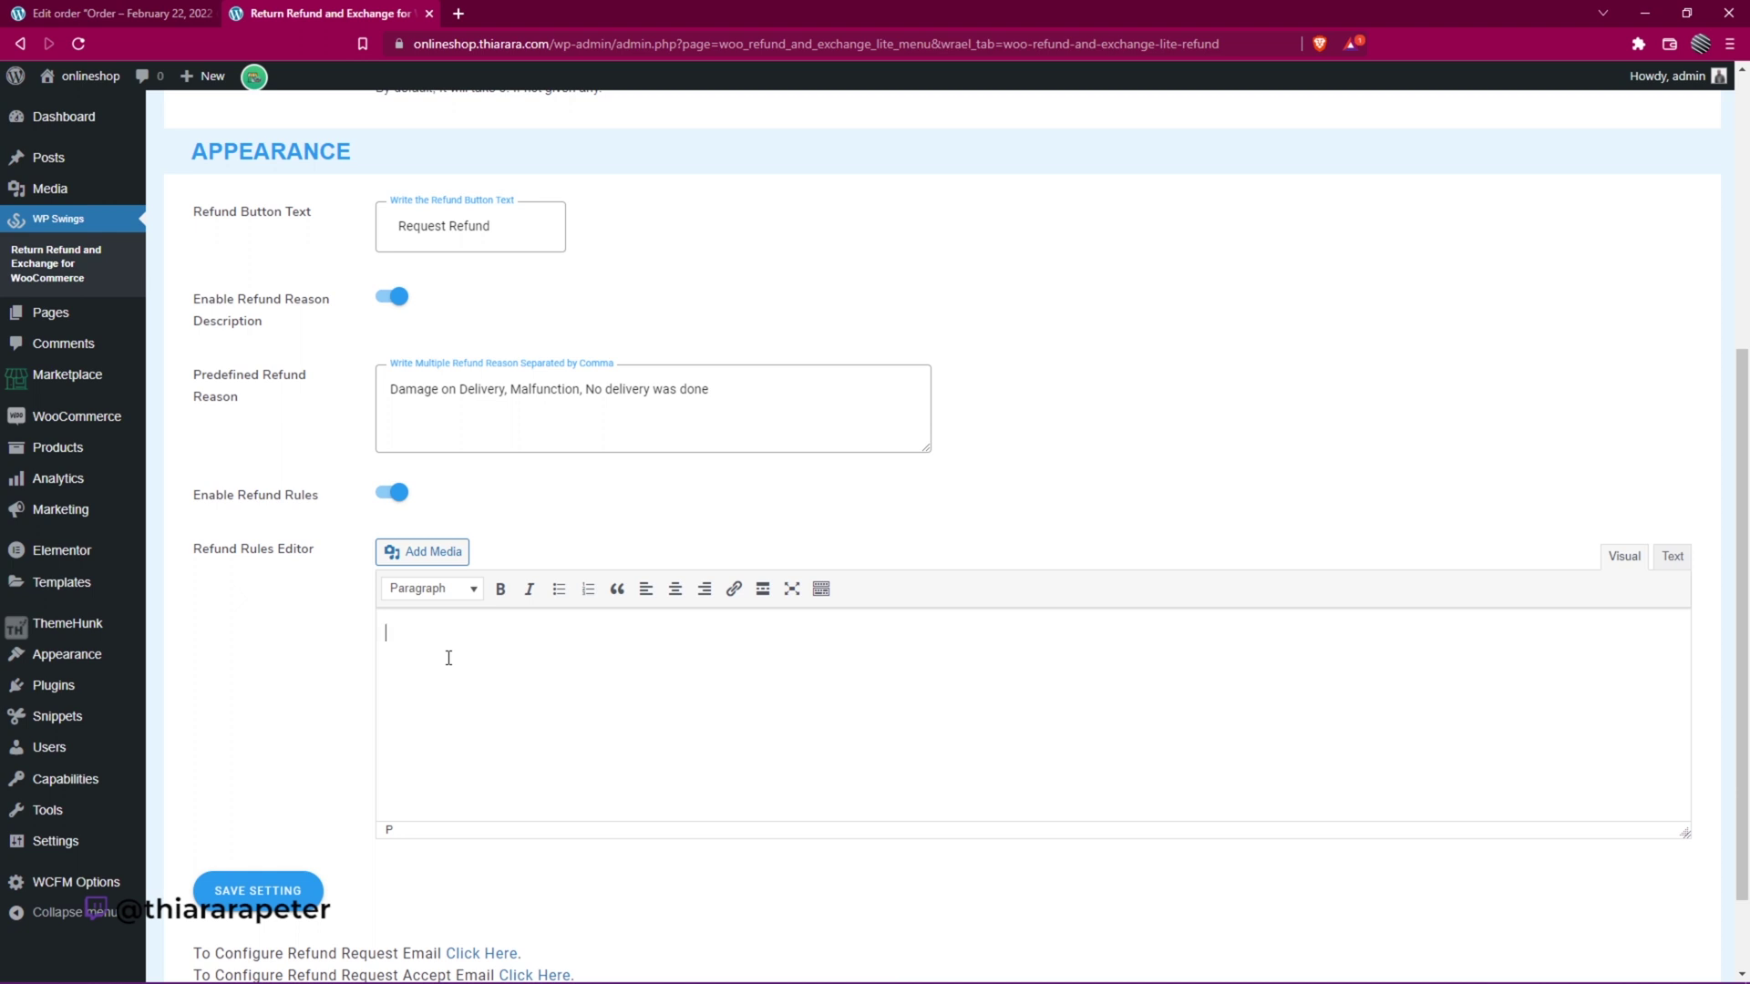
scroll(383, 729, "down", 2)
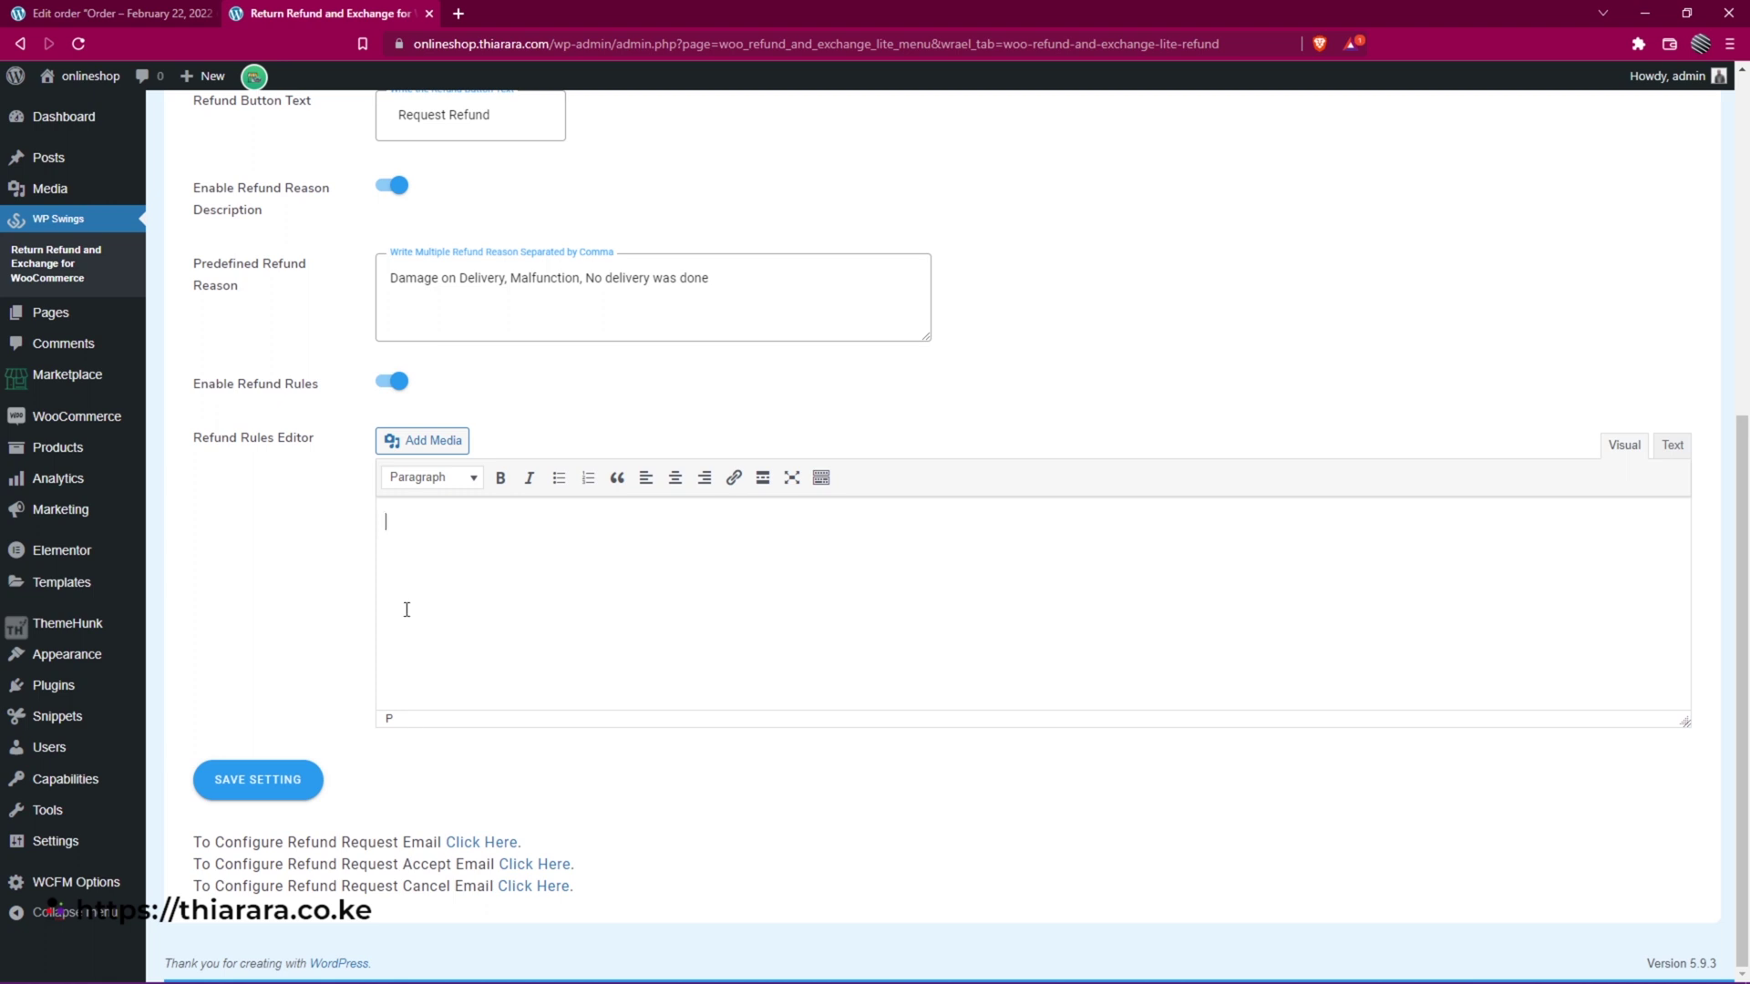
left_click(263, 791)
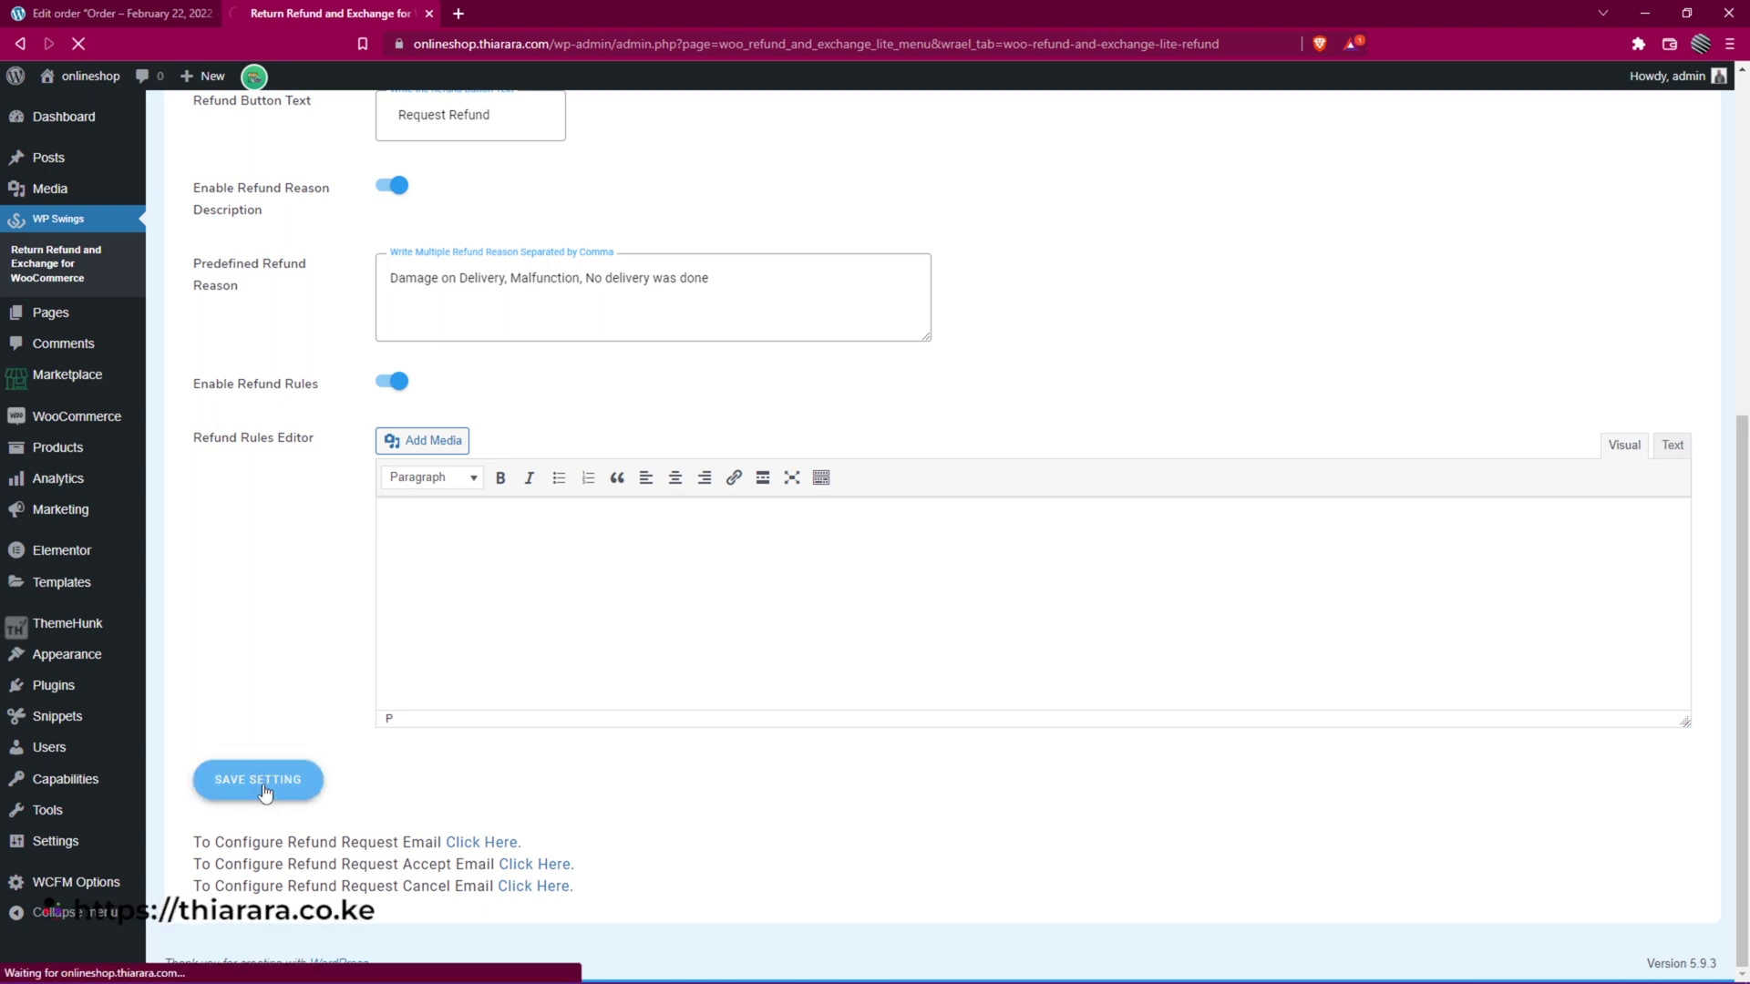
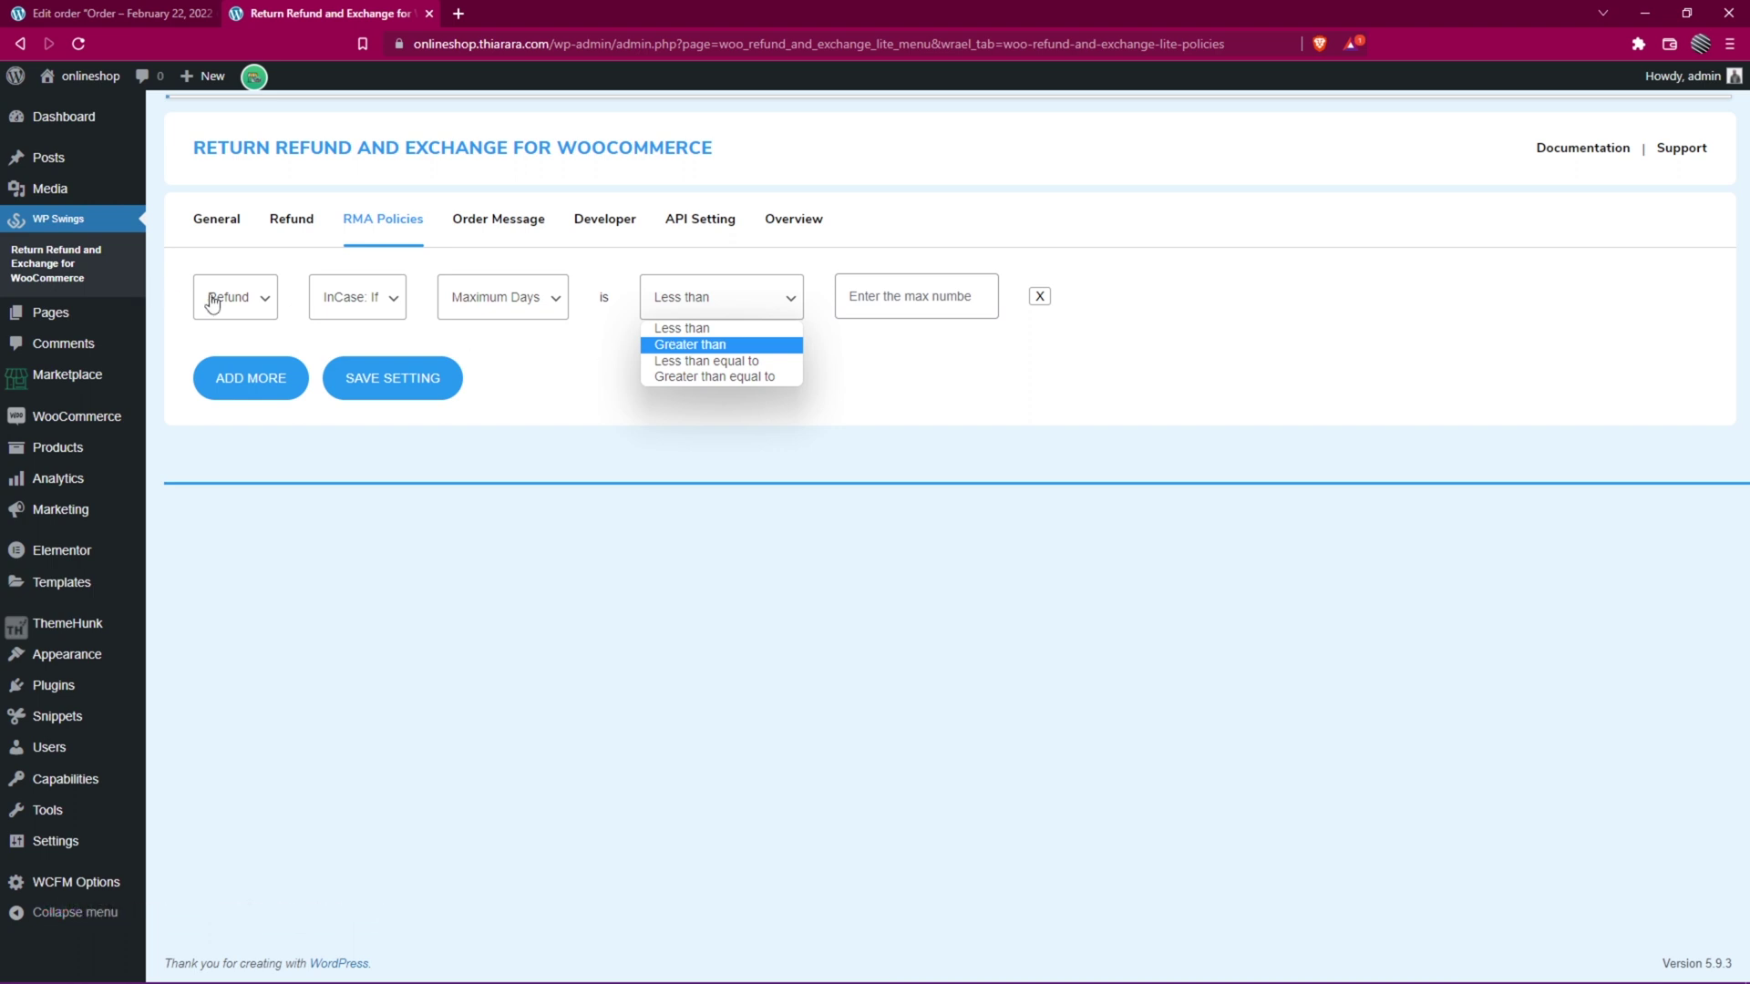
- Set the first RMA refund policy to Maximum Days Less than equal to 7 and add a second policy row
left_click(693, 329)
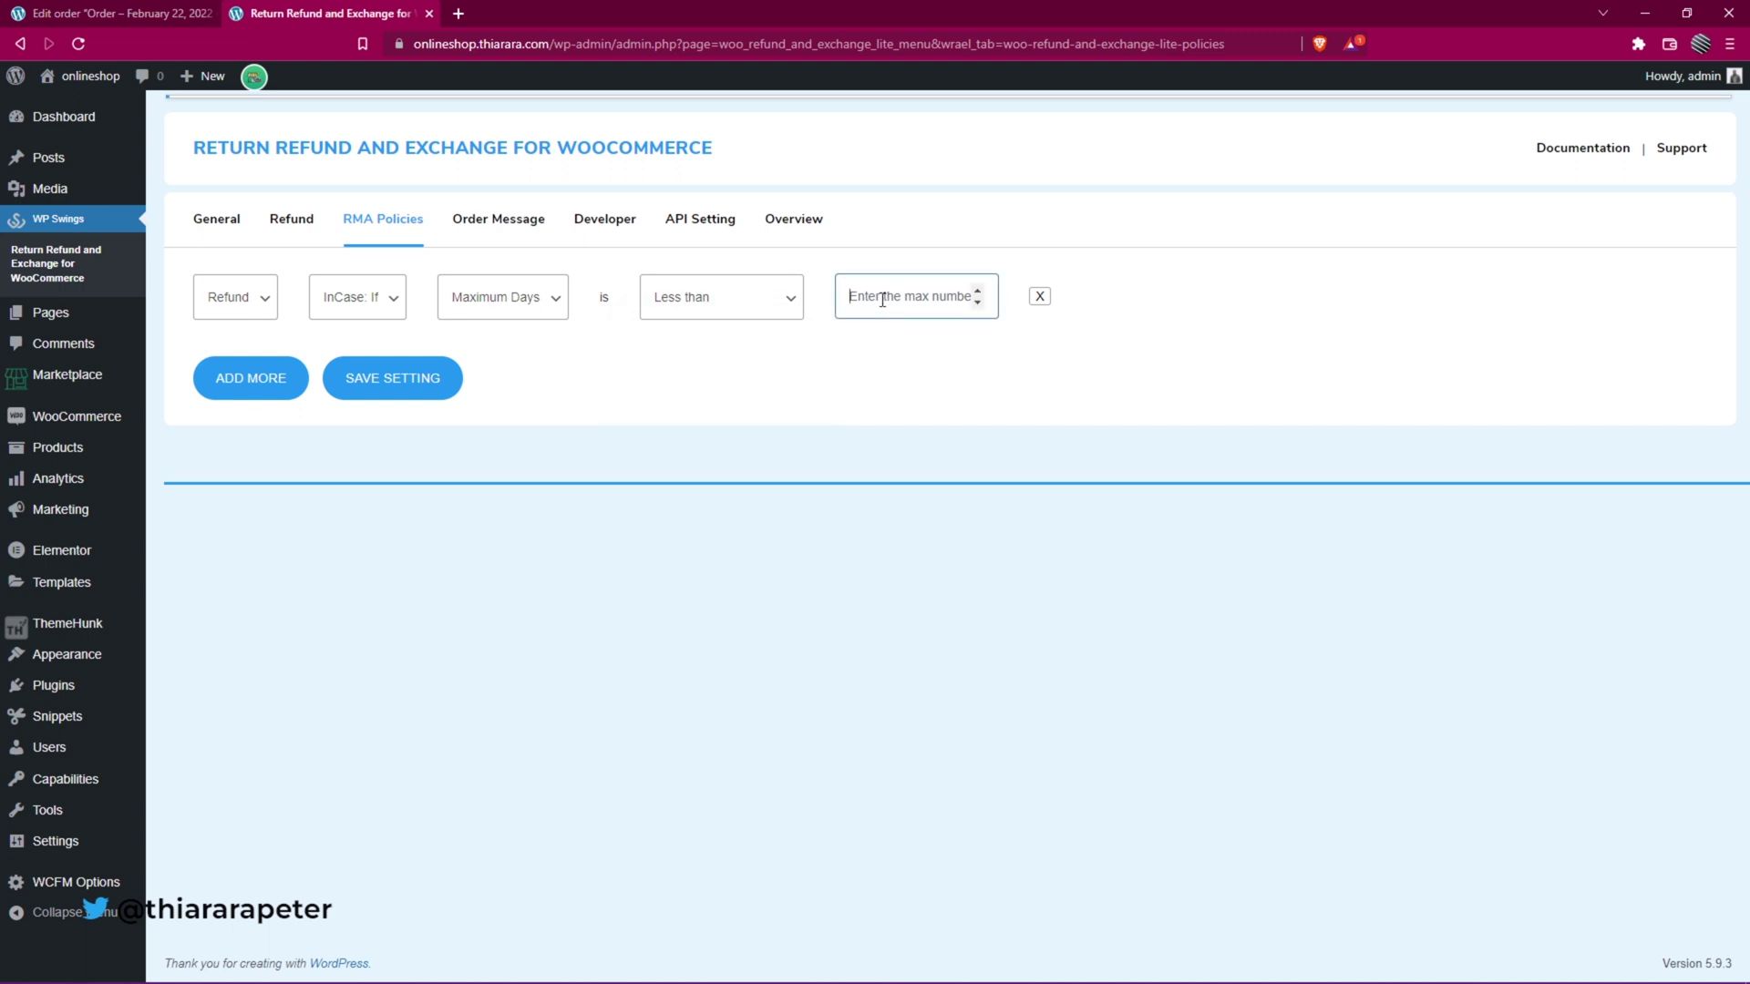
left_click(874, 305)
type("7")
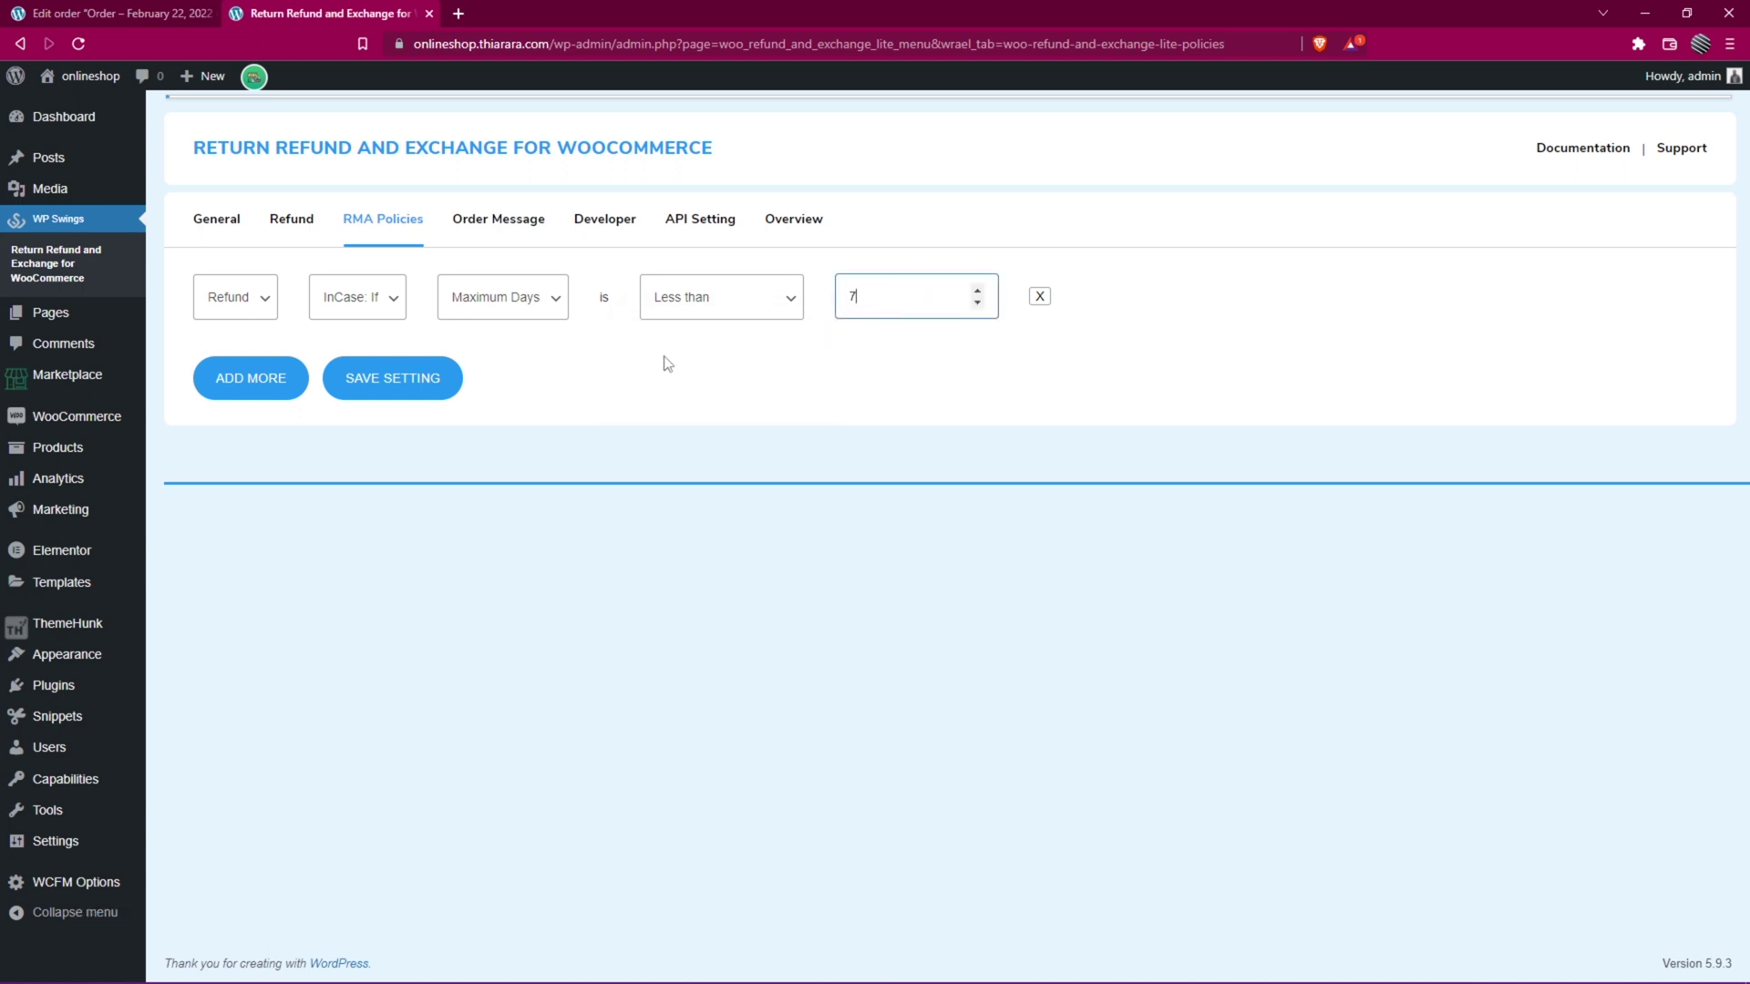
left_click(258, 378)
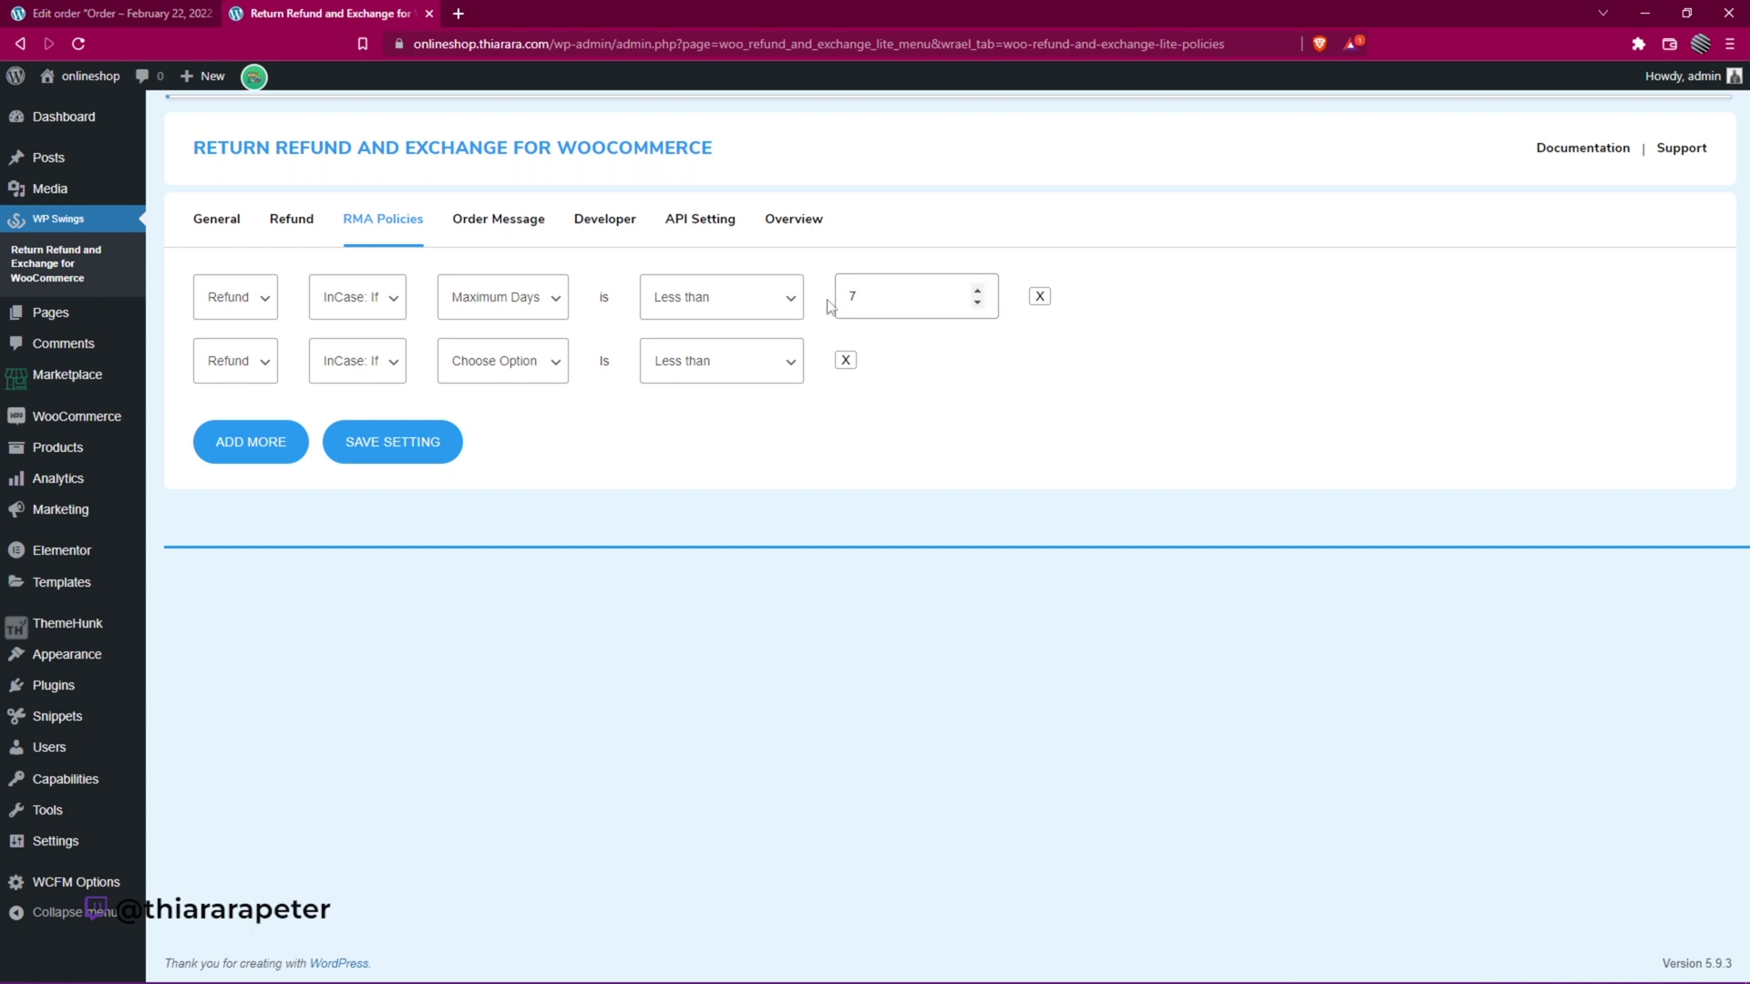
left_click(752, 303)
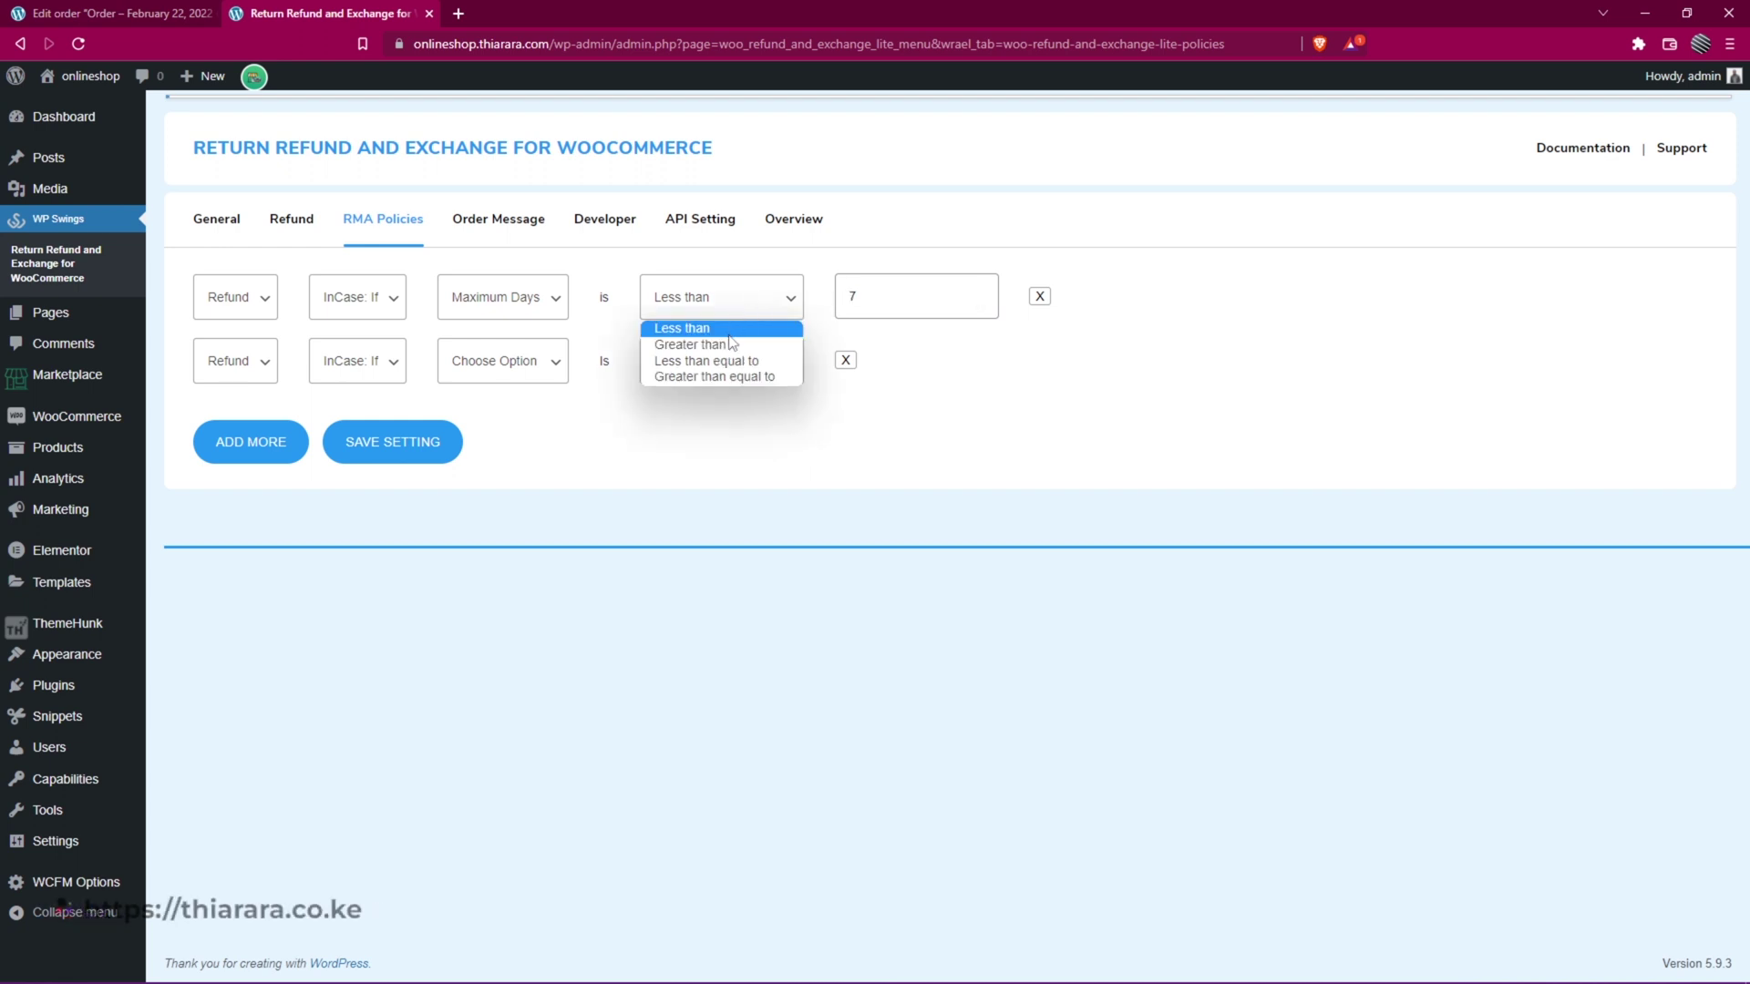
left_click(722, 362)
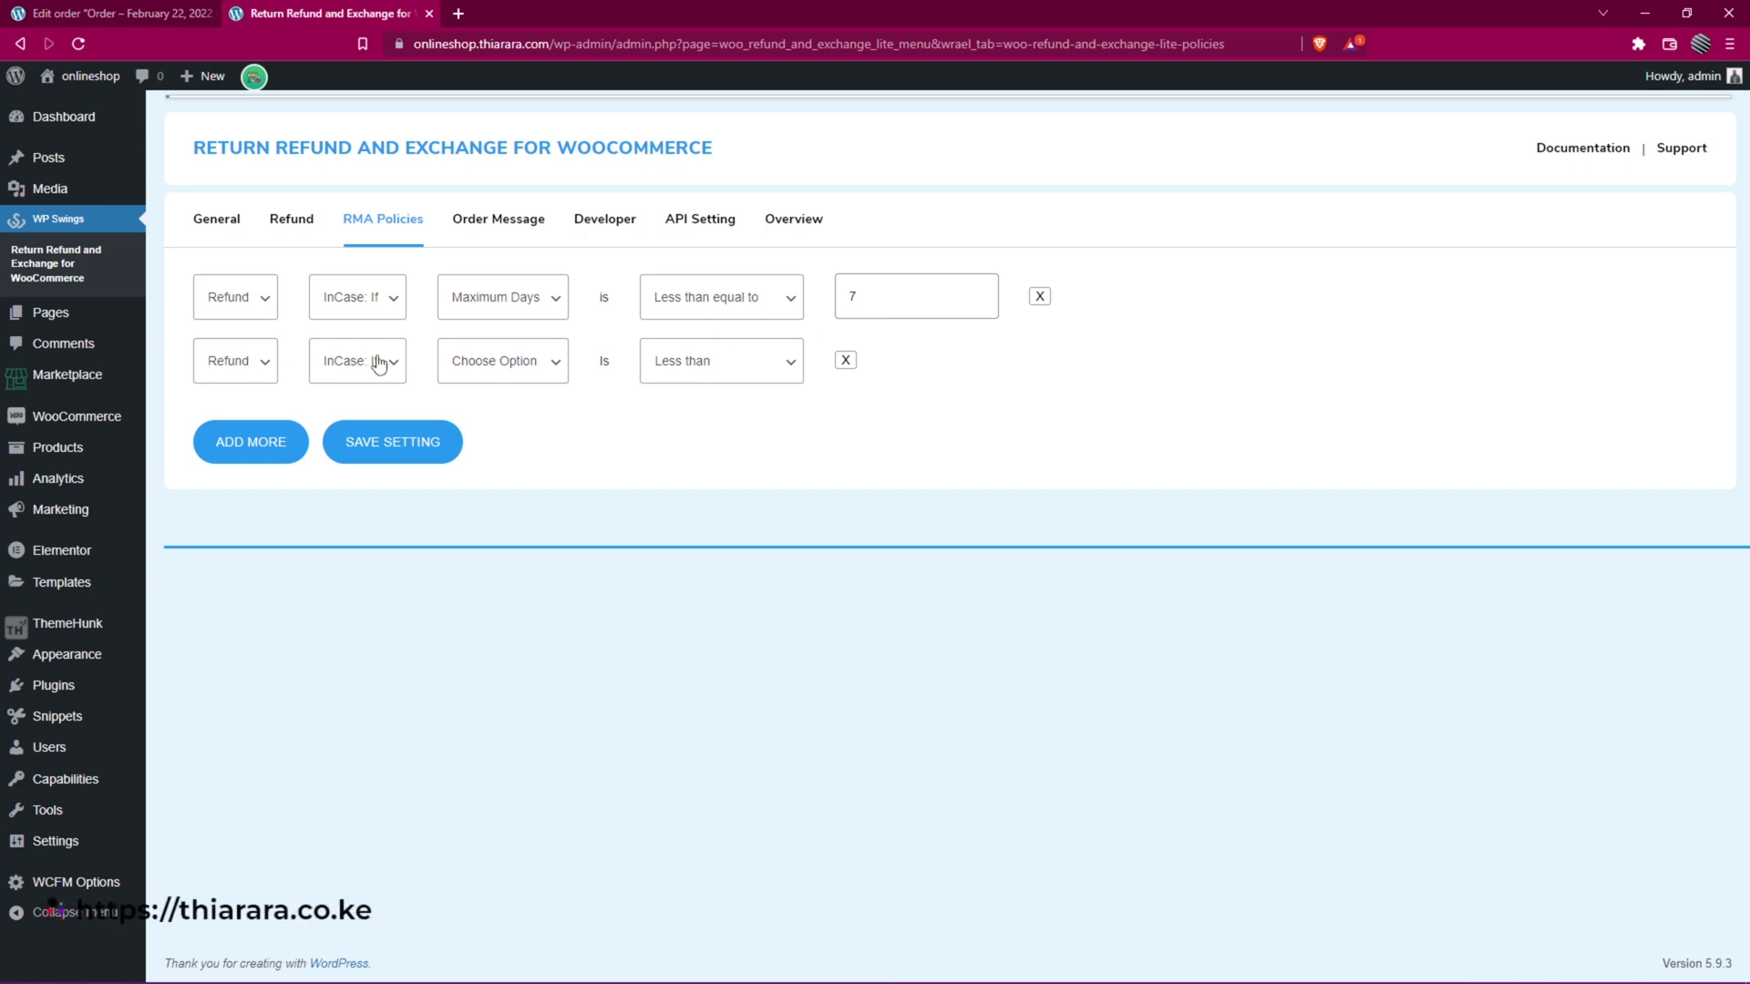
- Set the second RMA refund policy to Order Stauses Equal to Completed
left_click(453, 376)
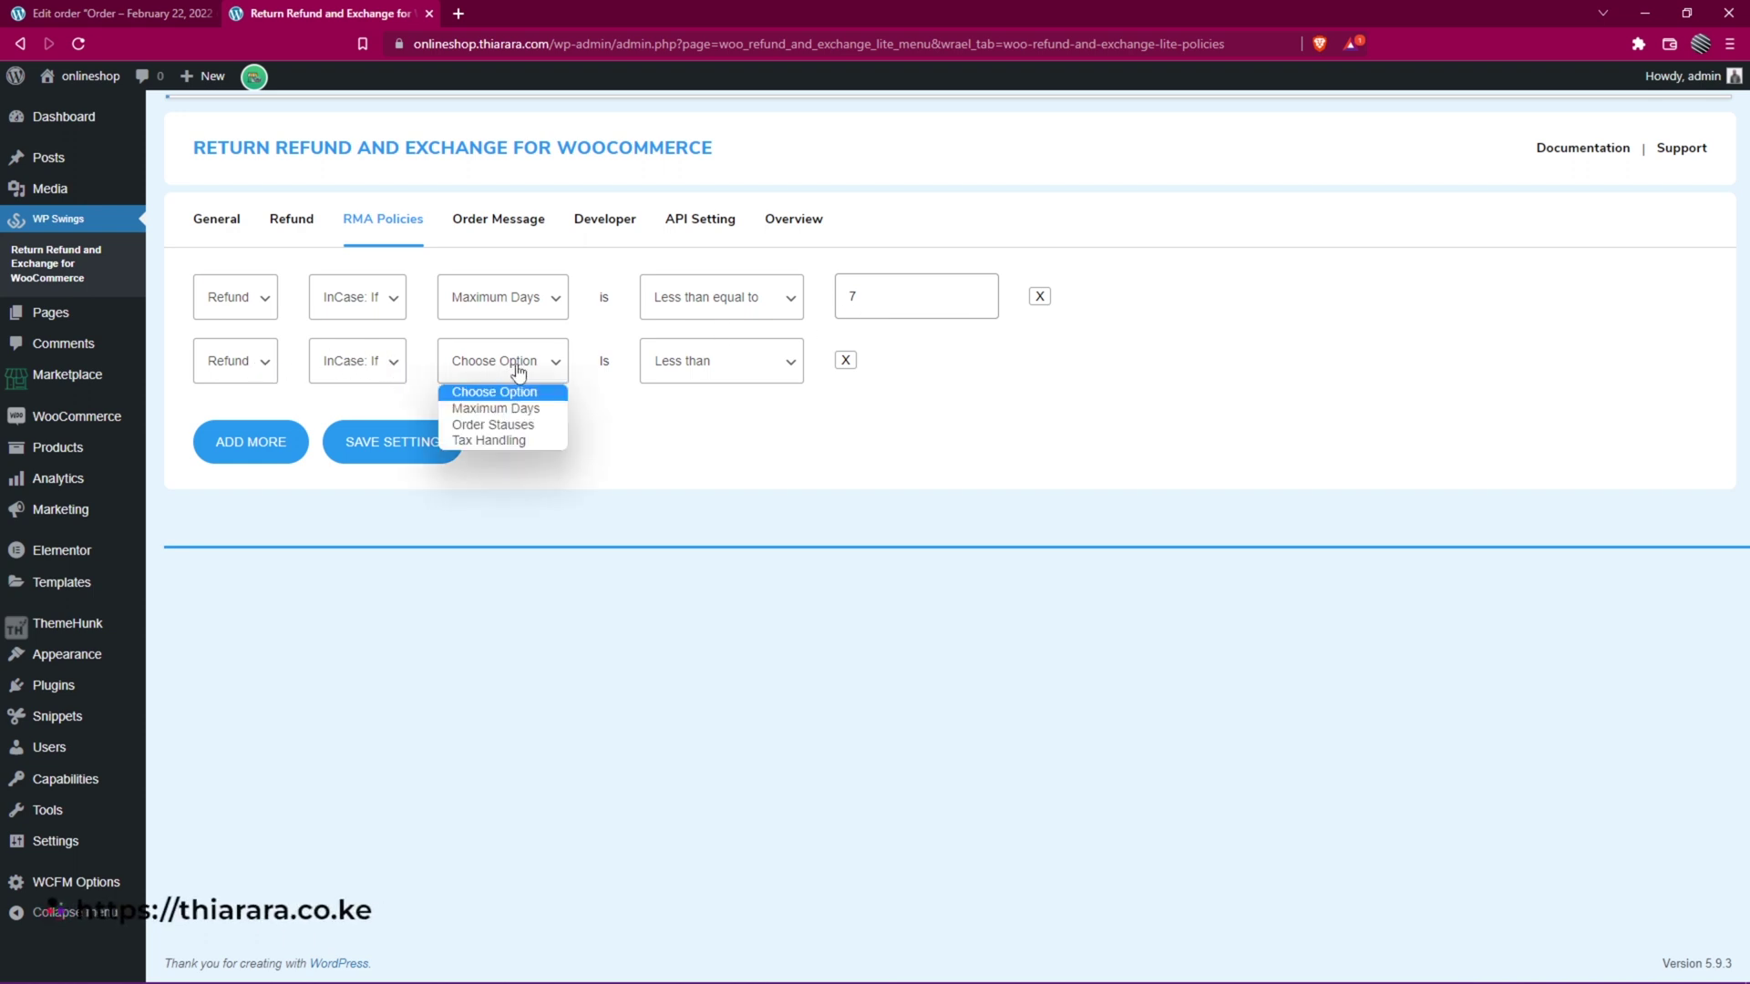
left_click(500, 423)
left_click(696, 365)
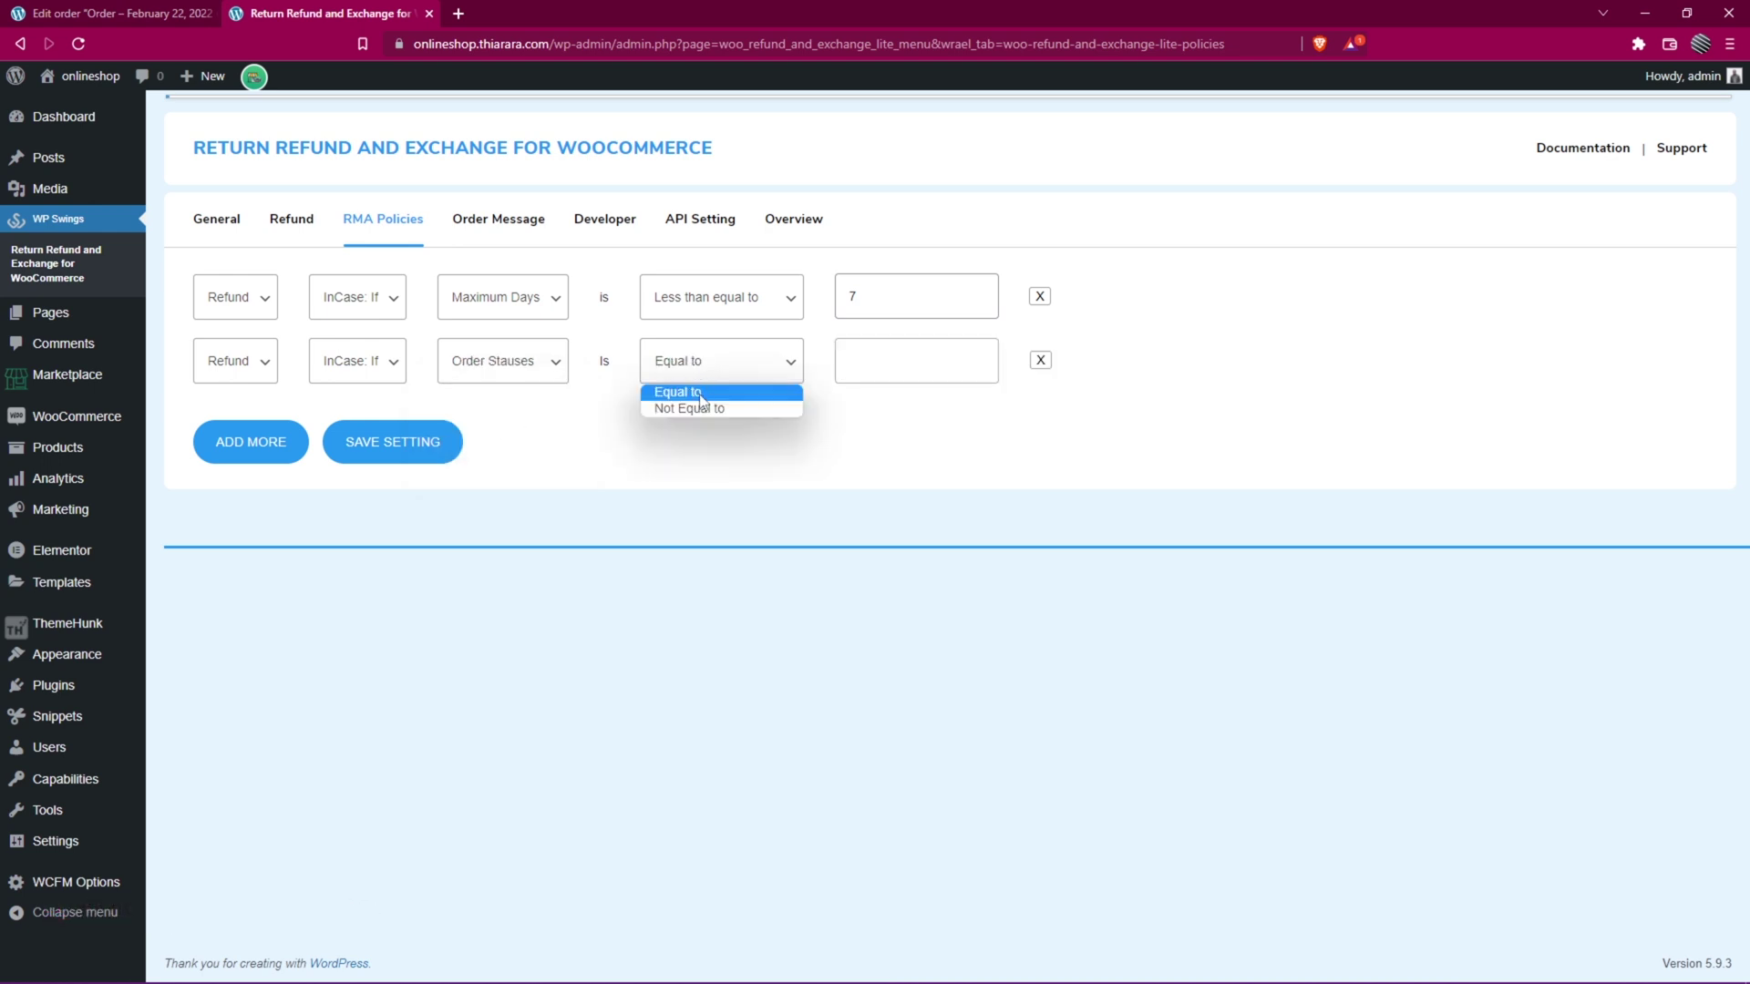
left_click(701, 394)
left_click(854, 361)
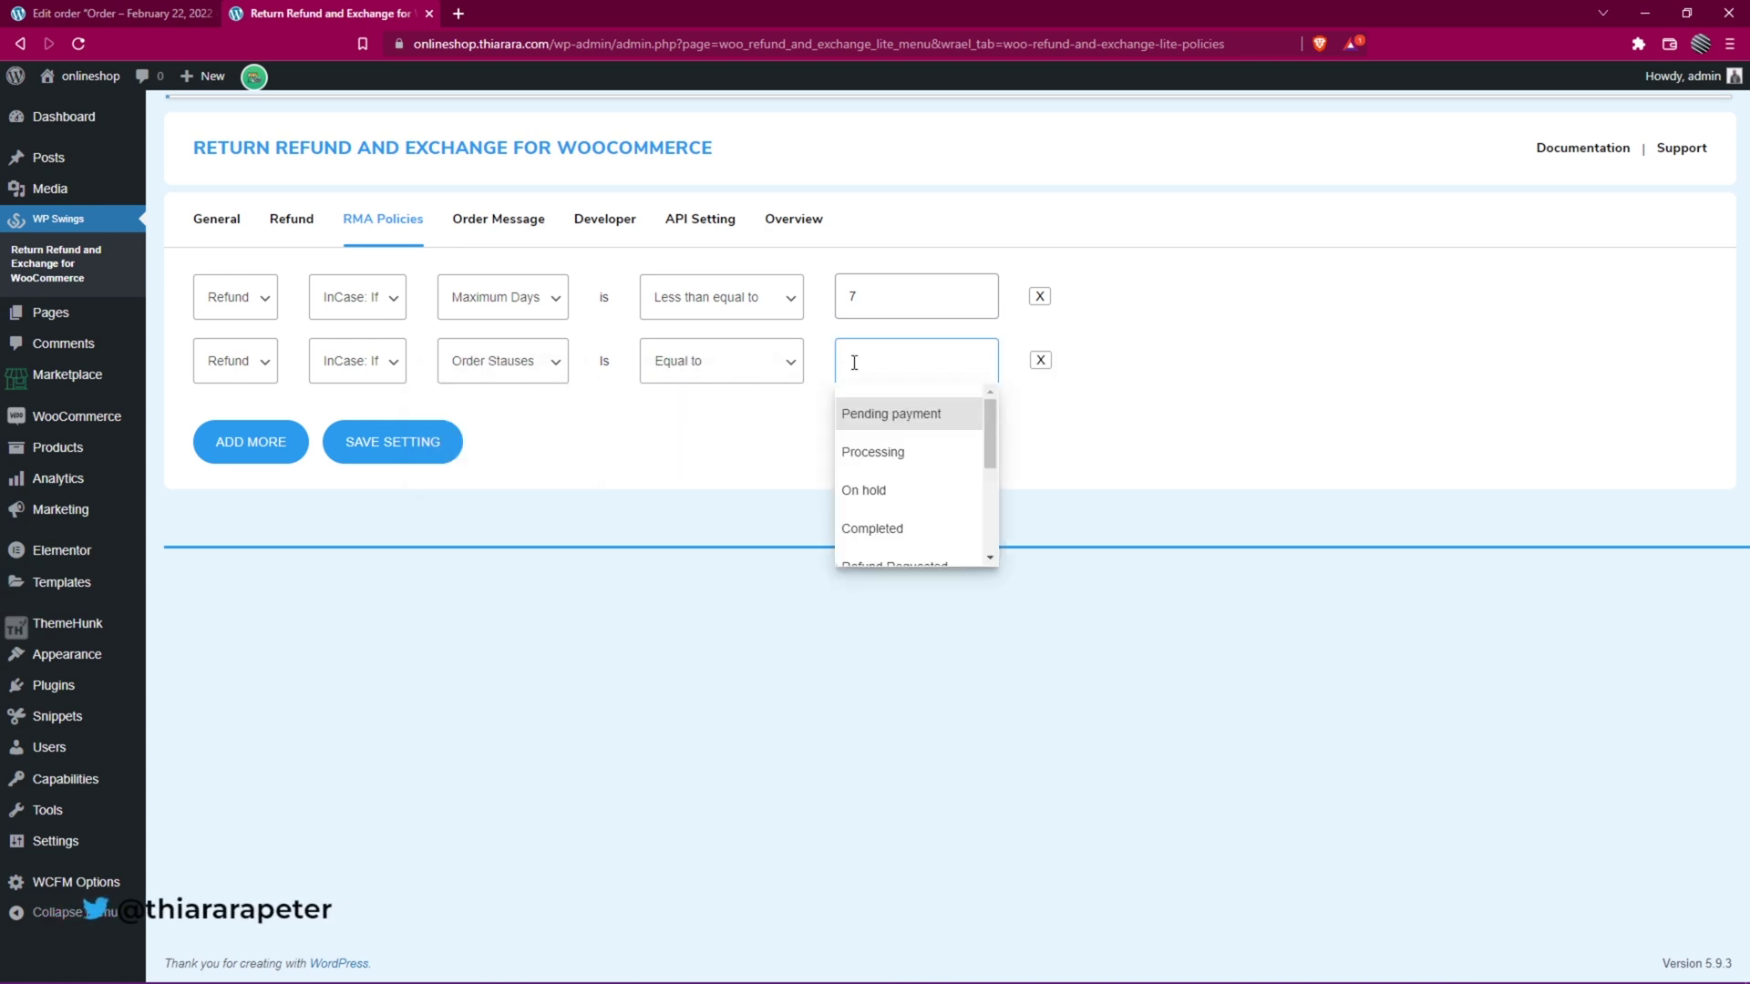
left_click(884, 527)
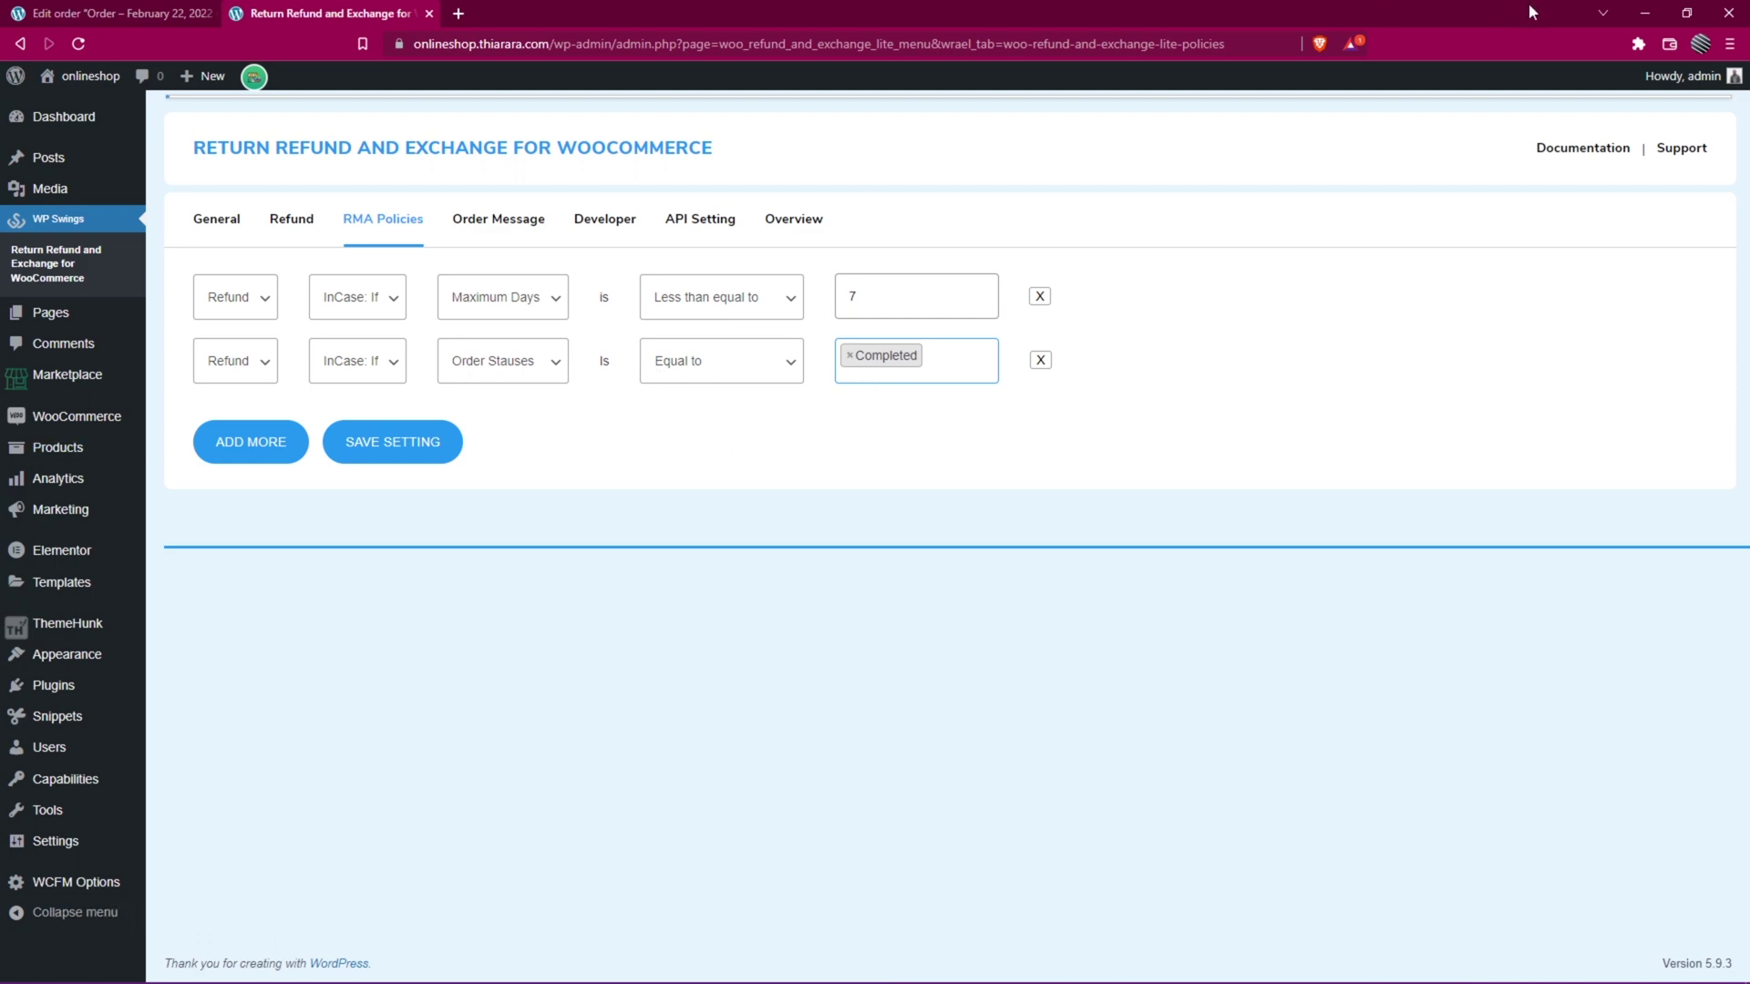
- Check the order's status and refund request option in the customer's order list, and return to the maximized policies page
left_click(1684, 14)
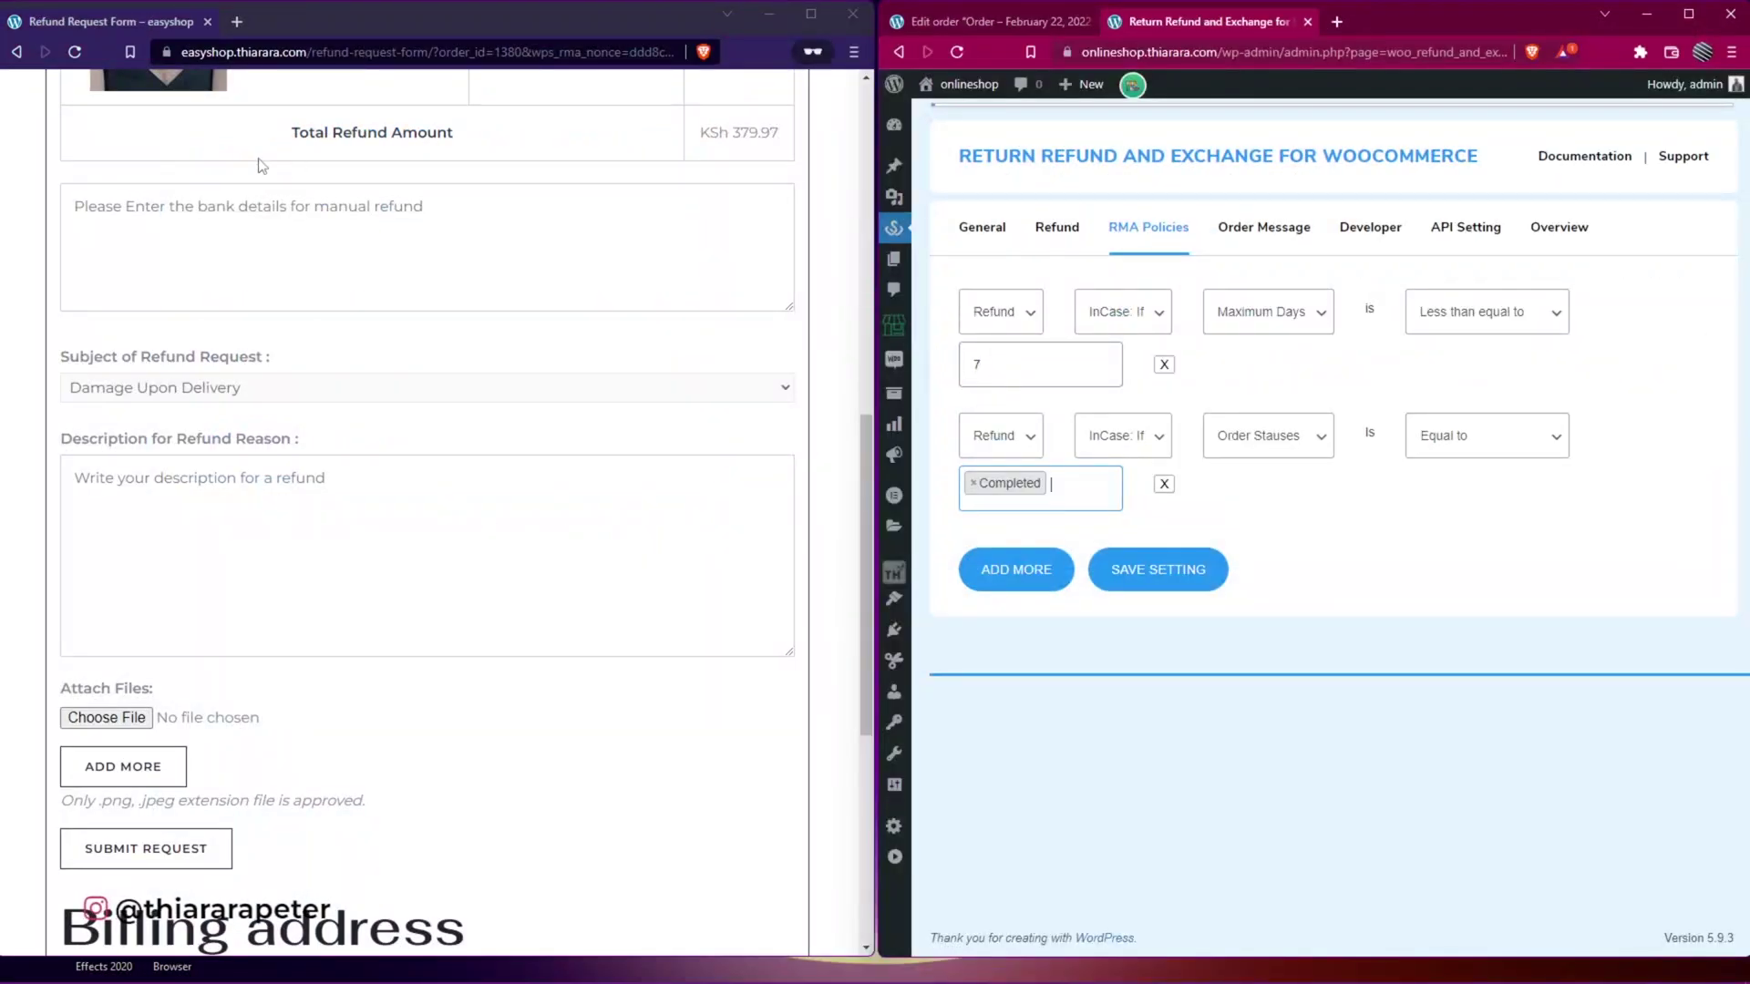
scroll(429, 455, "up", 3)
left_click(16, 52)
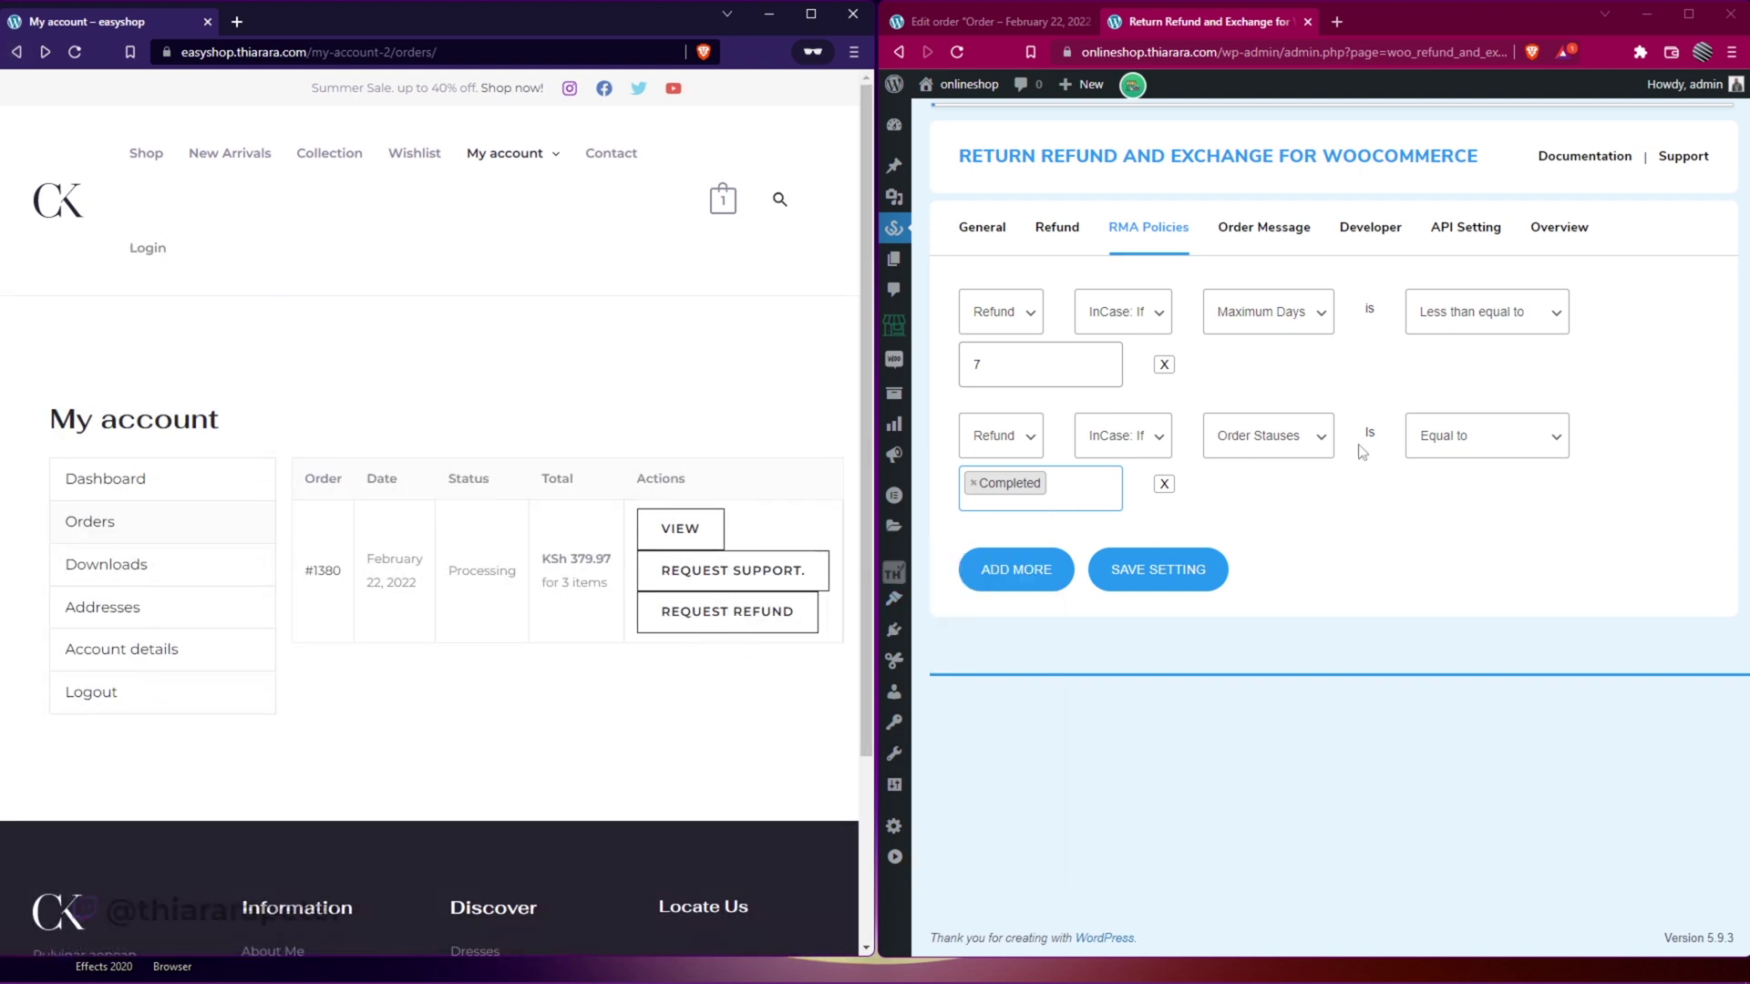
left_click(1688, 14)
- Try a third refund policy row for Tax Handling with the Equal to and Not Equal to conditions, and remove that row
left_click(212, 449)
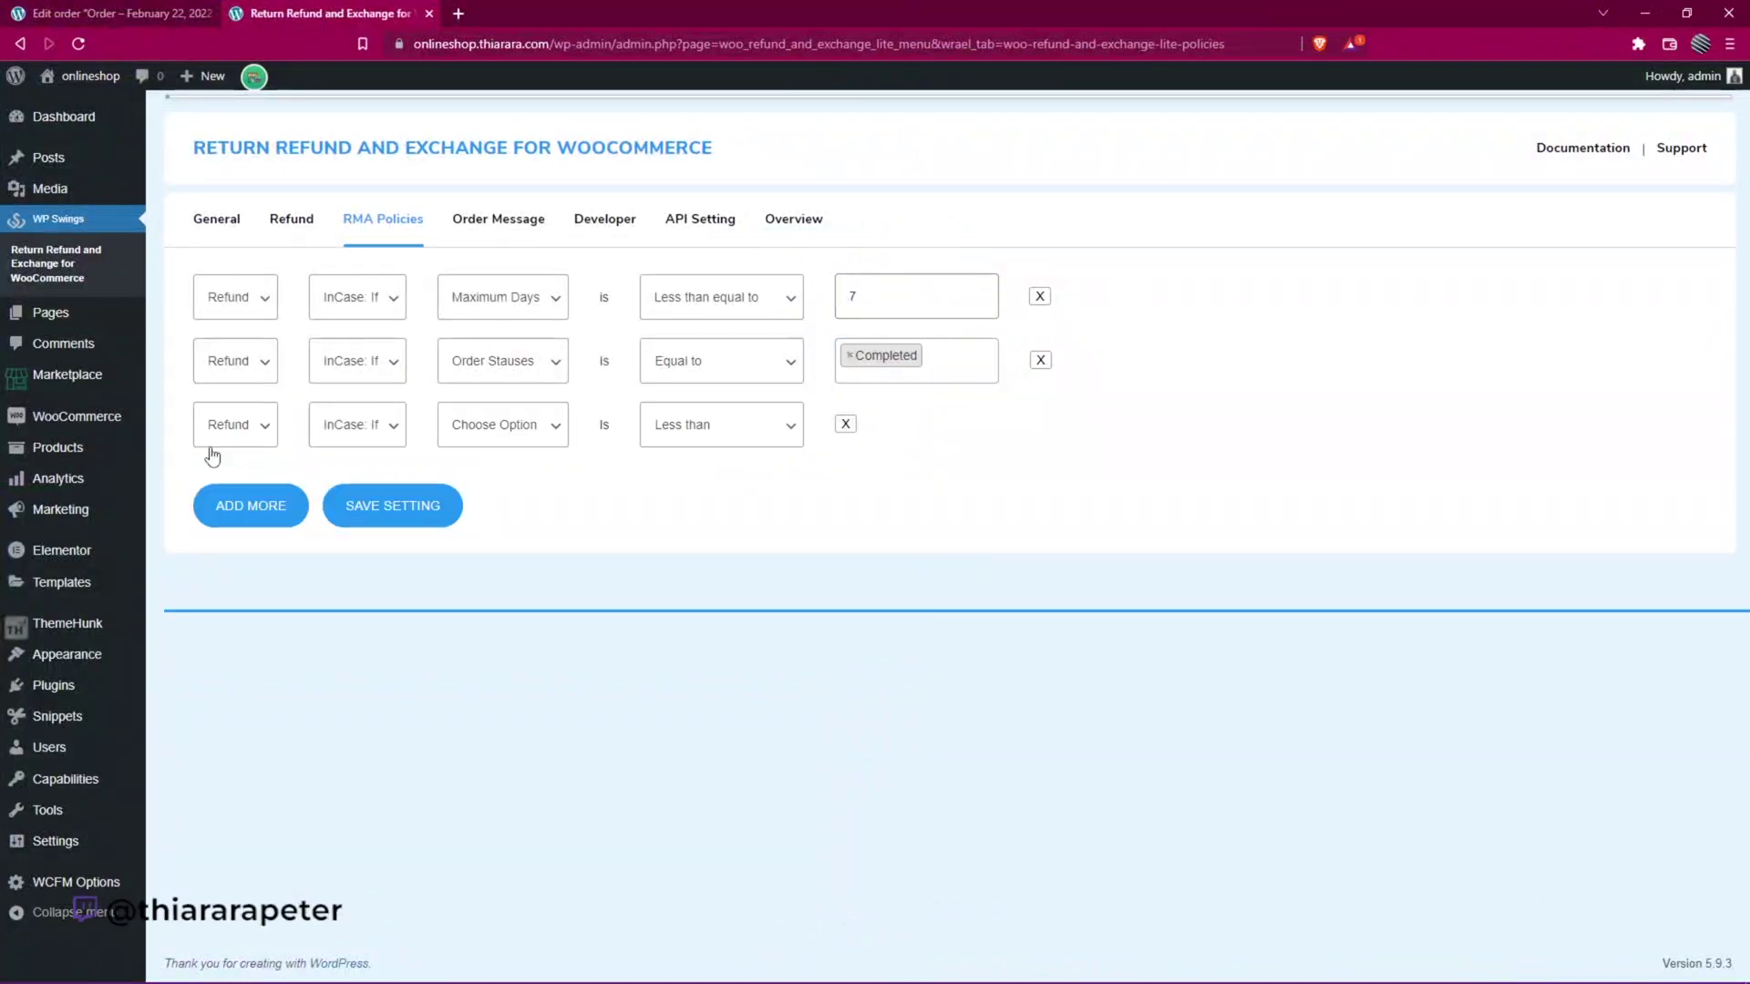
left_click(499, 429)
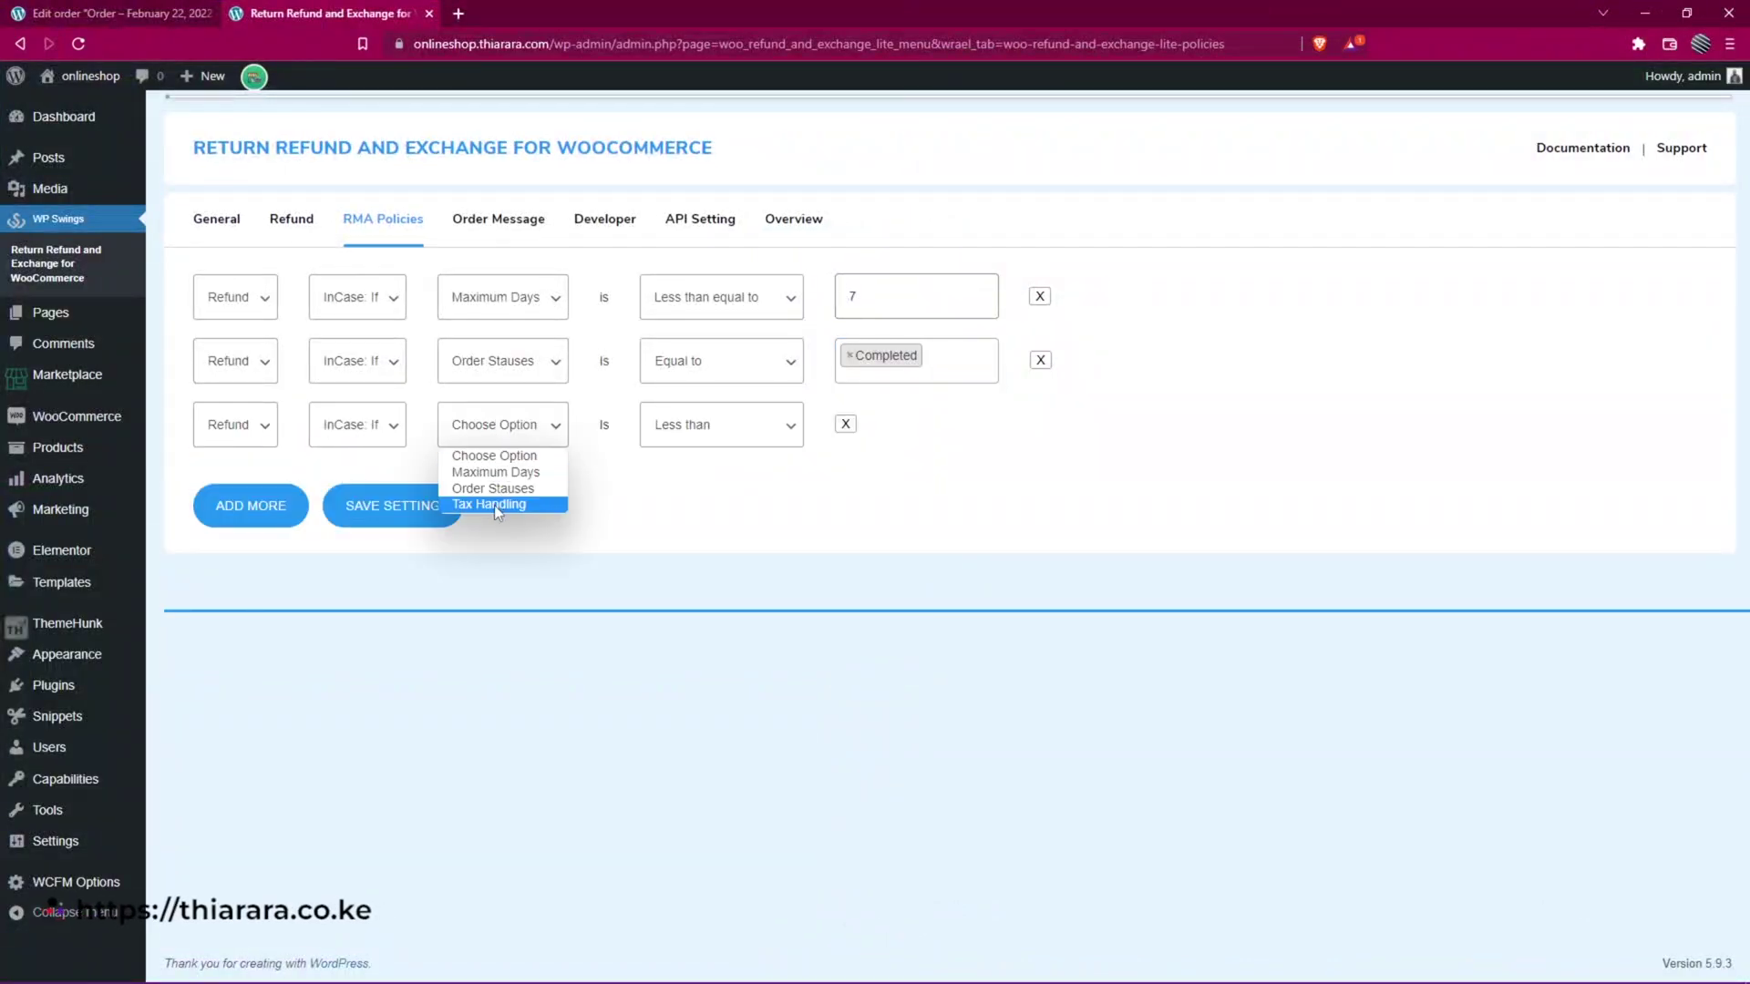
left_click(494, 503)
left_click(686, 435)
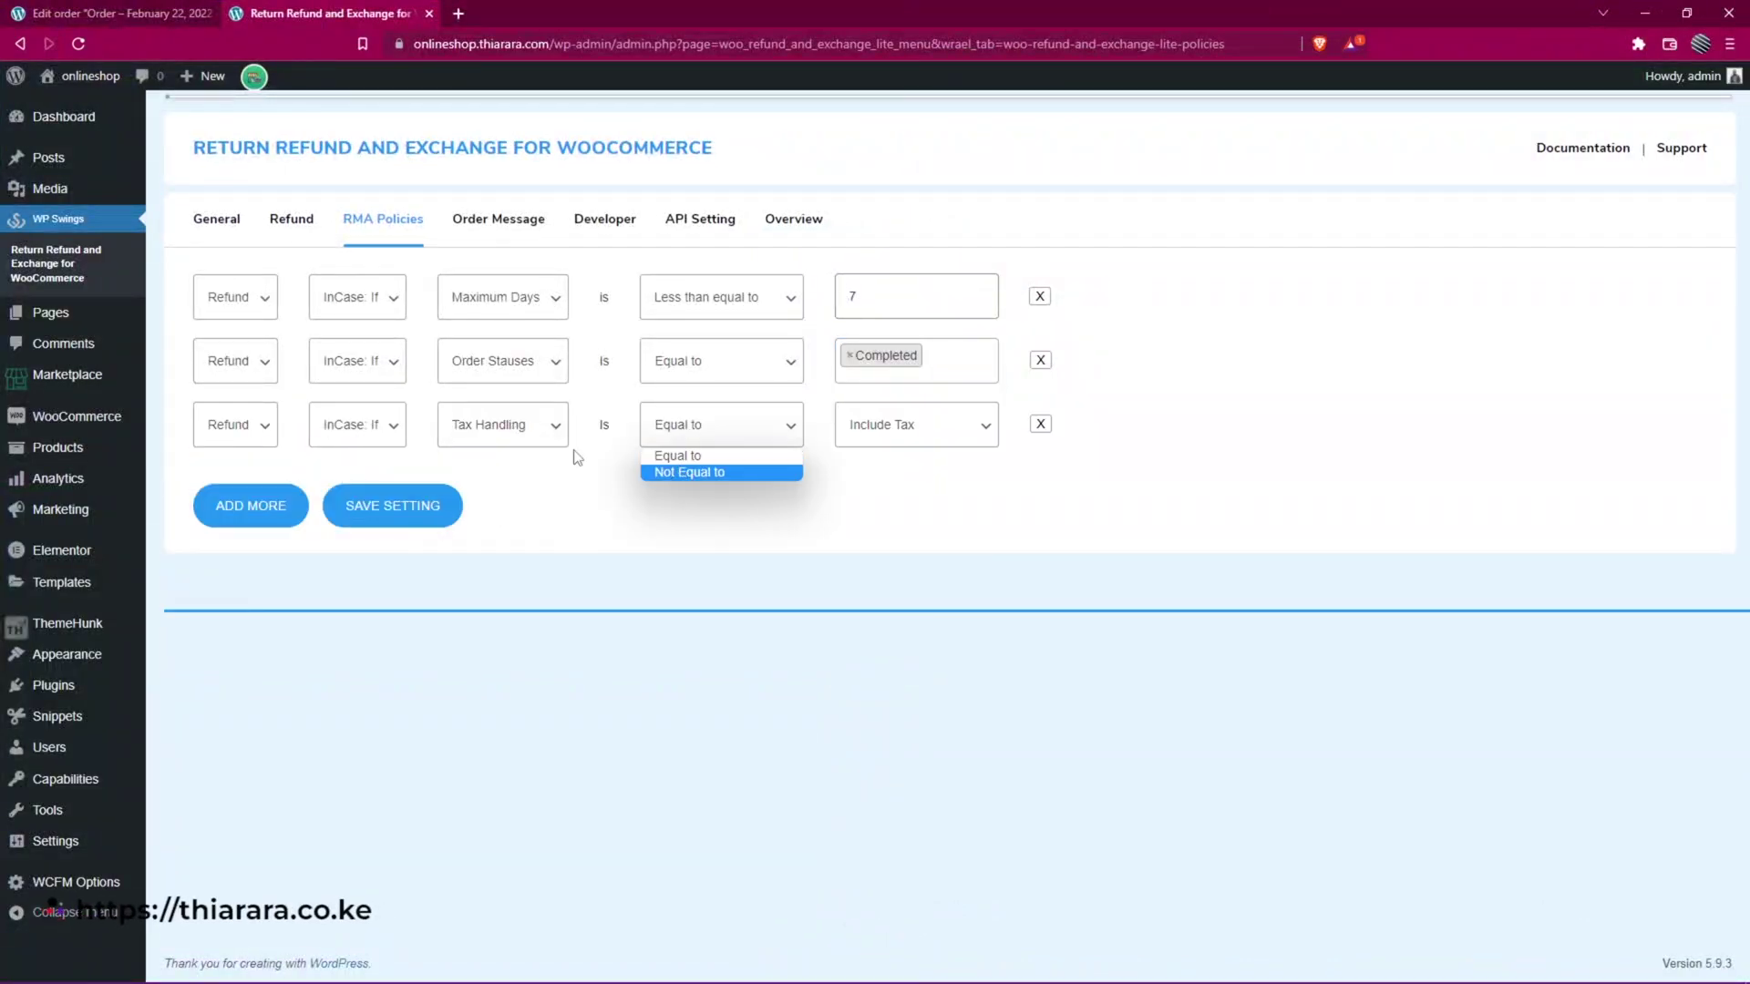
left_click(516, 438)
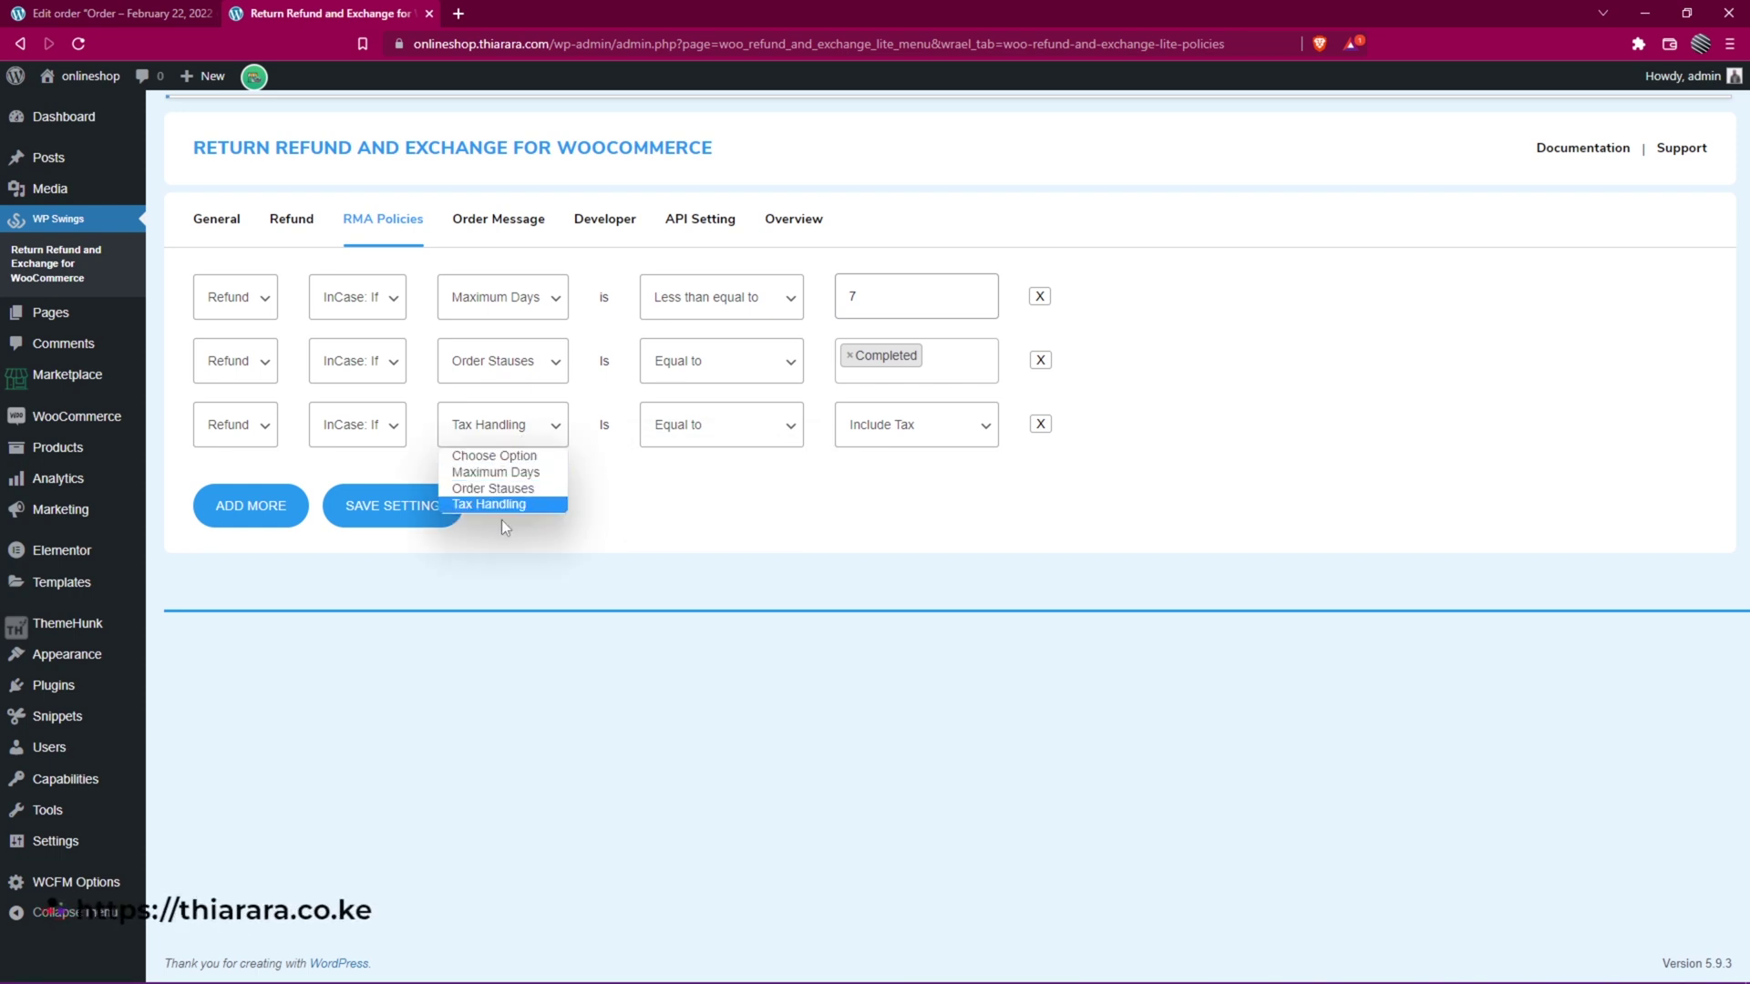
left_click(697, 439)
left_click(684, 467)
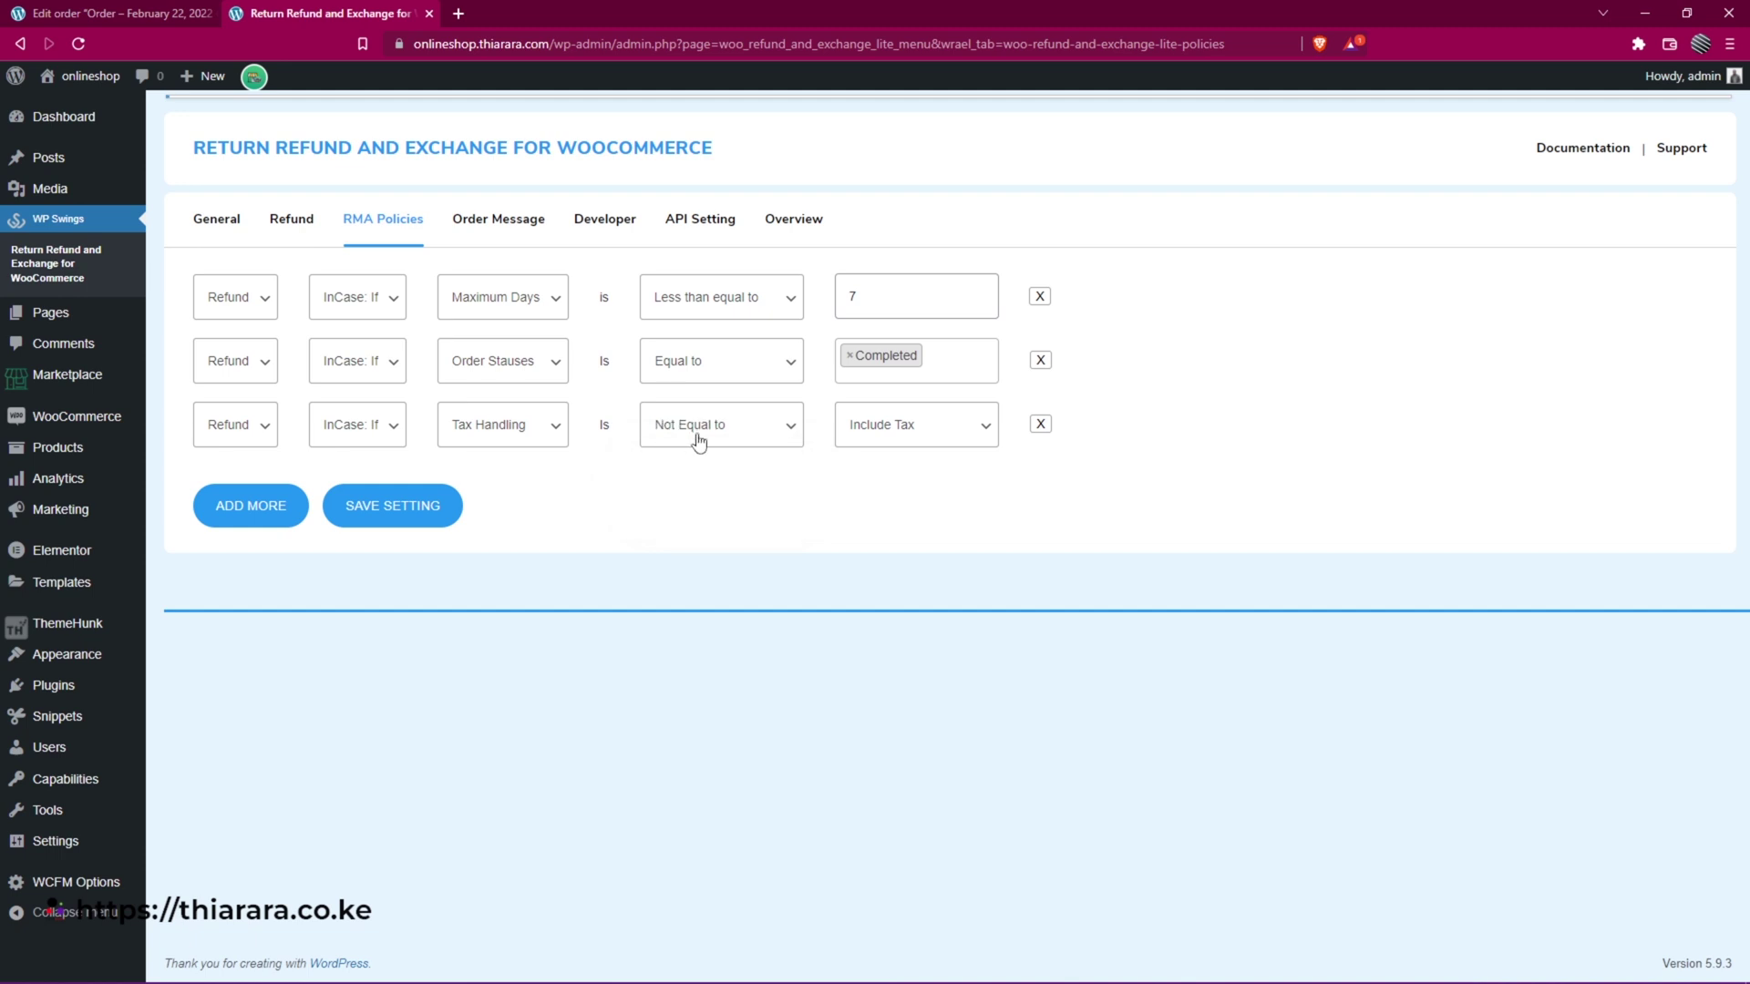
left_click(698, 442)
left_click(684, 456)
left_click(693, 441)
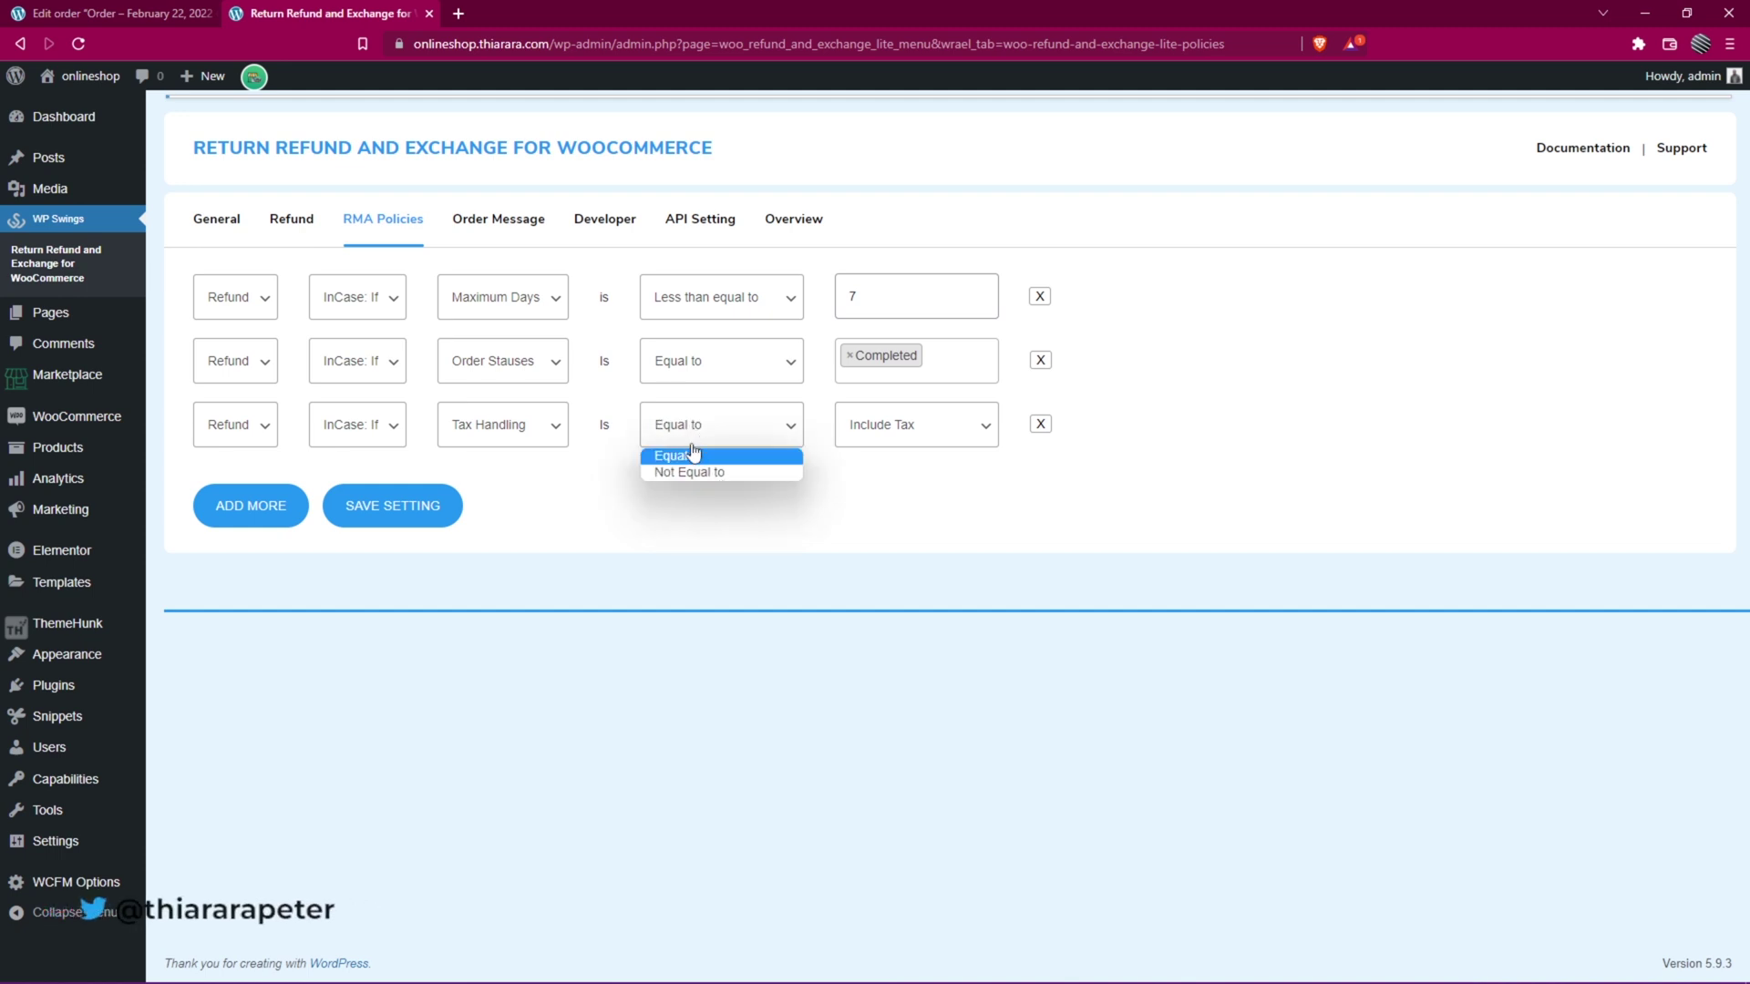
left_click(1041, 425)
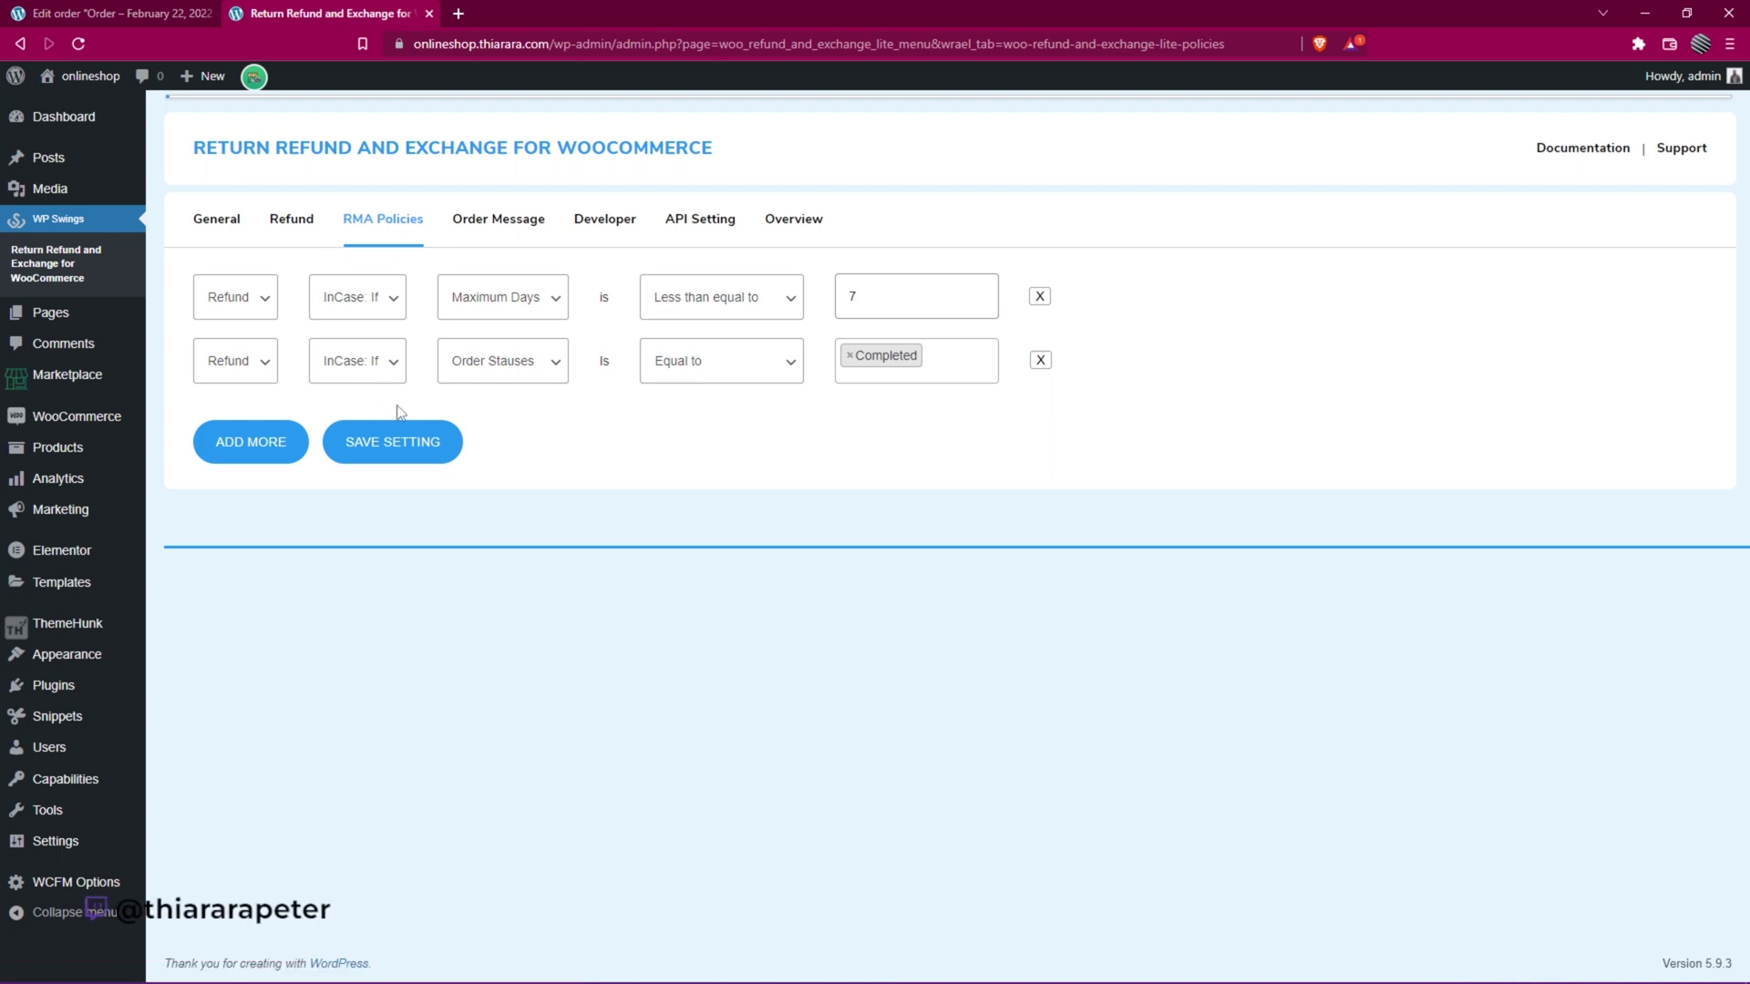
- Save the RMA policies and enable attachments in the order message settings
left_click(407, 443)
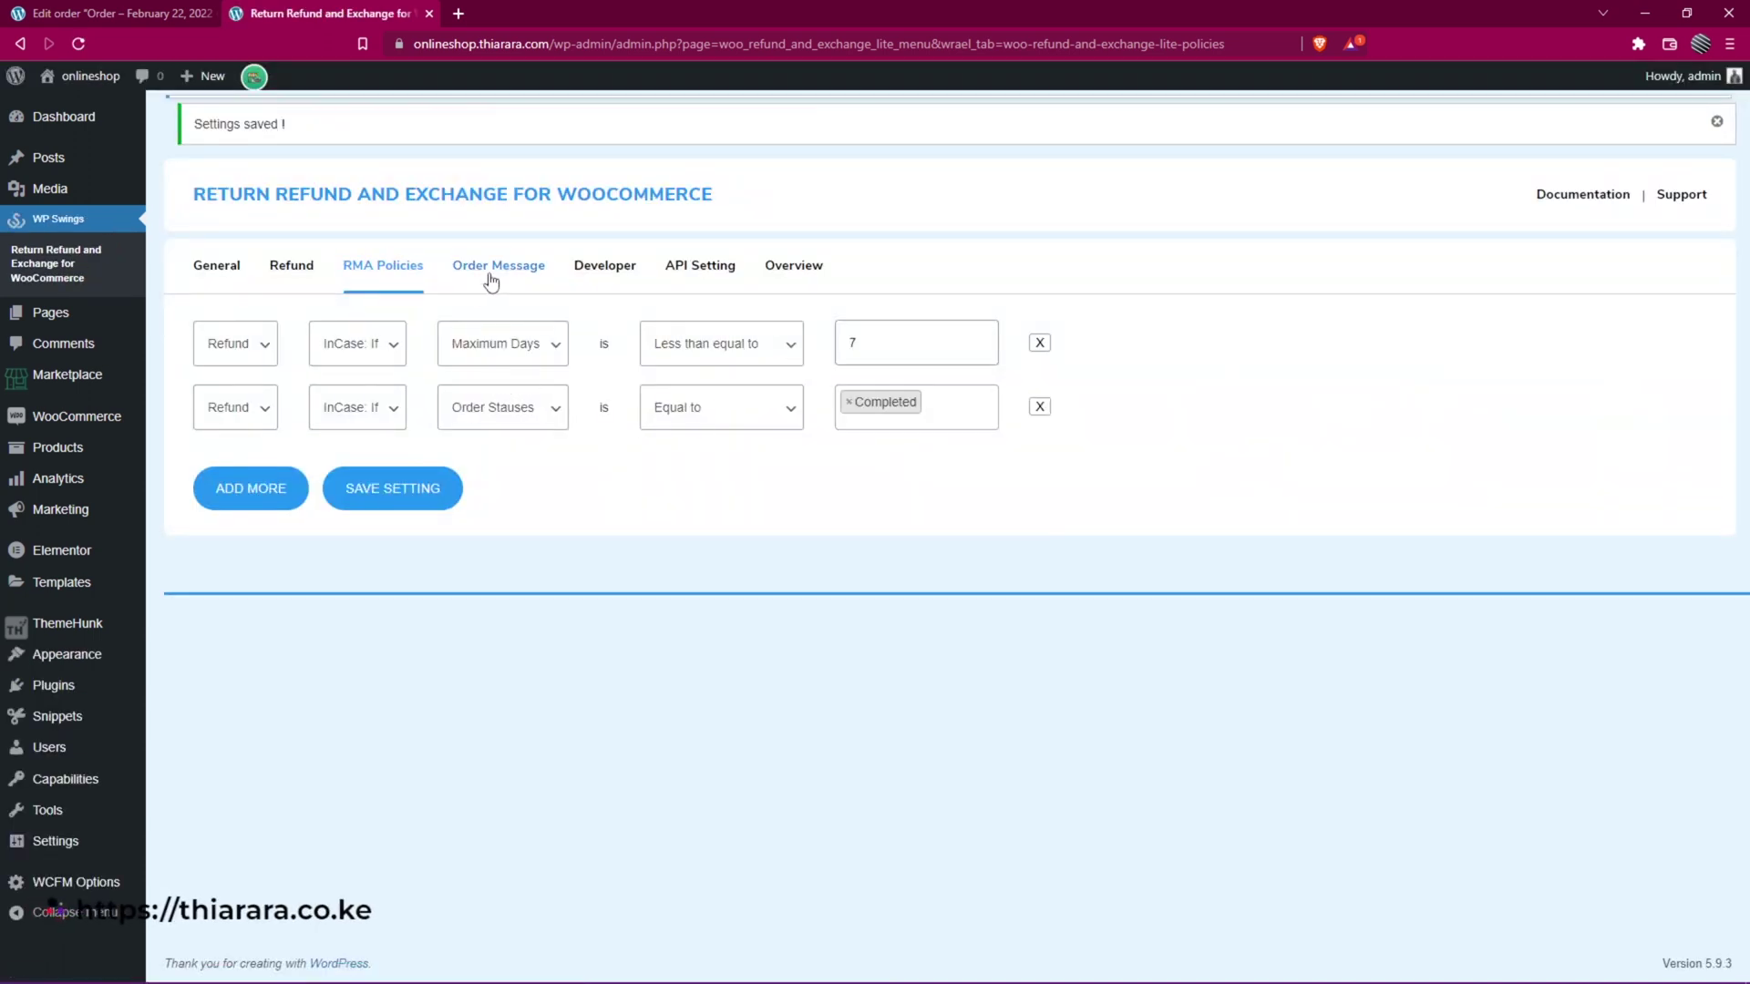
left_click(496, 269)
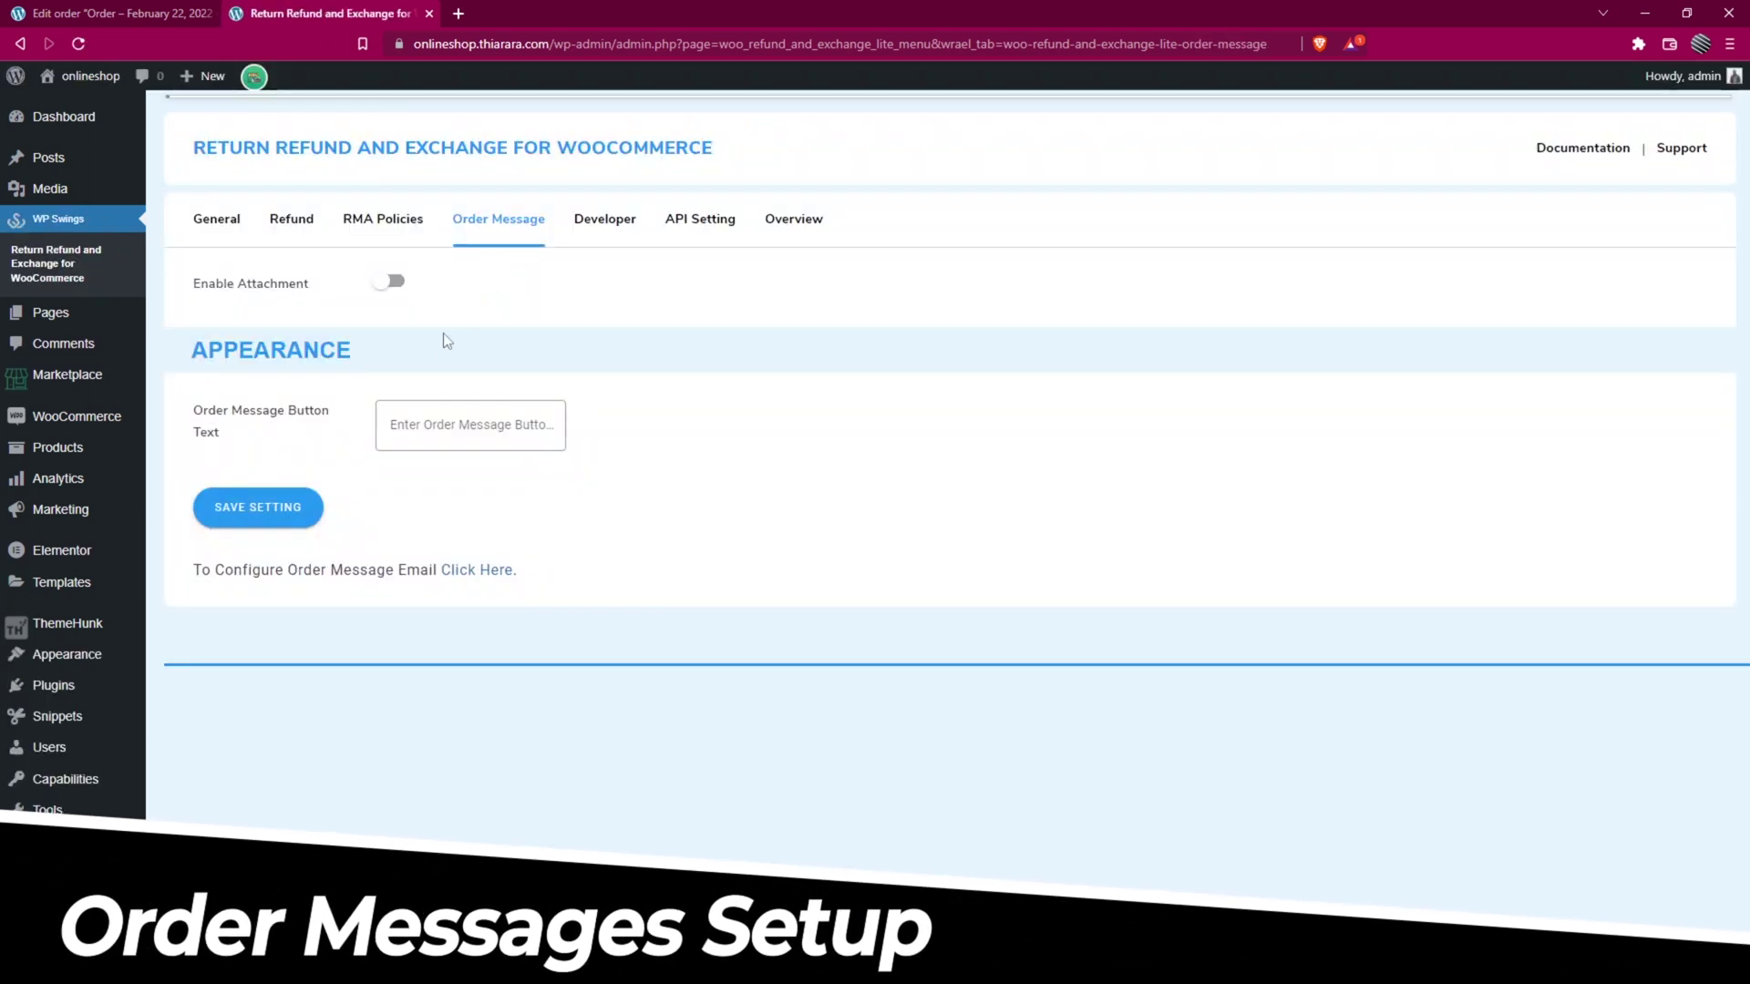
left_click(391, 285)
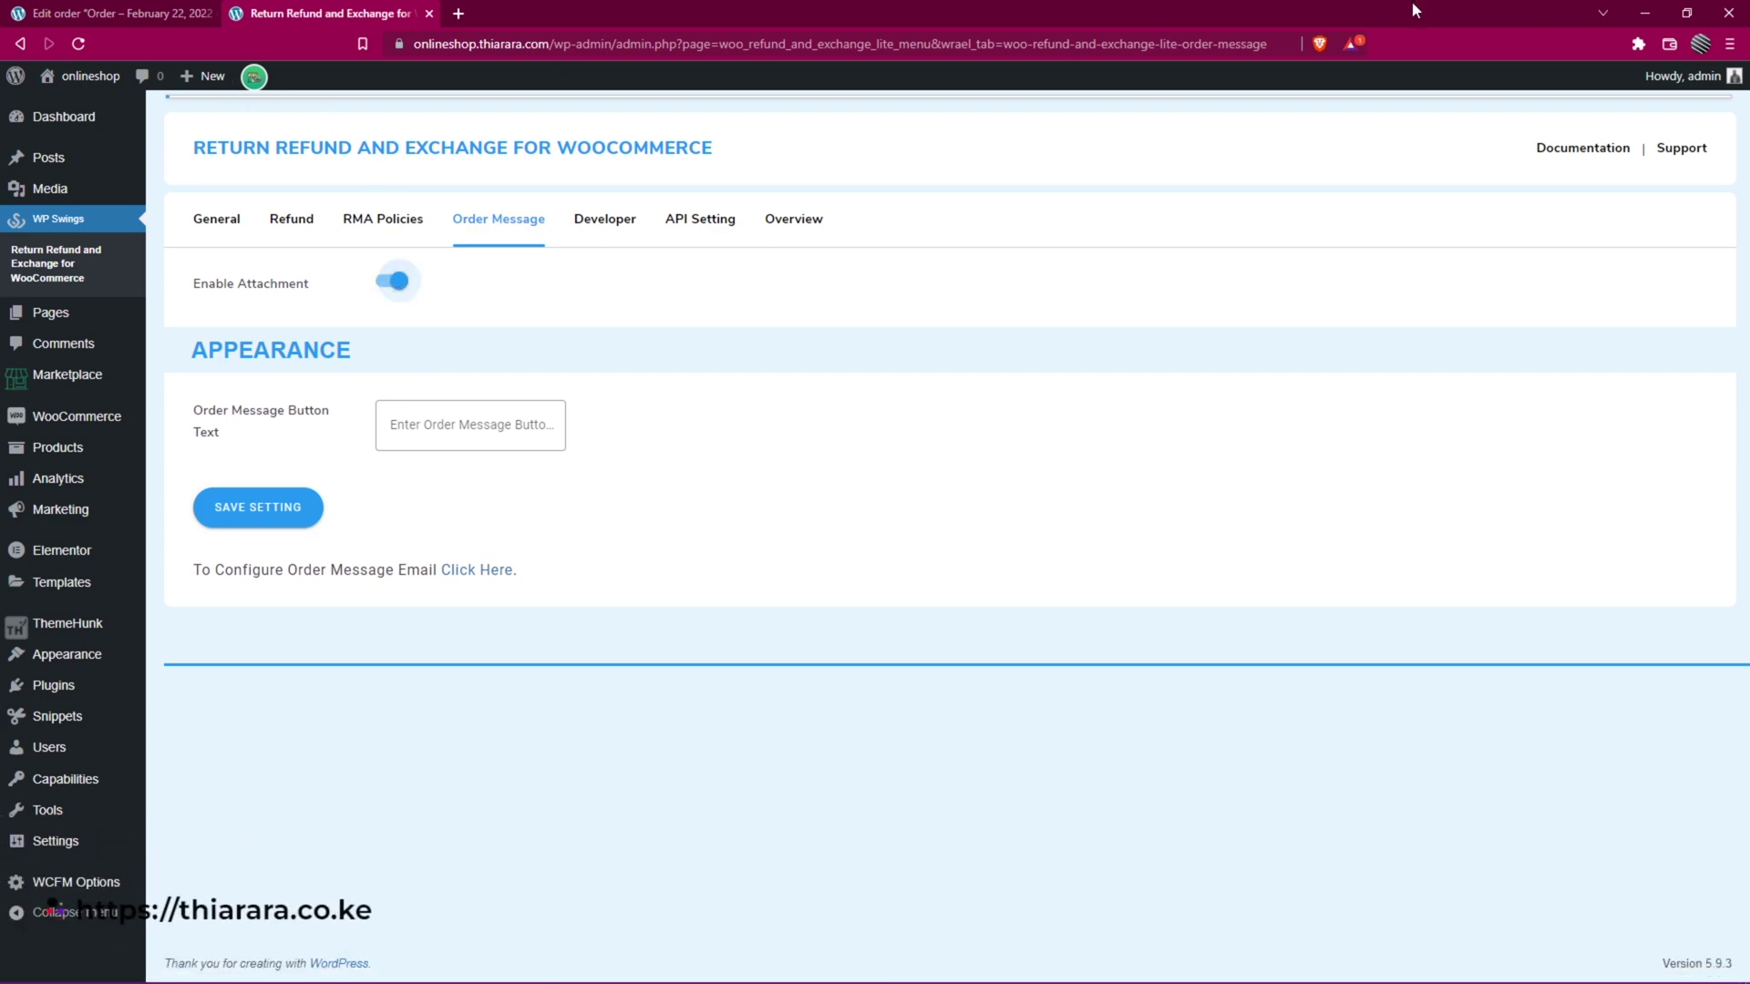
- Review the file attachment option on the customer's support message page for the order, and return to the order list
left_click(1686, 13)
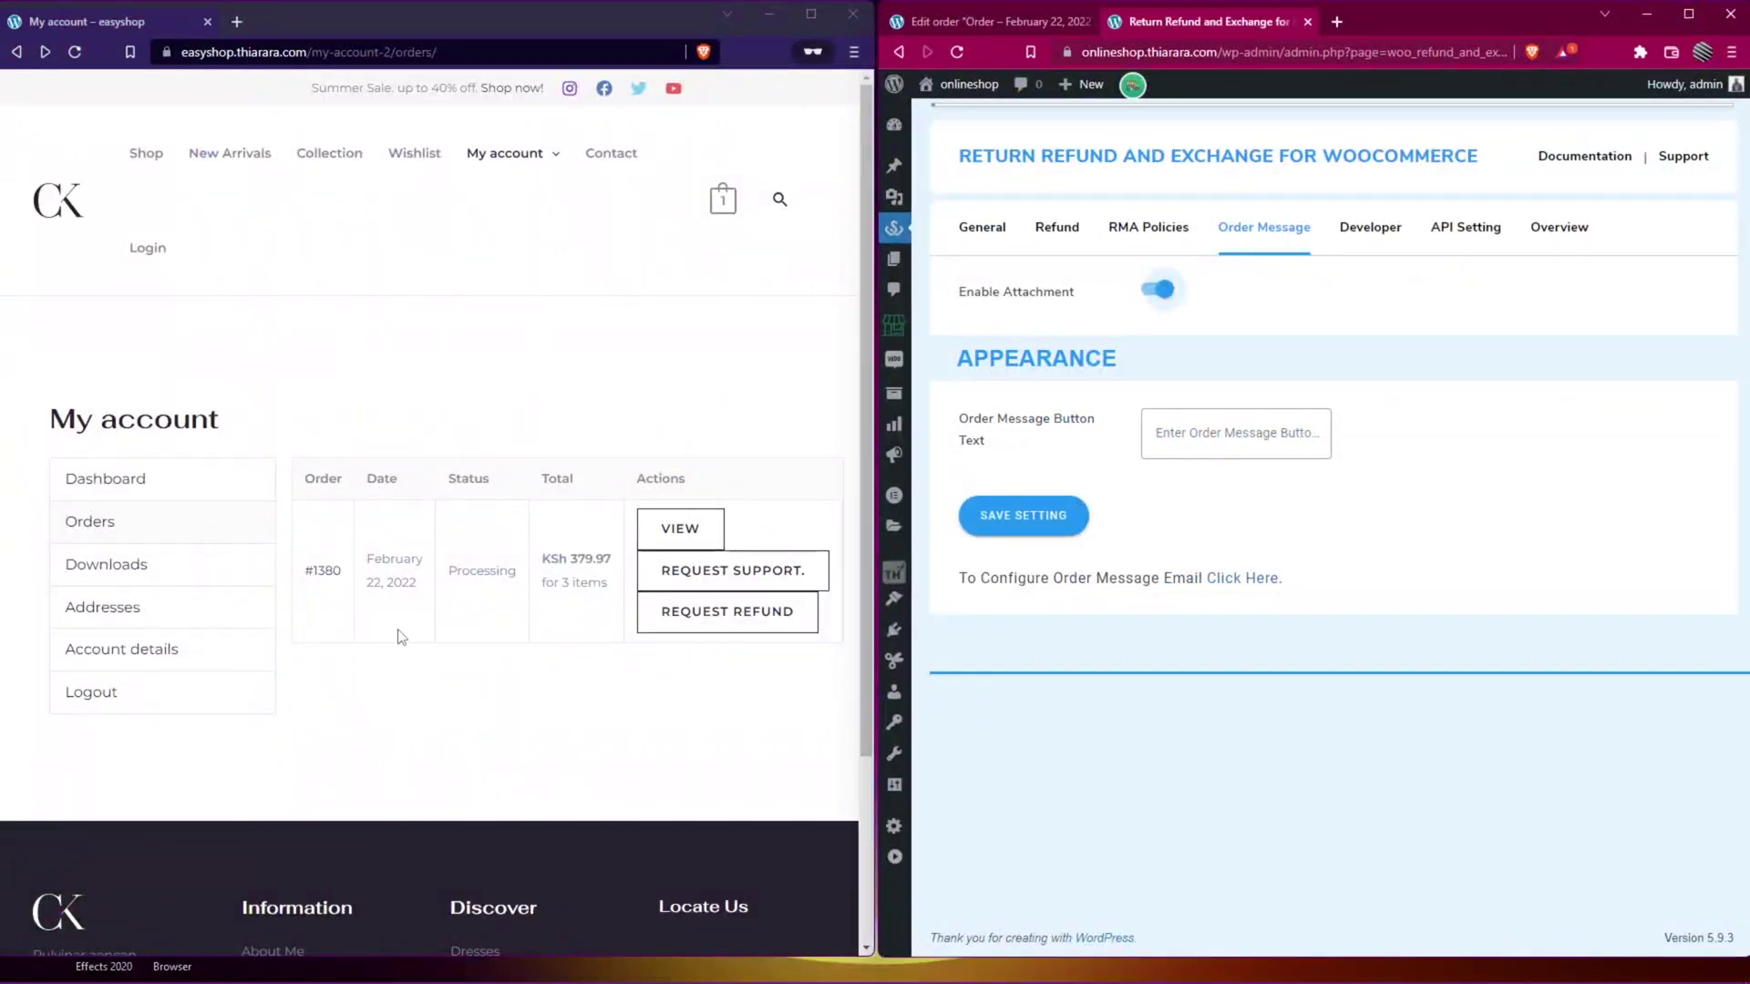
left_click(743, 584)
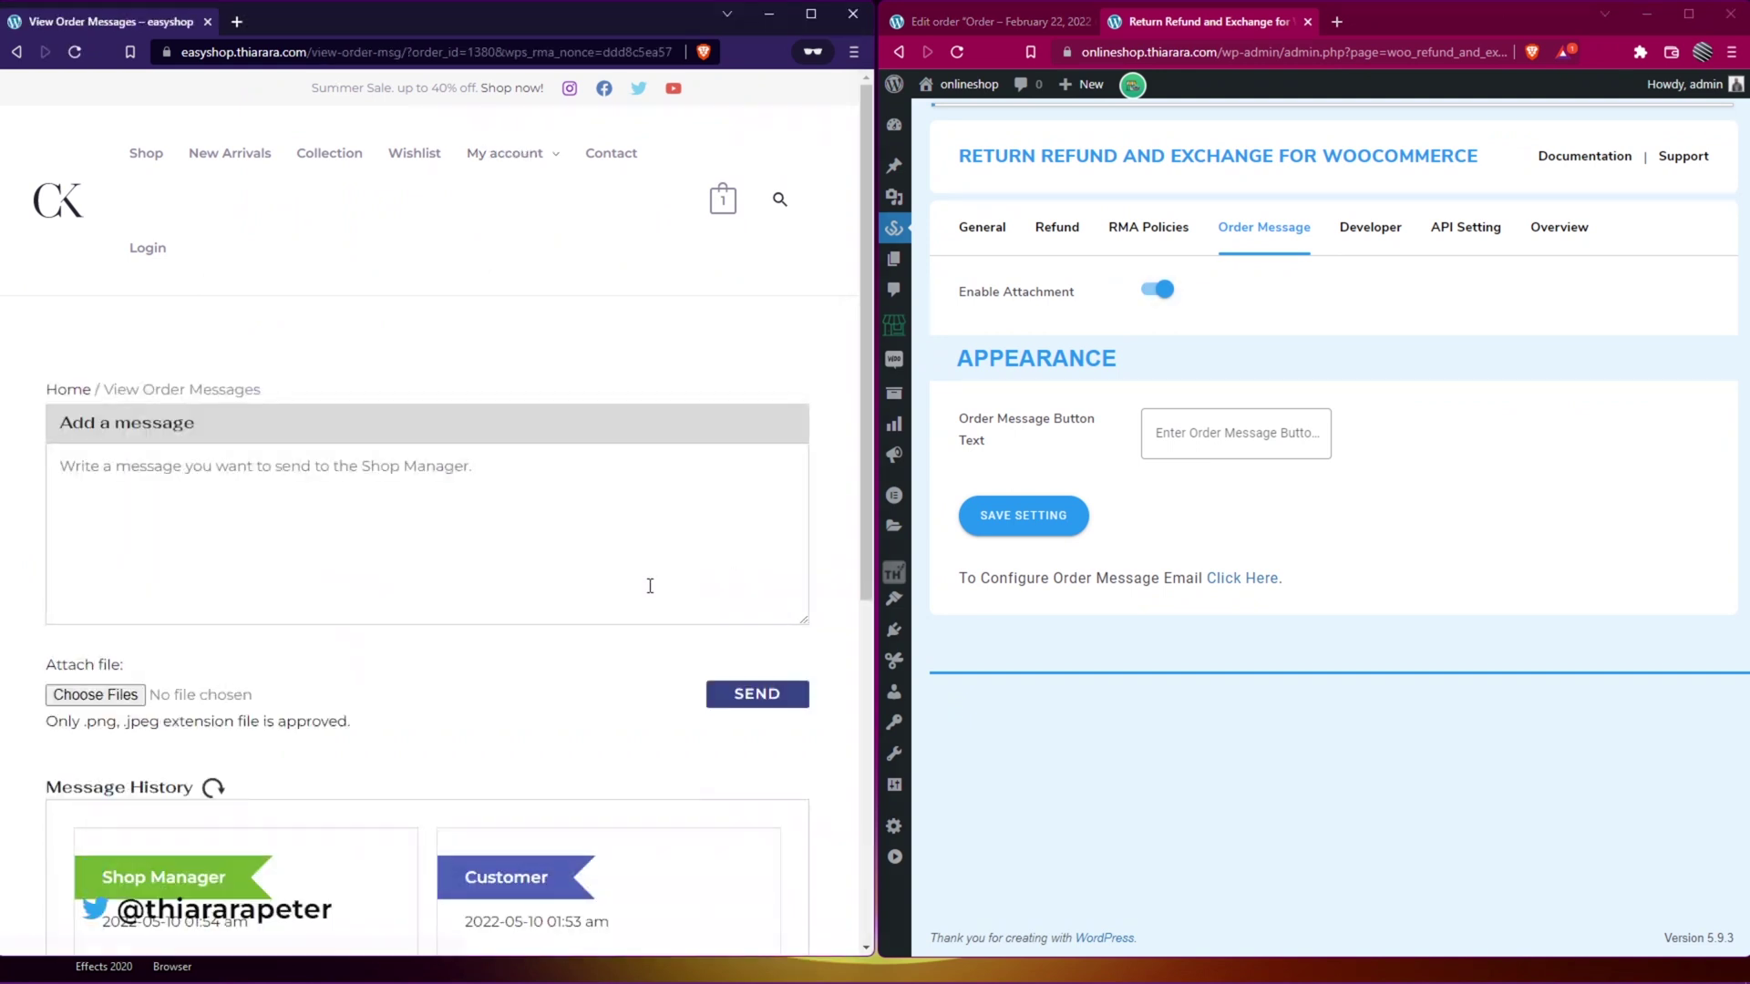
scroll(328, 656, "down", 3)
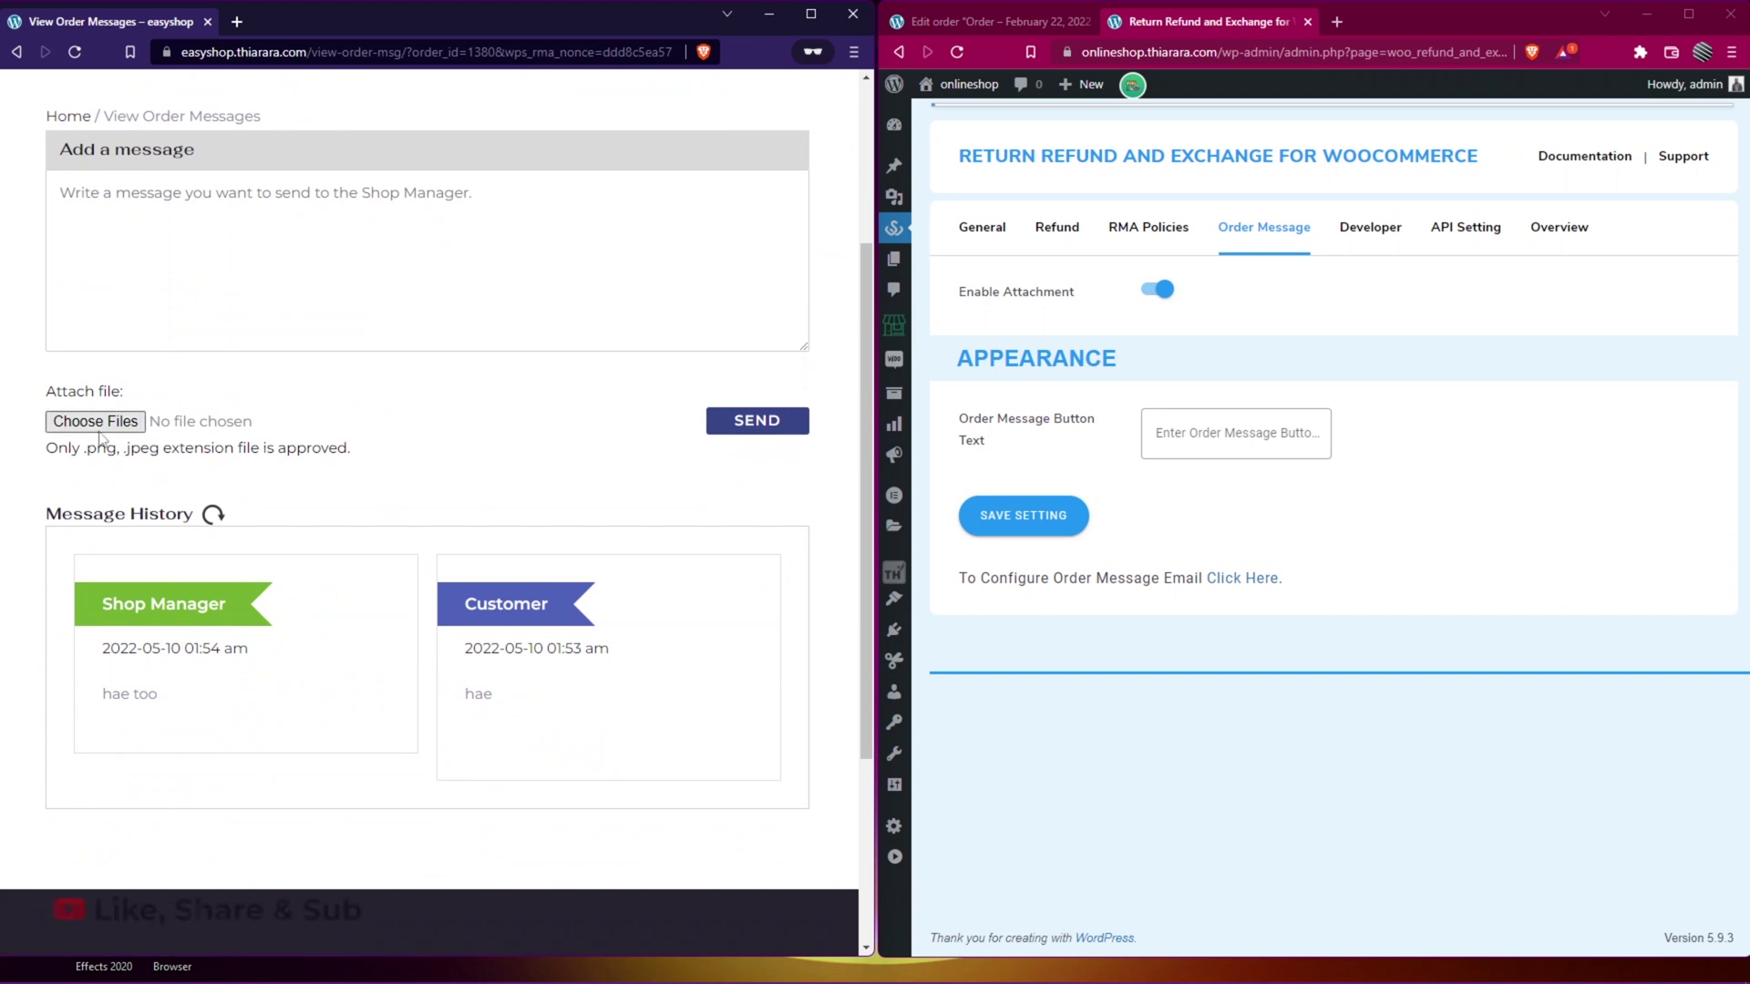
left_click(1205, 443)
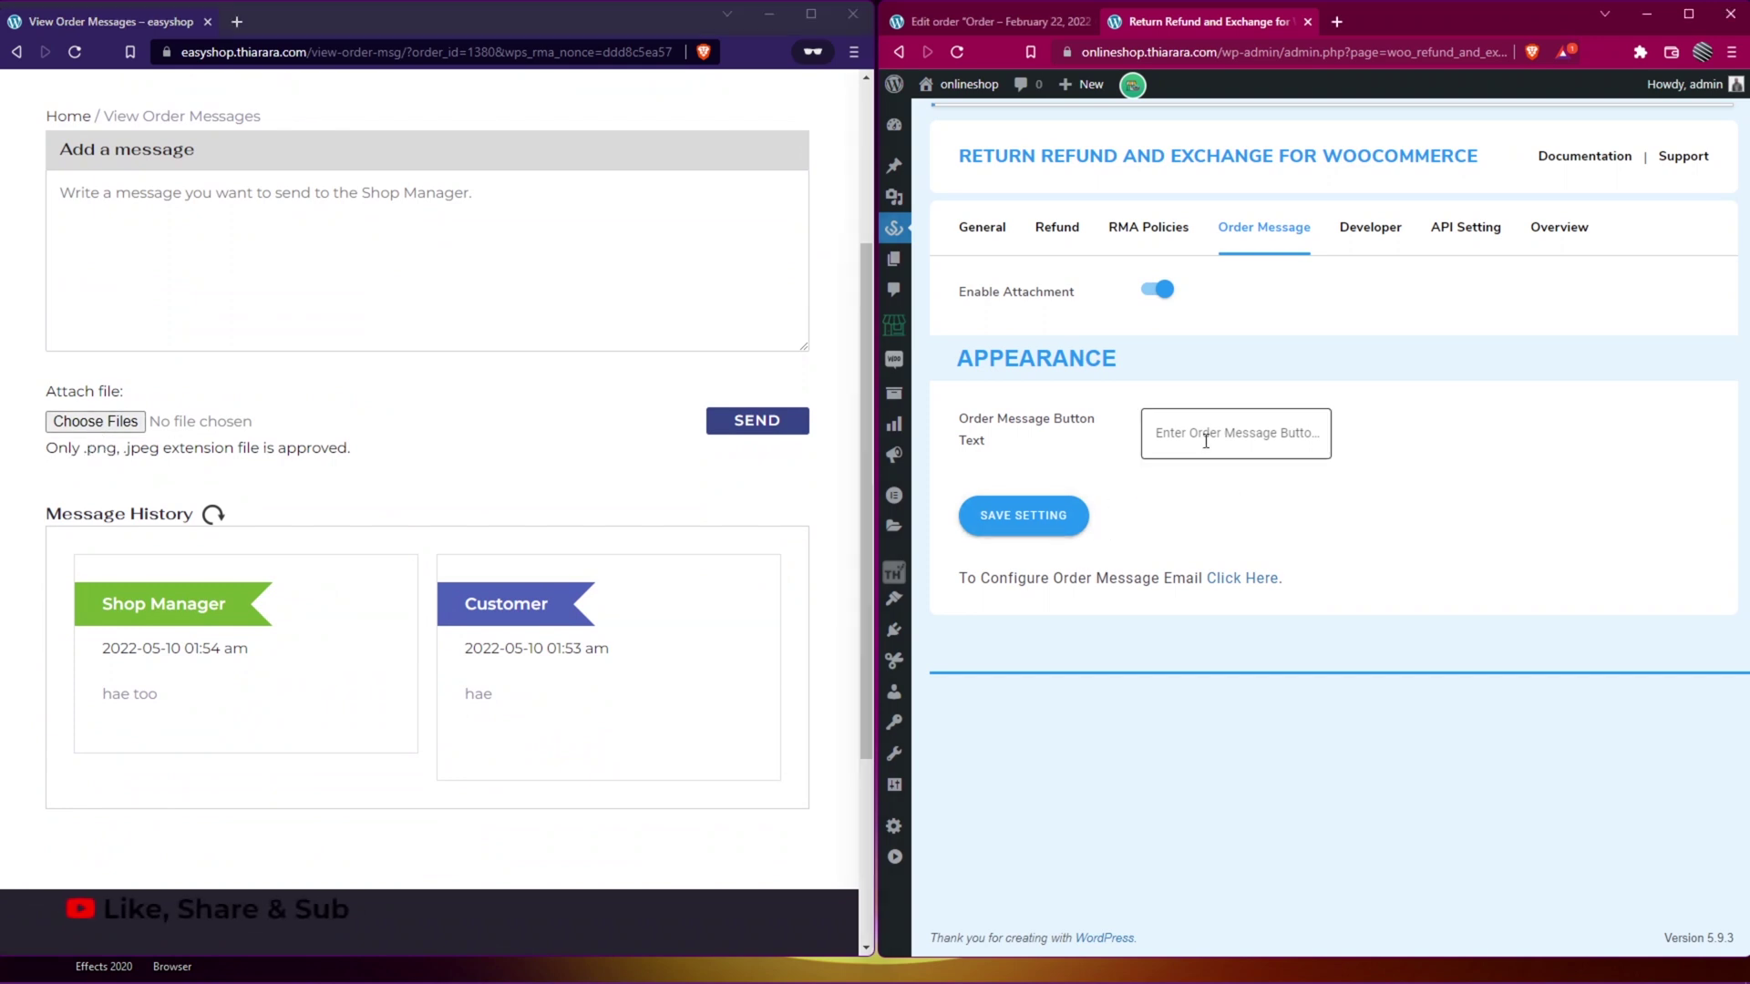
left_click(20, 48)
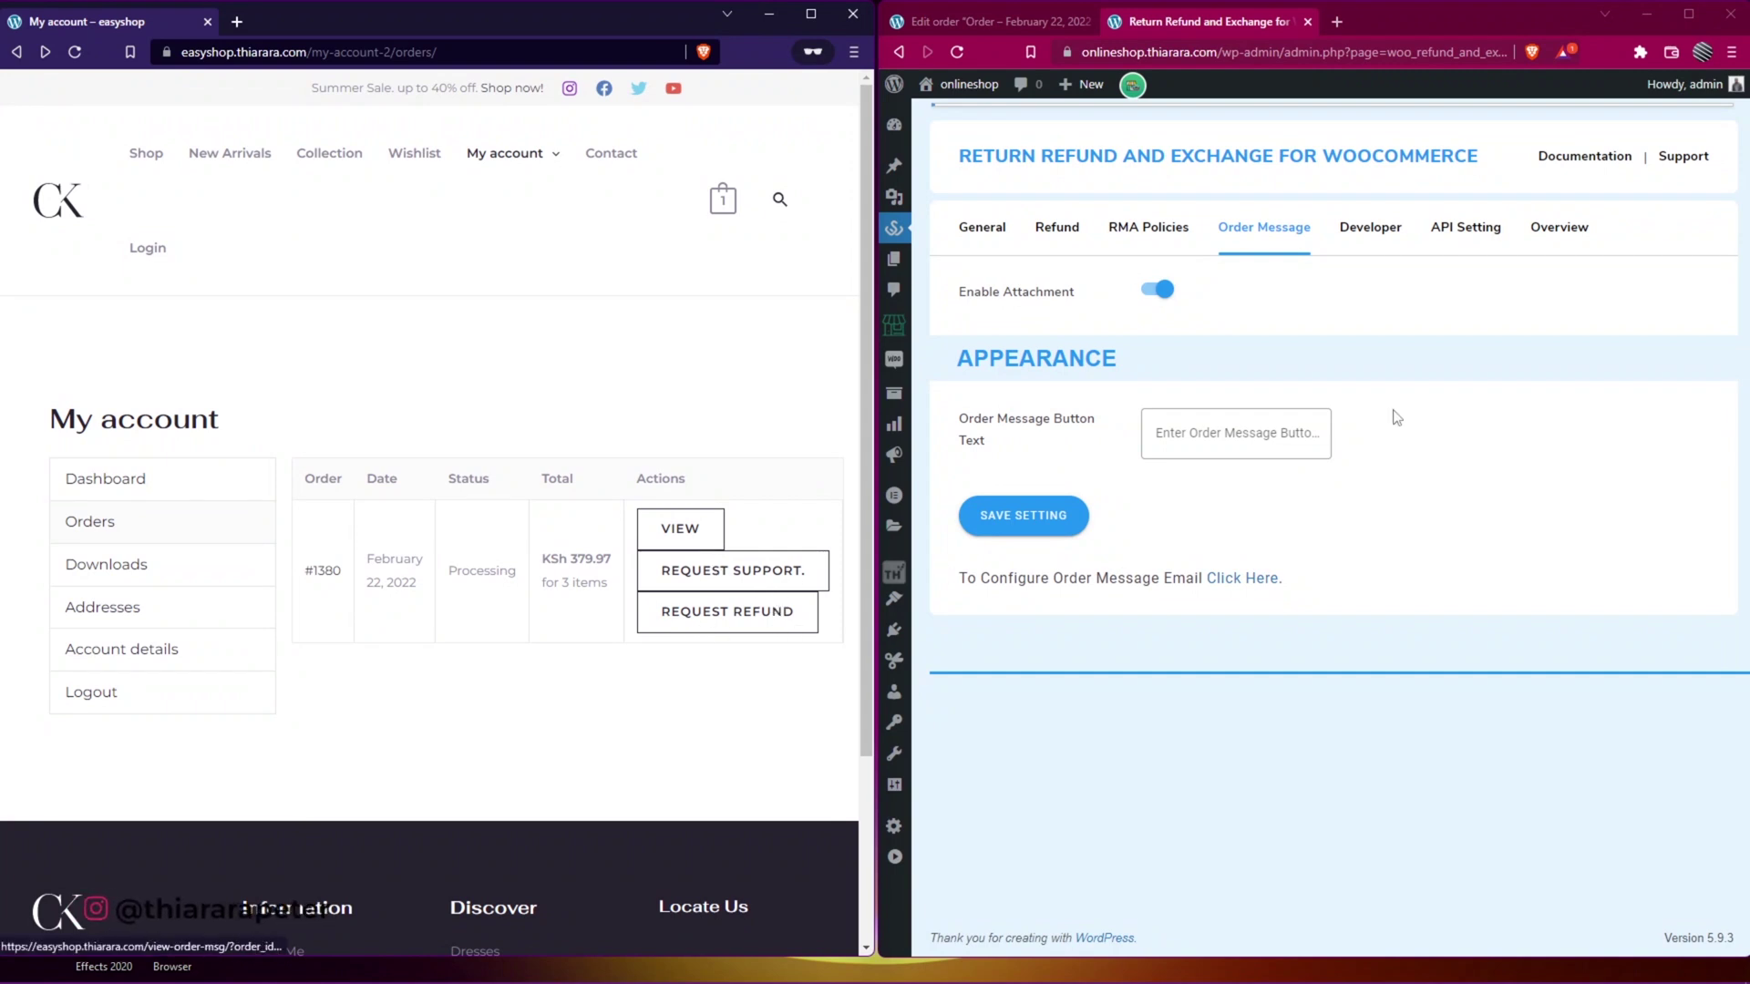
- Set the order message button text to "Instant Support." and save the order message settings
left_click(1249, 422)
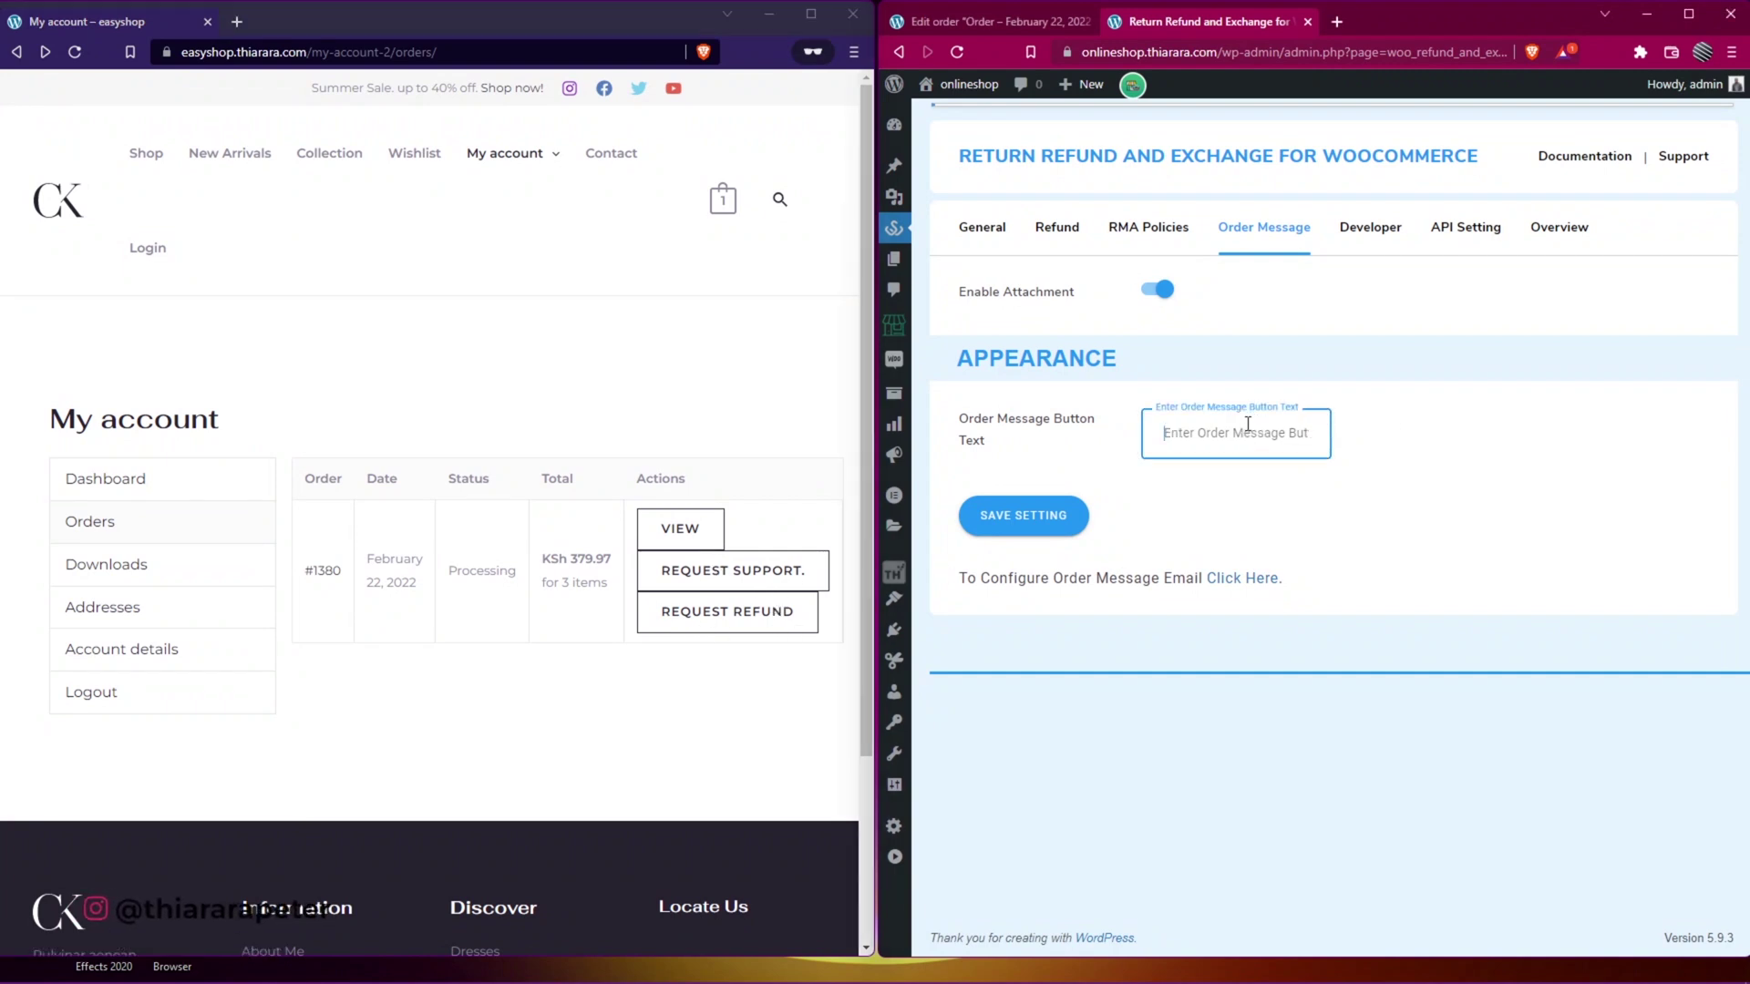
type("nstant Support.")
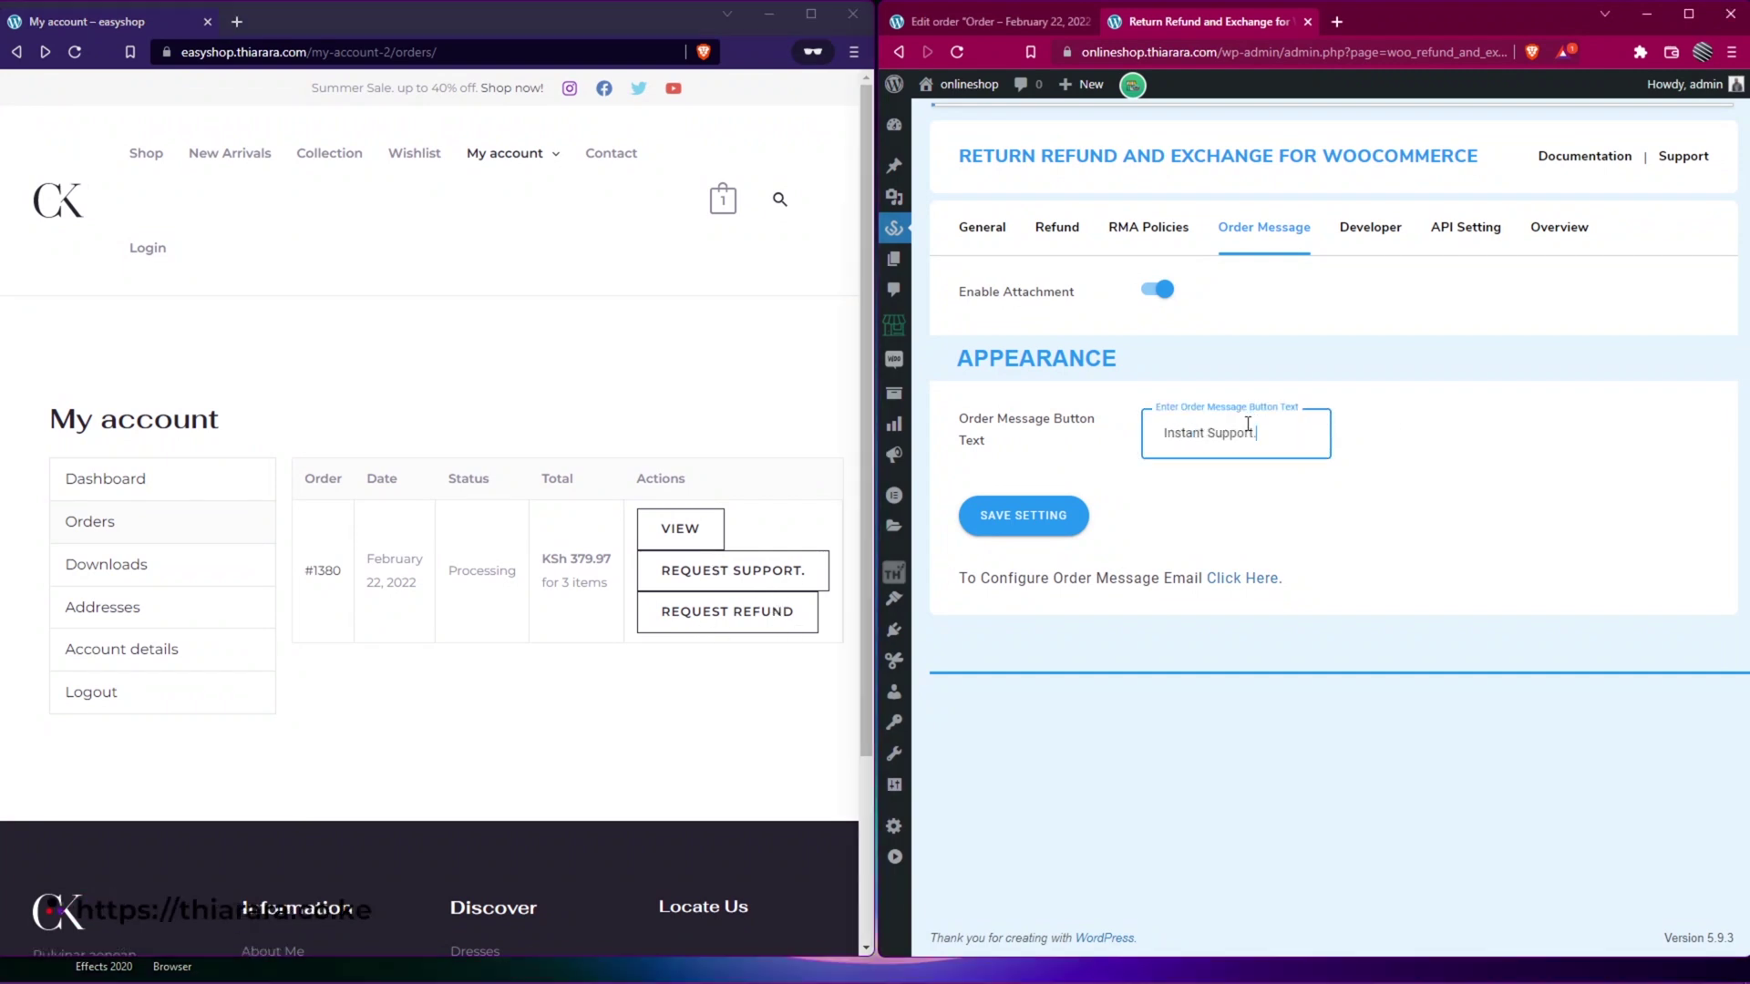
left_click(1009, 521)
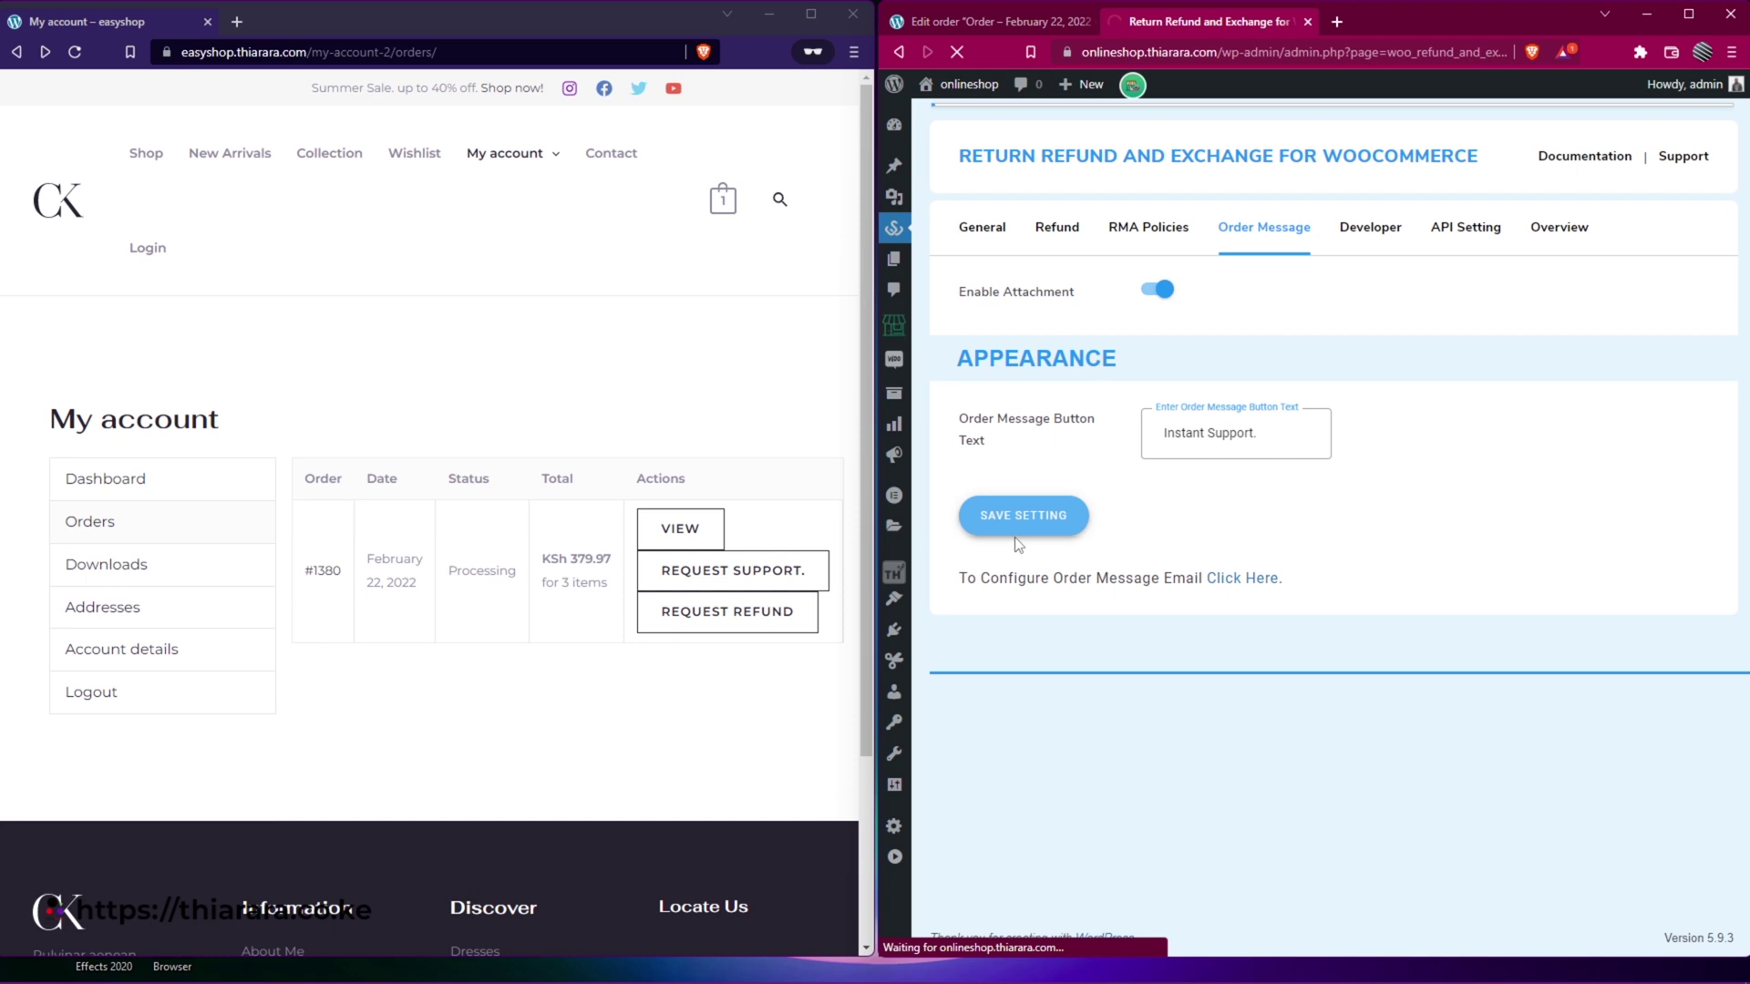
- Examine the subject, heading and email type settings of the RMA Order Messages email, and return to the email notifications list
left_click(1689, 15)
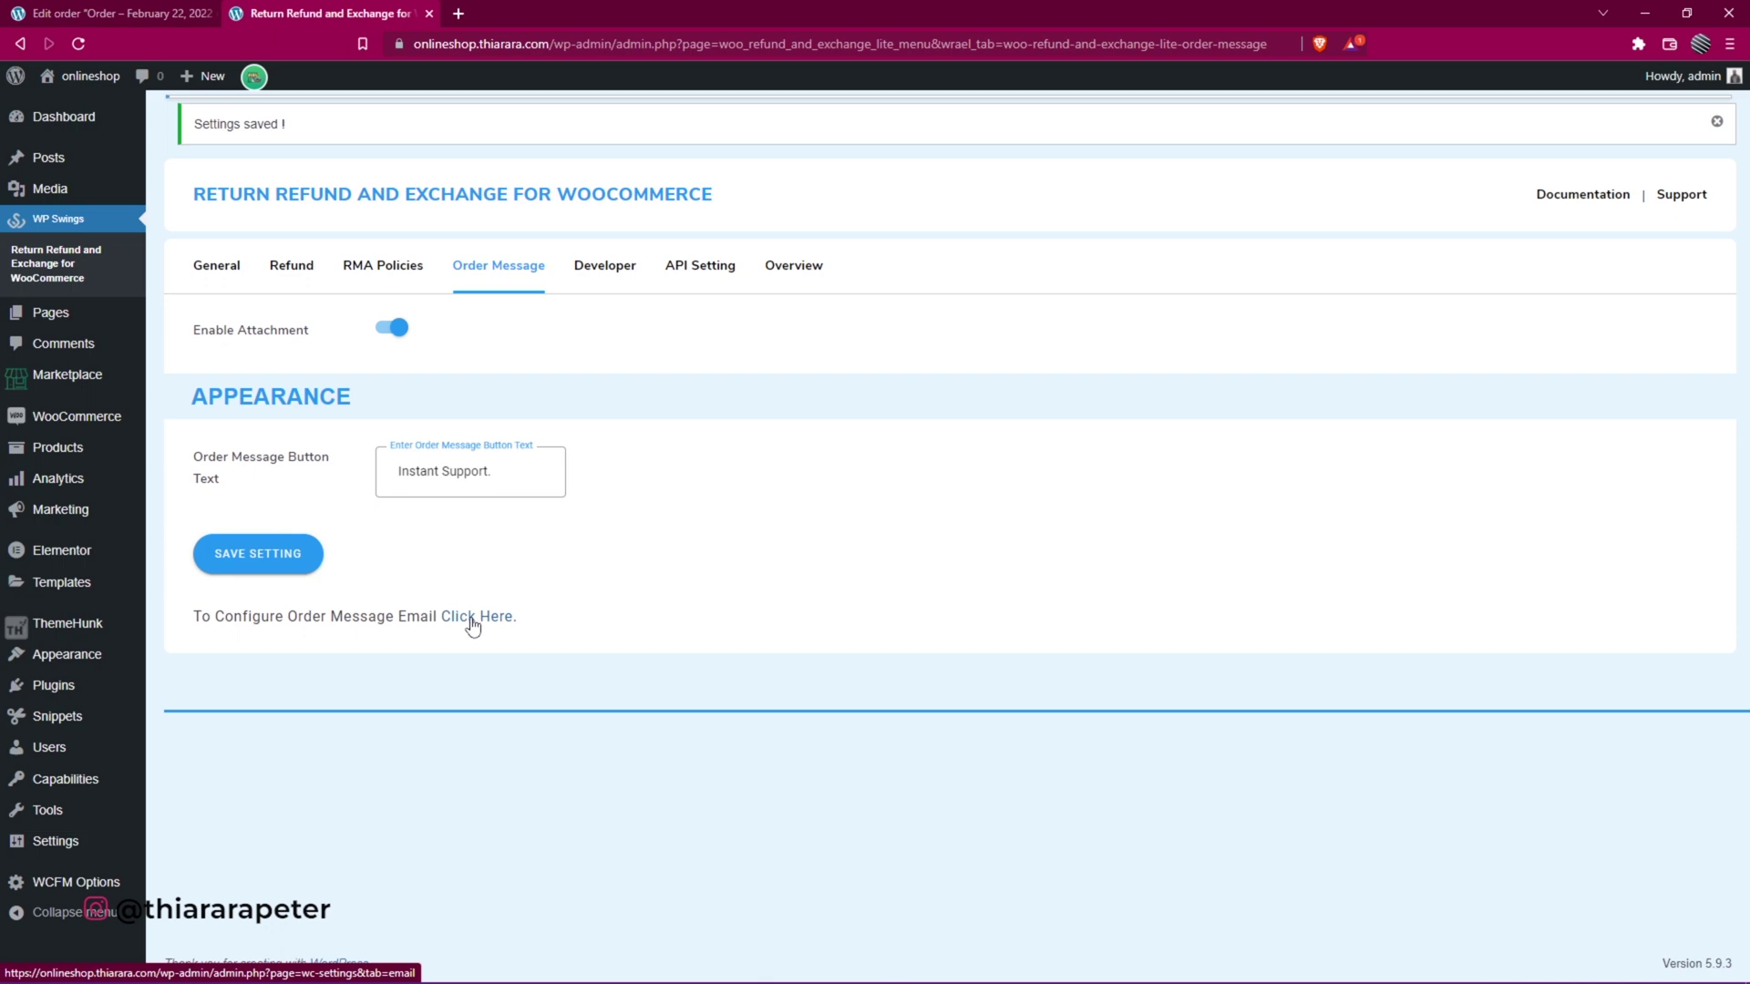
left_click(473, 619)
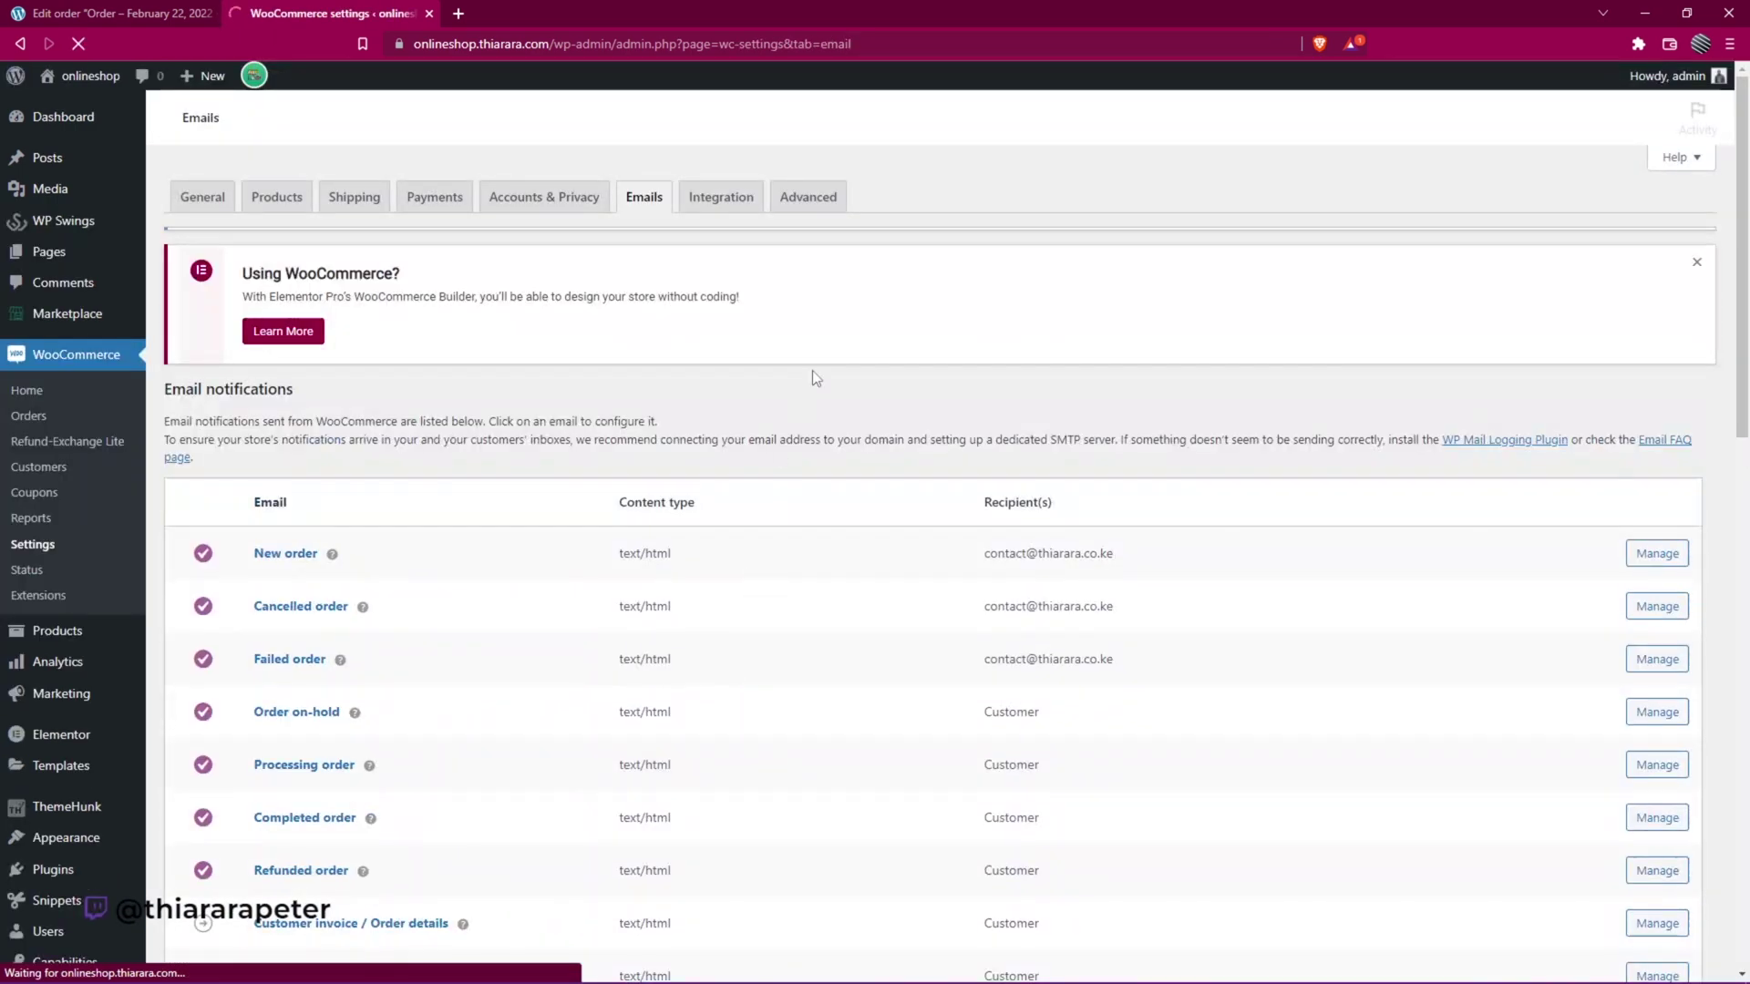
scroll(576, 627, "down", 7)
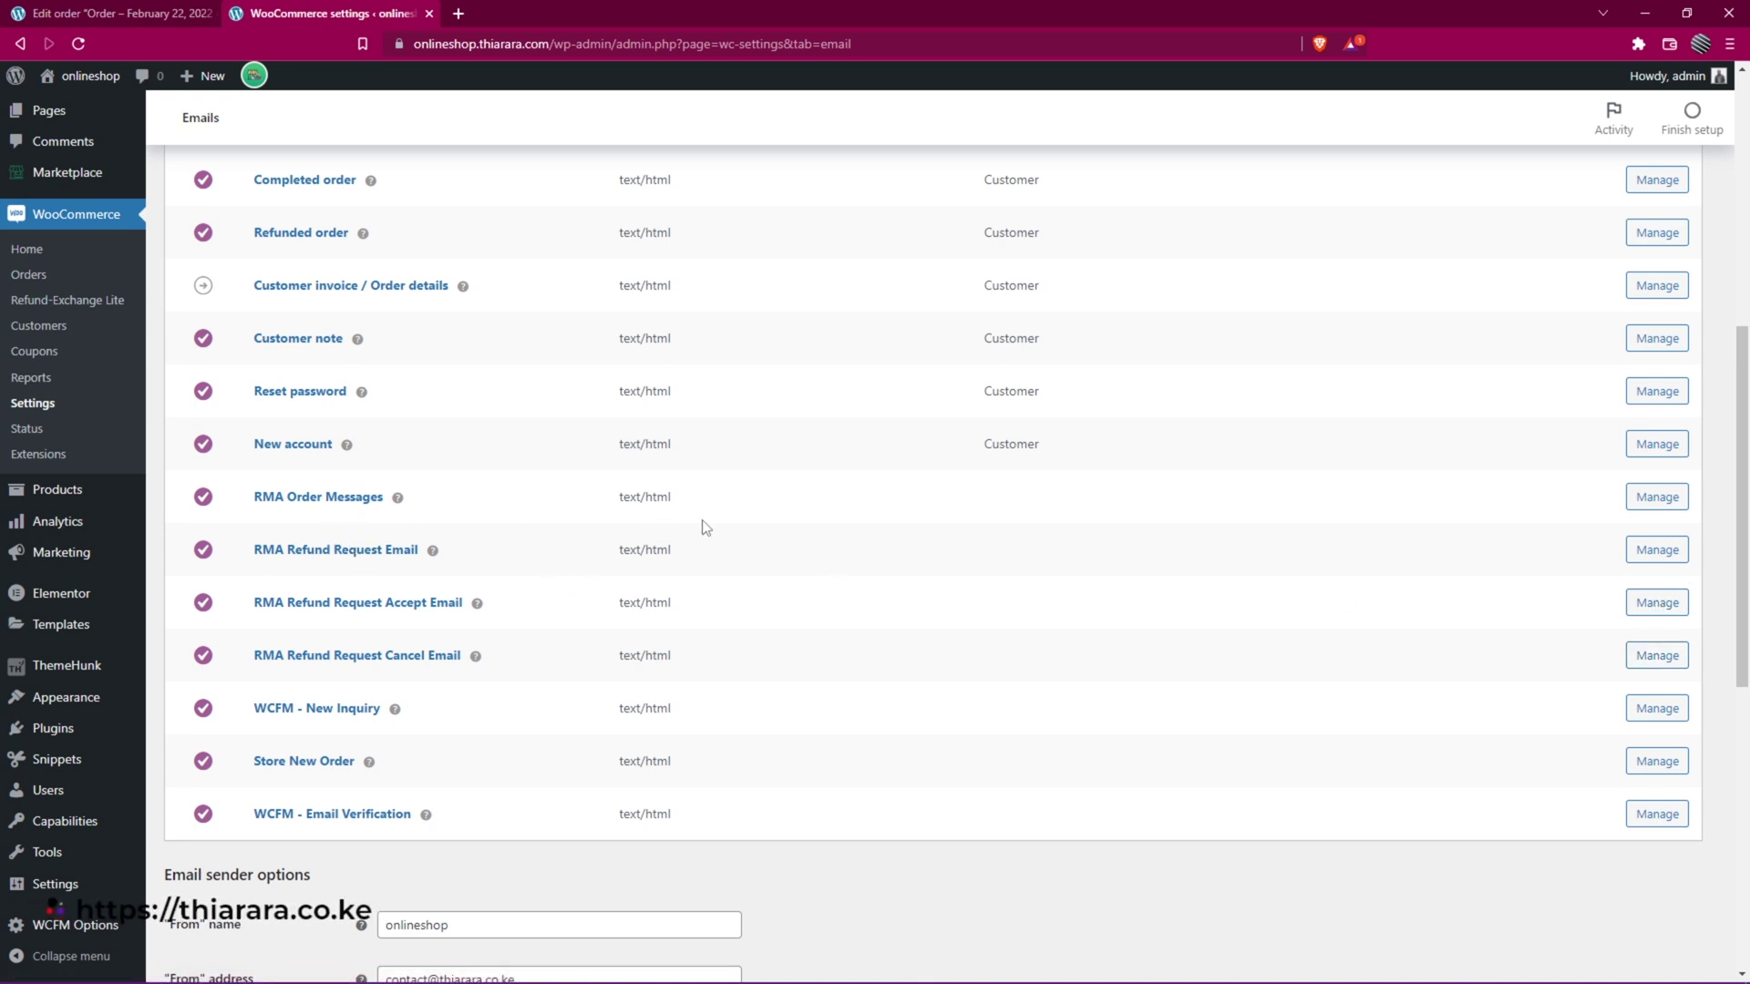
left_click(1662, 507)
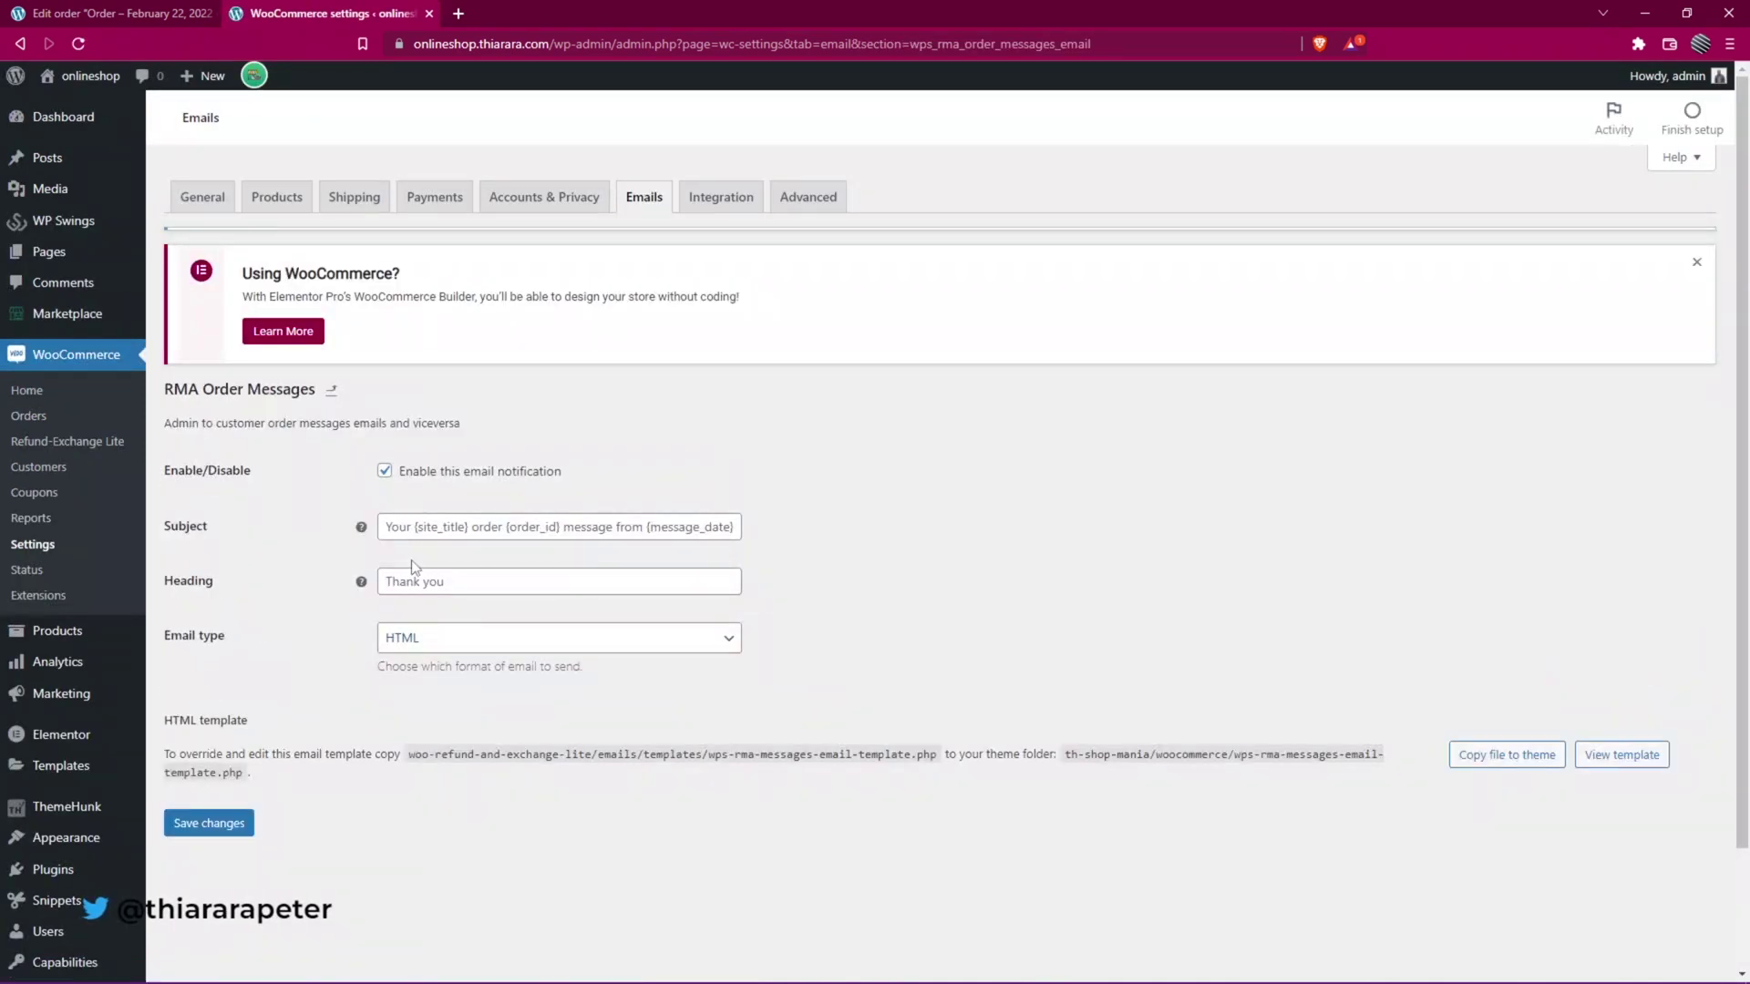
left_click(388, 527)
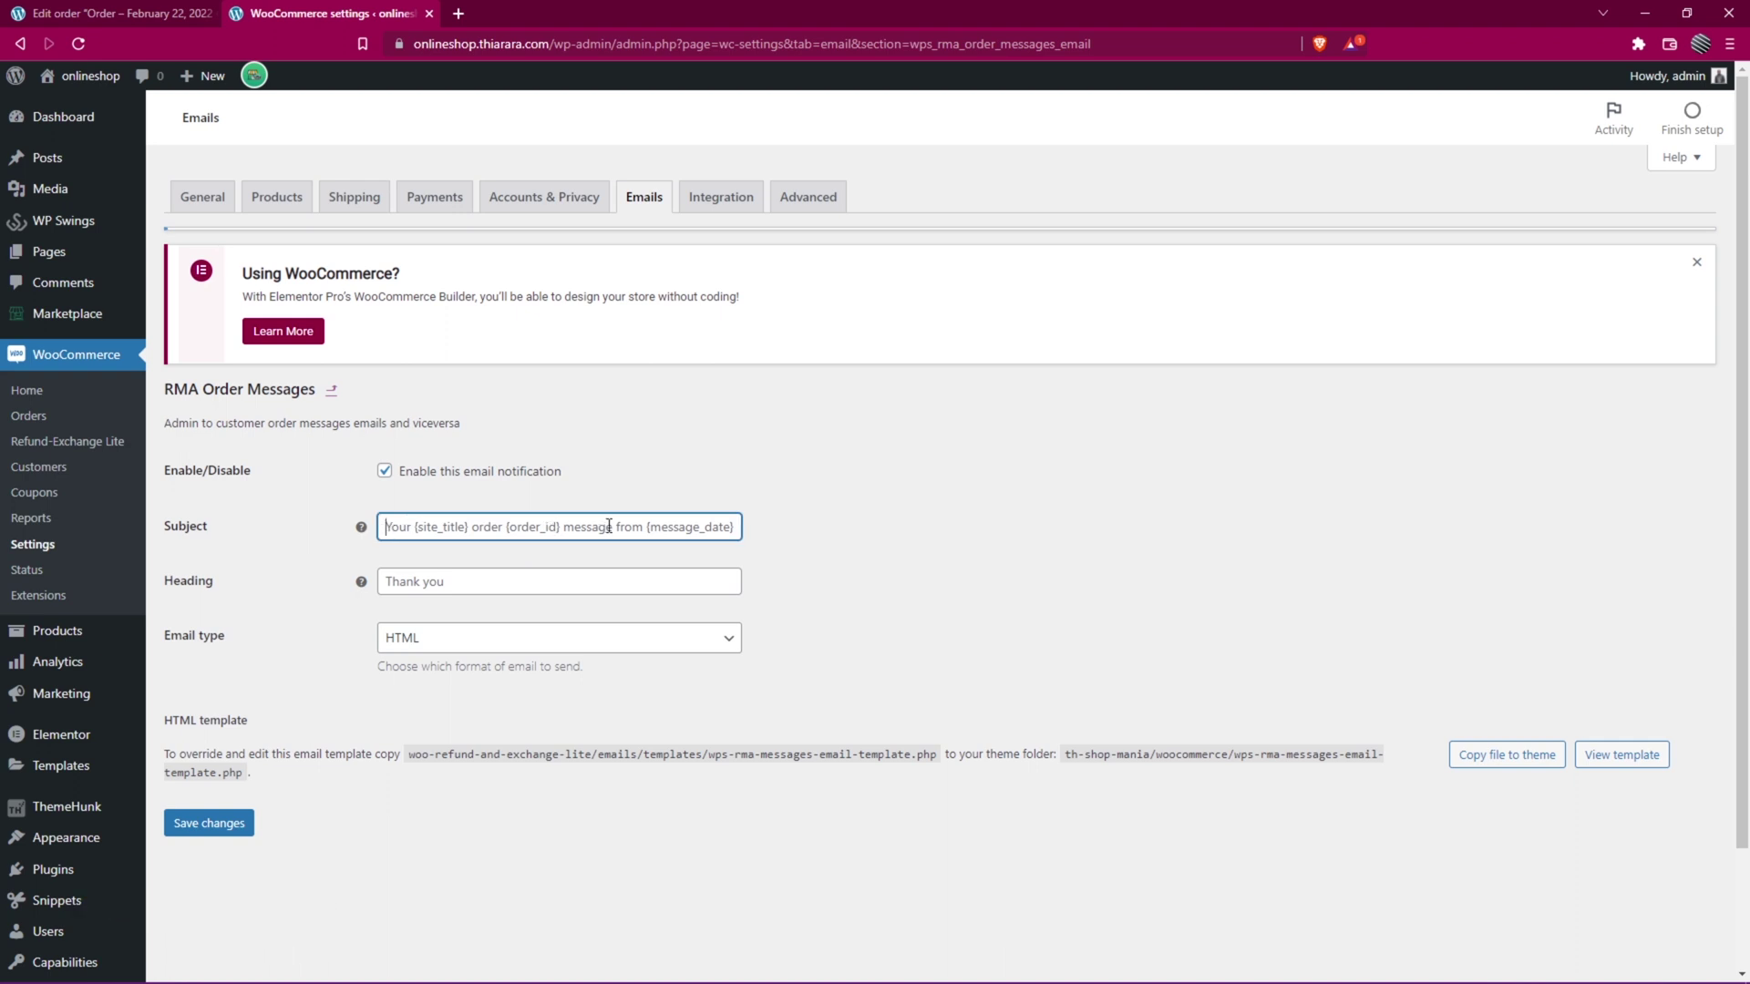
left_click(511, 586)
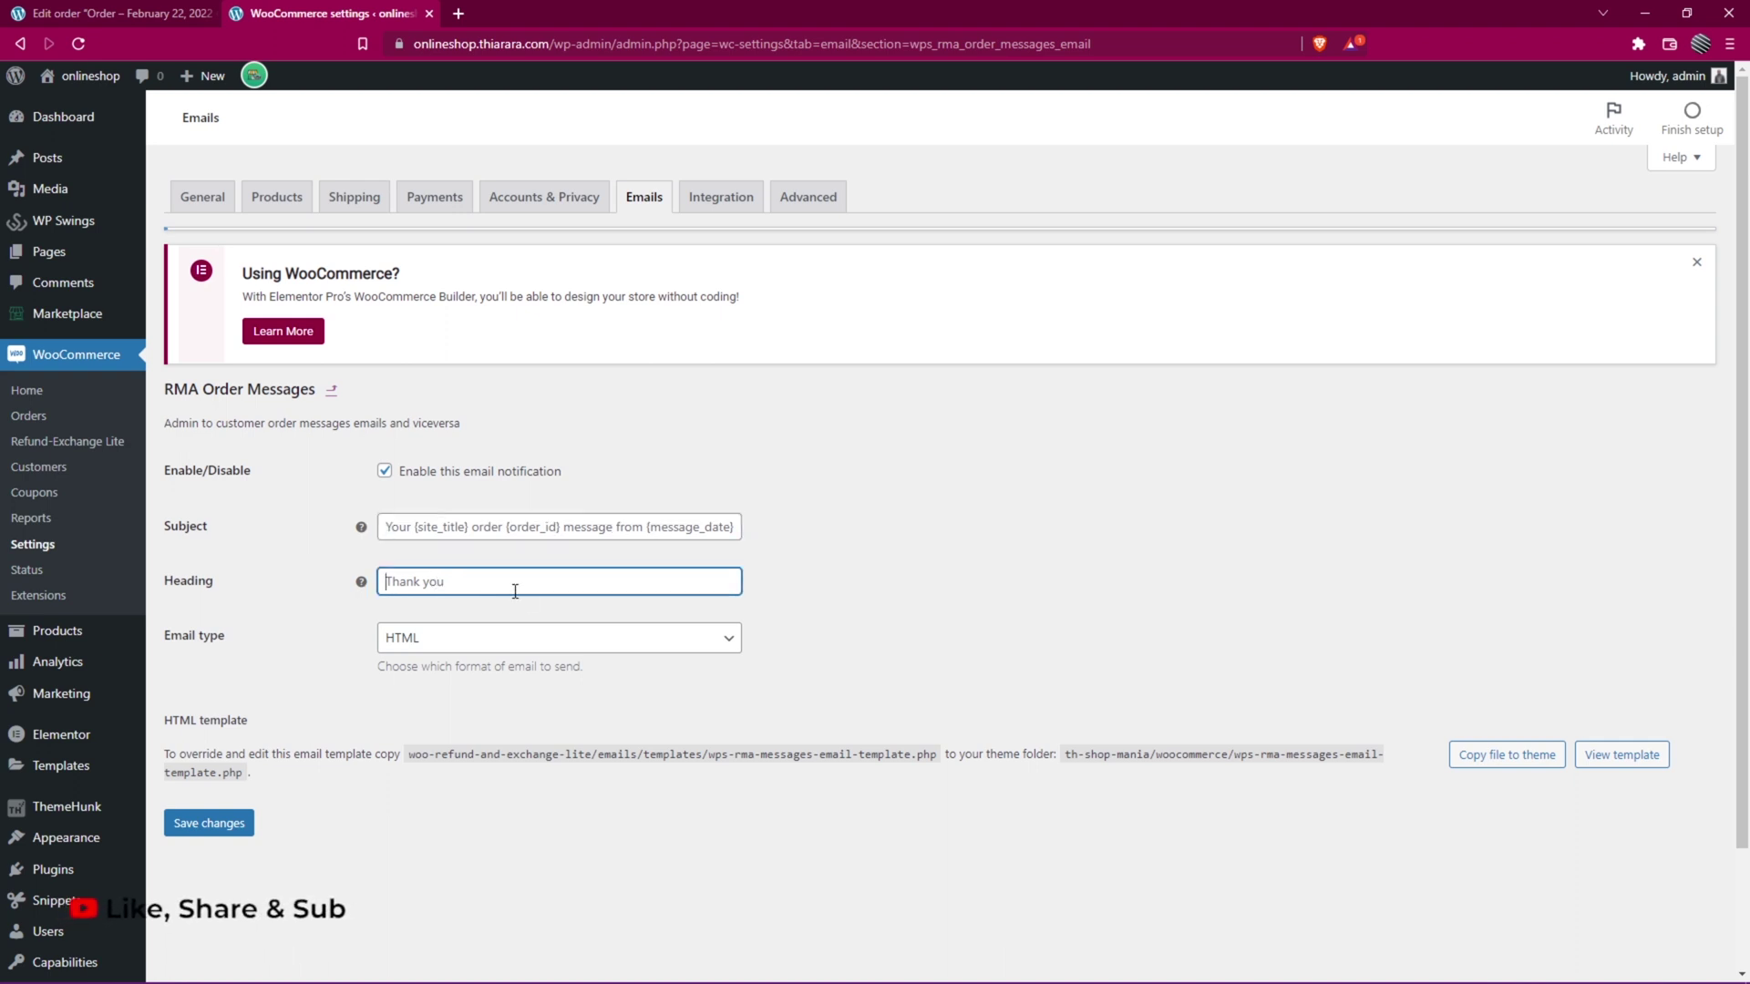
left_click(492, 648)
left_click(464, 649)
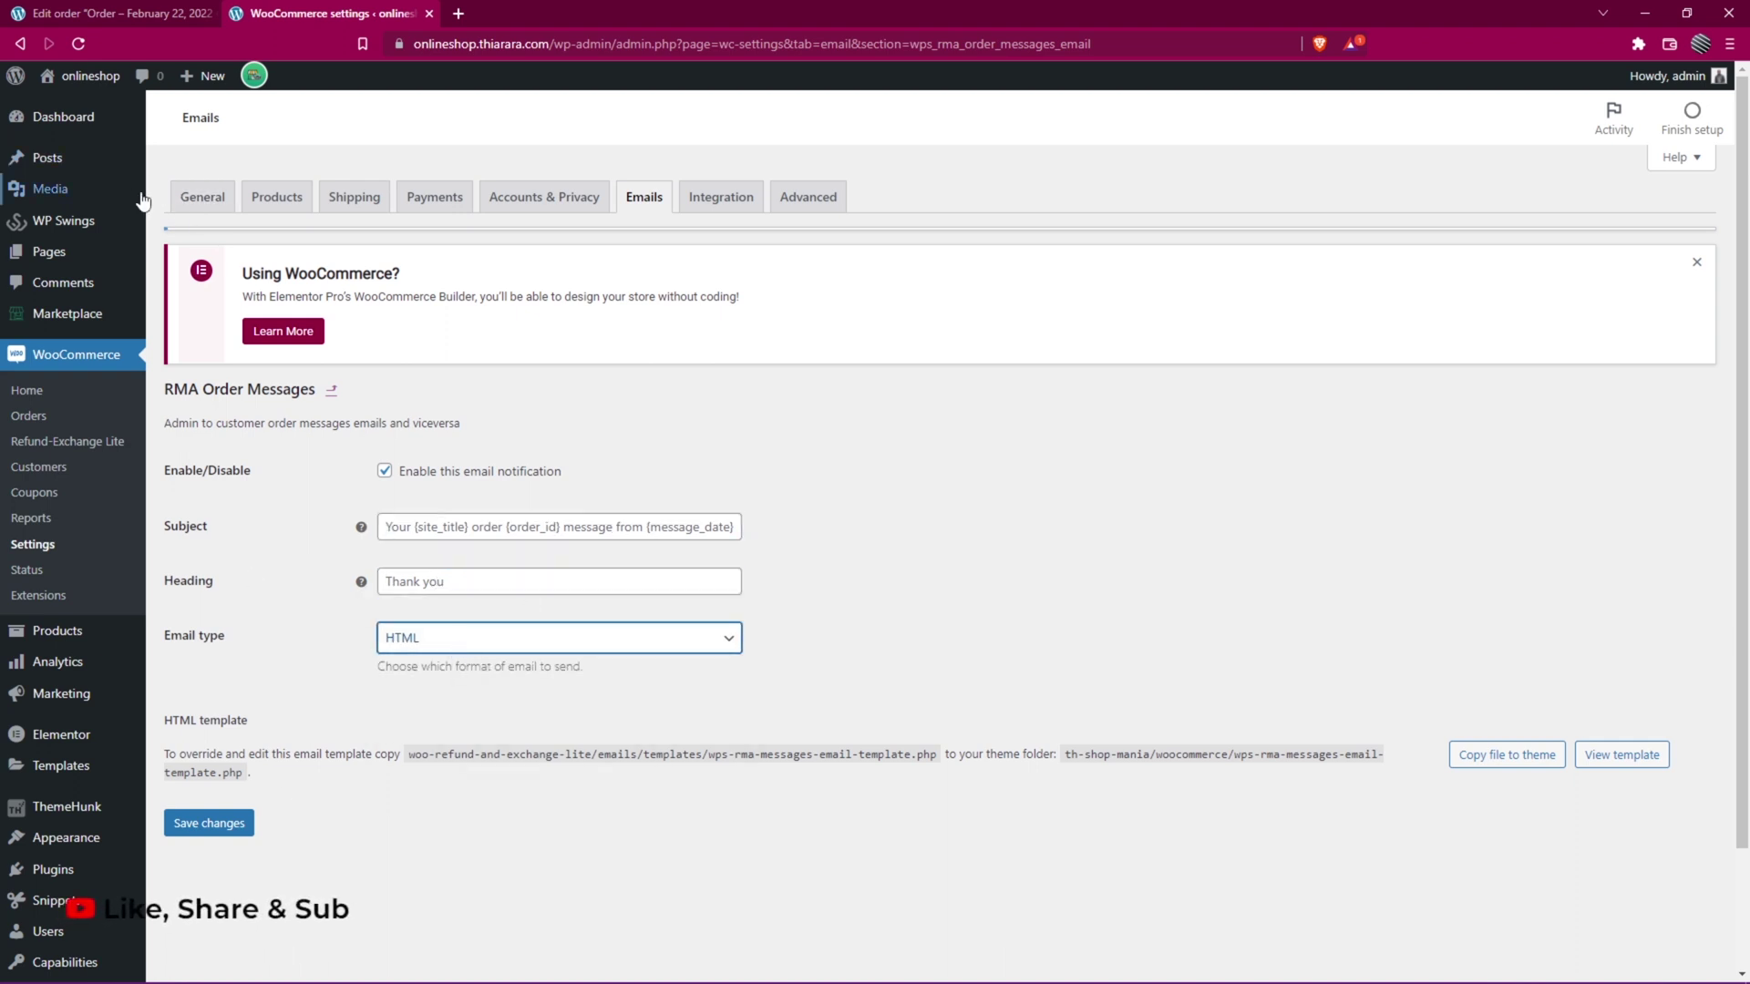
left_click(331, 391)
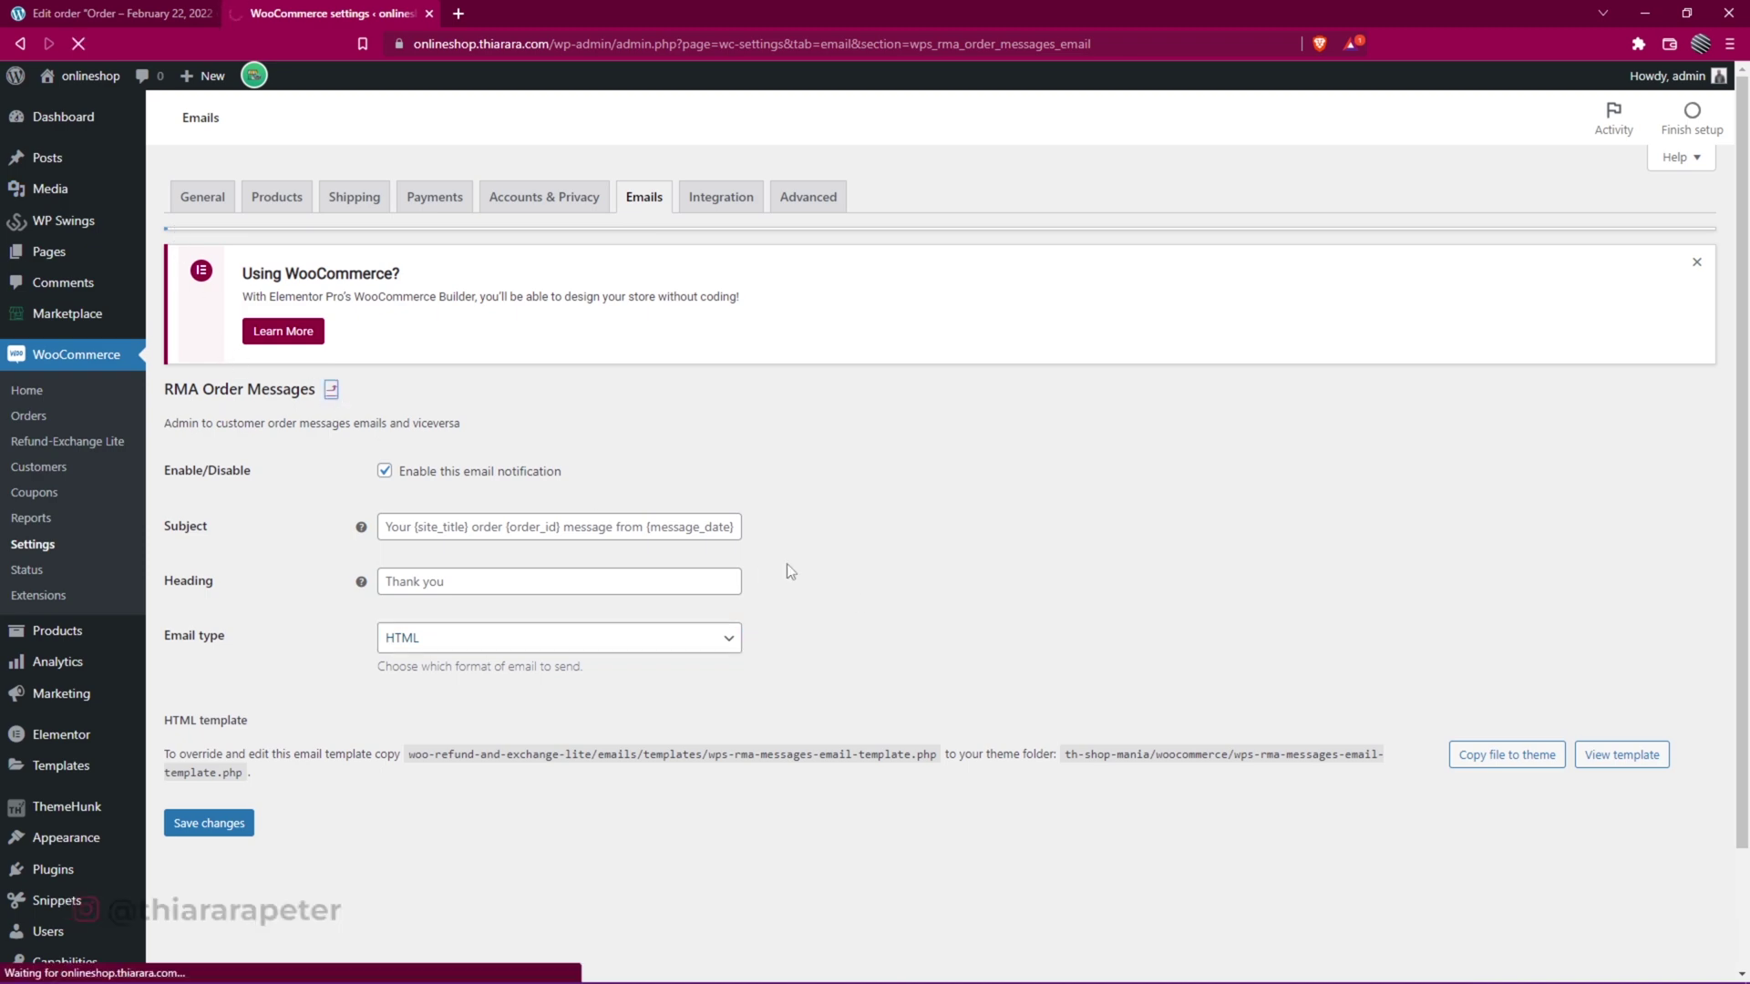
- Open the settings of the RMA Refund Request Cancel Email notification
scroll(1288, 735, "down", 8)
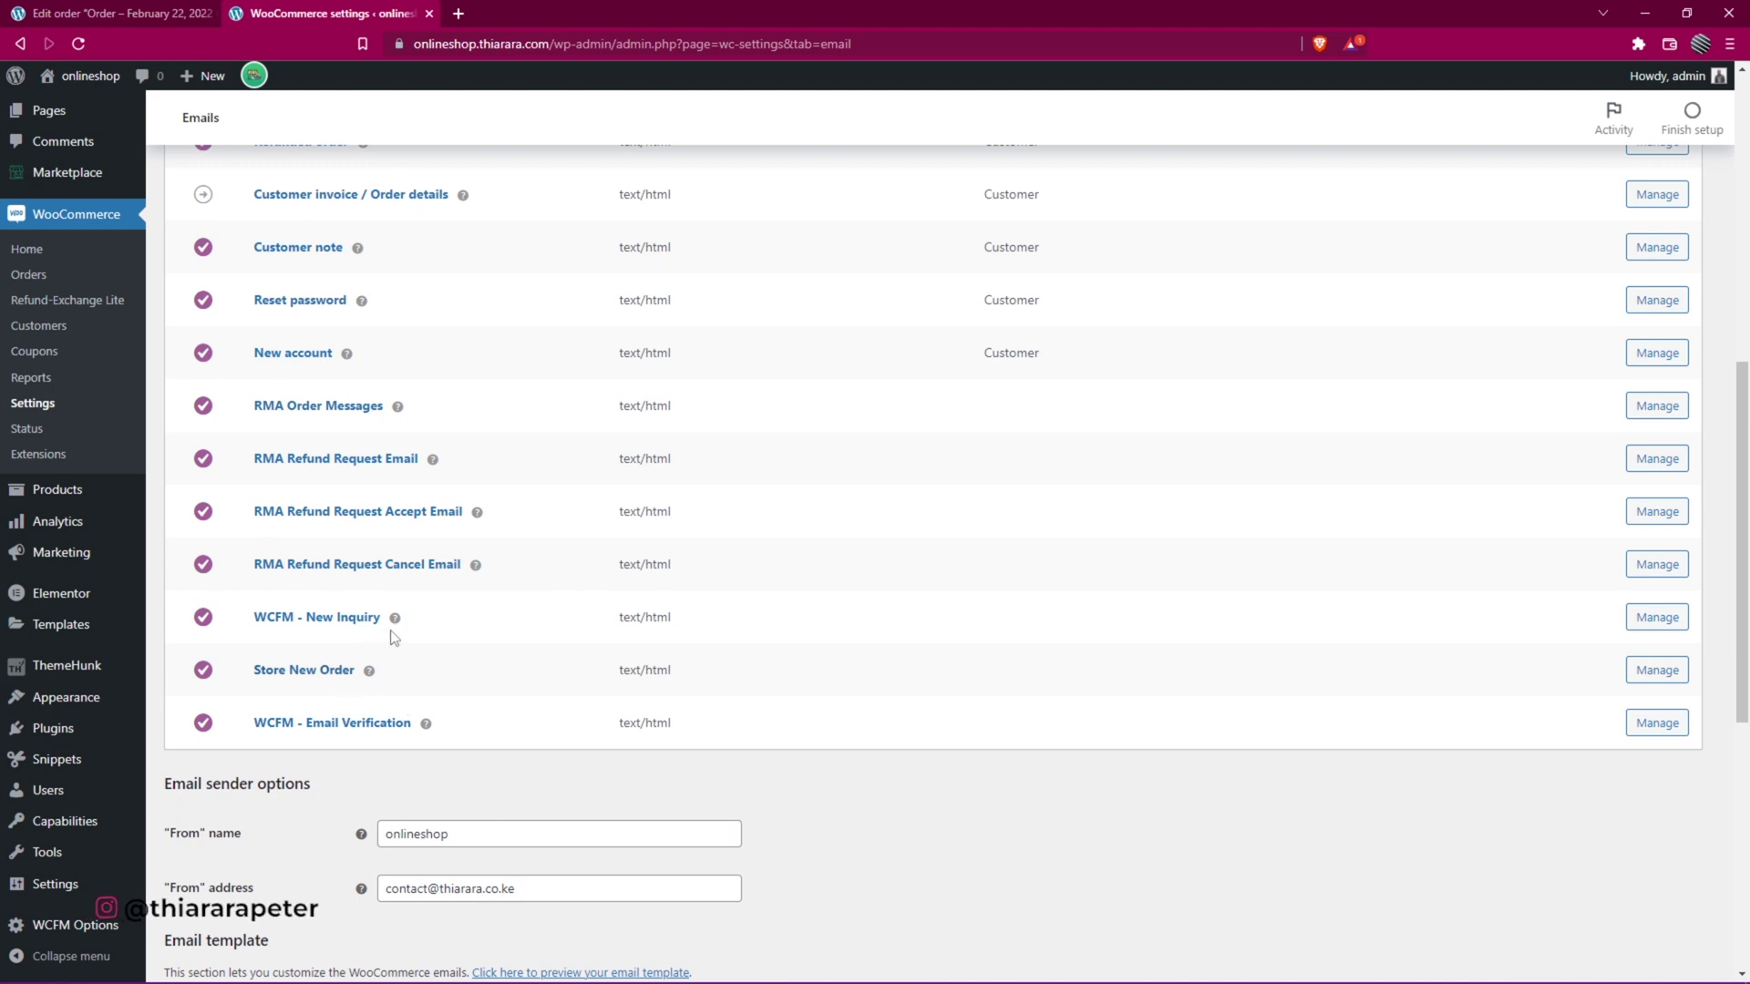
left_click(1676, 569)
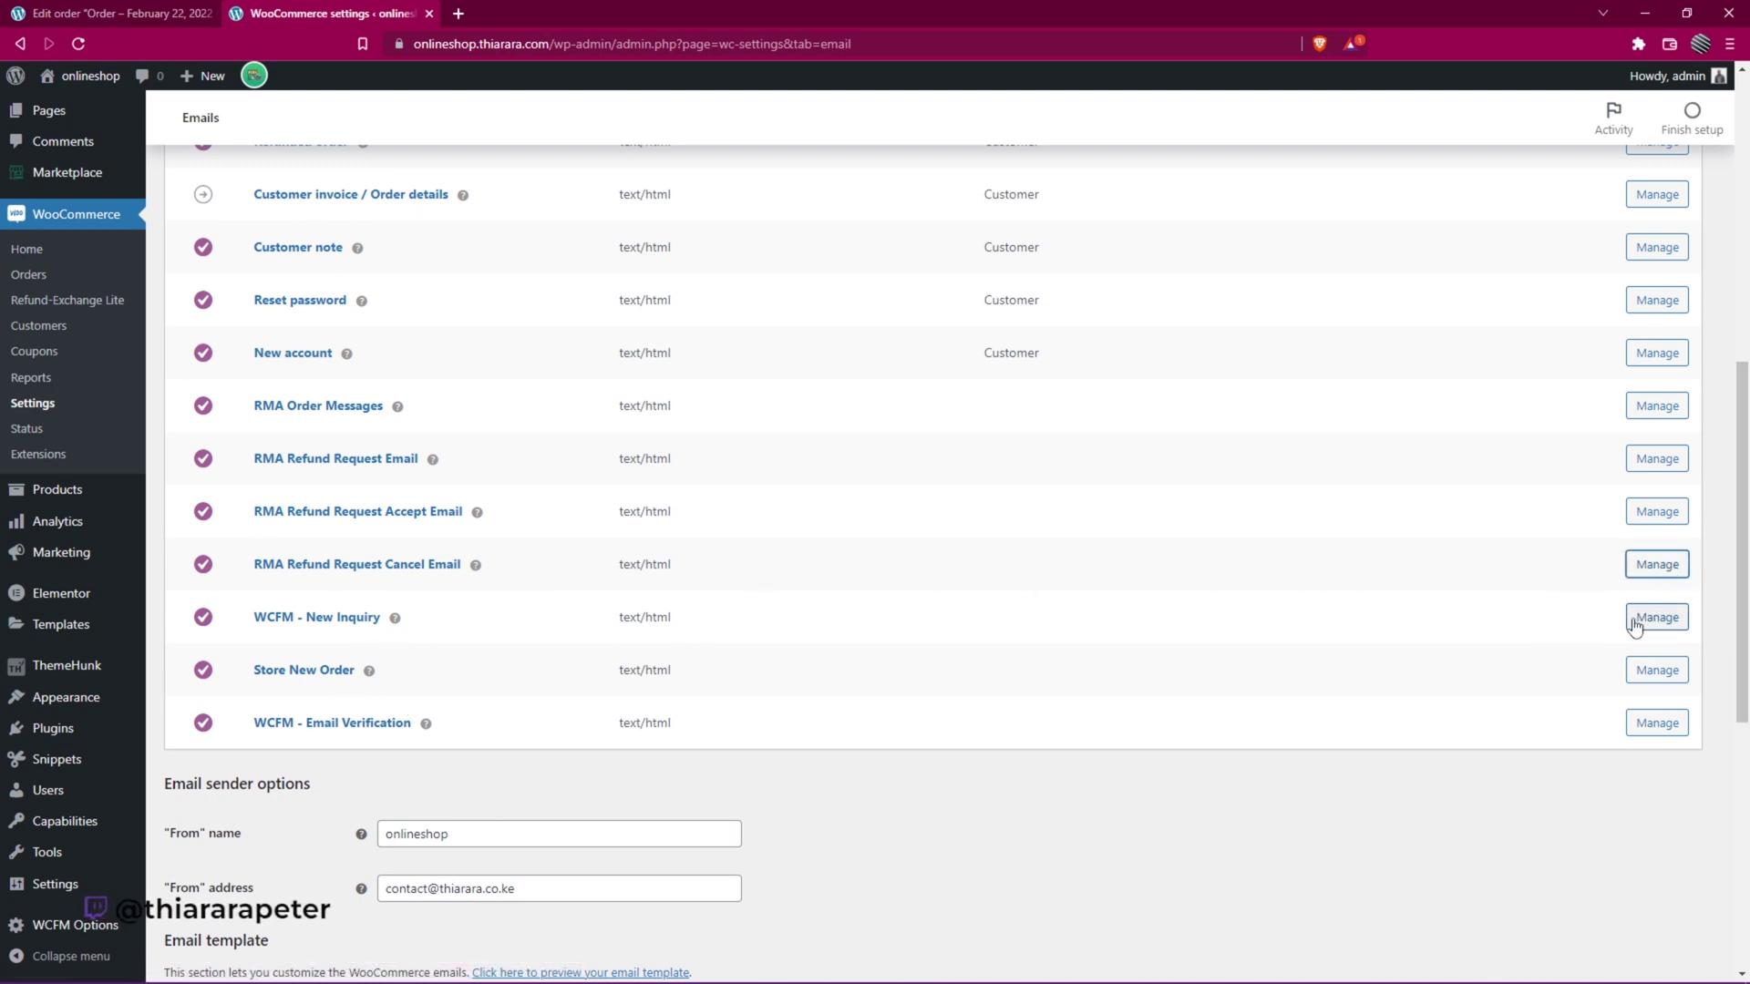
left_click(1651, 566)
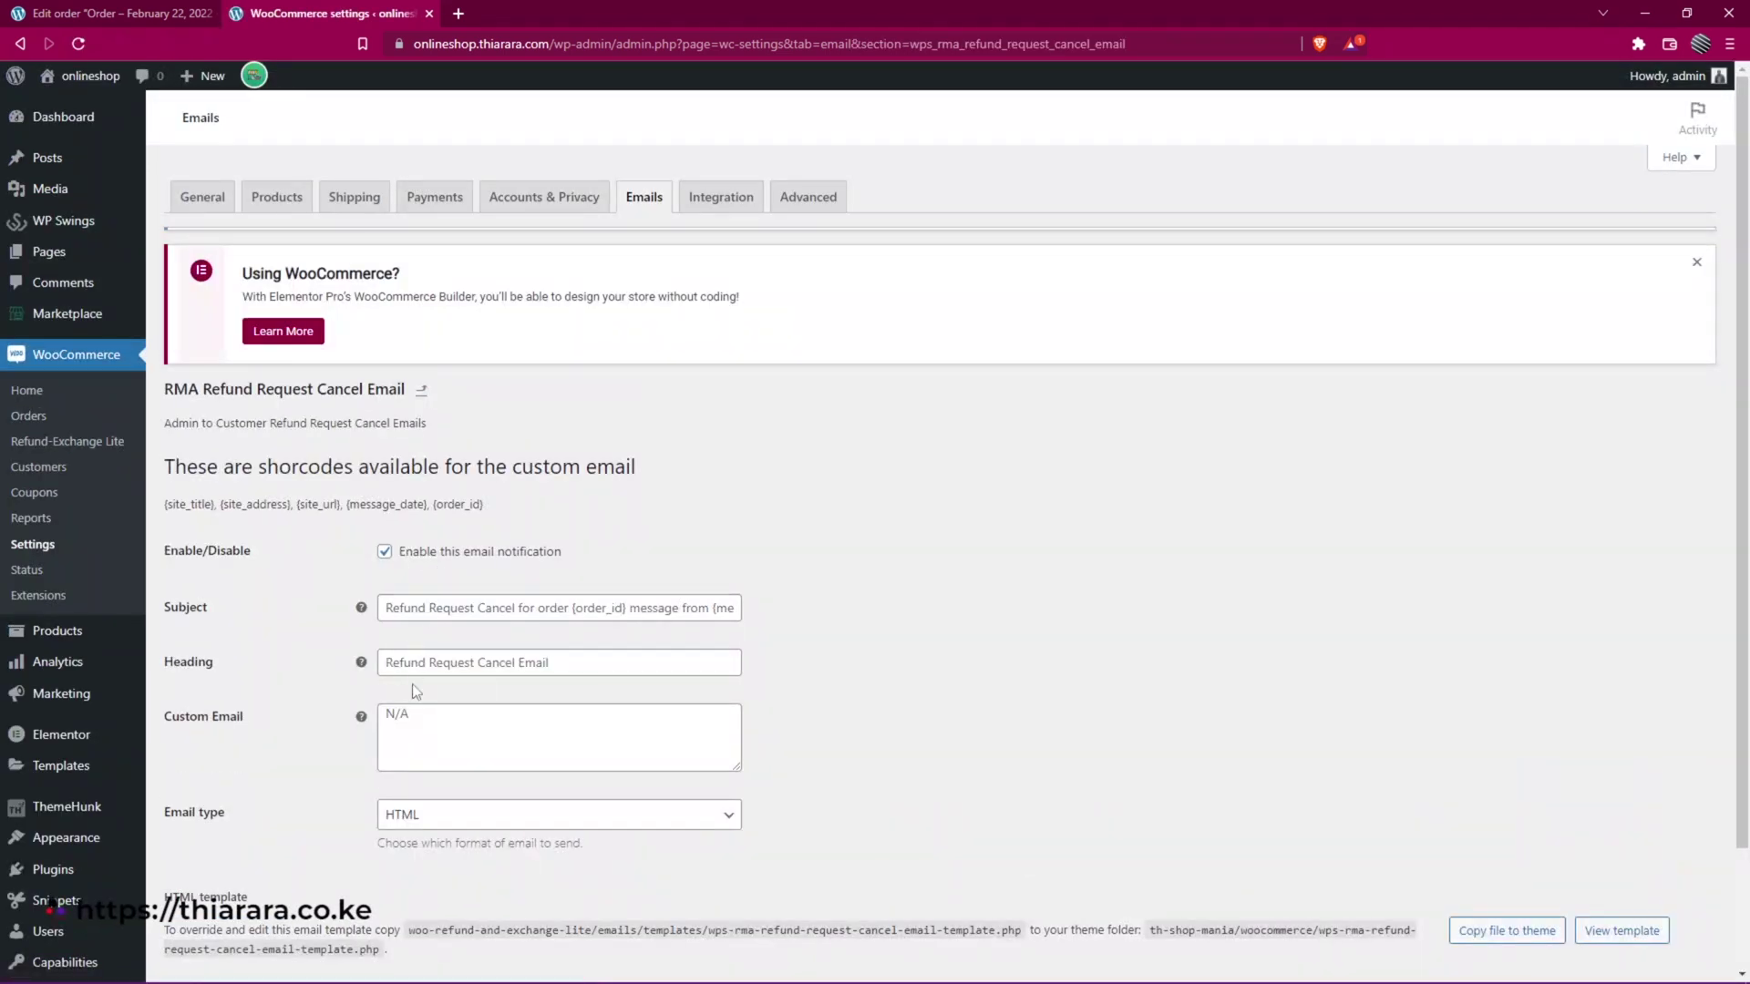
- Check the custom email field of the RMA Refund Request Cancel Email, and return to the email notifications list
left_click(409, 719)
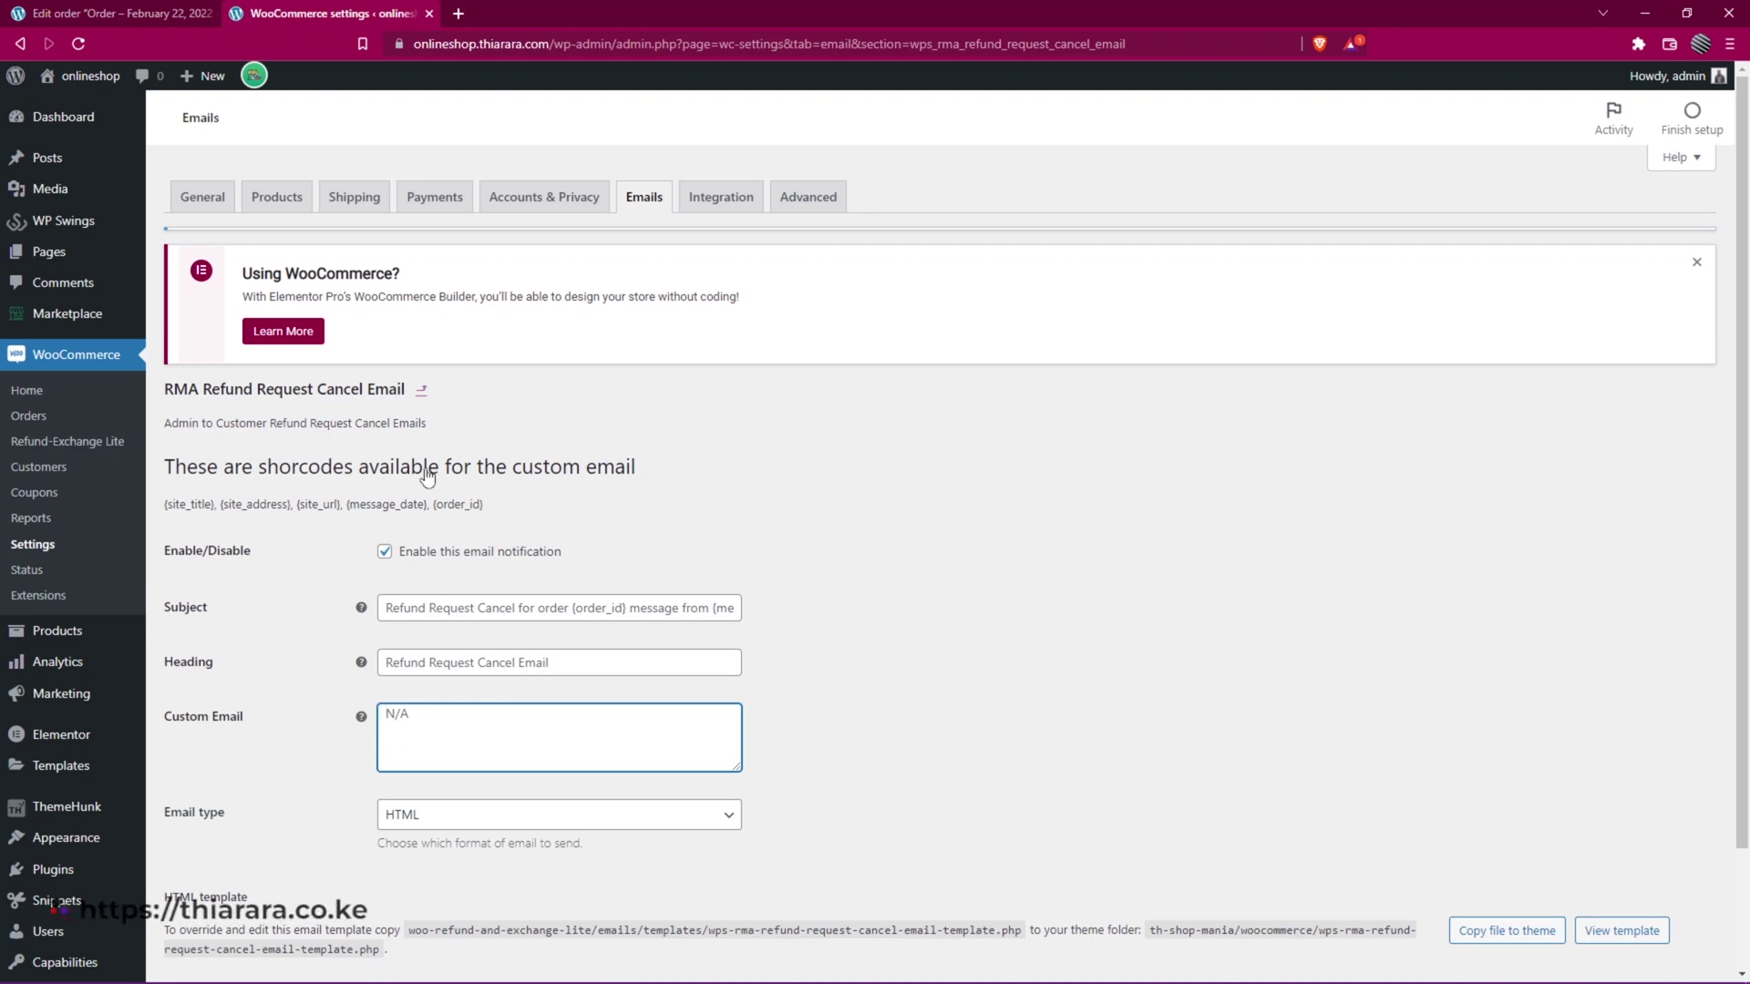
left_click(420, 392)
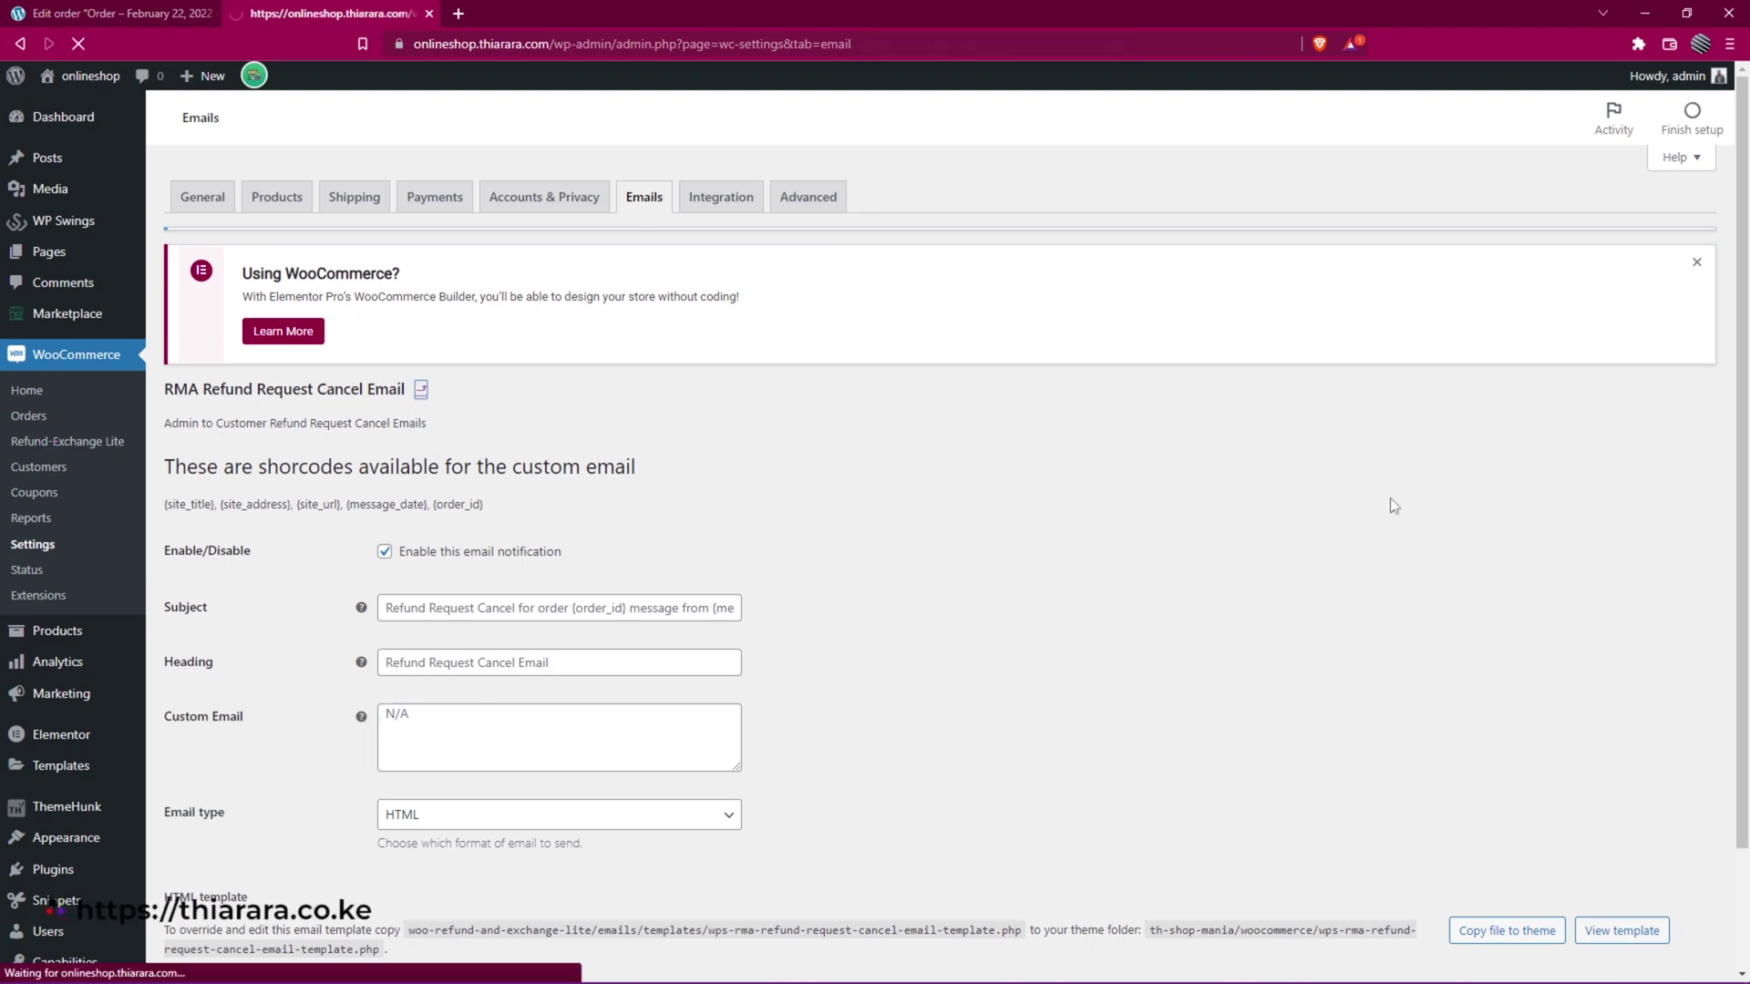
scroll(665, 738, "down", 2)
scroll(628, 719, "down", 3)
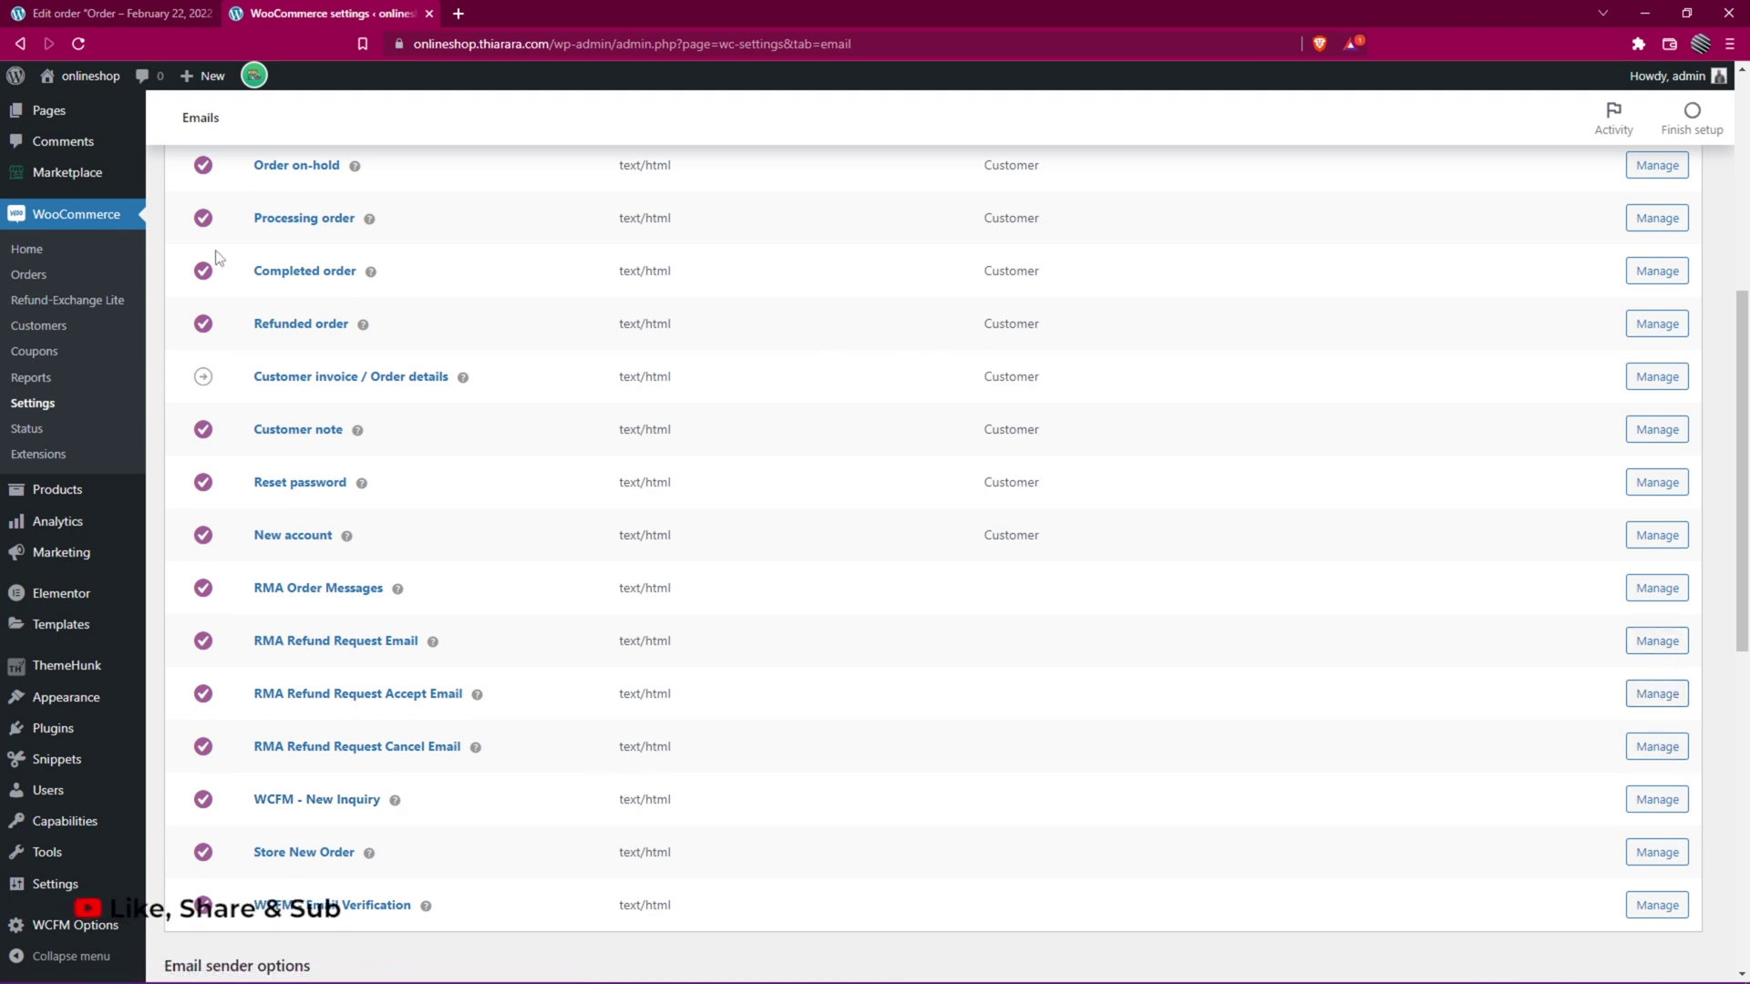
left_click(19, 43)
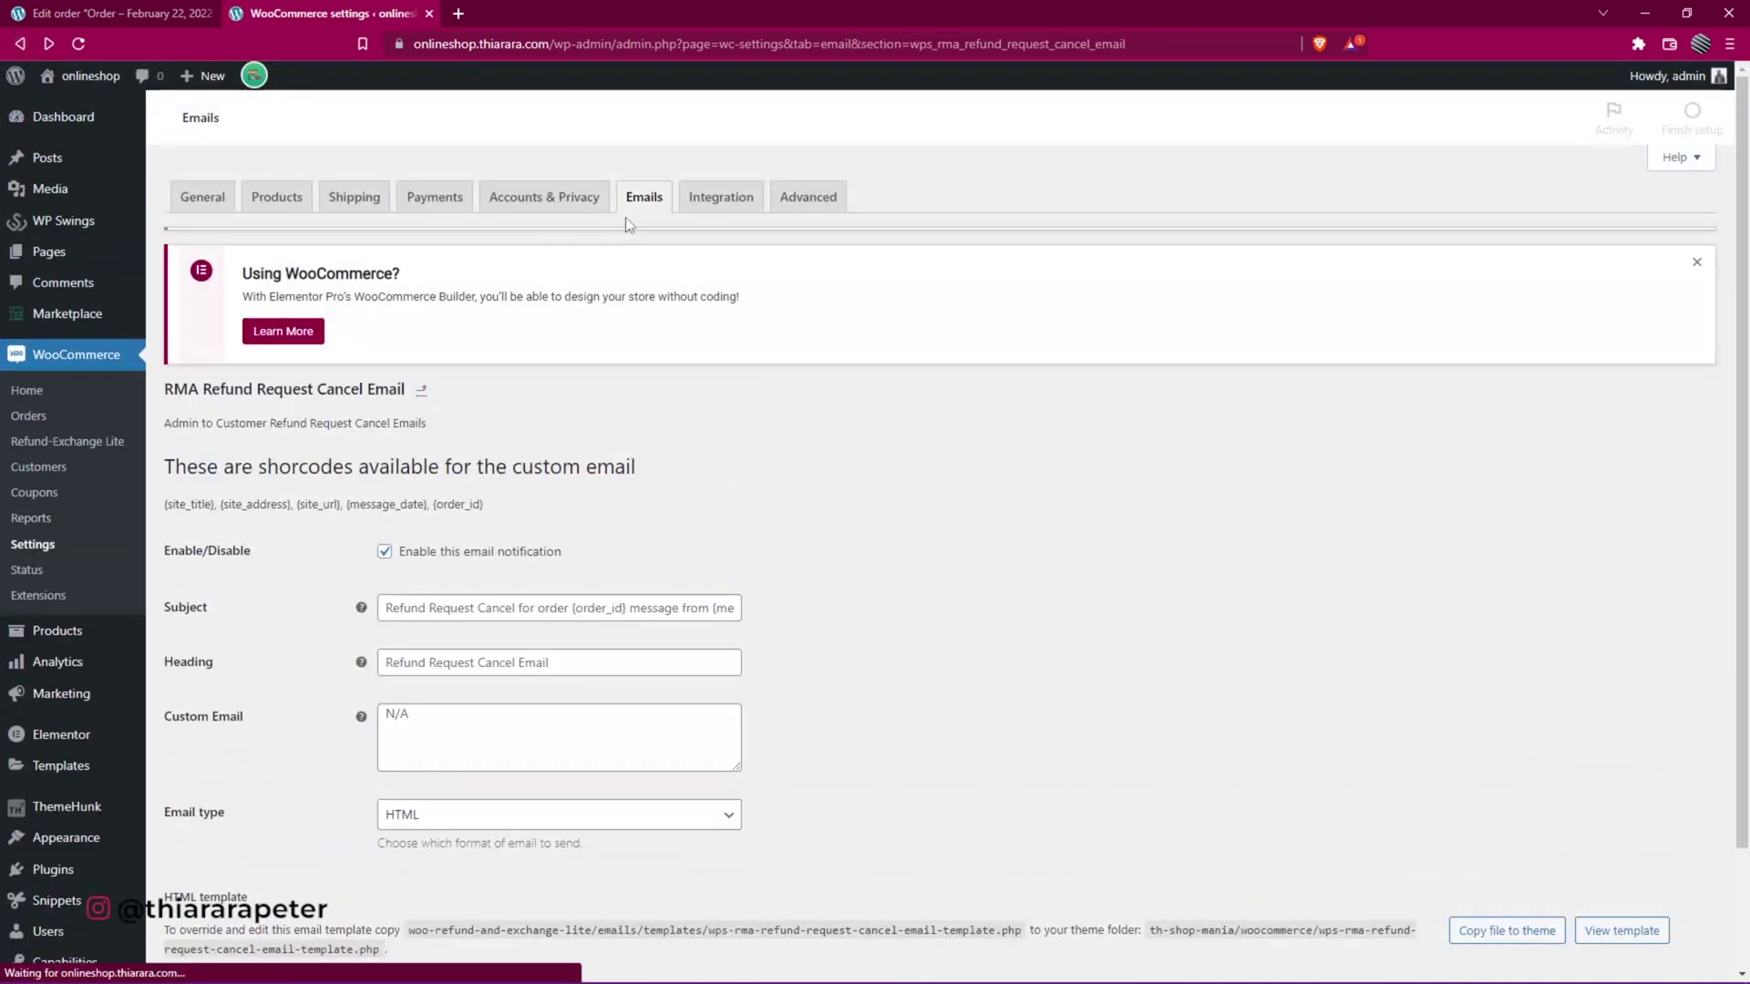
left_click(19, 43)
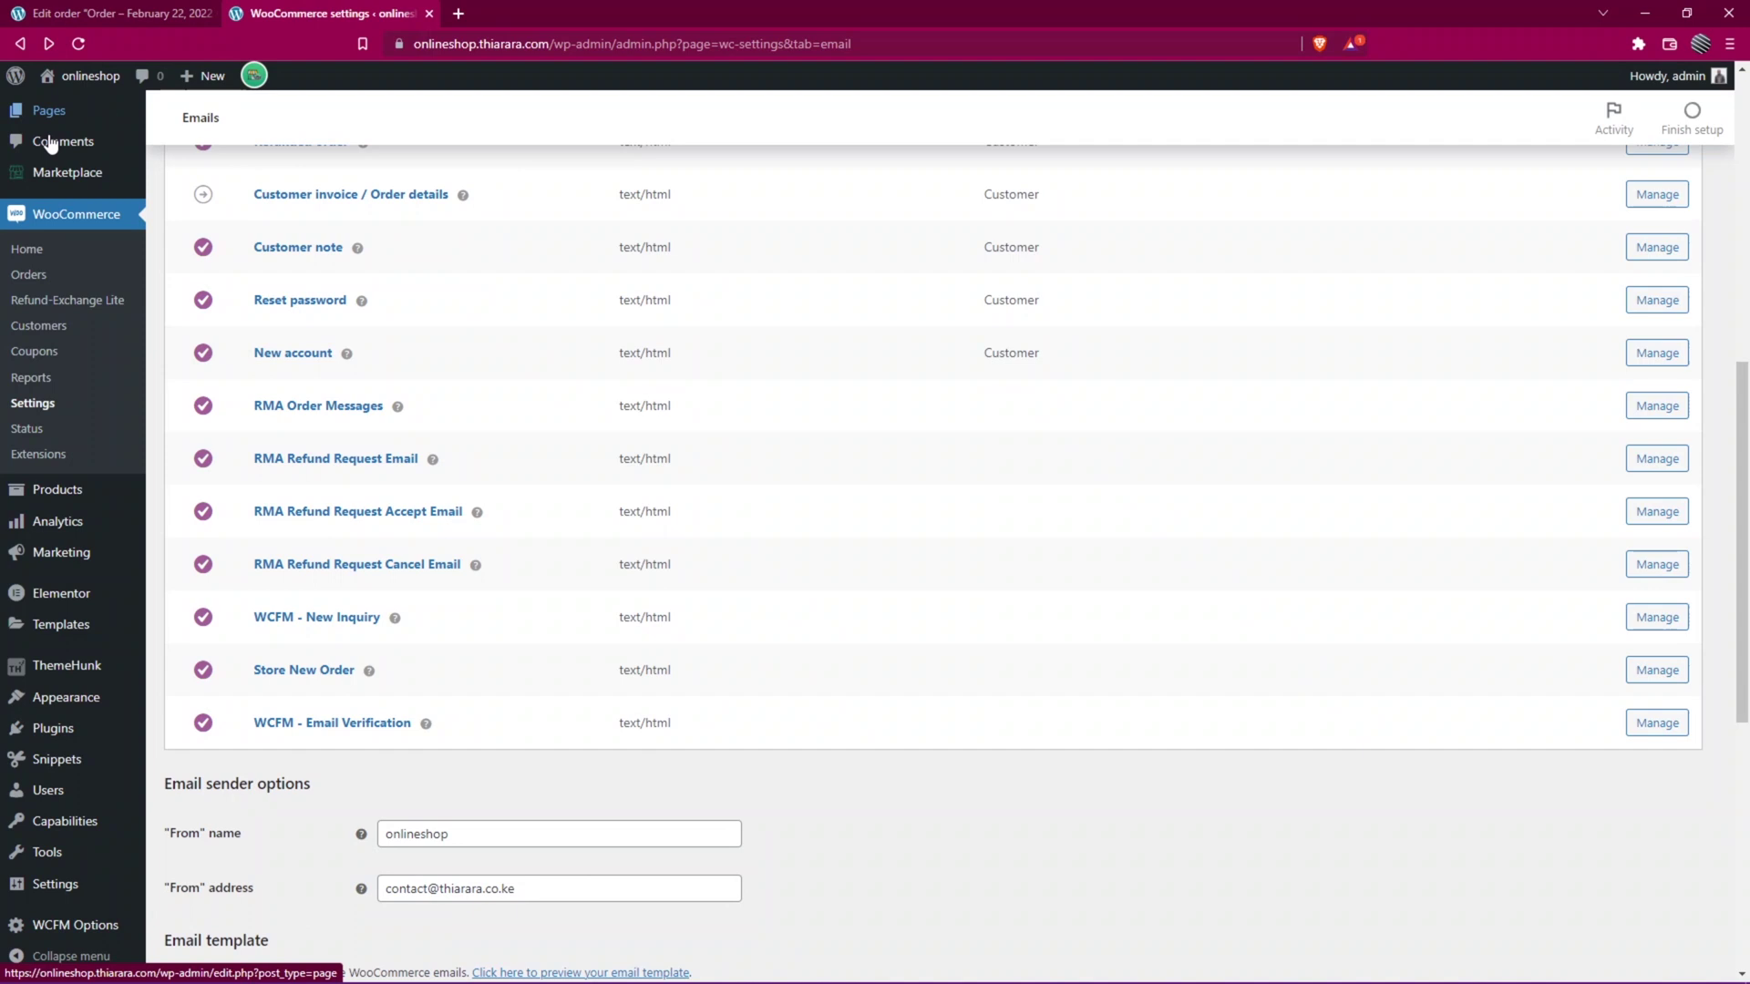
- Open the Return Refund and Exchange plugin settings and examine the admin hooks listed for developers
left_click(65, 300)
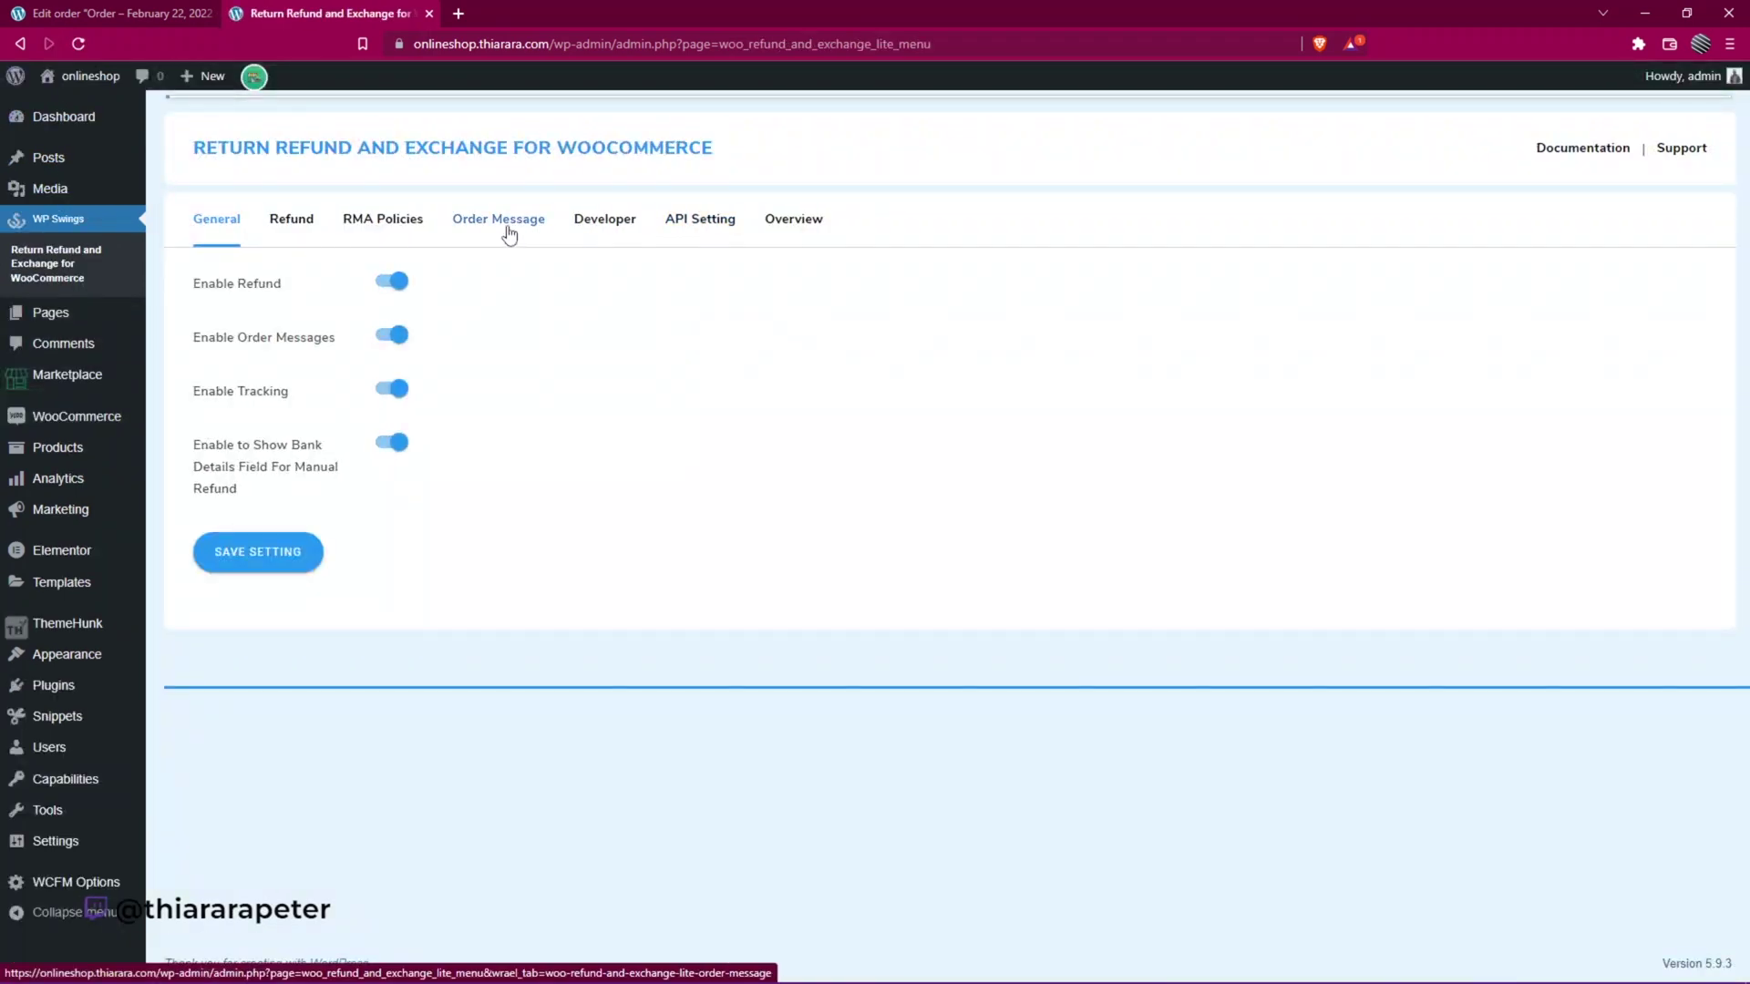
left_click(618, 225)
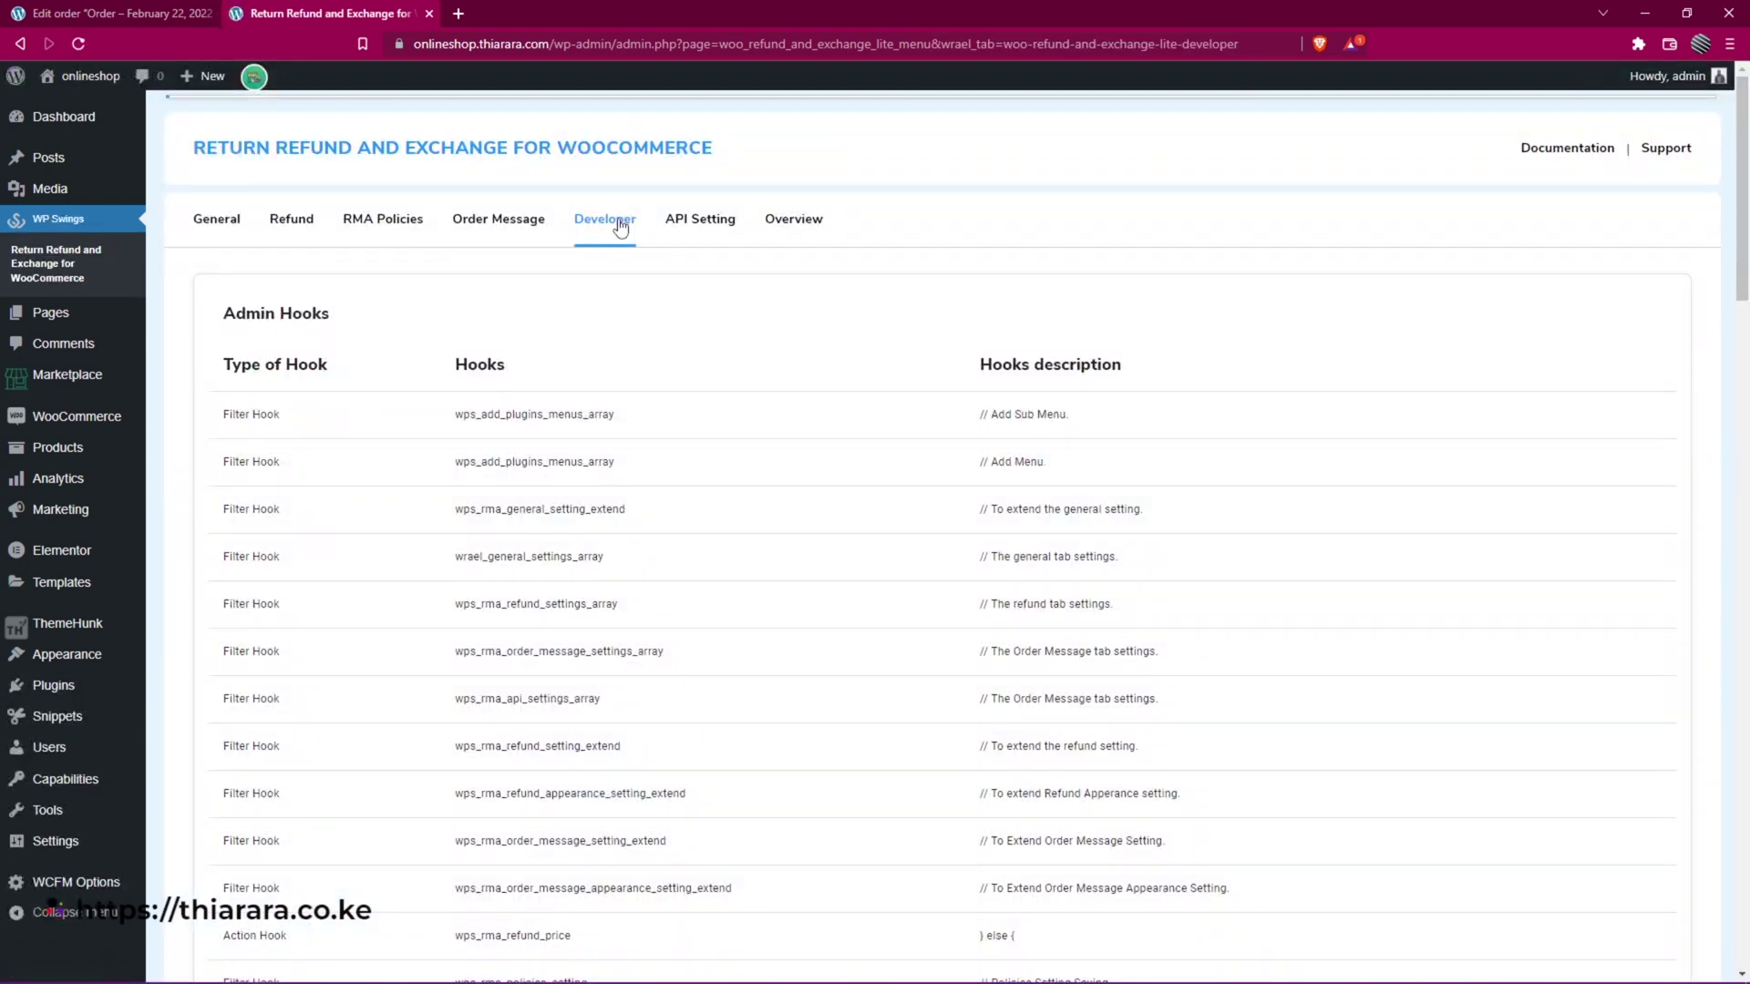
scroll(811, 413, "down", 1)
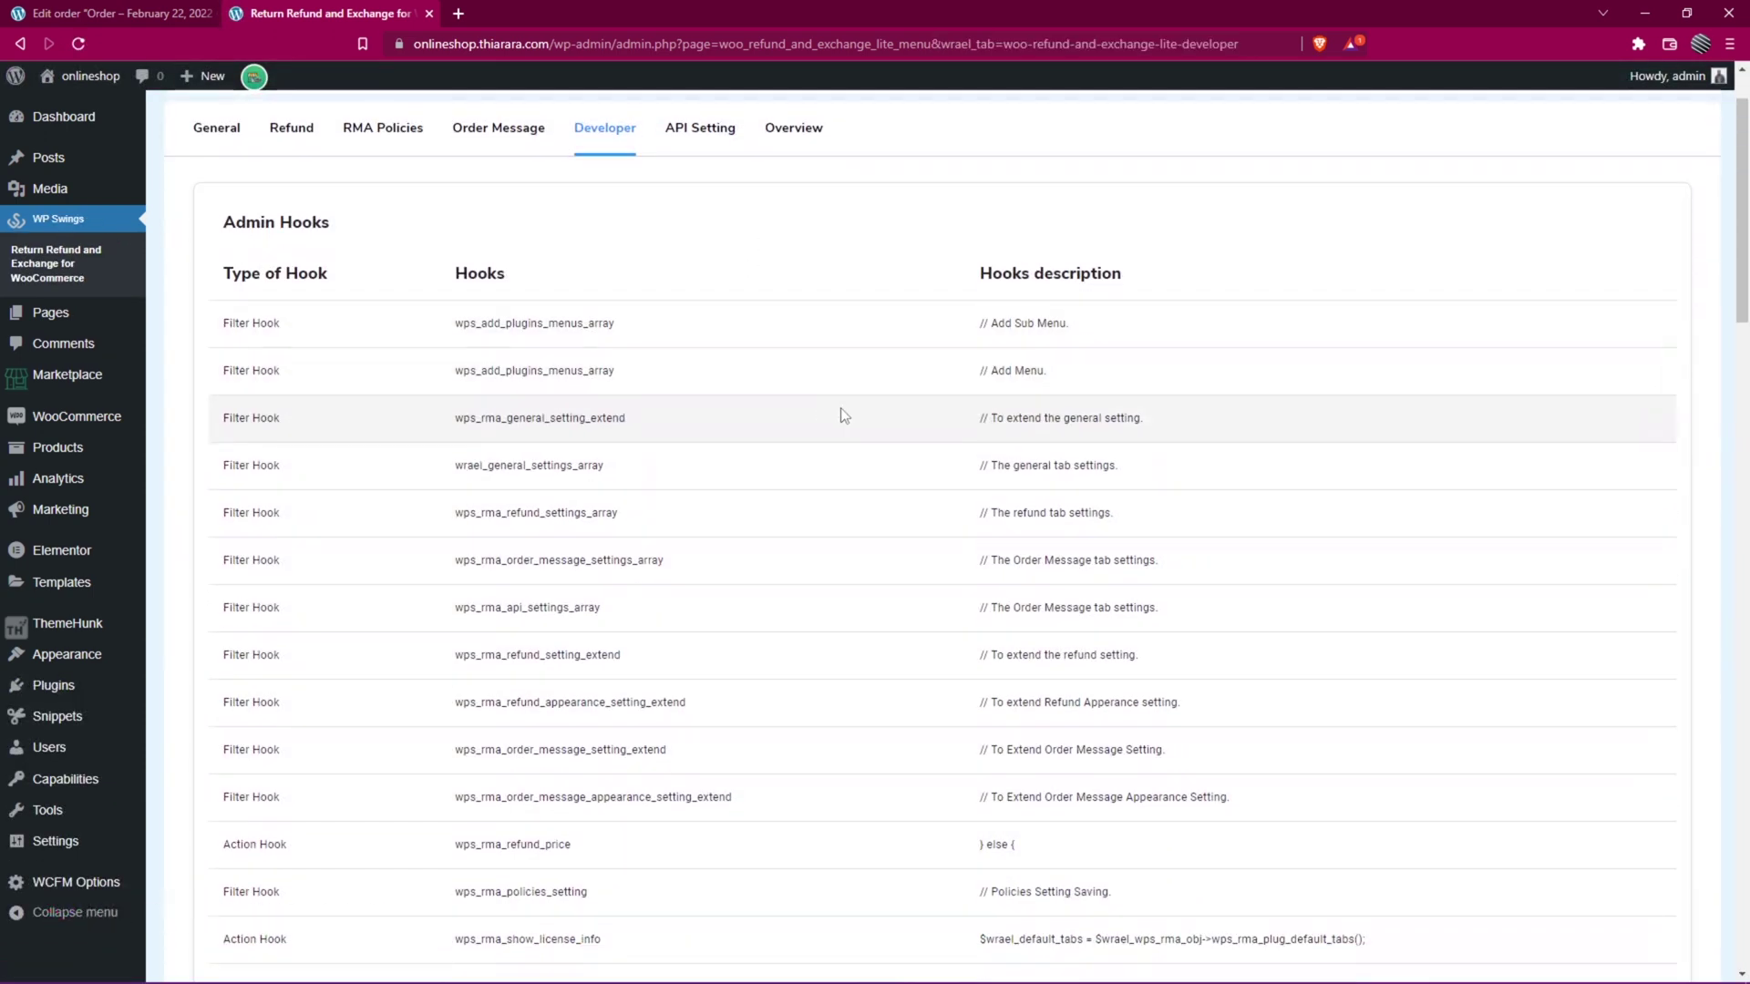
scroll(930, 367, "down", 4)
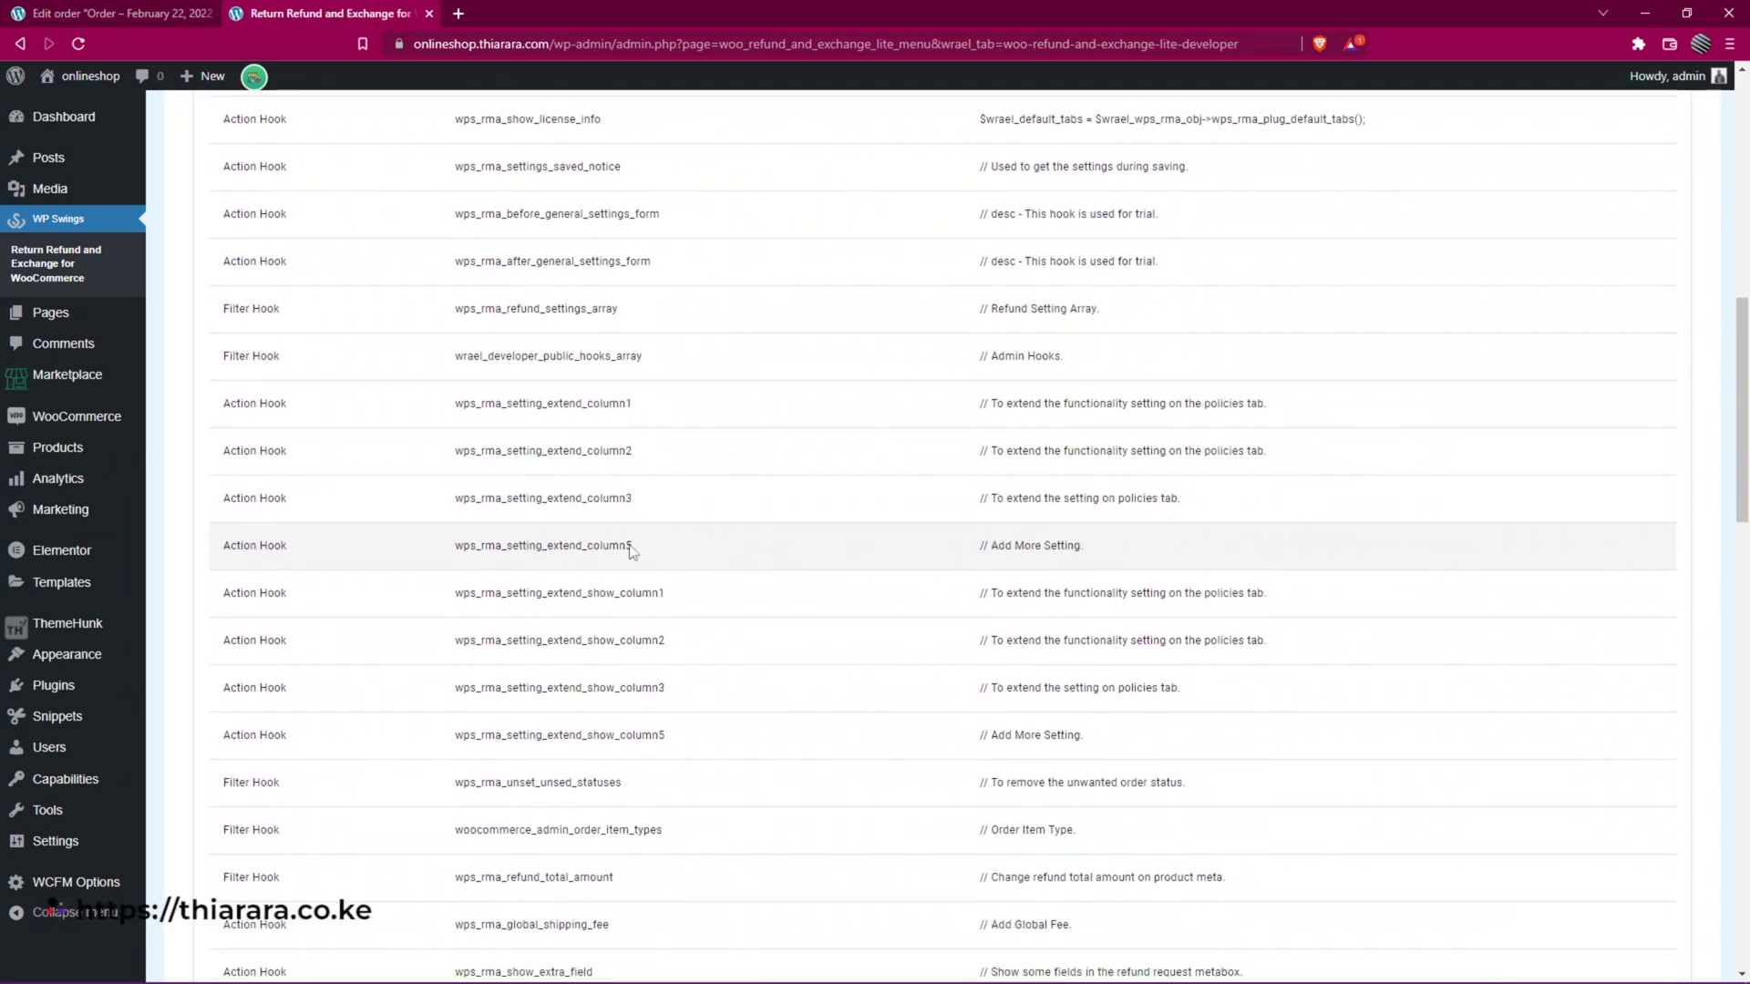
scroll(630, 545, "up", 5)
- Enable the API in the plugin's API settings and generate a secret key
left_click(702, 222)
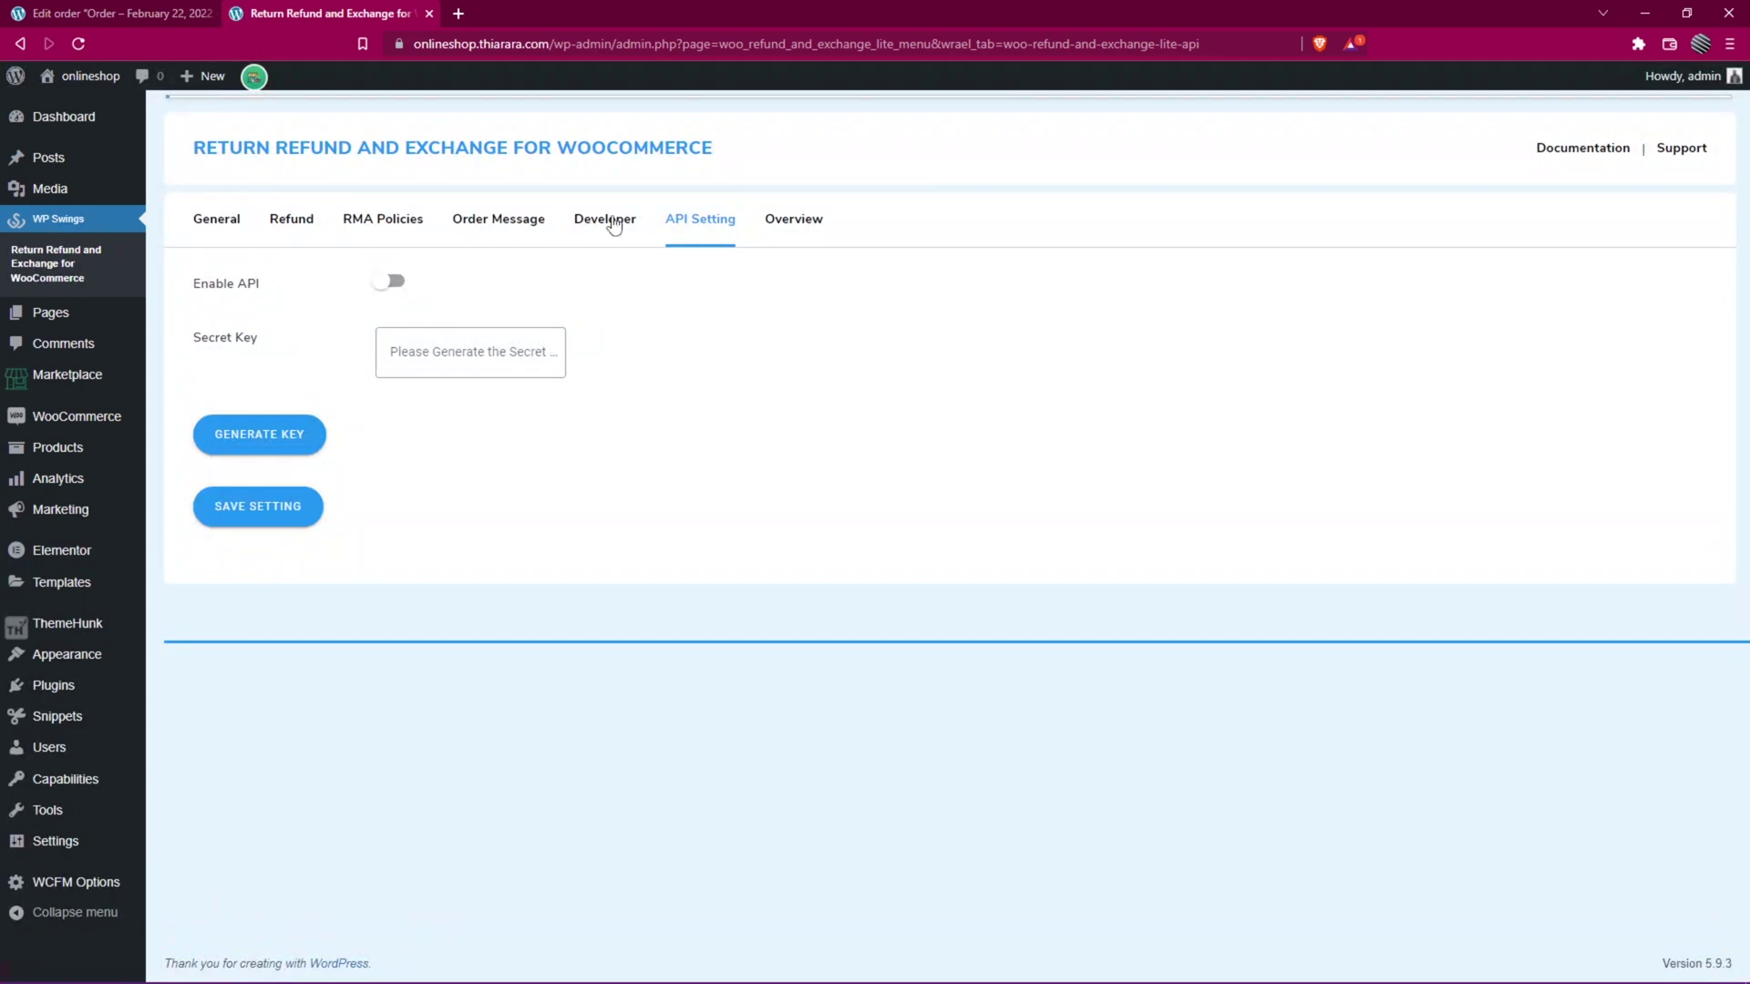
left_click(376, 280)
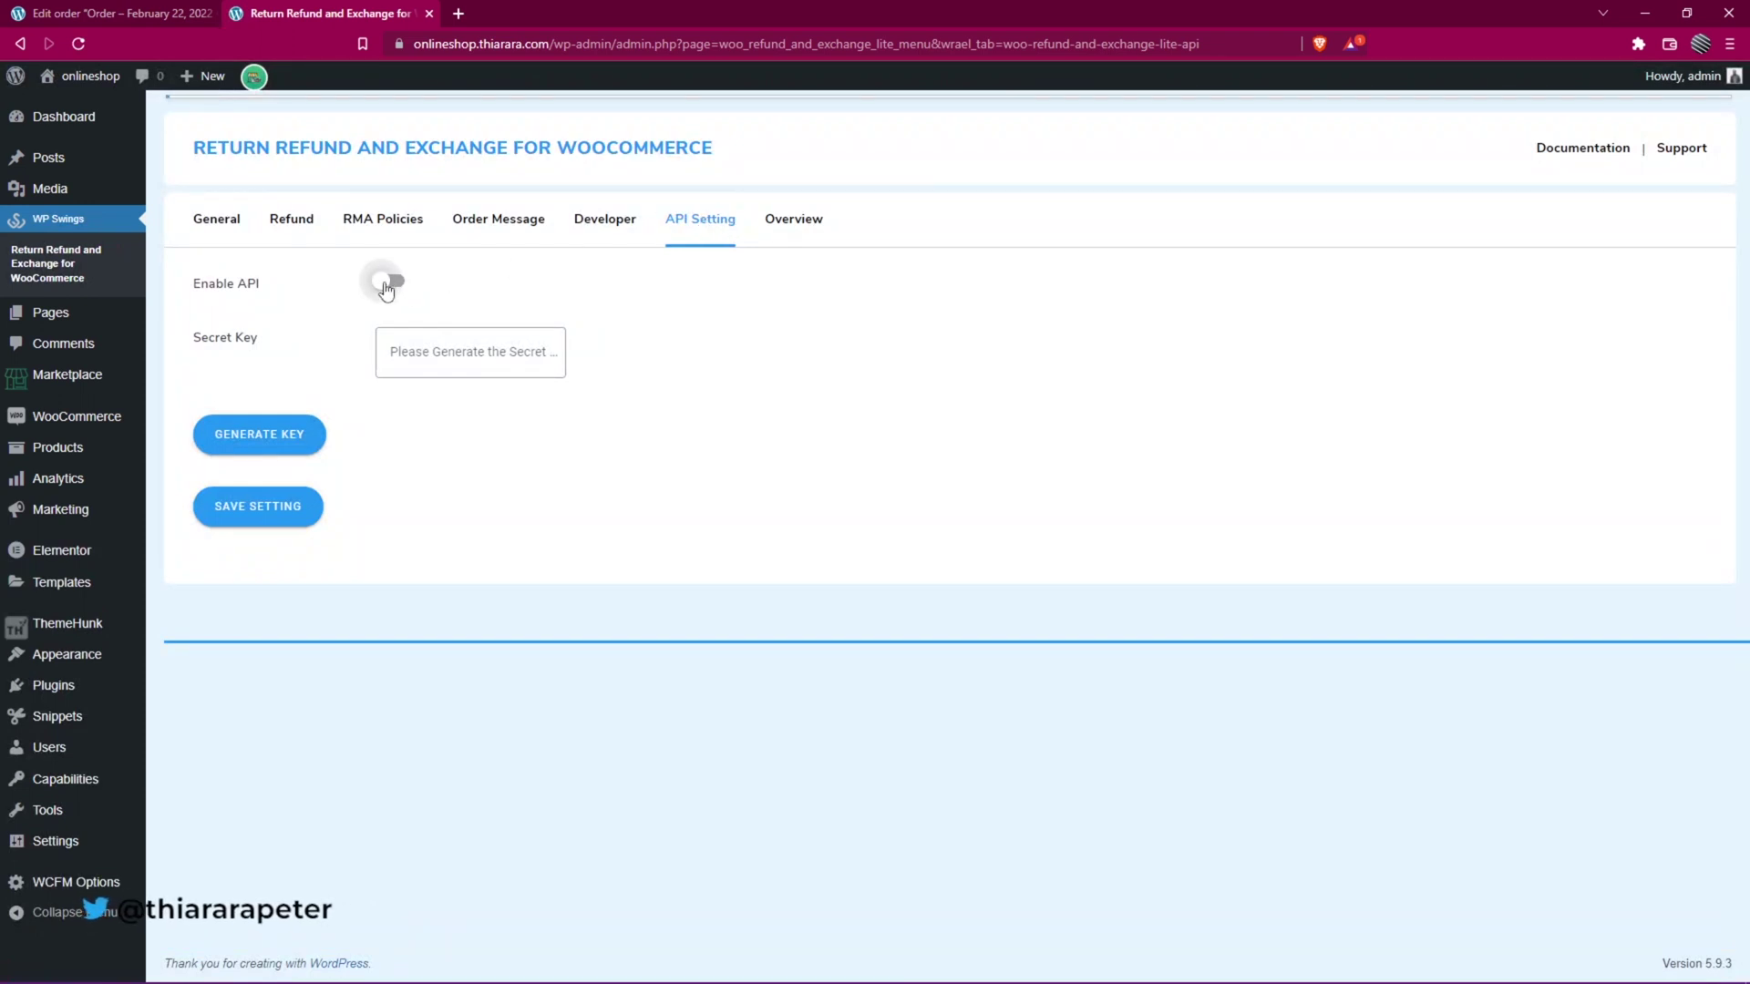
left_click(274, 446)
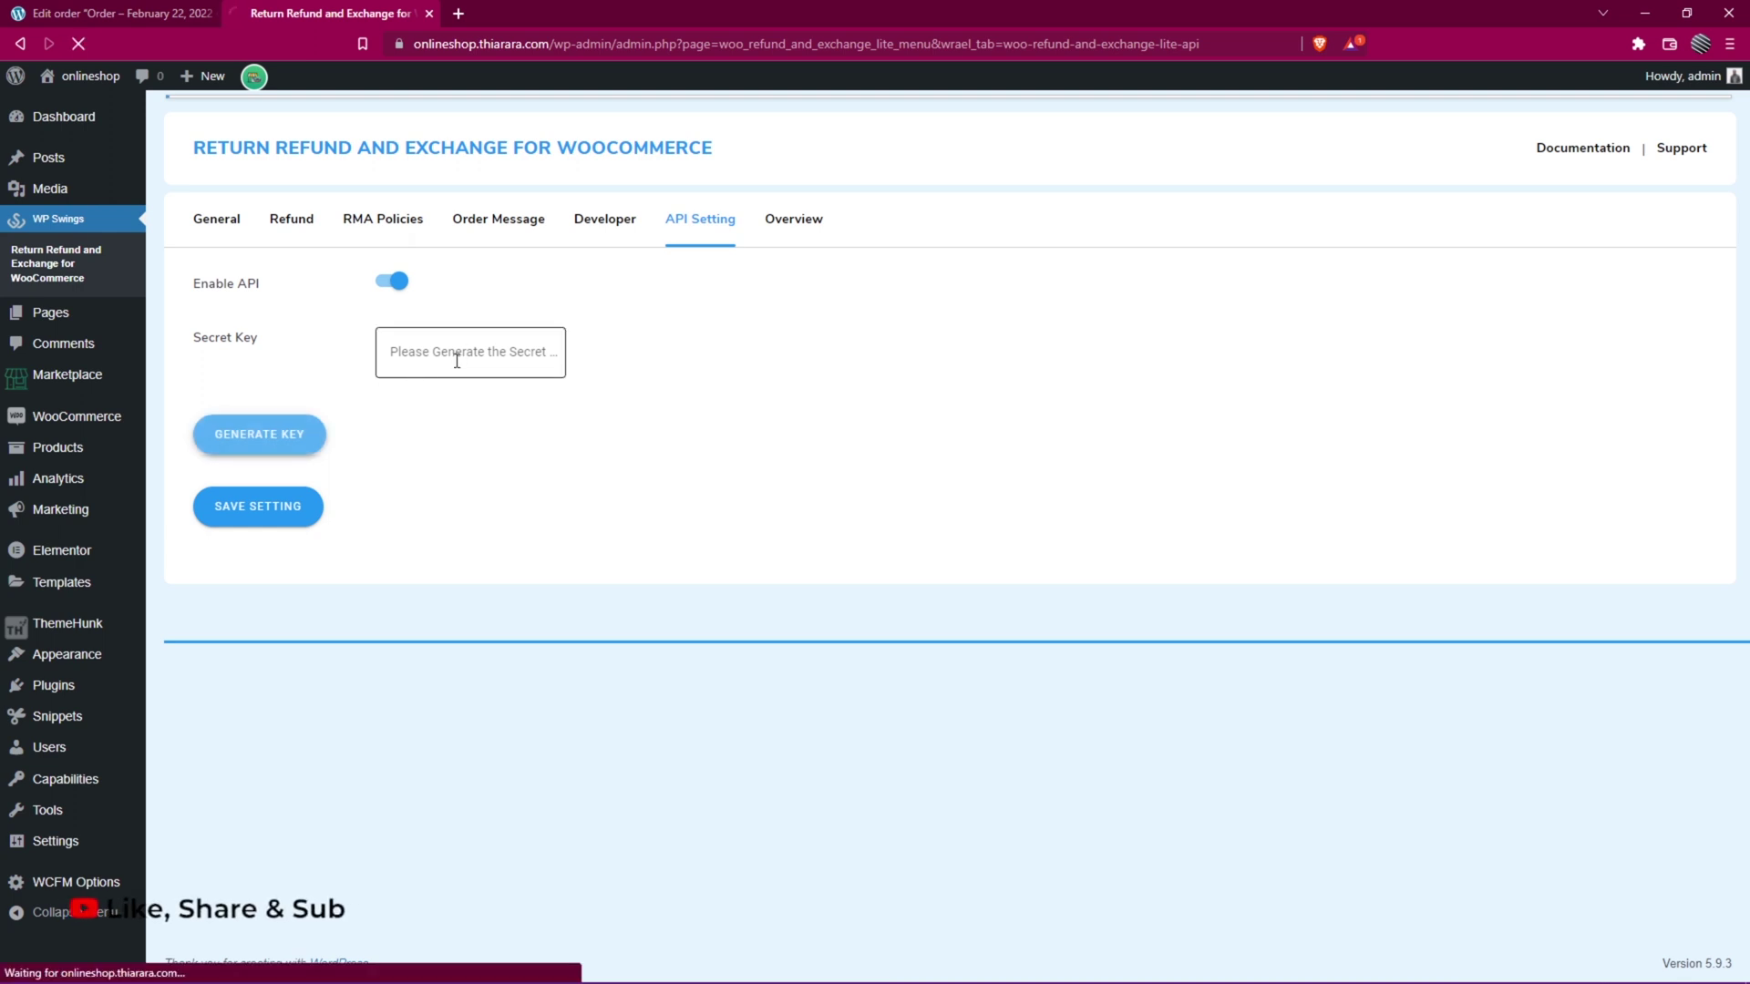